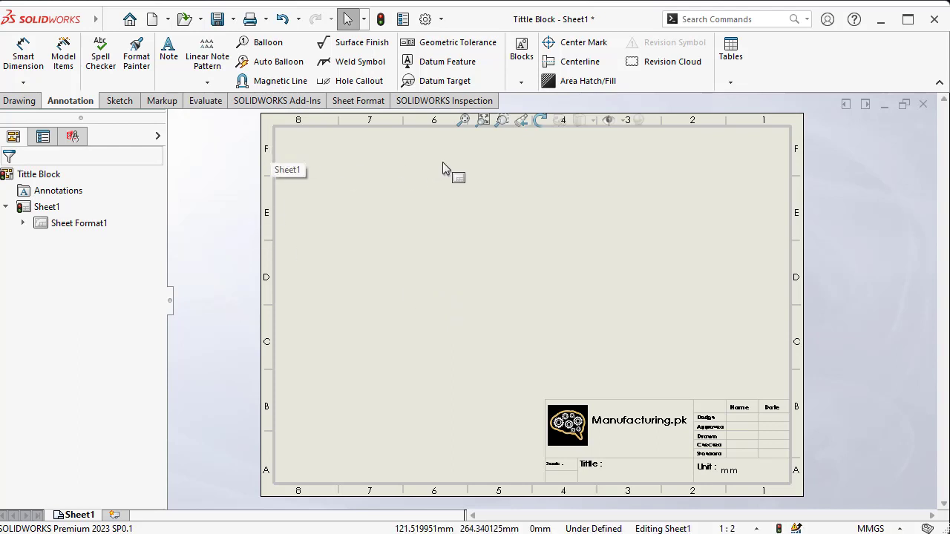
Insert a model view of the Project 4 part on the empty drawing sheet
scroll(446, 165, "down", 1)
scroll(526, 226, "up", 2)
left_click(23, 101)
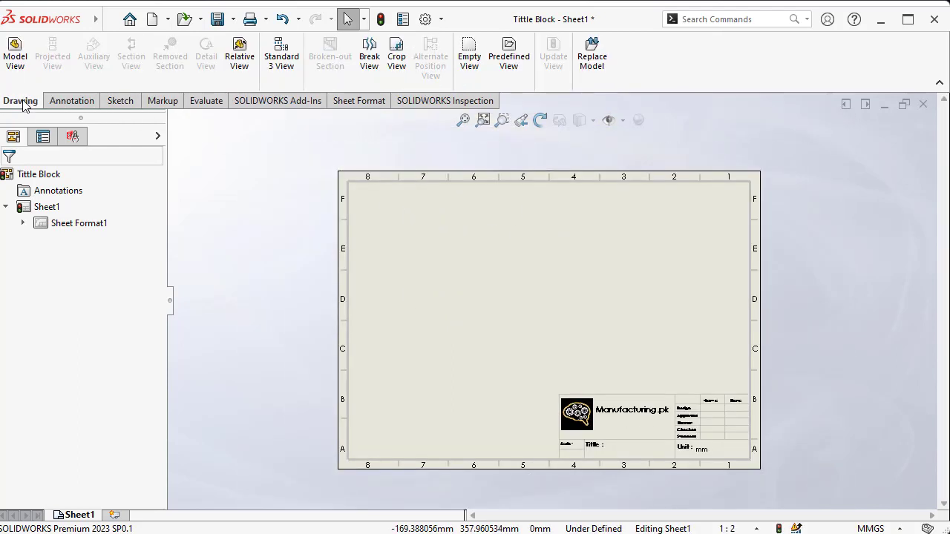
left_click(15, 53)
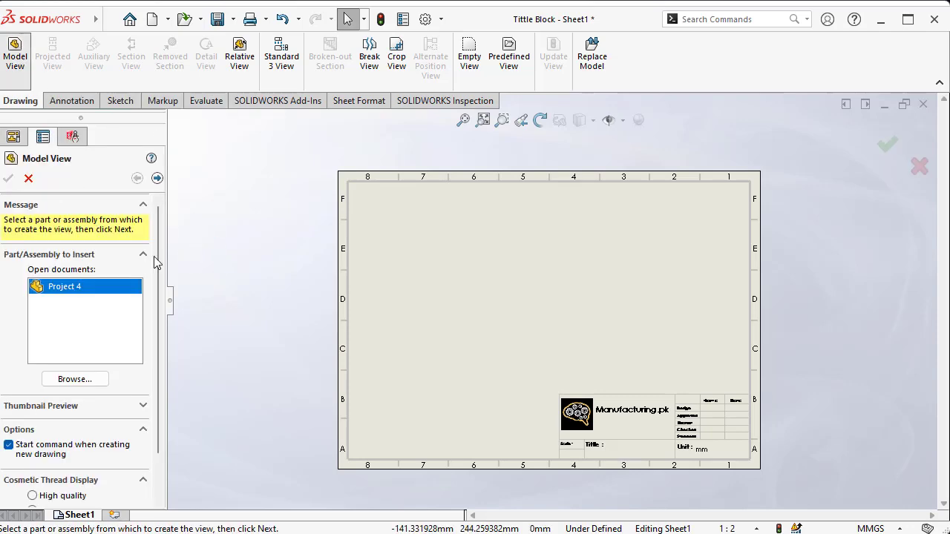
double_click(82, 288)
left_click(451, 317)
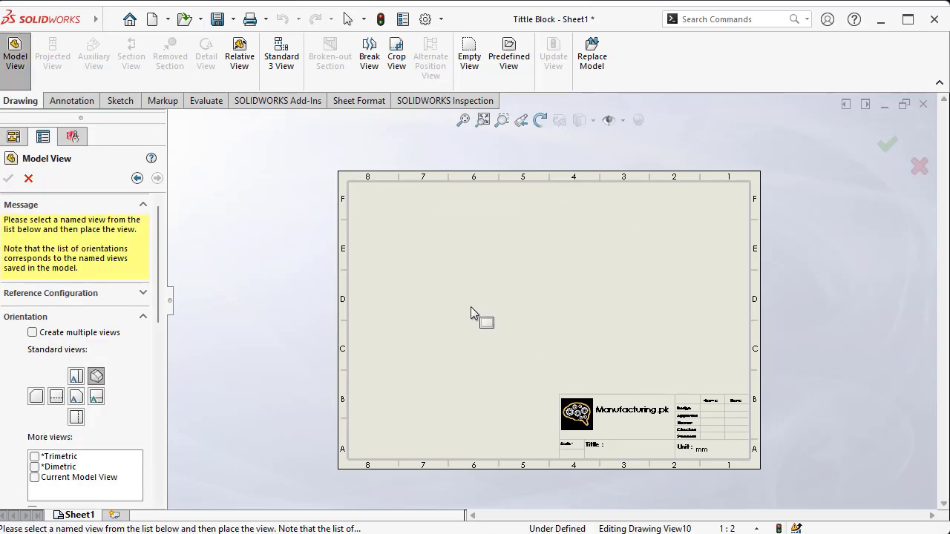
key("Escape")
scroll(378, 360, "up", 2)
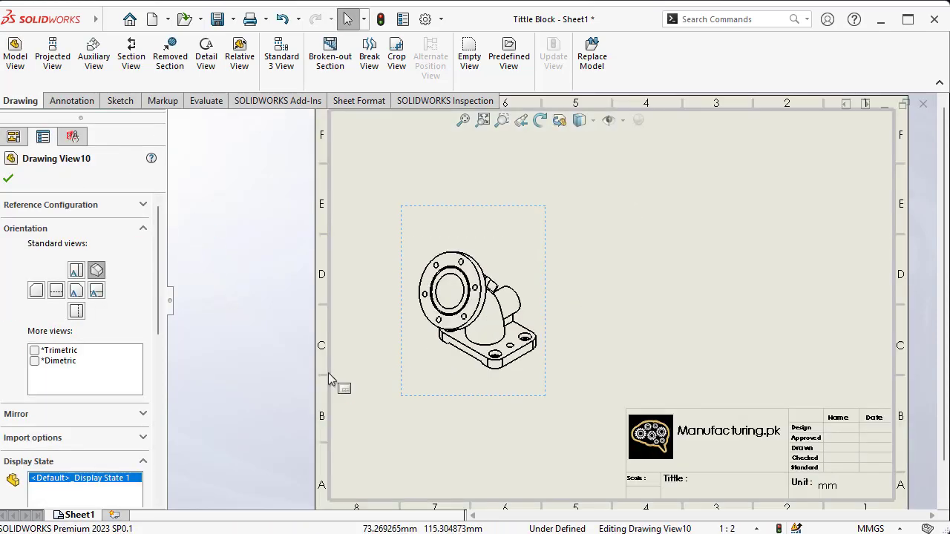
Change the orientation of the inserted model view from isometric to the back view
left_click(41, 290)
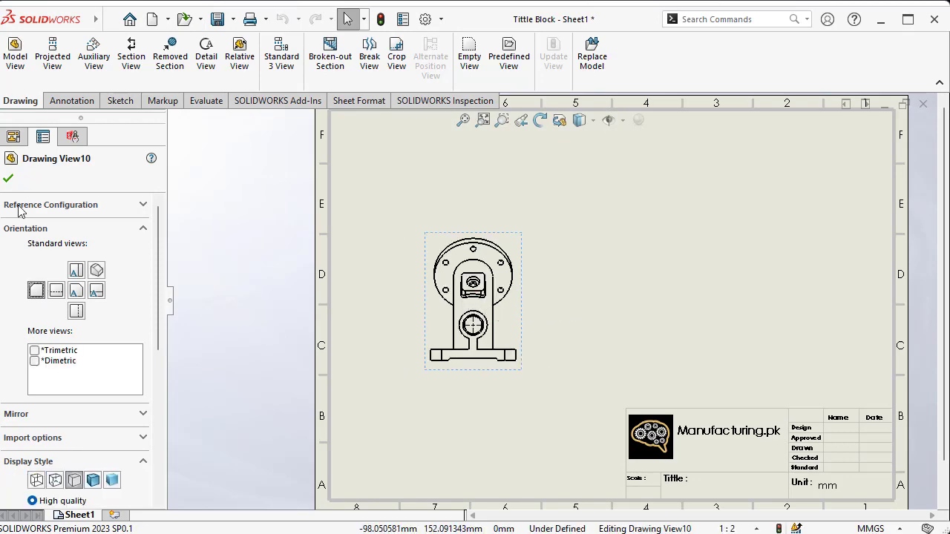
left_click(8, 179)
scroll(561, 302, "up", 2)
scroll(507, 319, "down", 2)
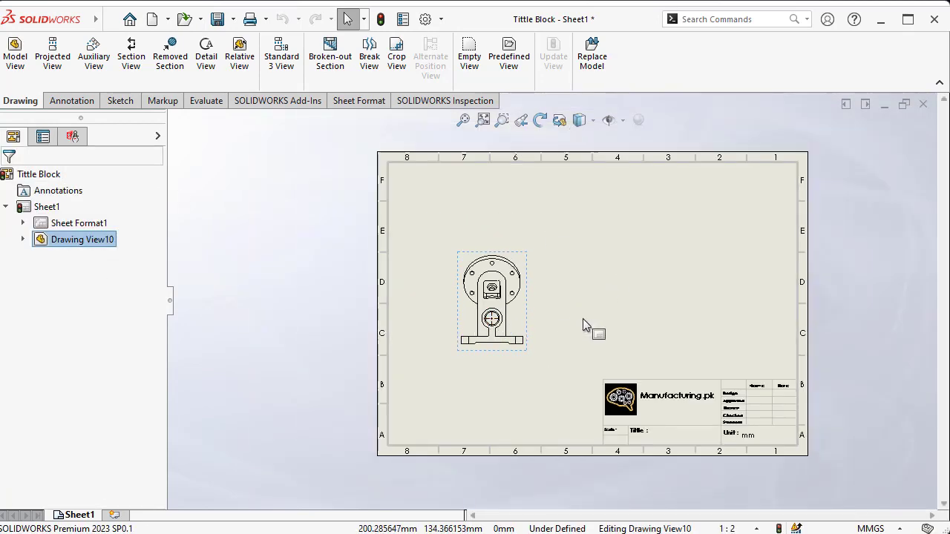
scroll(582, 319, "up", 1)
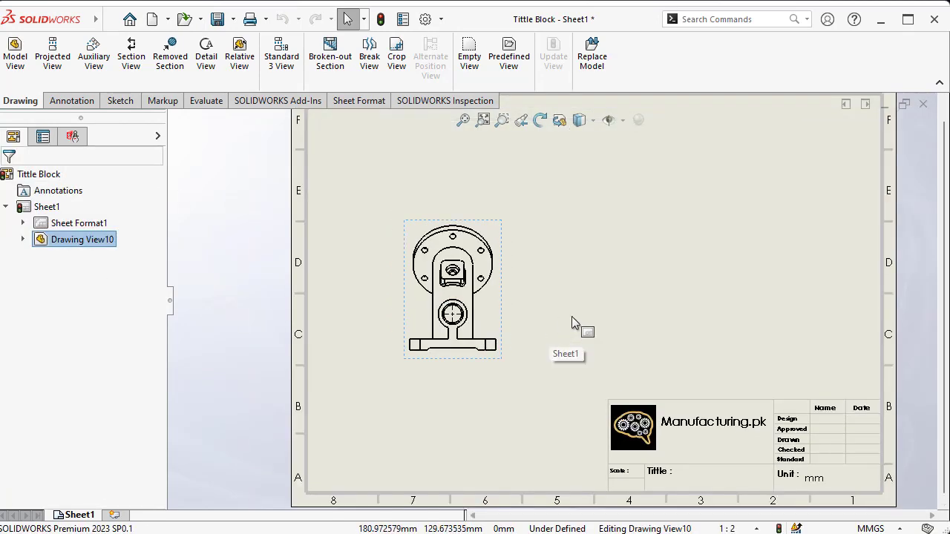
Create a section view with a vertical cutting line through the lower bore's centre, placed to the right of the parent view
left_click(131, 57)
scroll(424, 313, "up", 3)
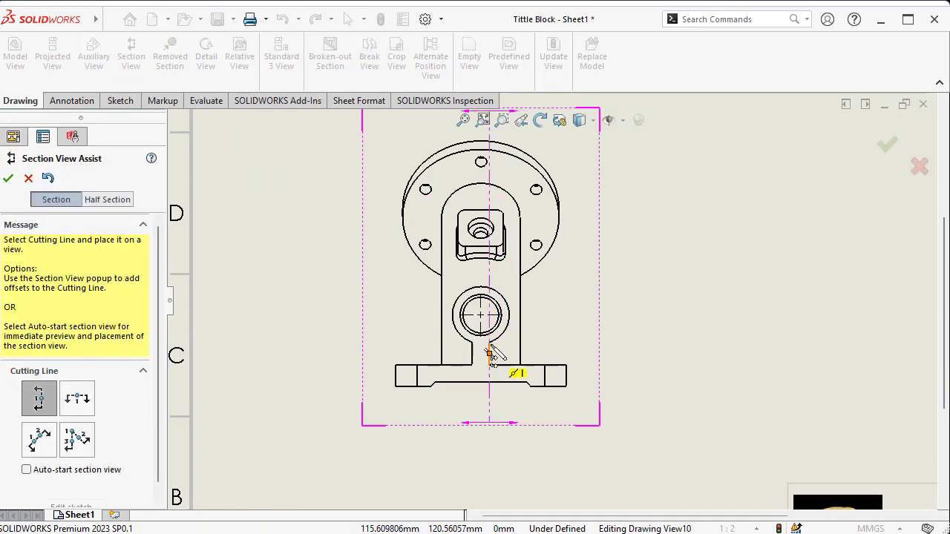
left_click(481, 316)
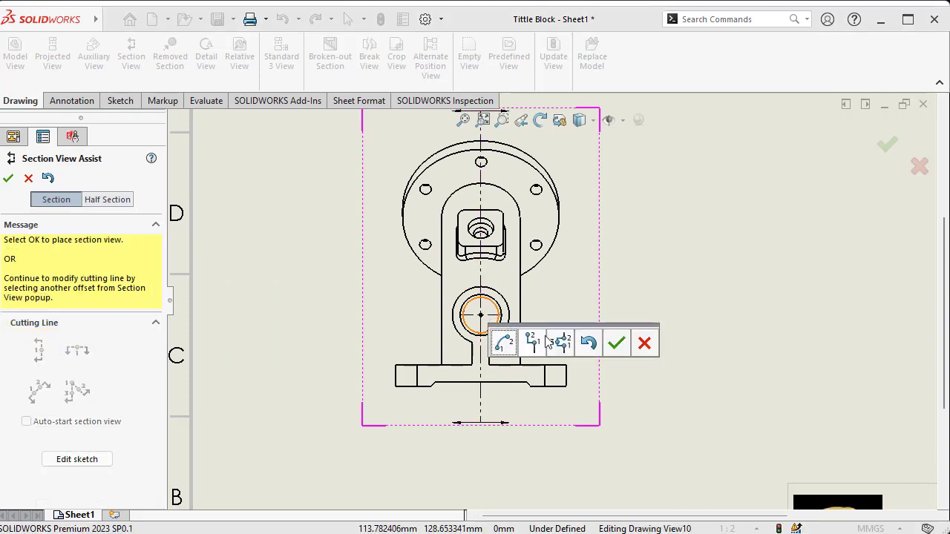
left_click(618, 347)
scroll(638, 311, "down", 5)
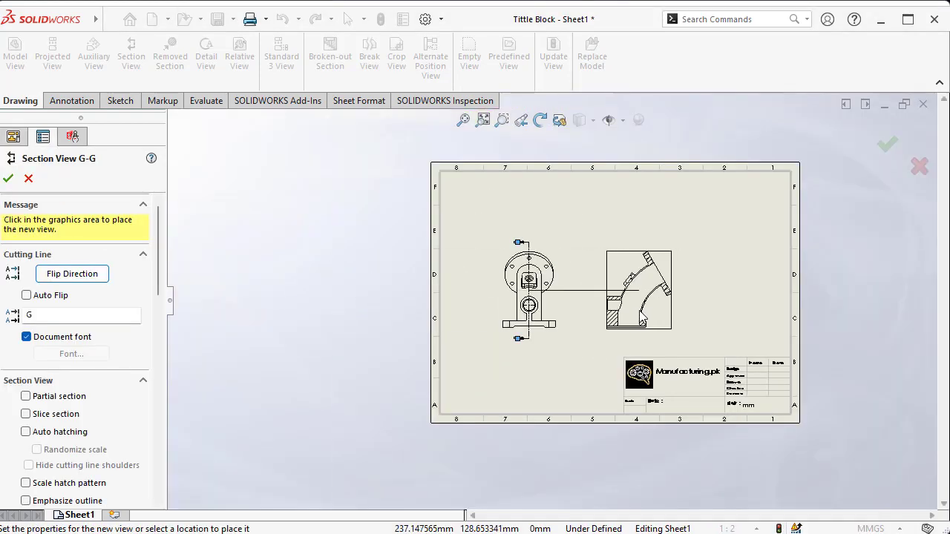
left_click(649, 315)
scroll(638, 285, "up", 1)
scroll(636, 284, "up", 1)
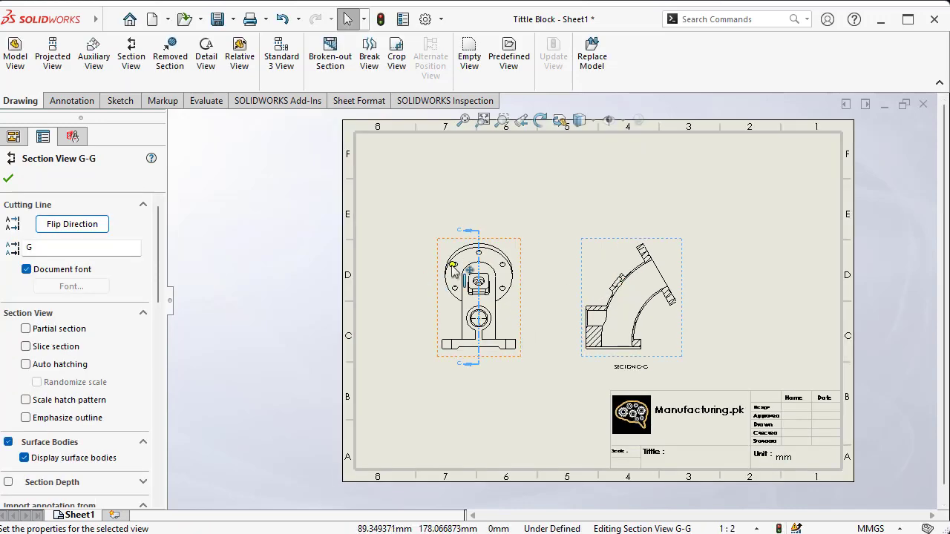
left_click(9, 178)
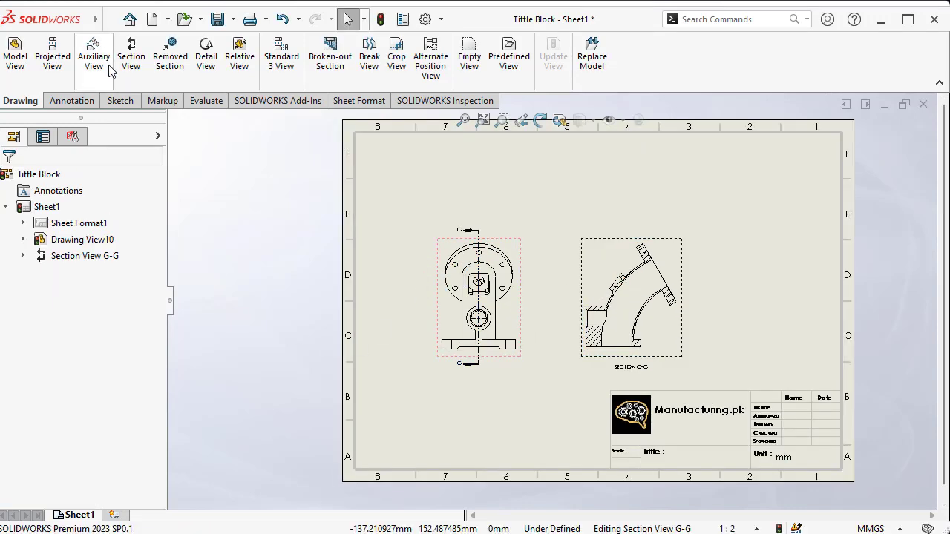
Project a view from the section view and place it directly above
left_click(52, 52)
left_click(662, 249)
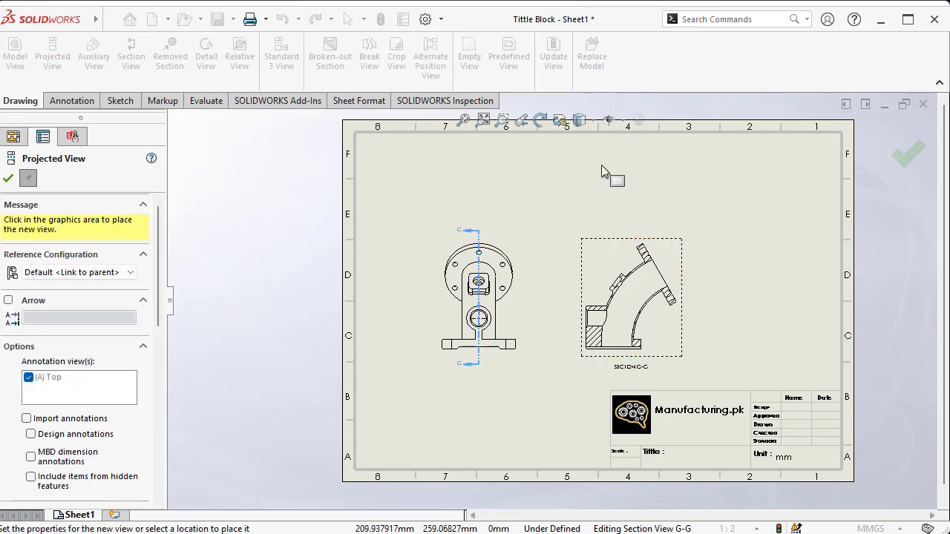
left_click(690, 190)
scroll(677, 215, "down", 1)
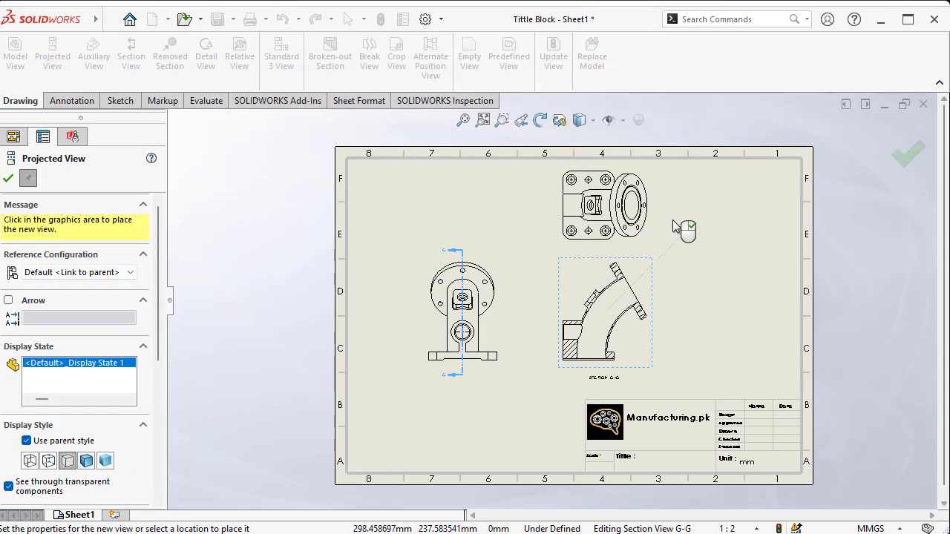
left_click(9, 179)
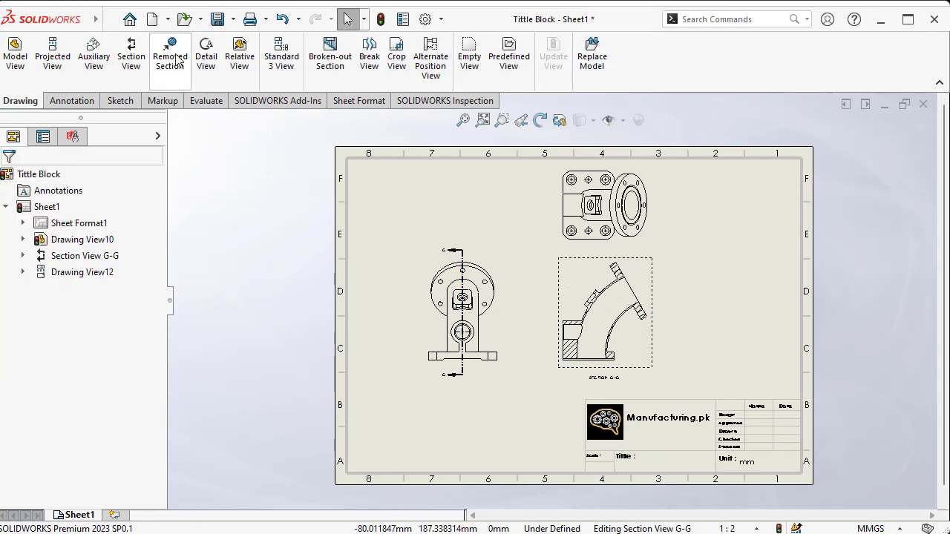
Move the parent view down and left, and shift the section view left to close the gap between them
left_click(621, 357)
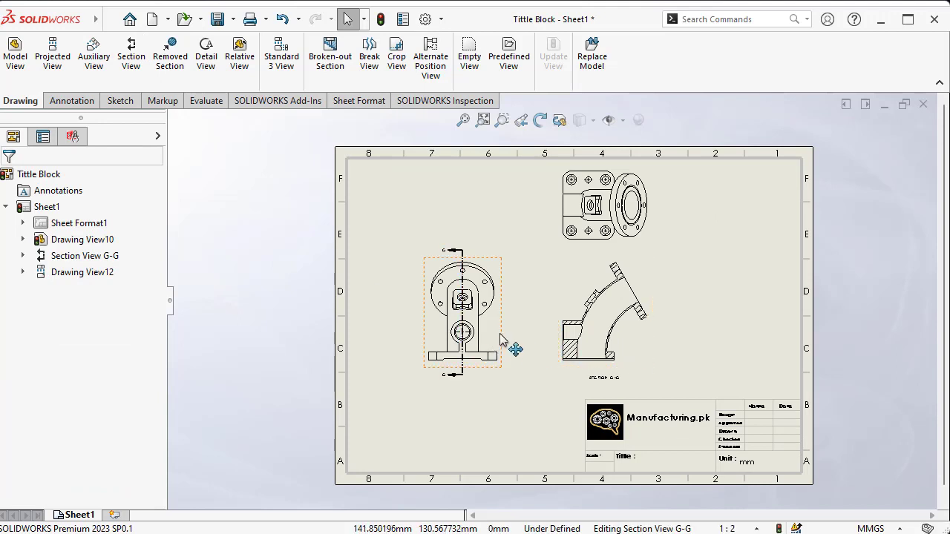
left_click_drag(501, 340, 469, 352)
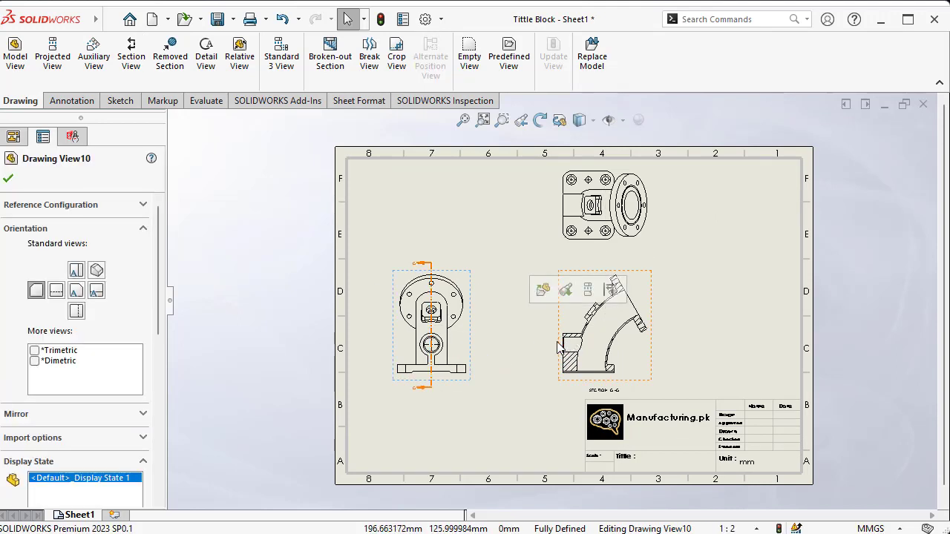
left_click_drag(561, 329, 524, 329)
Try custom scales of 1:1 and 1:1.5 on the parent view, and settle on a custom scale of 1:2
left_click(454, 318)
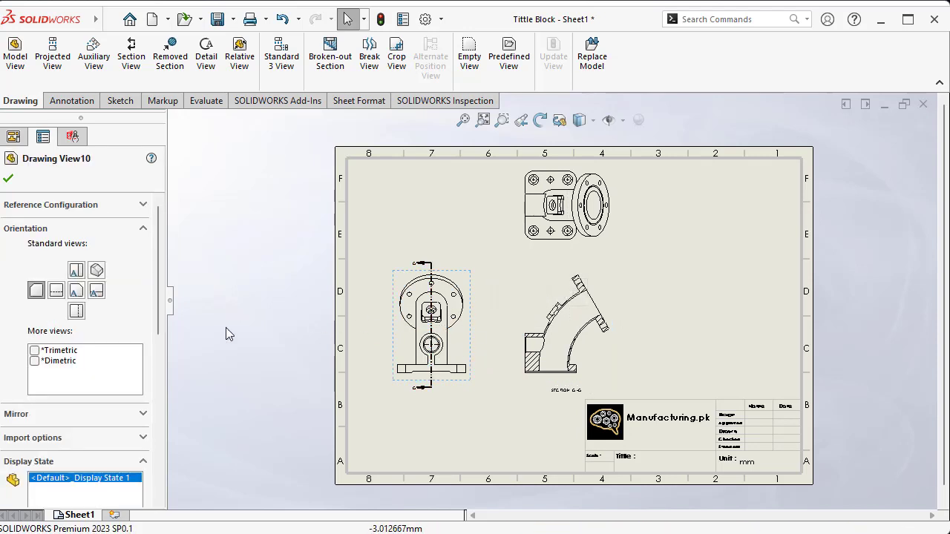
scroll(68, 430, "down", 3)
scroll(79, 375, "down", 5)
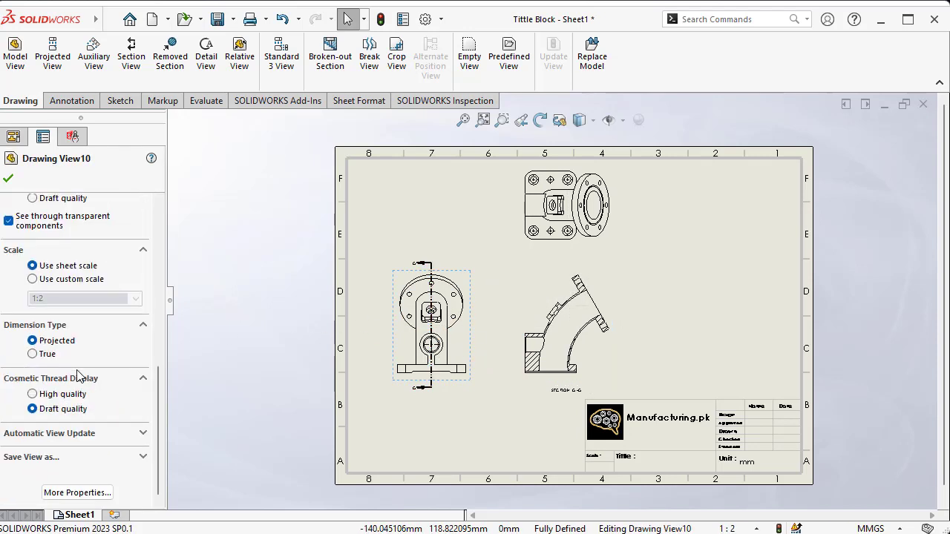
left_click(33, 279)
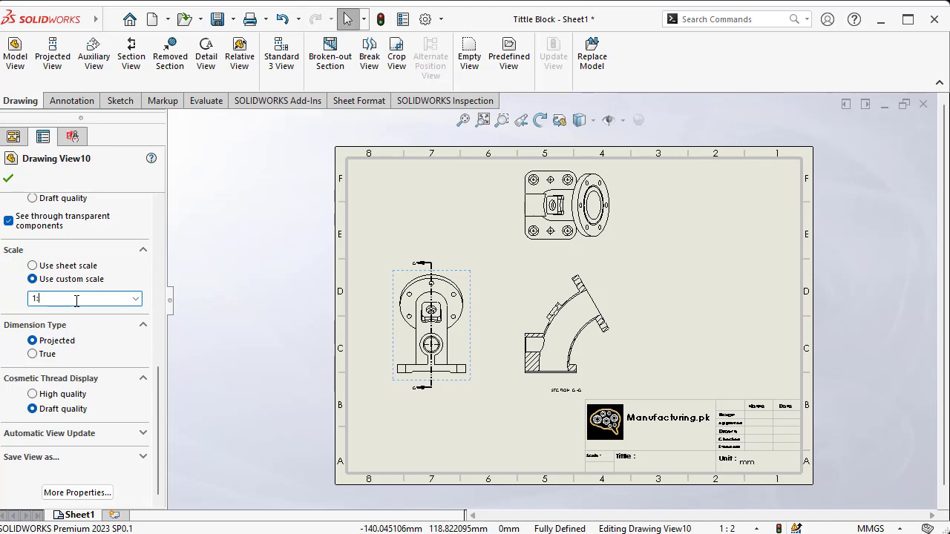
key("Return")
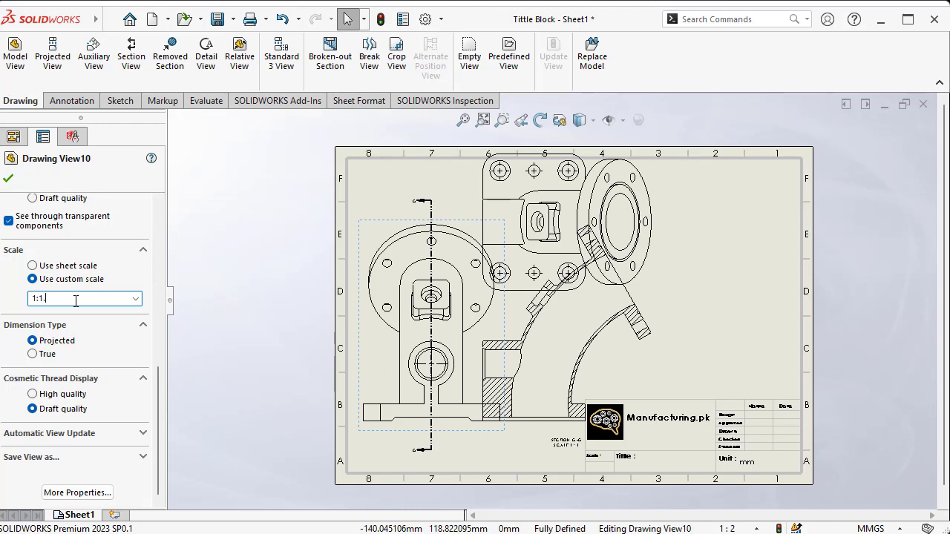
key("Return")
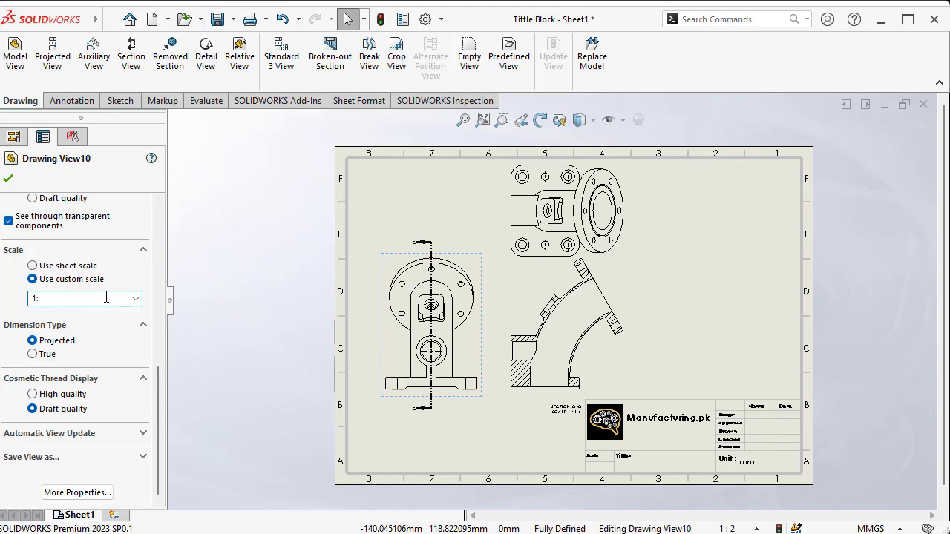
type("1:2")
key("Return")
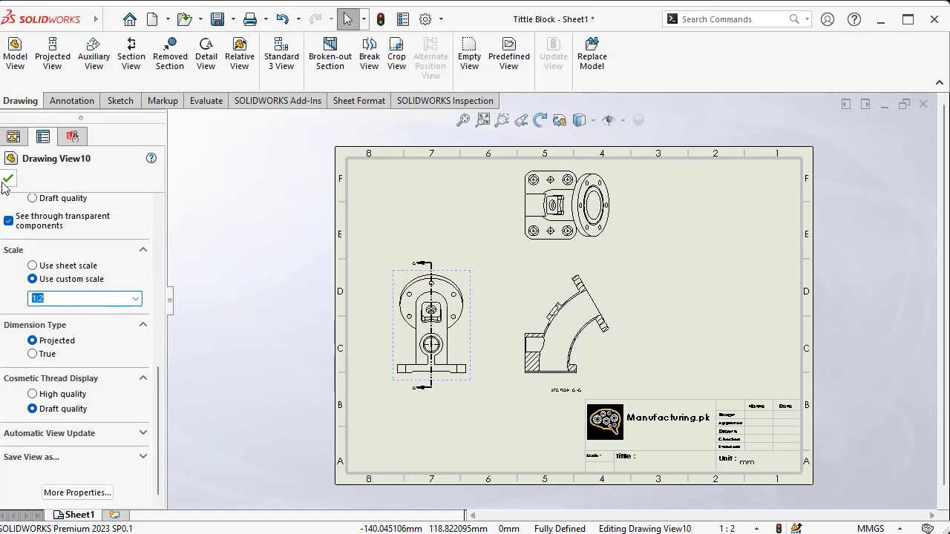
left_click(8, 179)
Nudge the section view slightly left, closer to the parent view
scroll(653, 356, "down", 2)
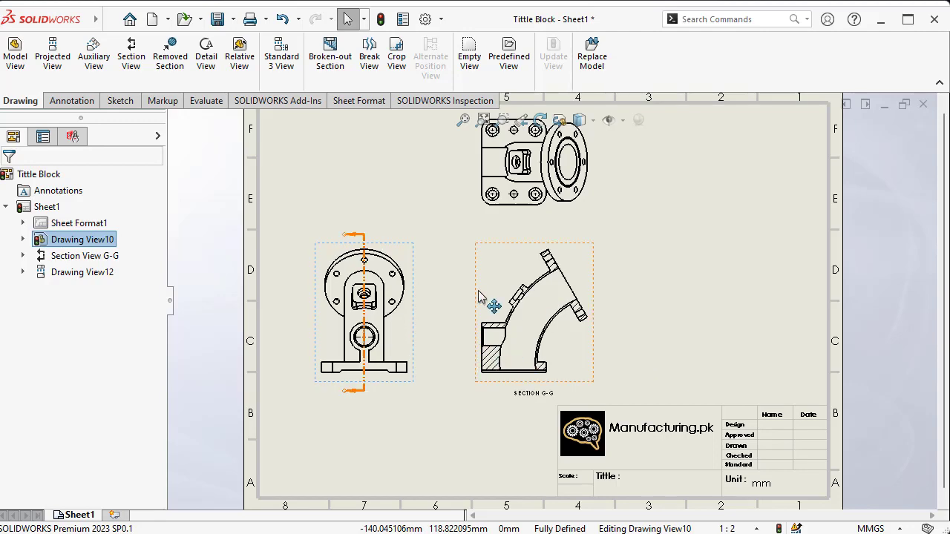
left_click_drag(478, 296, 471, 297)
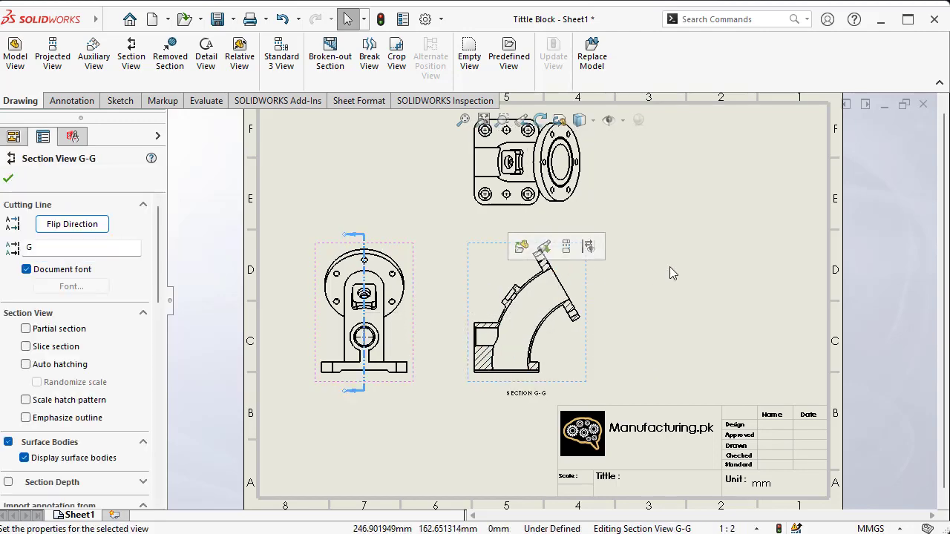
left_click(670, 273)
scroll(562, 288, "up", 2)
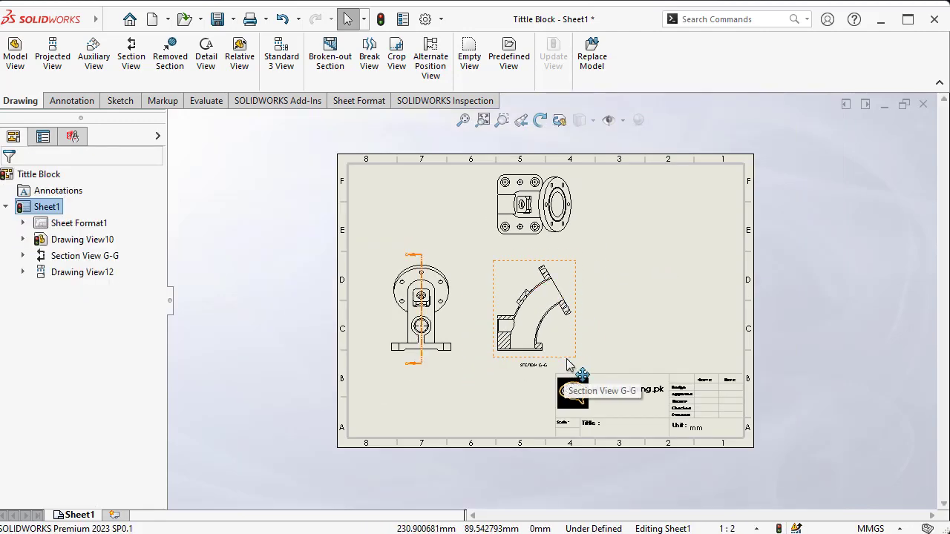
left_click(567, 364)
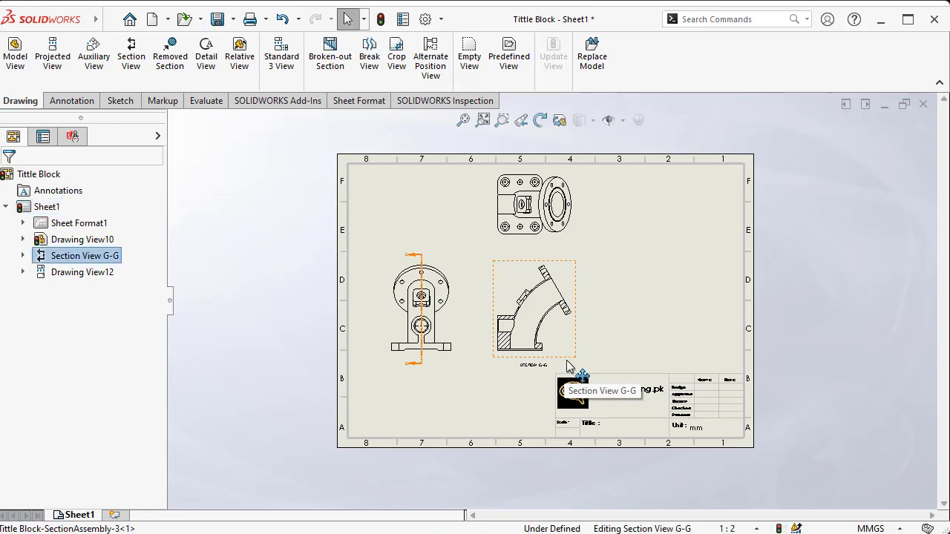
left_click(446, 358)
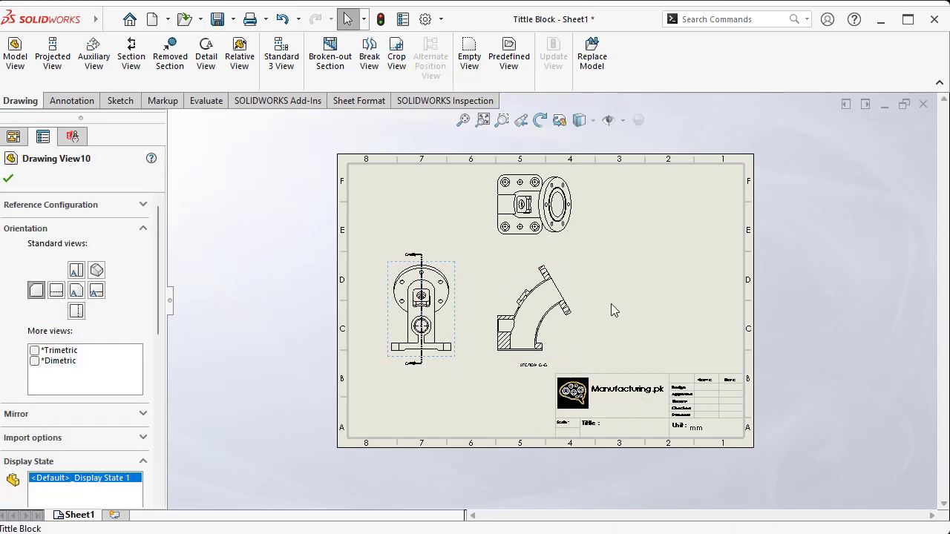
left_click(604, 272)
scroll(604, 271, "down", 2)
scroll(423, 301, "up", 2)
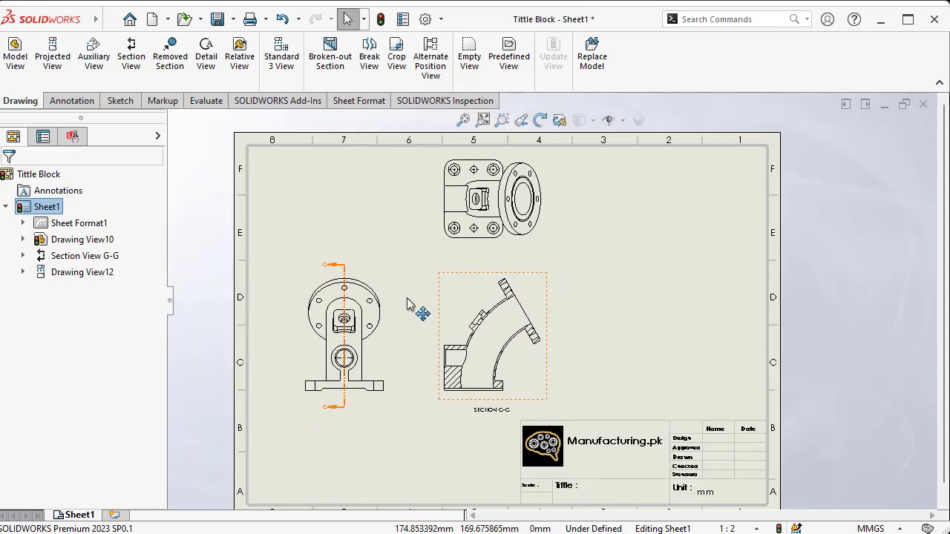
scroll(319, 363, "down", 3)
scroll(316, 371, "down", 1)
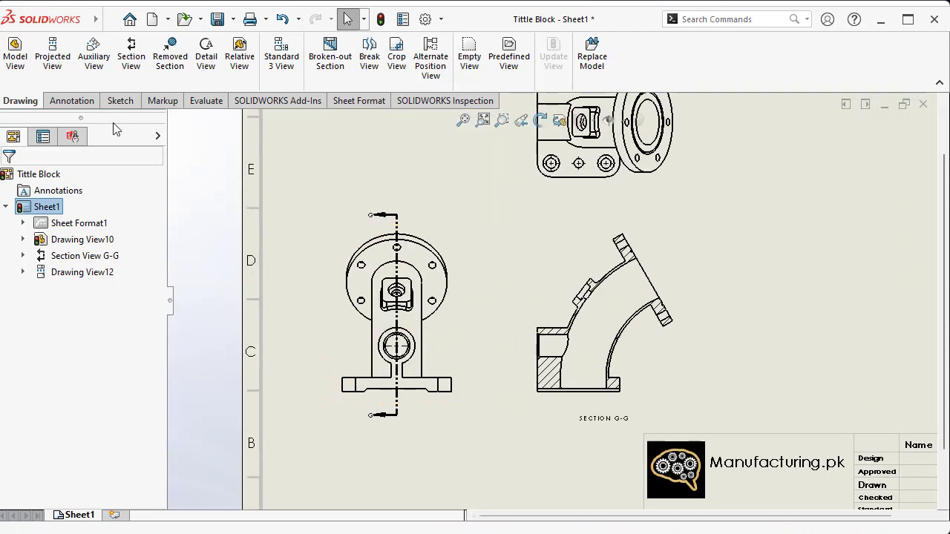
left_click(71, 100)
scroll(611, 329, "up", 3)
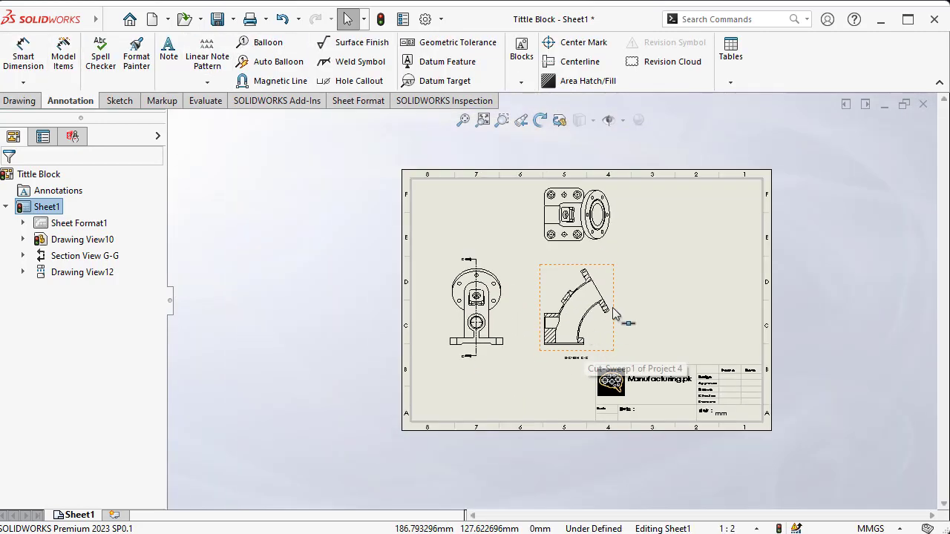
scroll(605, 282, "down", 1)
scroll(624, 194, "down", 2)
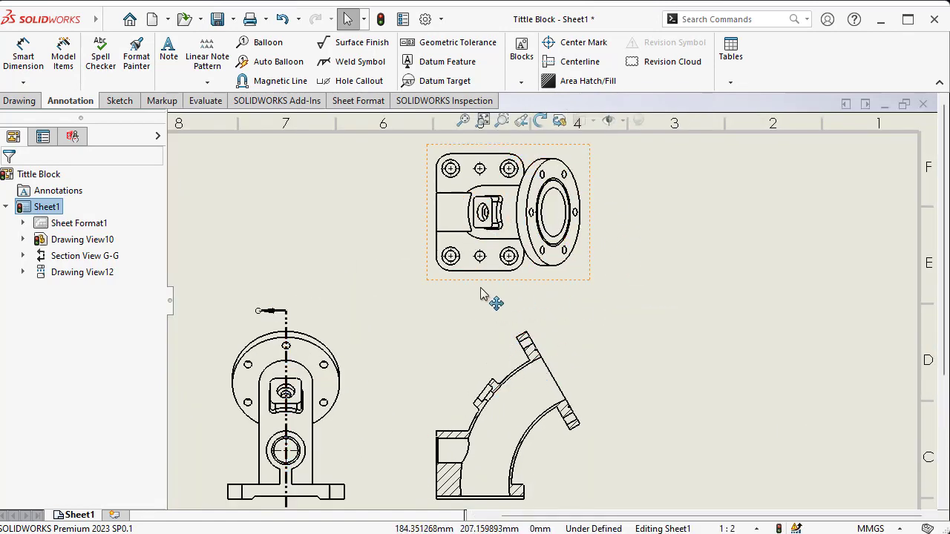
Create an auxiliary view from the inclined flange face edge of the section view and place it up and to the right
left_click(17, 103)
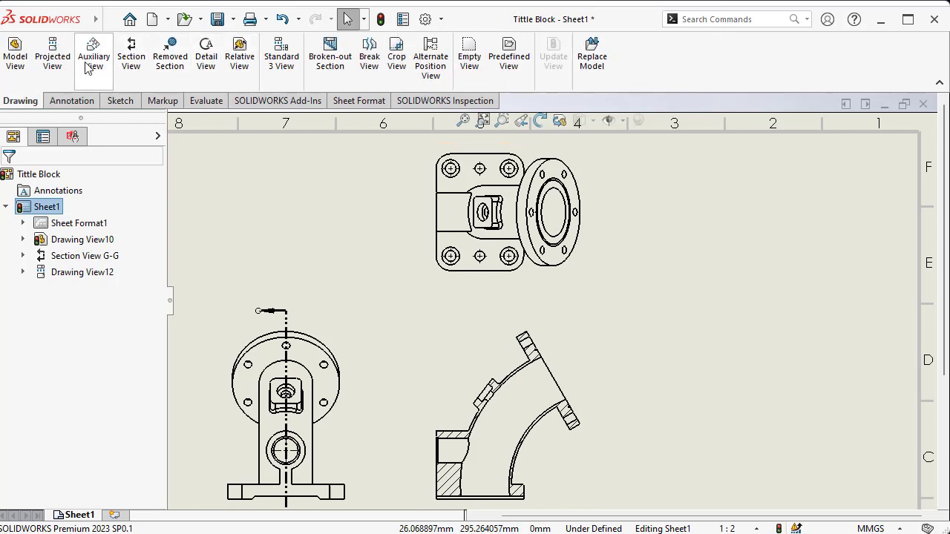
left_click(100, 68)
scroll(562, 375, "down", 2)
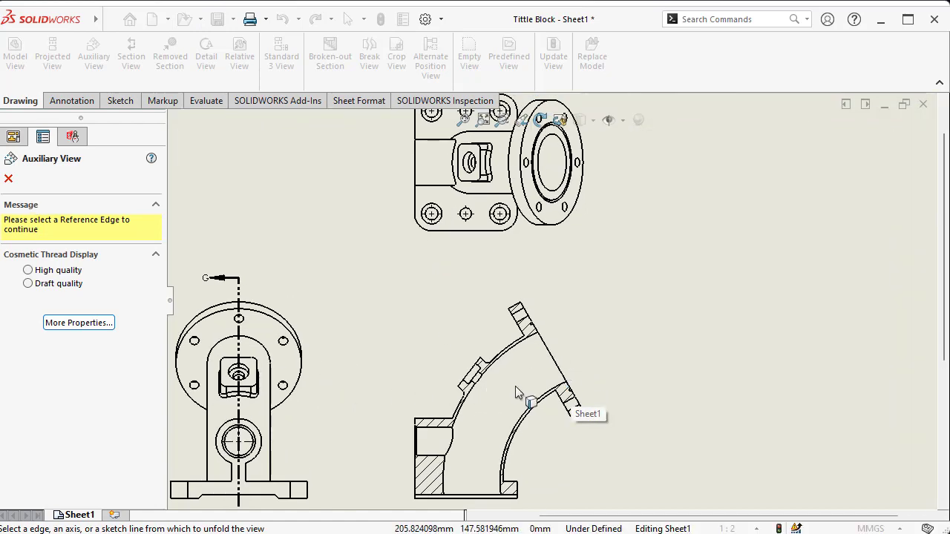
left_click(529, 321)
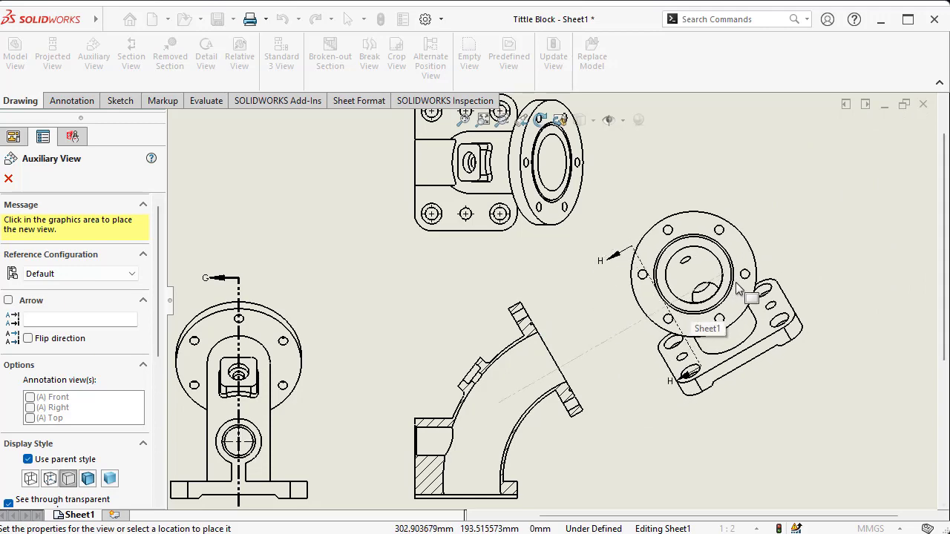
left_click(671, 276)
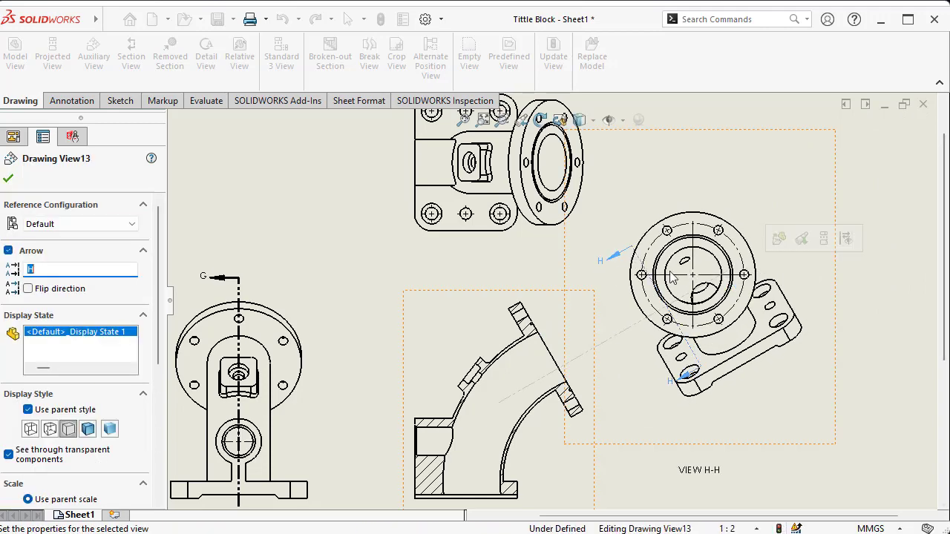
left_click(6, 180)
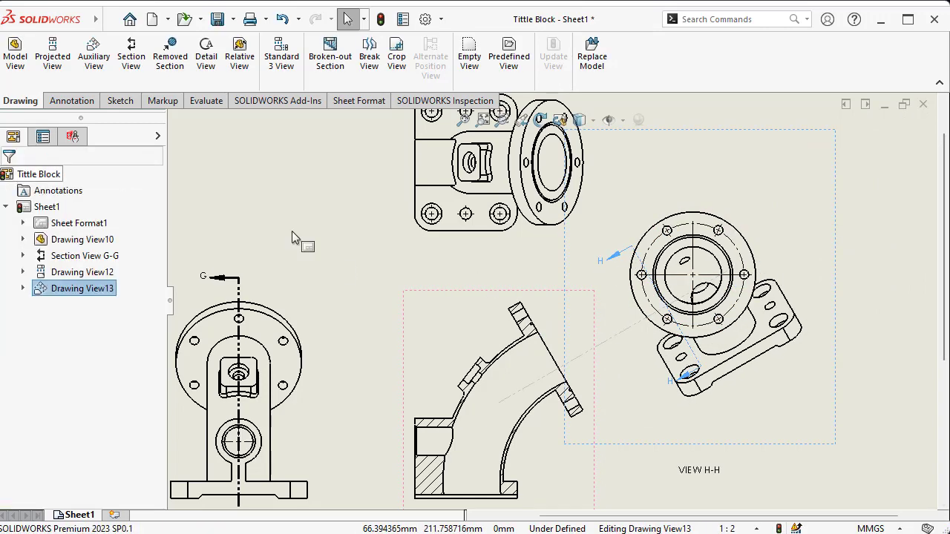
Move the H-H viewing arrow line off the auxiliary view into the gap beside the section view's inclined flange
left_click(599, 283)
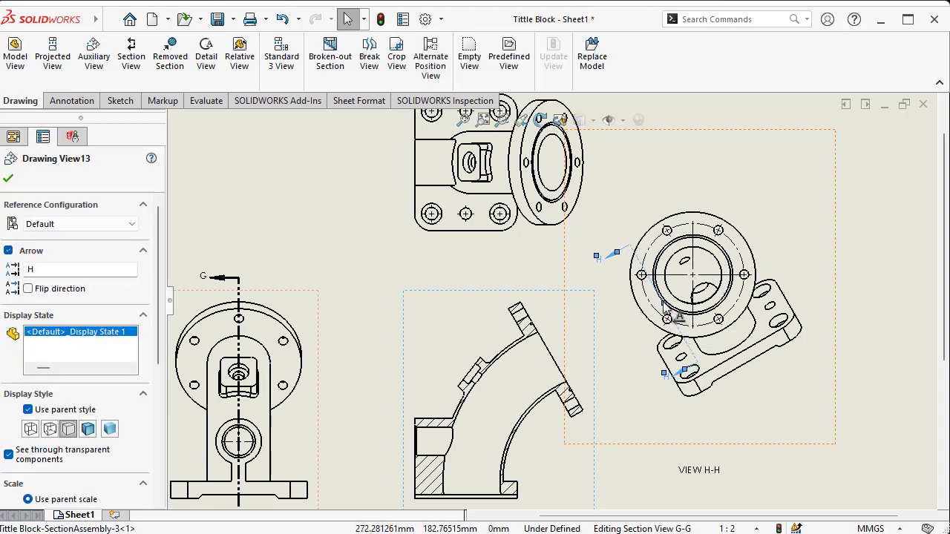
left_click_drag(663, 303, 637, 325)
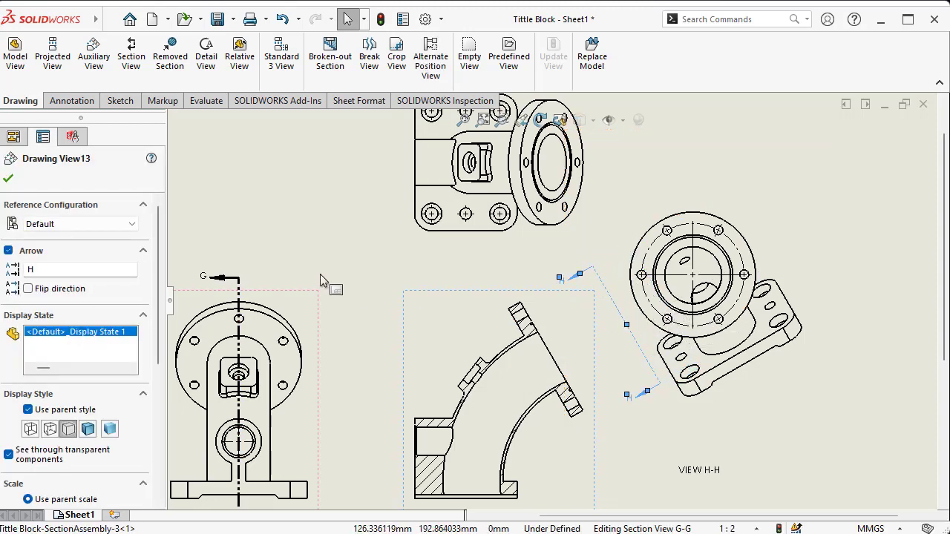
left_click(5, 180)
key("z")
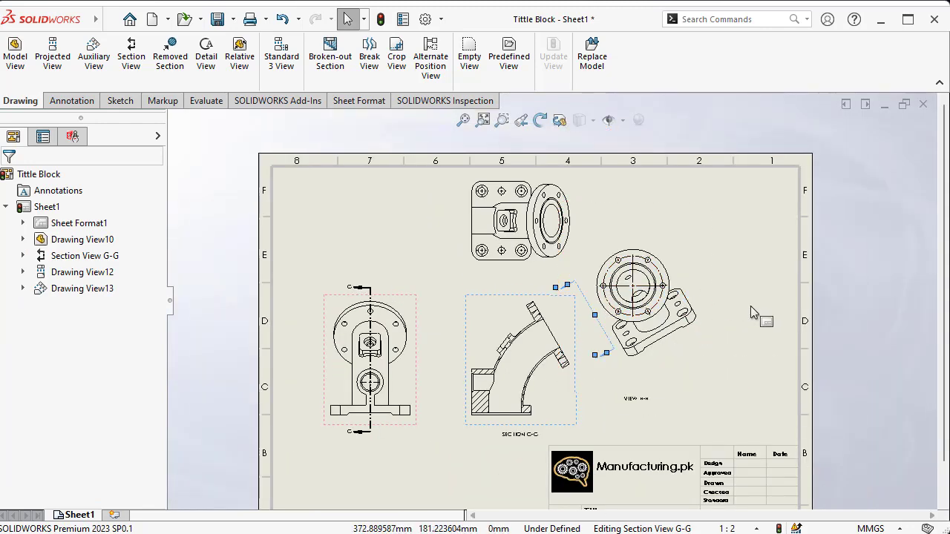
Examine the auxiliary view, including its flange center marks, and the overall arrangement of views on the sheet
left_click(683, 277)
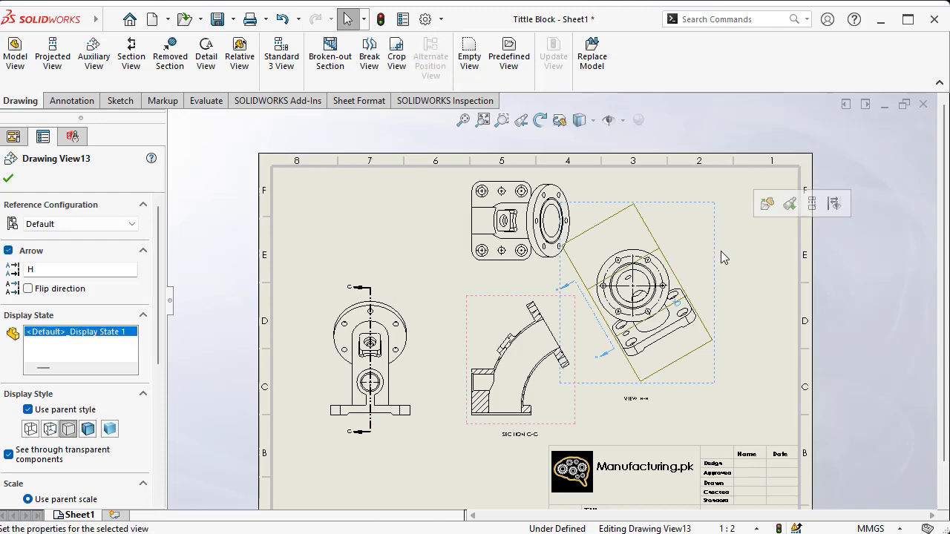
scroll(594, 319, "down", 5)
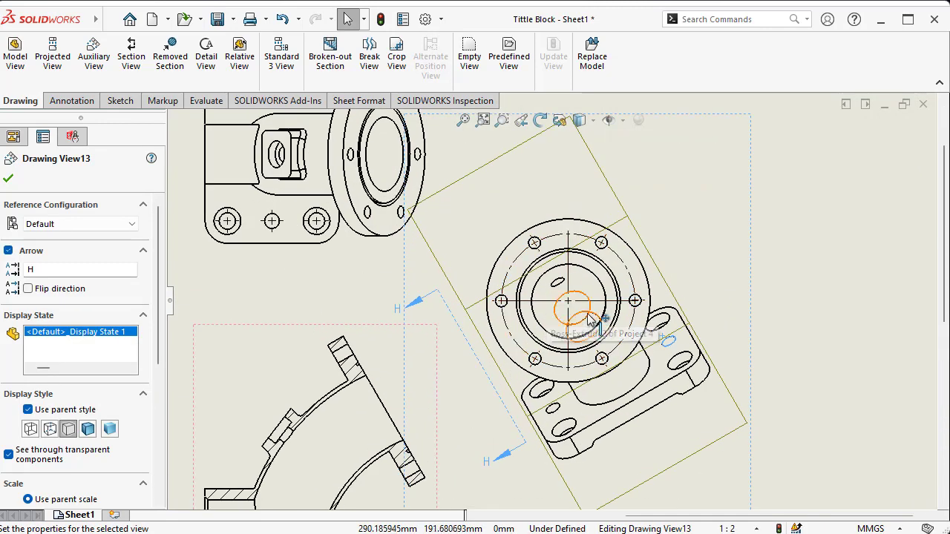
left_click(571, 304)
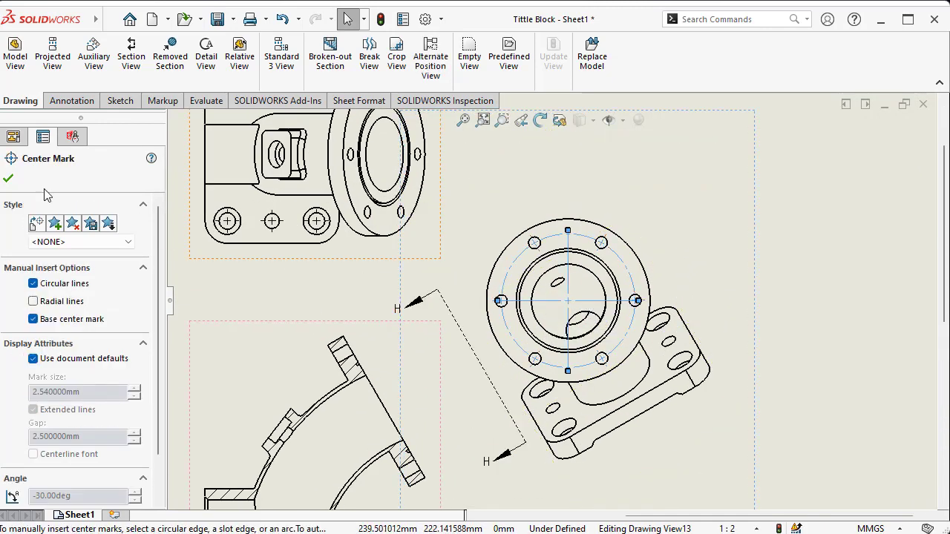
left_click(8, 178)
left_click(502, 371)
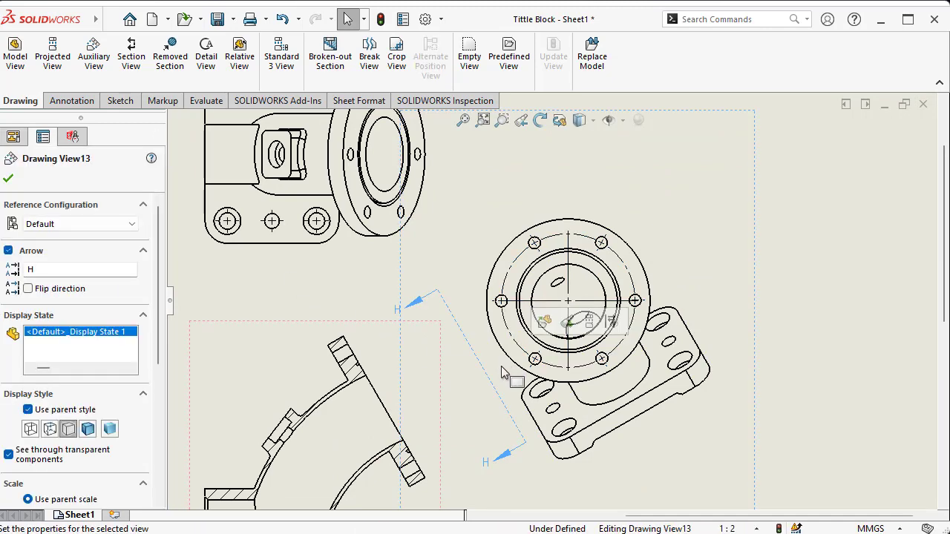
key("Escape")
left_click(636, 392)
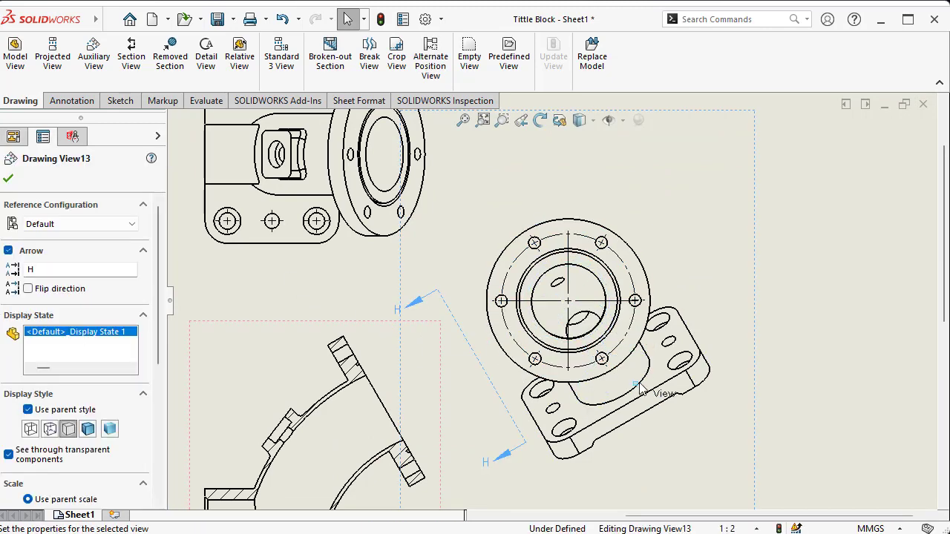
left_click(8, 180)
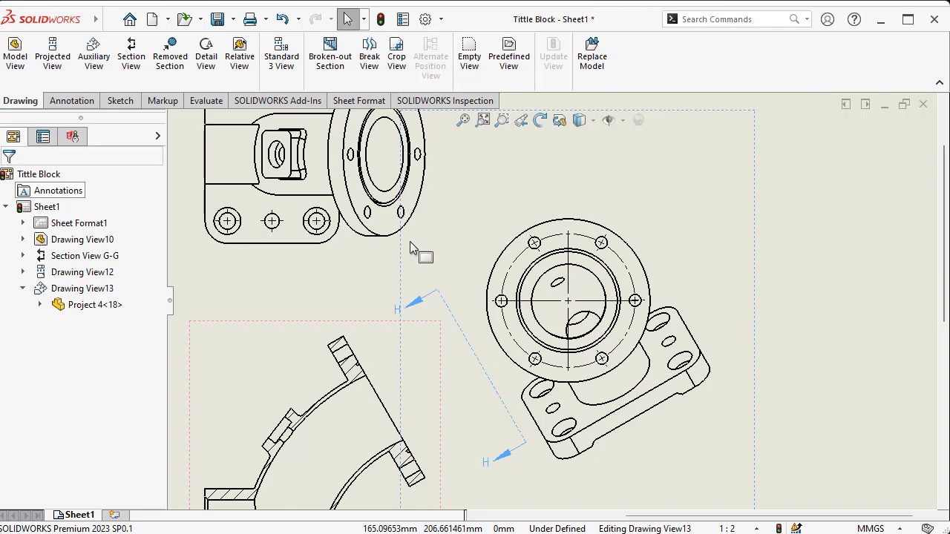
left_click(565, 231)
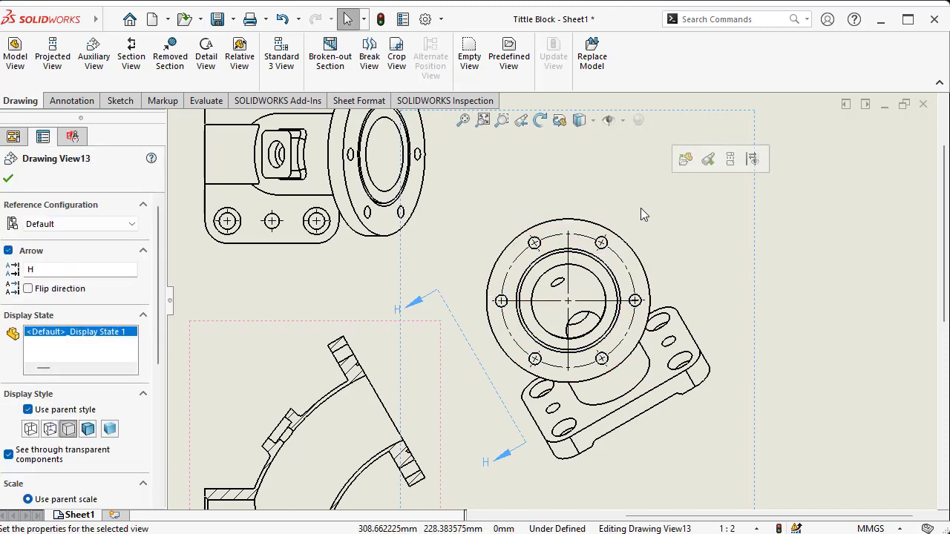
scroll(551, 300, "up", 5)
scroll(396, 253, "down", 3)
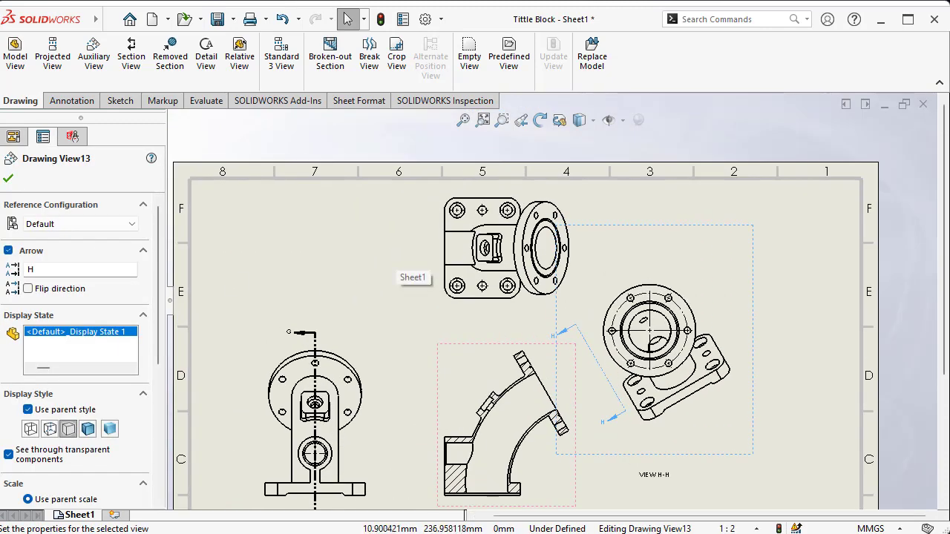
left_click(8, 179)
scroll(564, 378, "up", 4)
scroll(523, 371, "down", 6)
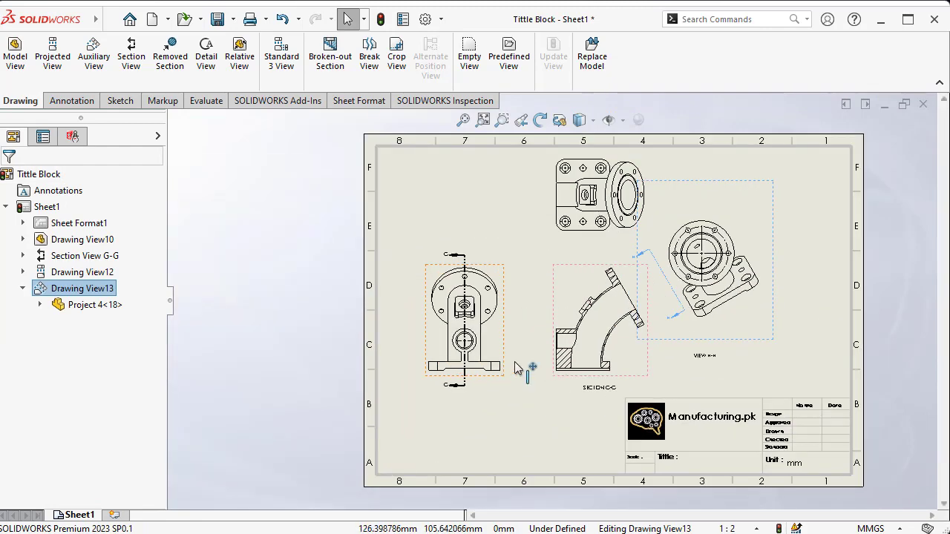
Dimension the distance between the base plate's upper and lower edges in the top view, placing the dimension to its left
scroll(634, 208, "up", 4)
scroll(577, 212, "down", 6)
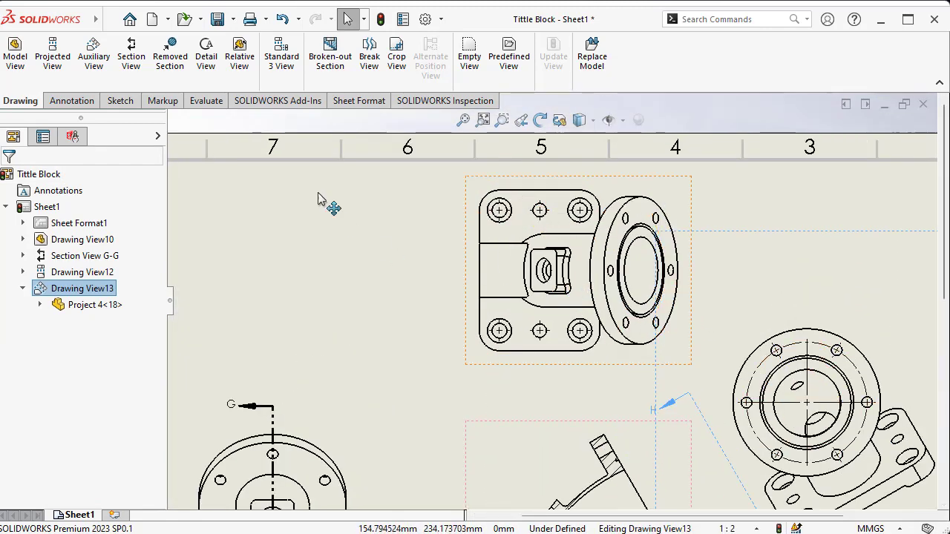
left_click(71, 101)
left_click(23, 59)
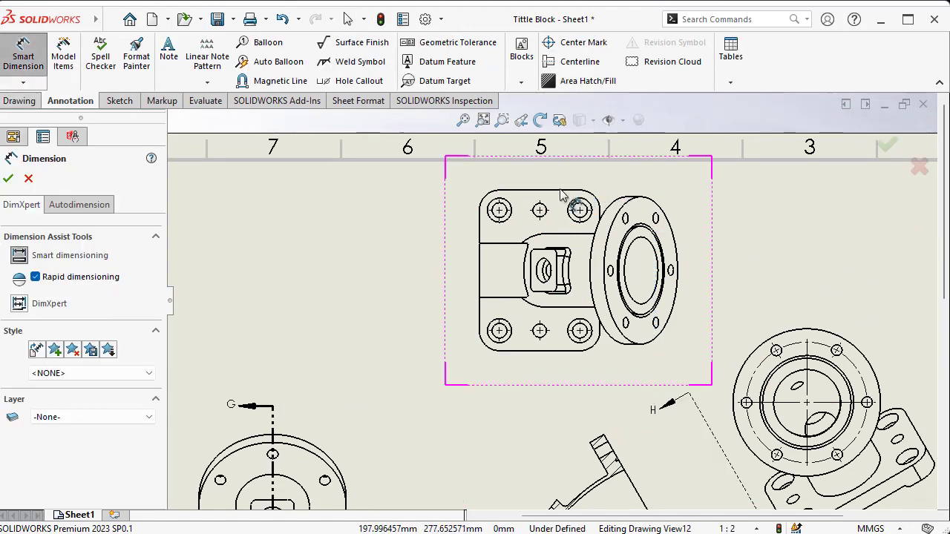
left_click(526, 193)
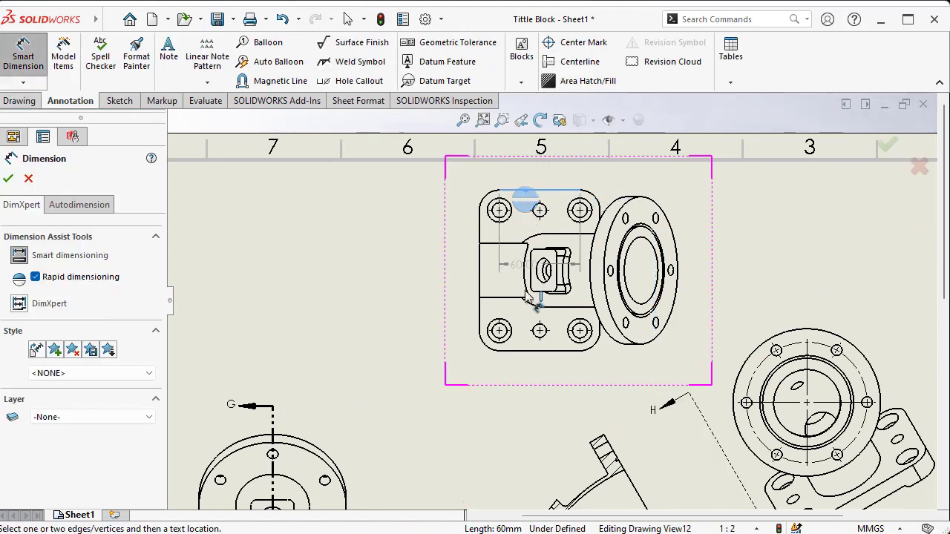
left_click(532, 351)
left_click(395, 286)
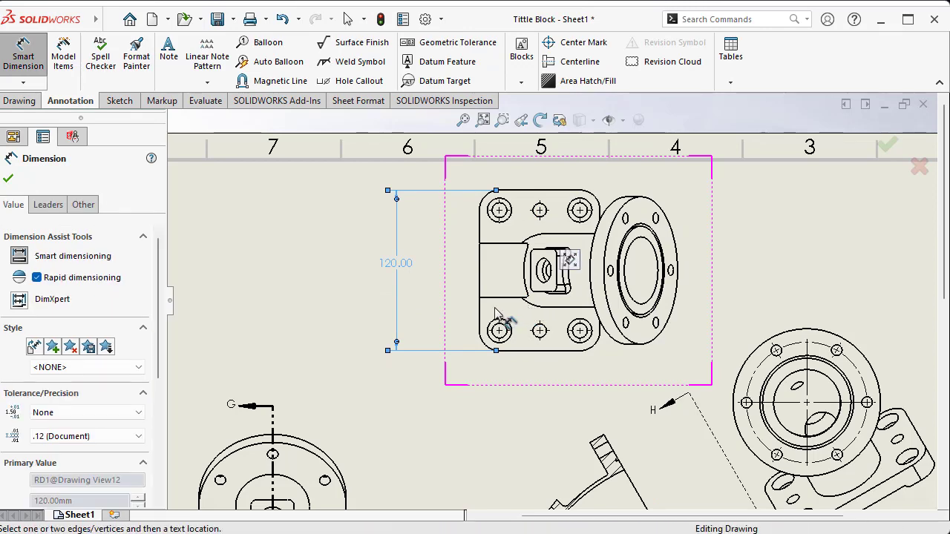
Dimension the base plate's width between its two vertical edges in the top view, placing the dimension below the plate
left_click(480, 310)
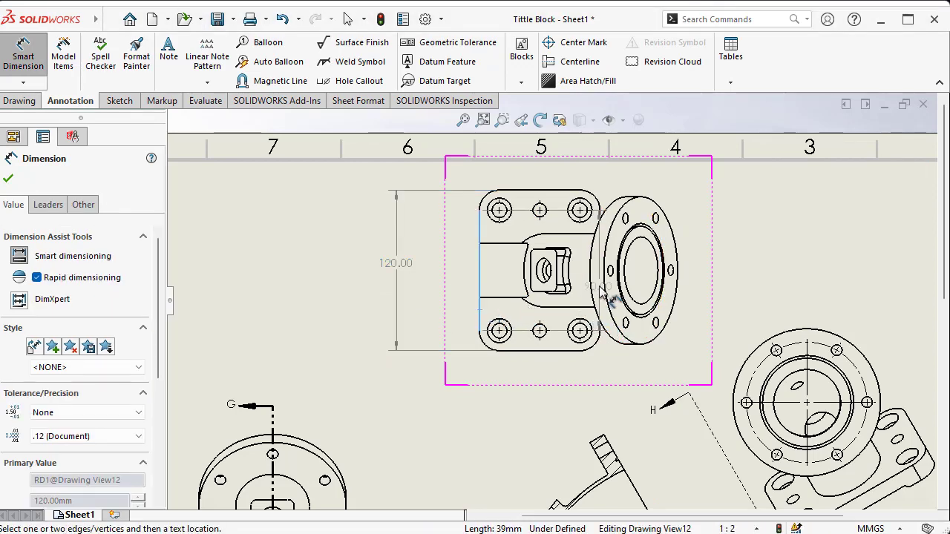
scroll(600, 339, "up", 2)
scroll(564, 319, "down", 5)
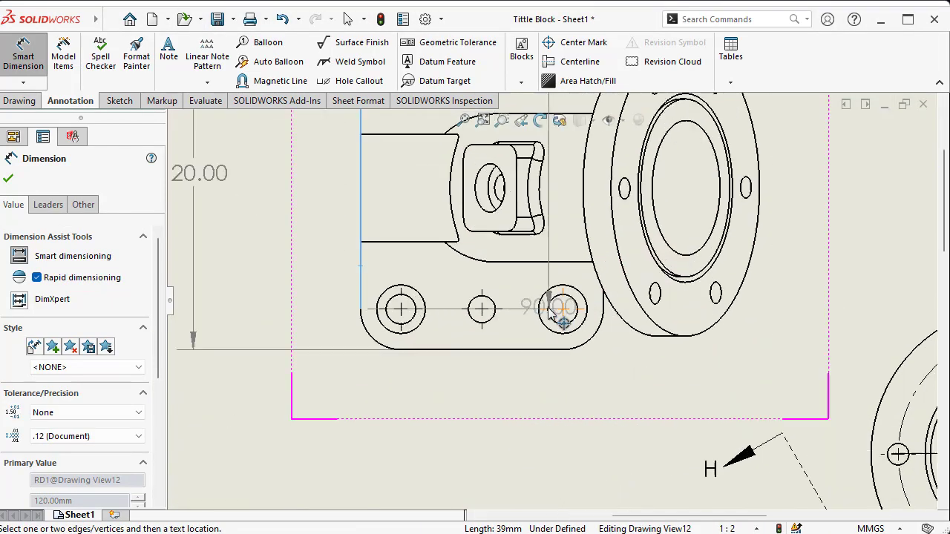
scroll(549, 311, "down", 1)
left_click(610, 295)
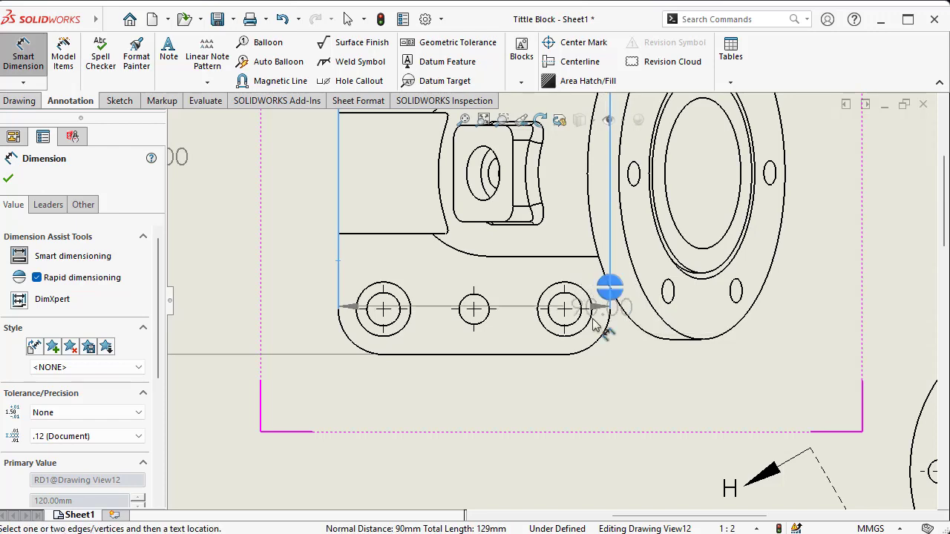
left_click(480, 420)
scroll(438, 385, "up", 4)
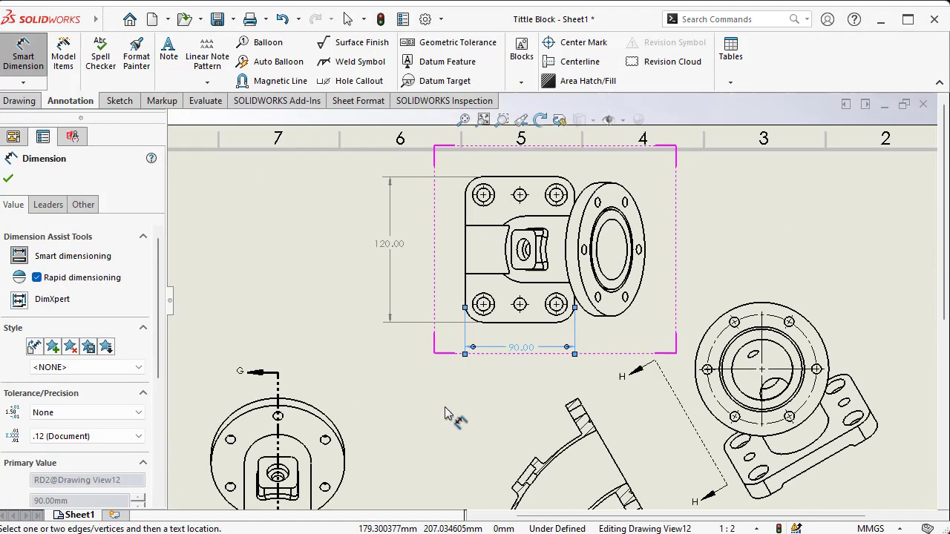
Finish dimensioning, shift the section view slightly left, and move the parent view down and slightly left
scroll(556, 222, "down", 2)
scroll(555, 222, "up", 4)
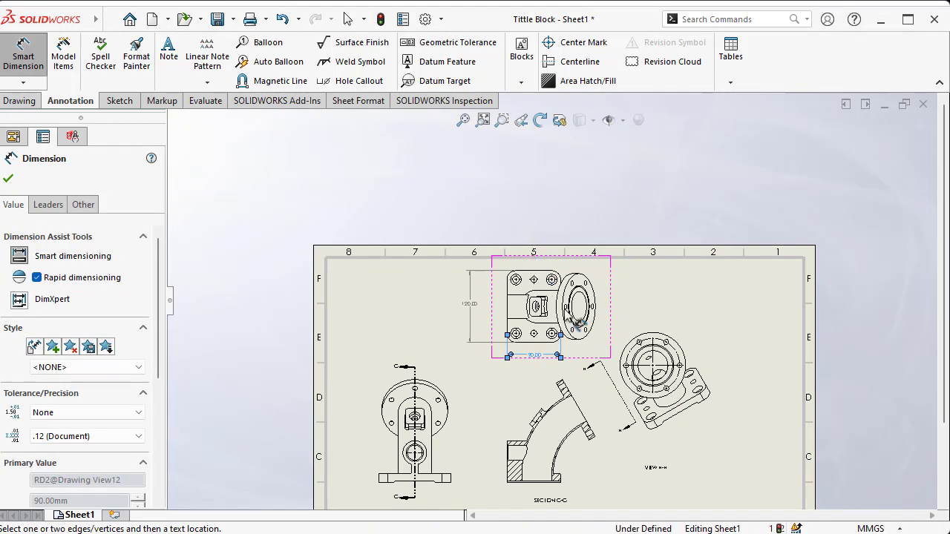
scroll(561, 349, "down", 2)
scroll(561, 371, "up", 3)
scroll(562, 371, "down", 3)
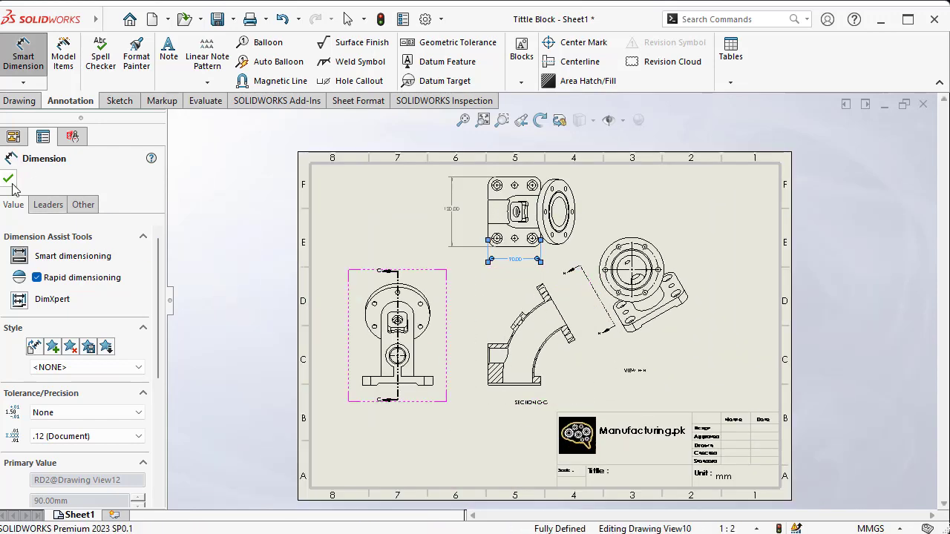
key("Escape")
mouse_move(572, 393)
left_mouse_down()
mouse_move(577, 405)
mouse_move(561, 406)
left_mouse_up()
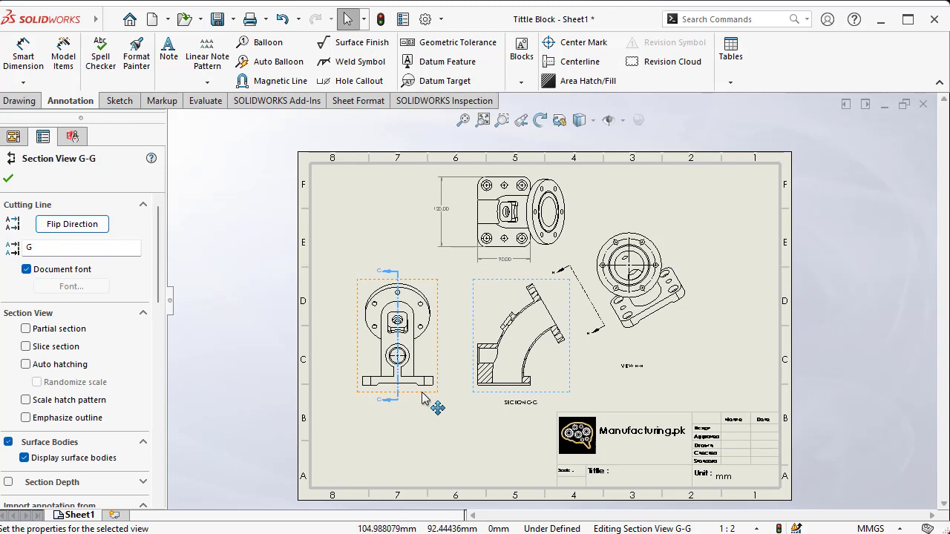
left_click_drag(422, 398, 413, 419)
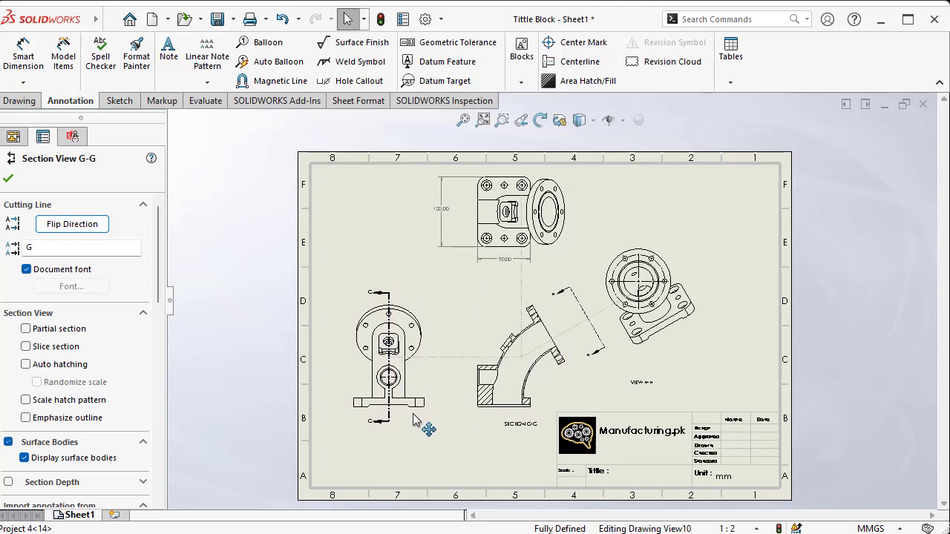
Move the top view slightly down, closer to the section view
scroll(444, 241, "down", 4)
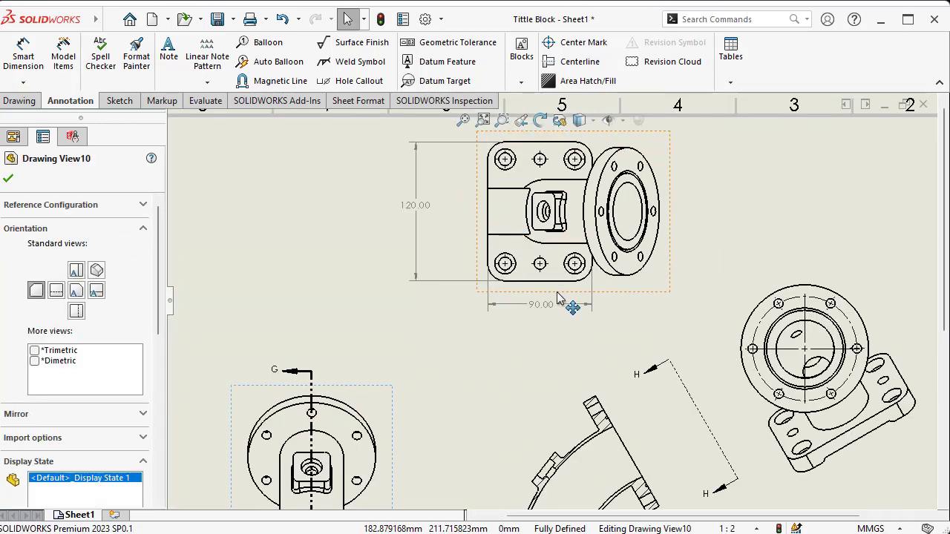
left_click_drag(558, 295, 558, 321)
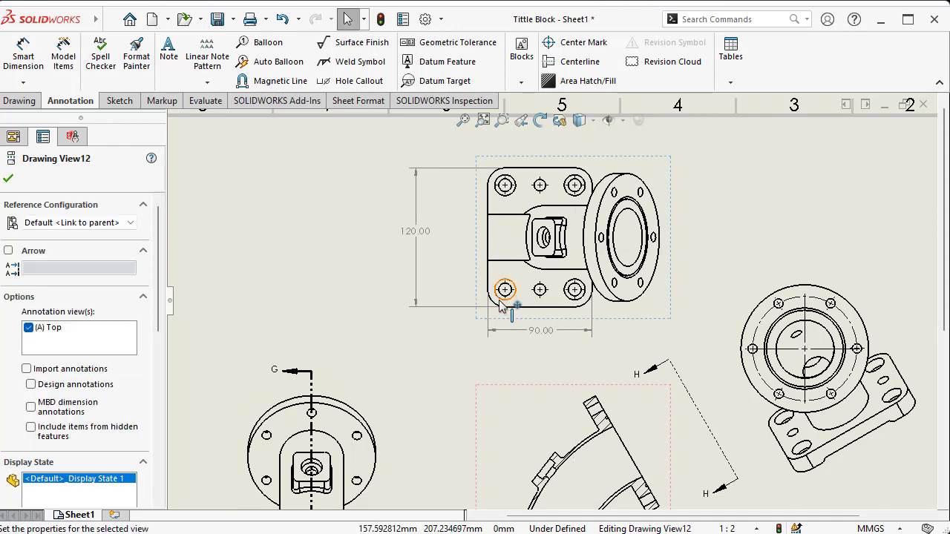
scroll(505, 218, "down", 3)
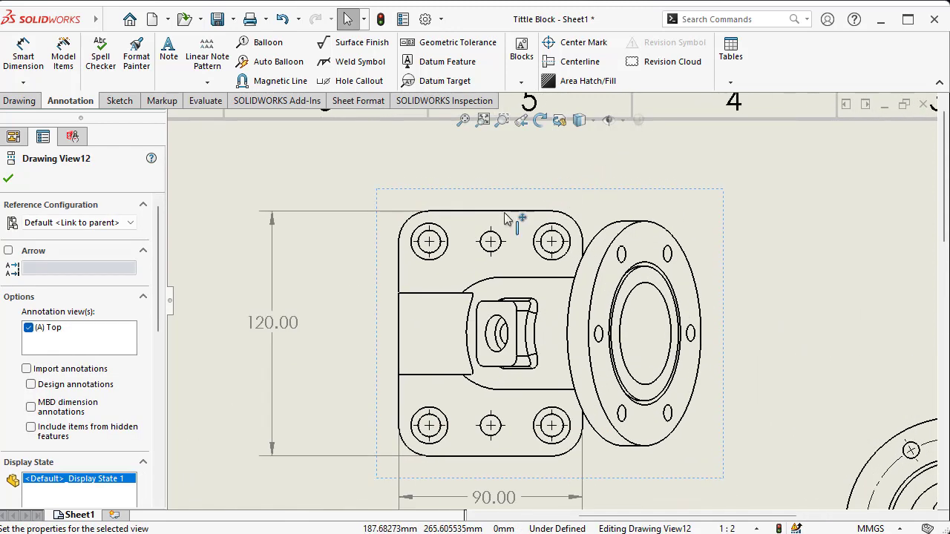
left_click(13, 176)
Add a radius dimension to the base plate's upper-left corner in the top view, placing it outside the corner
left_click(23, 54)
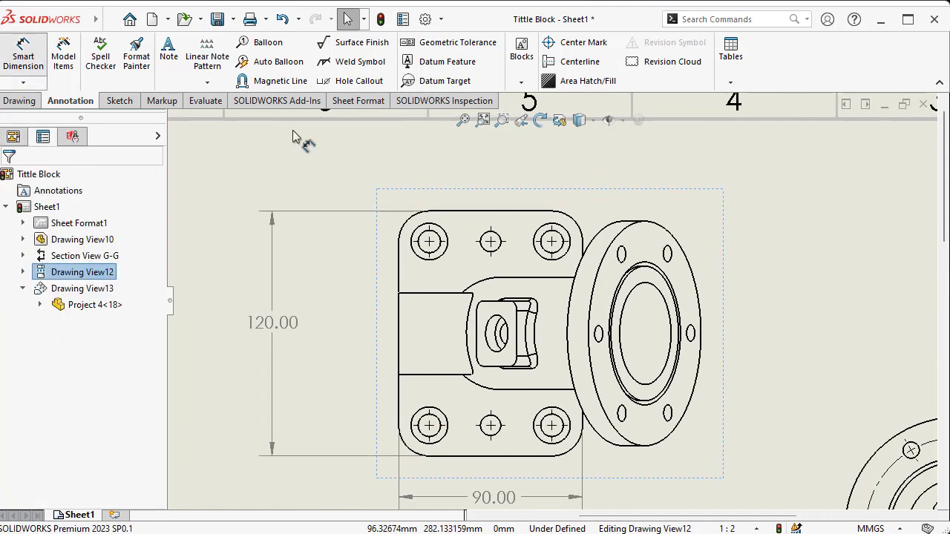
left_click(410, 225)
left_click(304, 187)
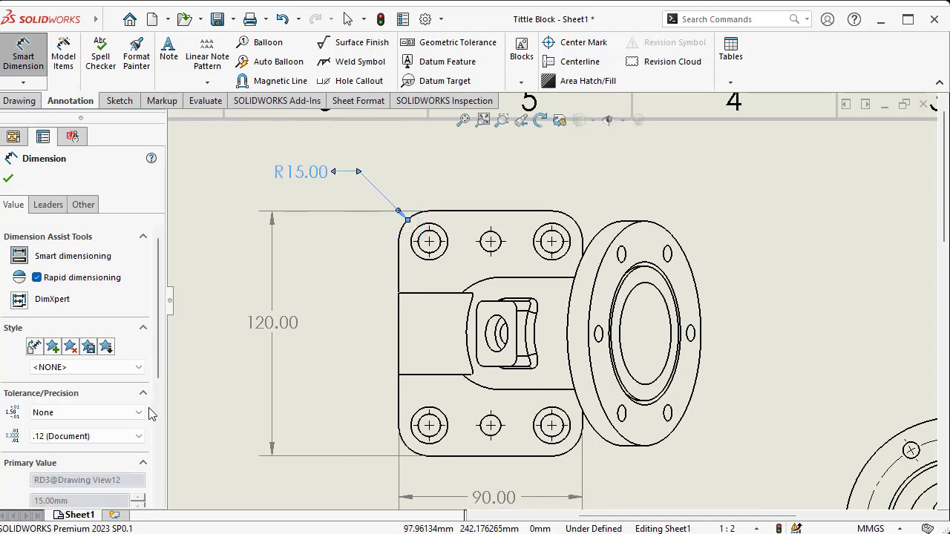
scroll(419, 232, "up", 5)
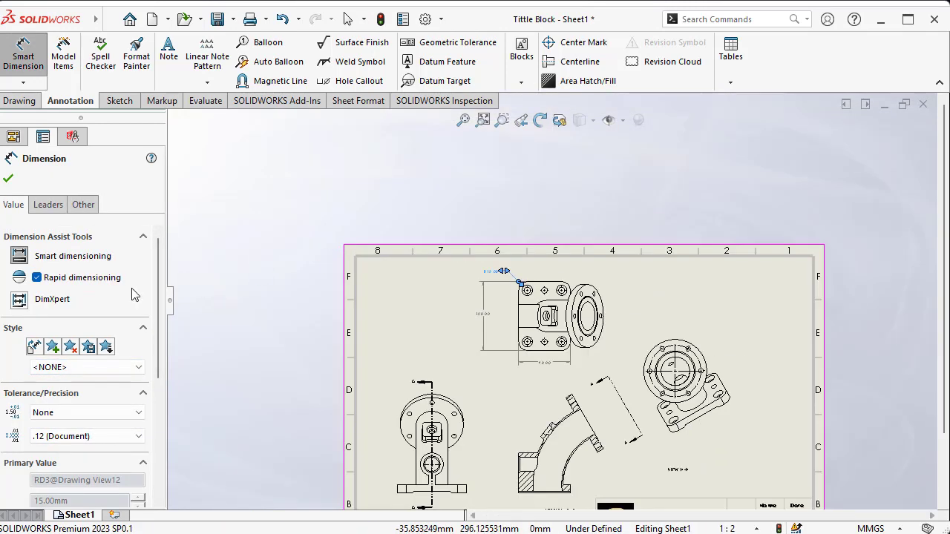
Append X(4) to the base plate's corner radius dimension text and finish the dimension
scroll(75, 356, "down", 5)
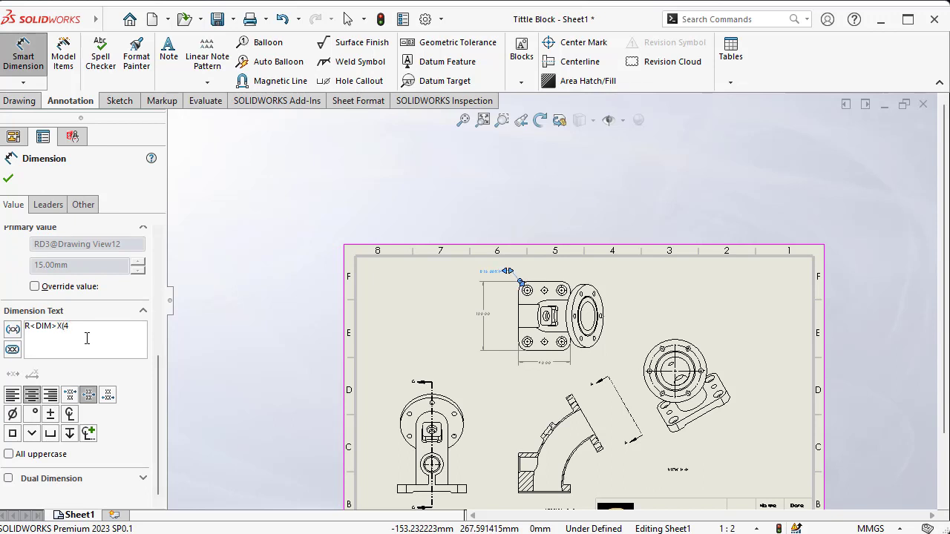
scroll(536, 312, "down", 5)
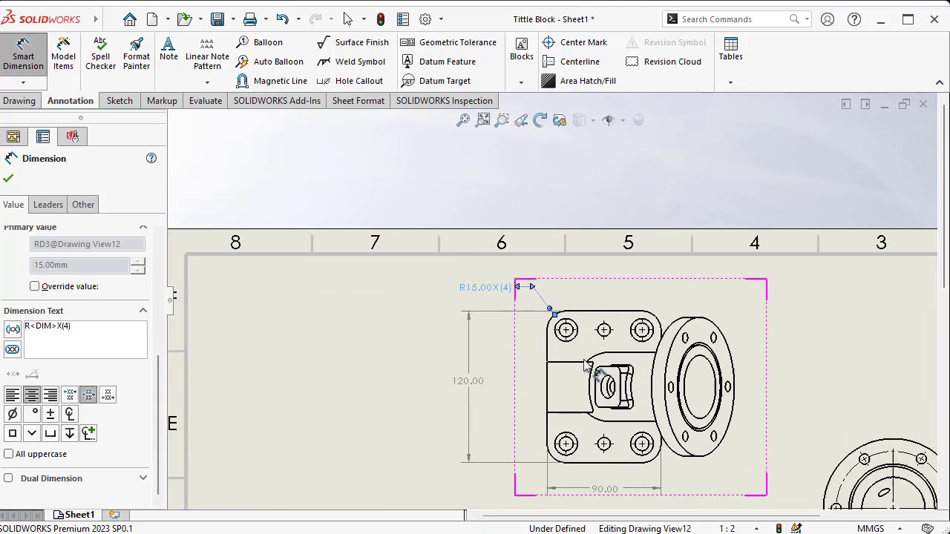
scroll(607, 358, "down", 3)
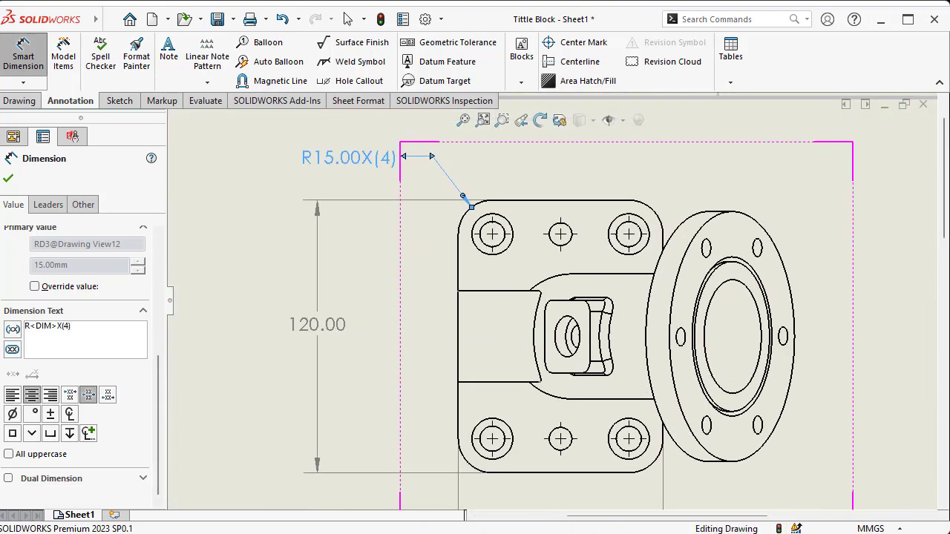
left_click(9, 179)
Add a diameter dimension to the upper middle hole of the base plate in the top view, placing it above the plate
scroll(533, 241, "up", 4)
scroll(572, 278, "down", 2)
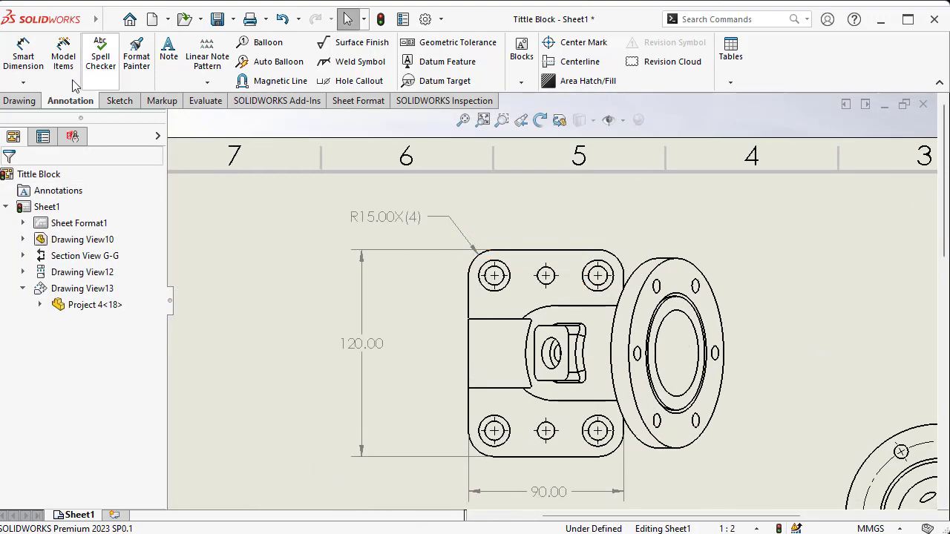
left_click(23, 56)
scroll(475, 222, "down", 1)
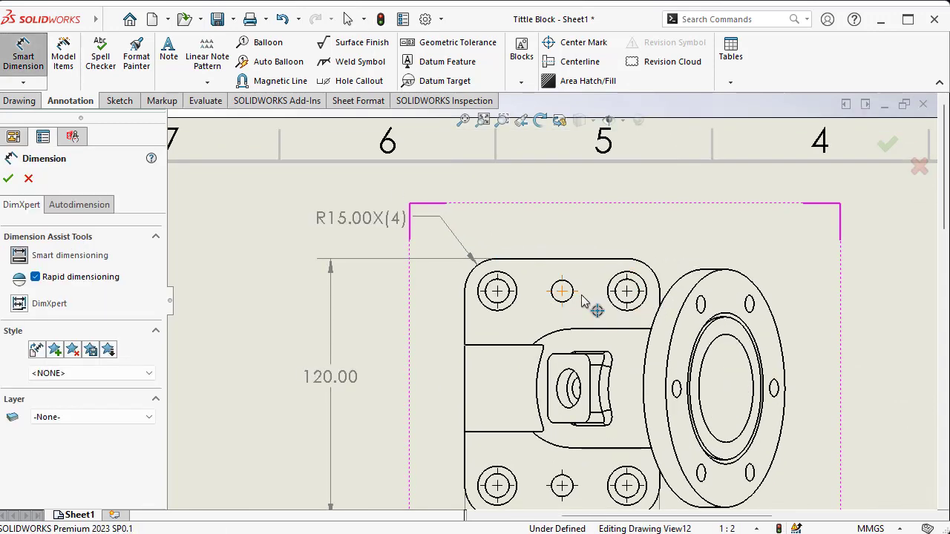
scroll(582, 300, "down", 1)
scroll(572, 306, "down", 2)
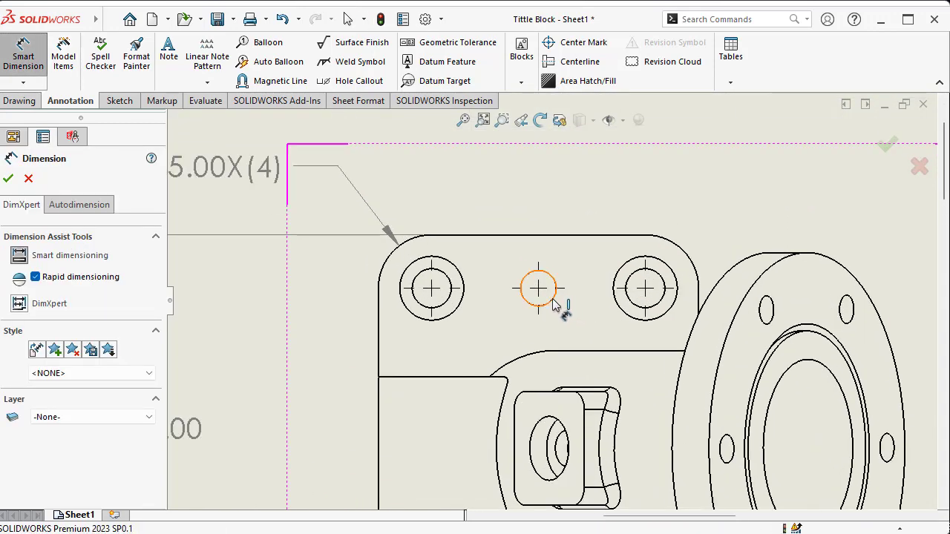
left_click(553, 298)
left_click(737, 176)
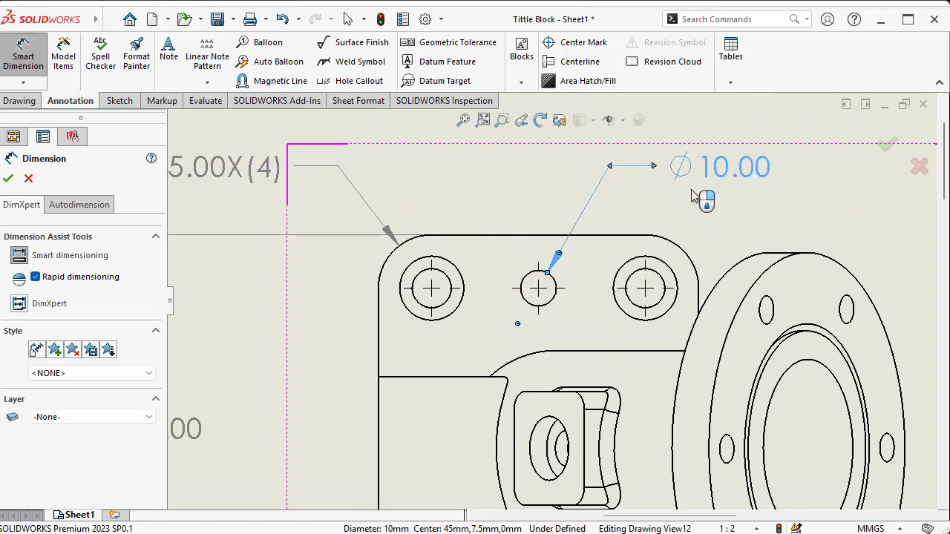
Append X(2) to the middle hole's diameter dimension text and finish the dimension
scroll(101, 383, "down", 3)
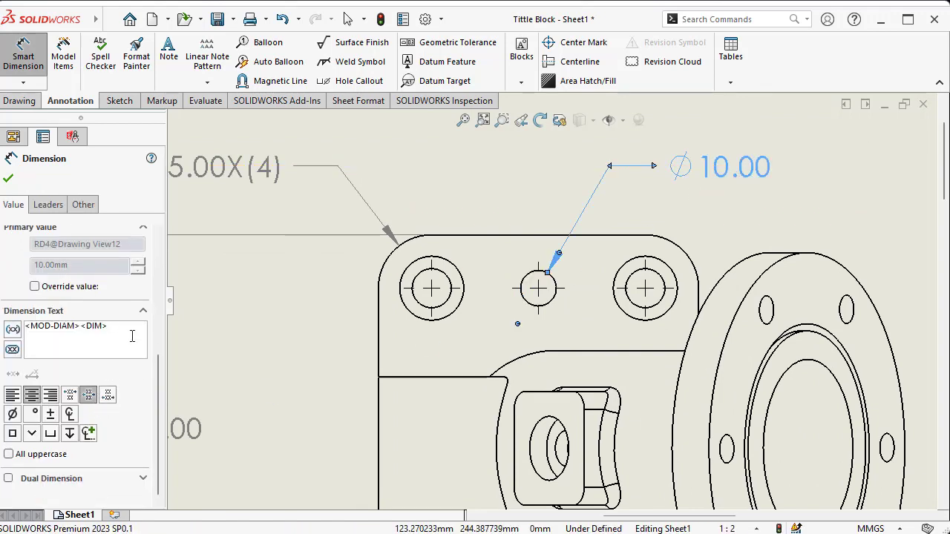
type("X(2")
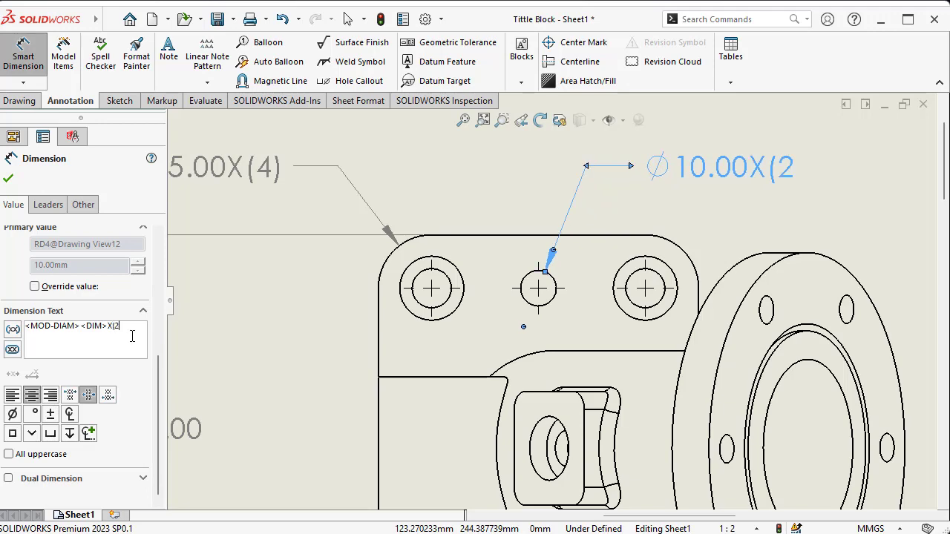
type(")")
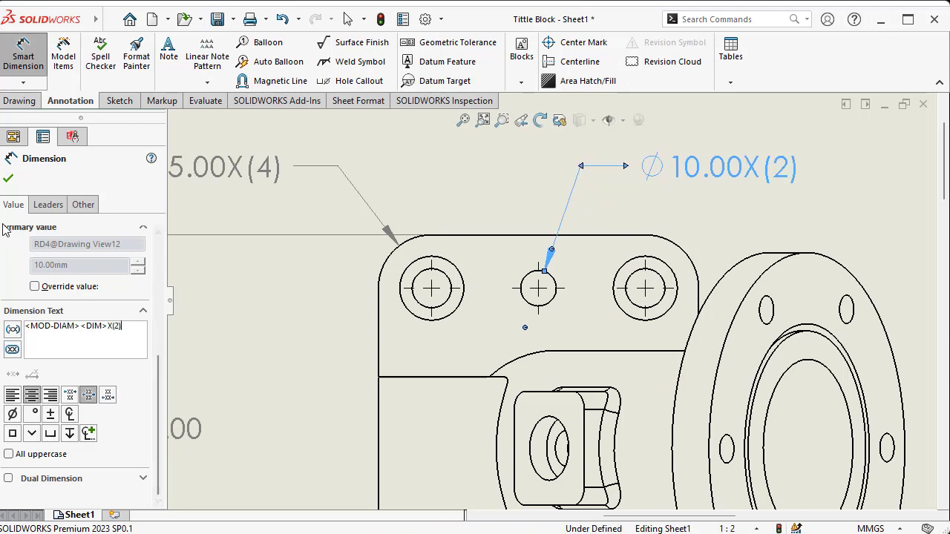
left_click(7, 179)
scroll(470, 200, "up", 5)
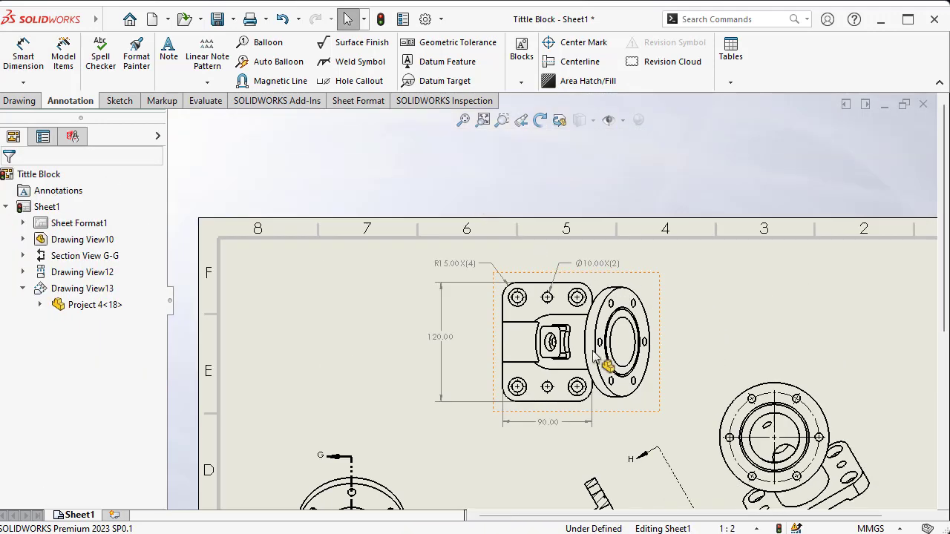
scroll(584, 367, "down", 2)
scroll(584, 368, "down", 1)
scroll(590, 360, "up", 4)
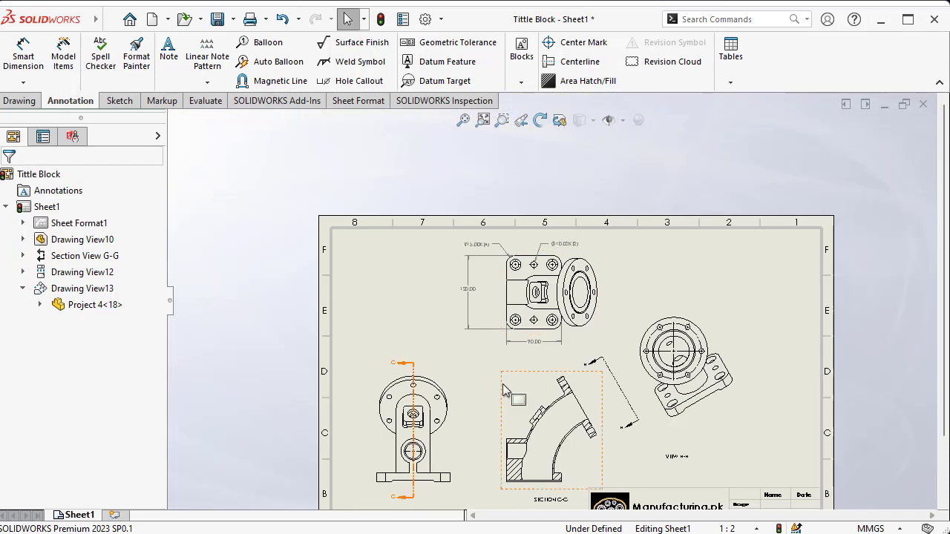
scroll(525, 418, "down", 2)
scroll(594, 404, "up", 4)
scroll(664, 394, "down", 5)
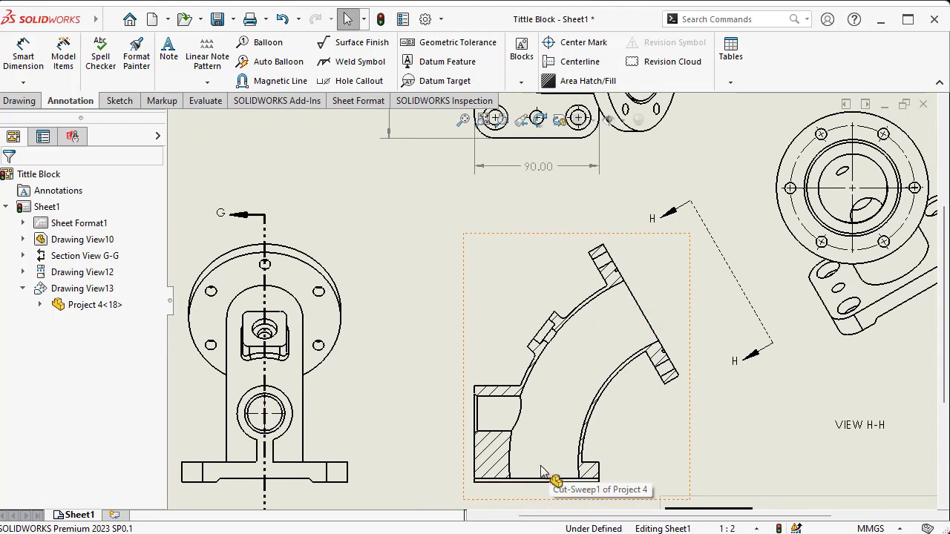
left_click(481, 306)
left_click(65, 58)
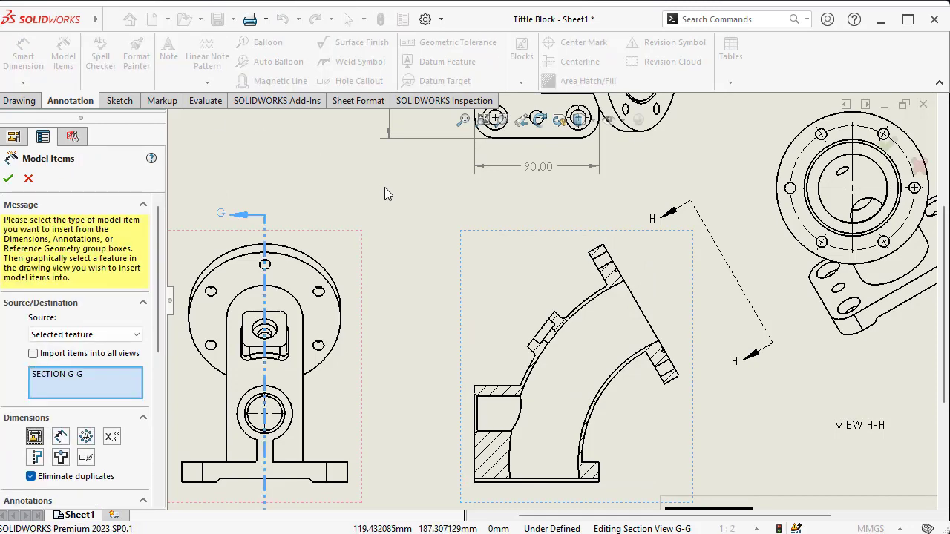
left_click(28, 180)
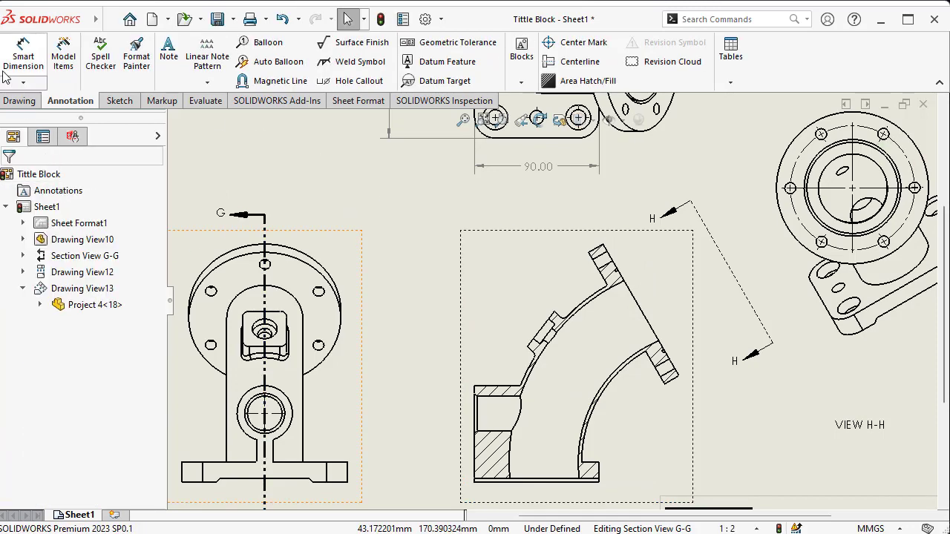
left_click(22, 101)
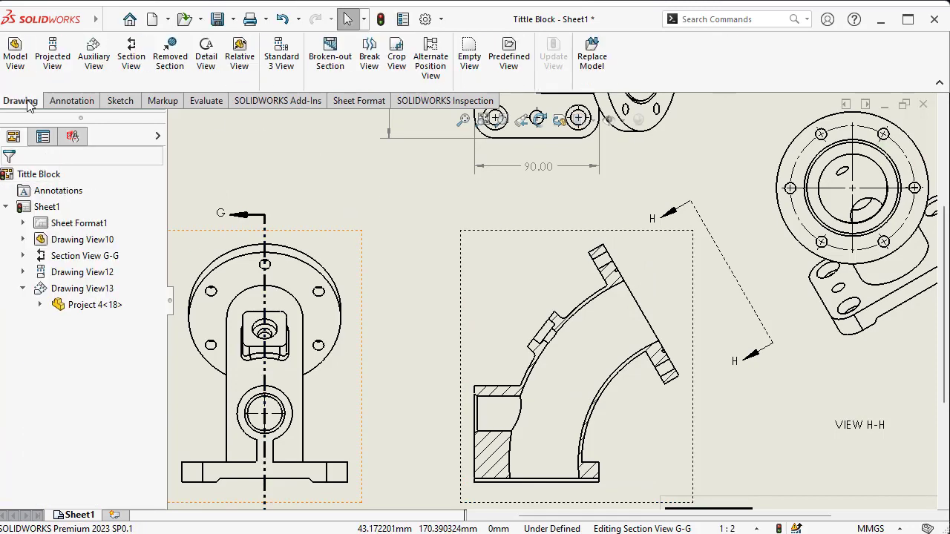
left_click(121, 101)
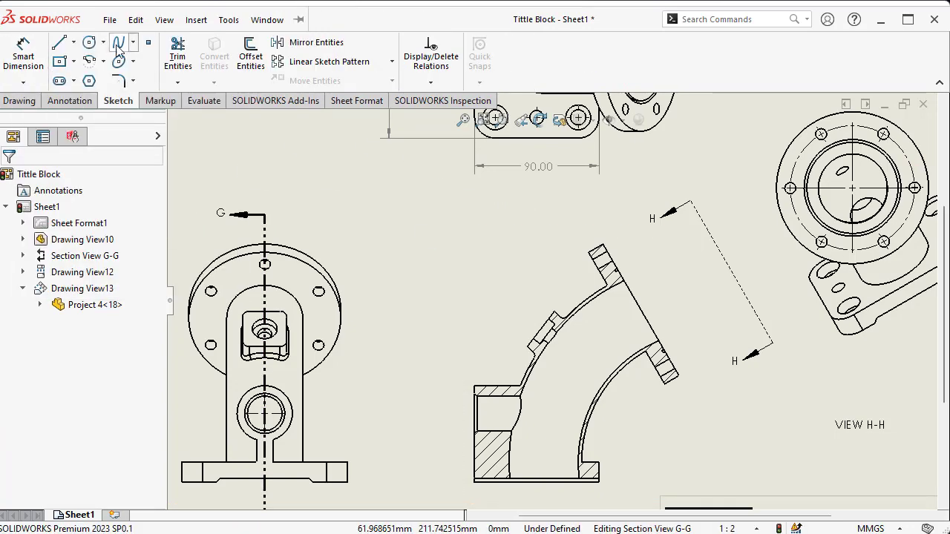
Insert a centerline in section view G-G between the elbow's inner-bend wall edge and its outer-bend wall edge
scroll(598, 352, "up", 2)
scroll(598, 351, "down", 3)
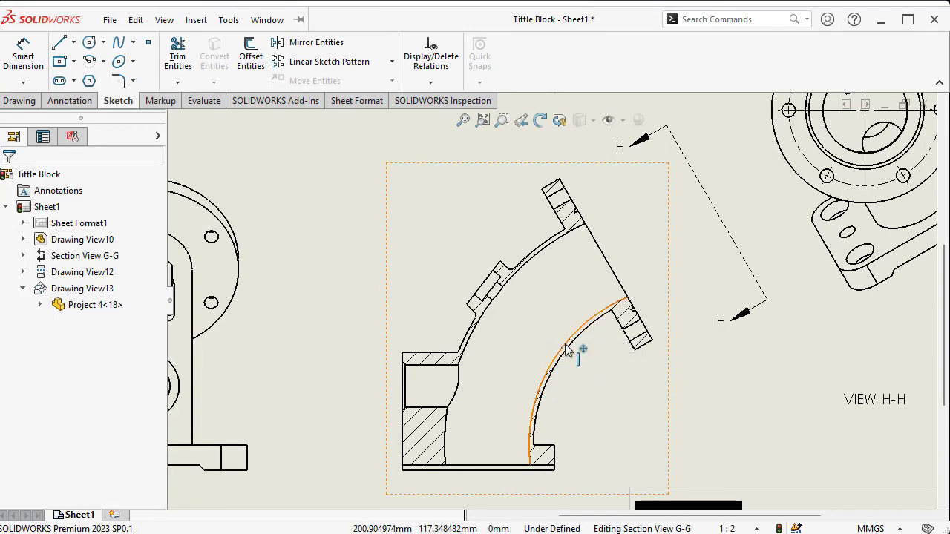
scroll(625, 290, "down", 1)
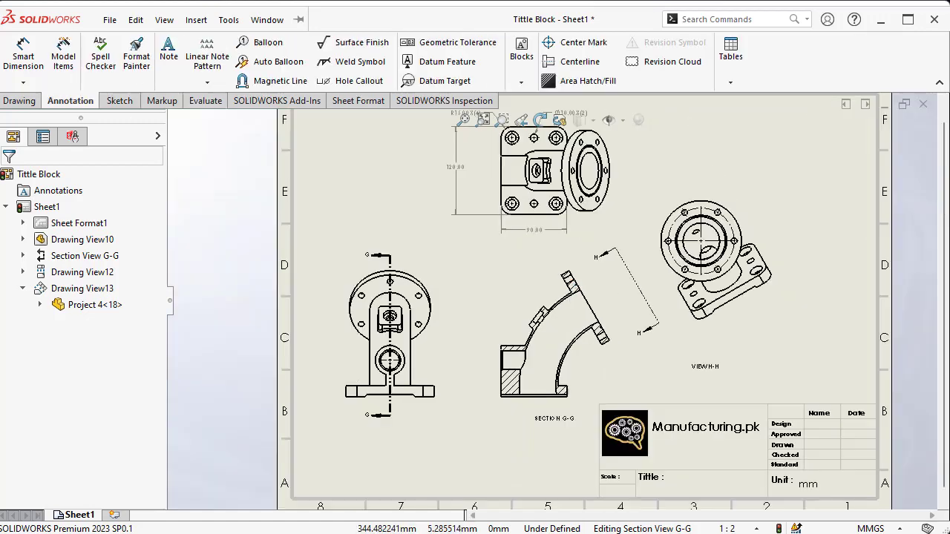
scroll(582, 288, "down", 4)
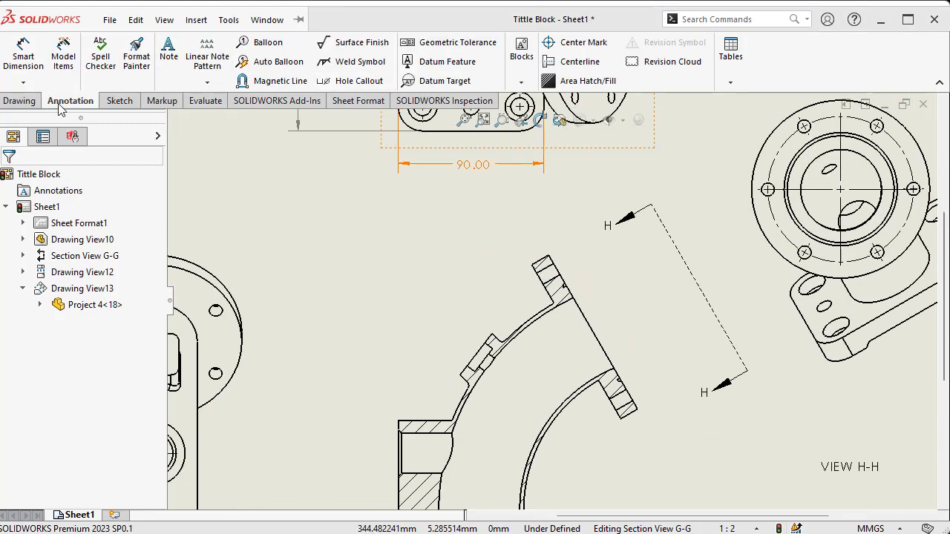
left_click(581, 64)
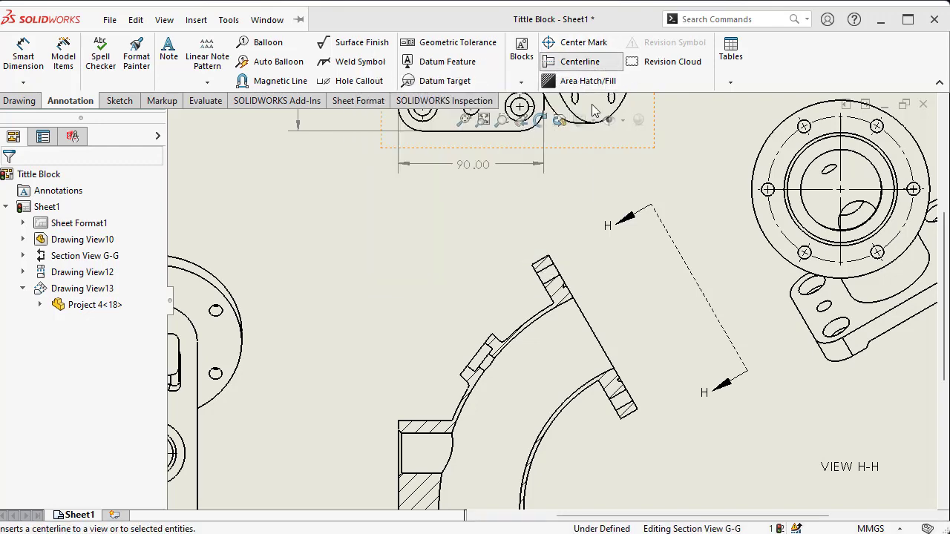
scroll(601, 242, "up", 3)
scroll(533, 416, "down", 3)
scroll(544, 376, "down", 3)
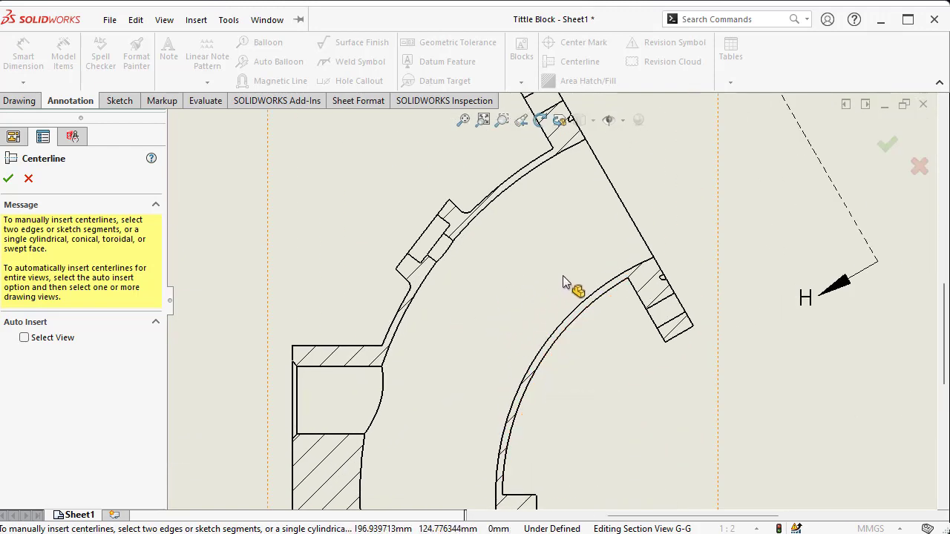
left_click(552, 352)
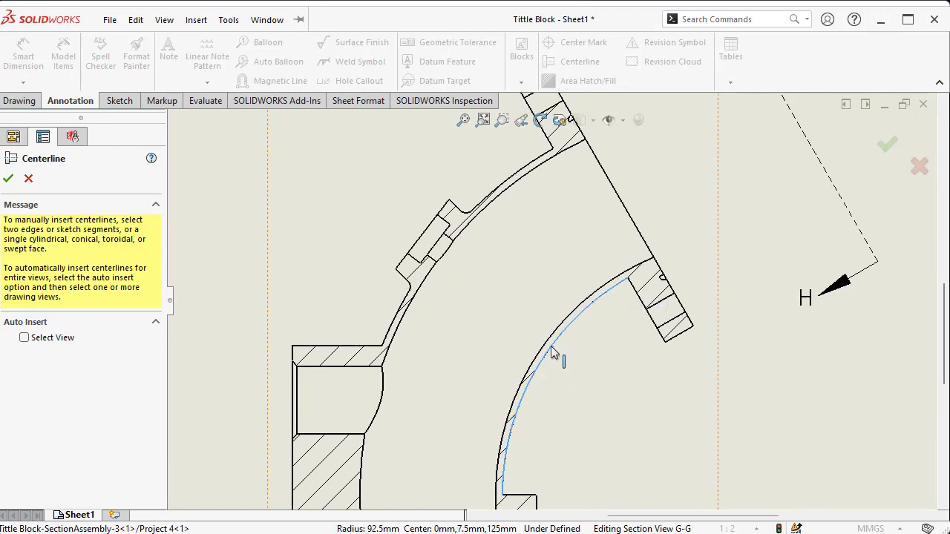
left_click(400, 315)
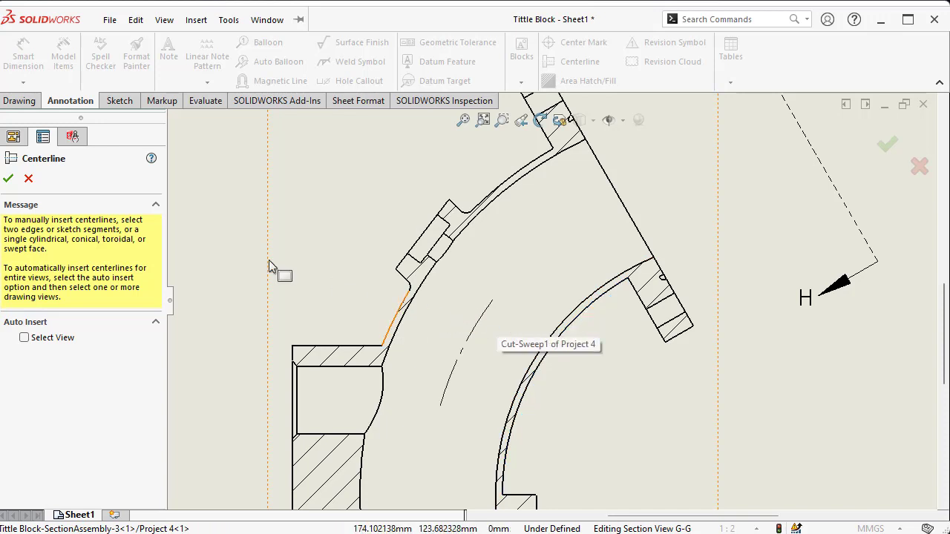
left_click(8, 178)
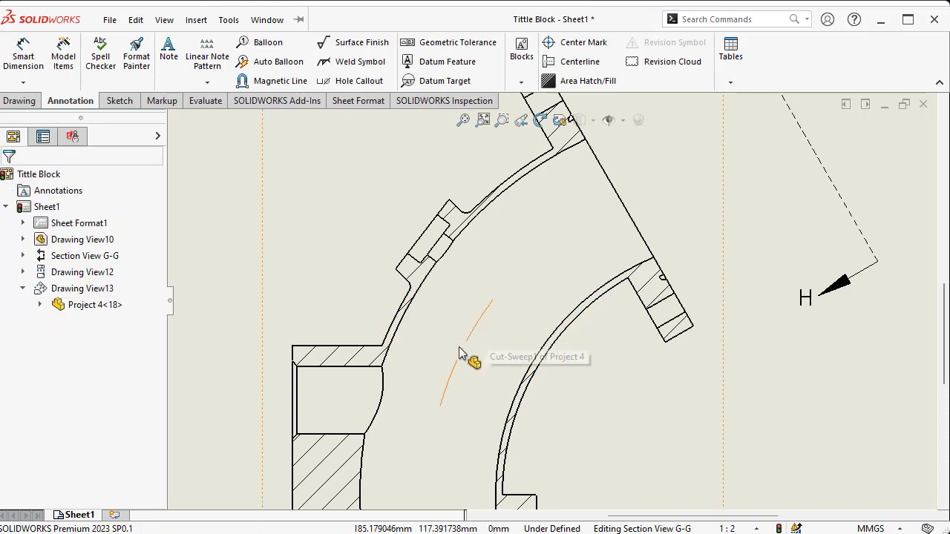
Extend the elbow centerline's ends to the base plate's bottom edge and the angled flange's outer face in section G-G
scroll(456, 341, "up", 5)
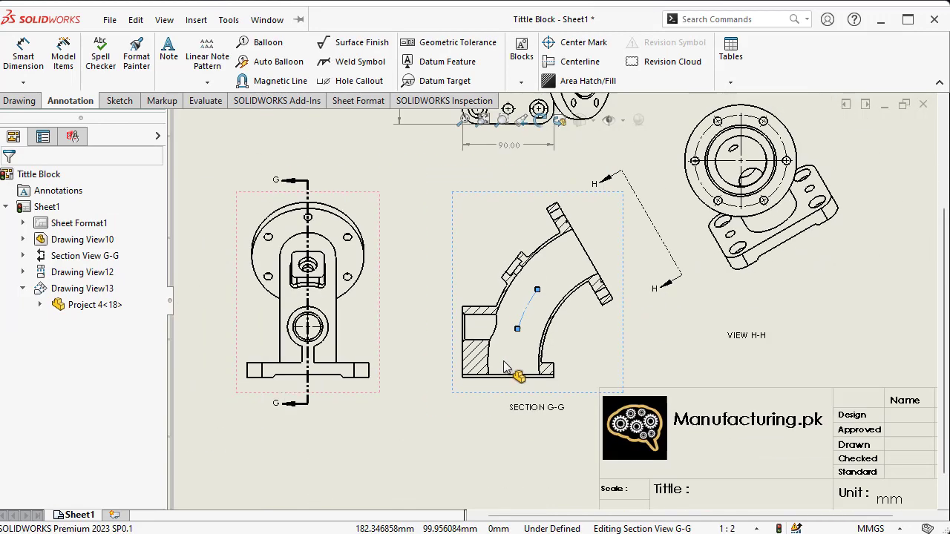
scroll(505, 367, "down", 5)
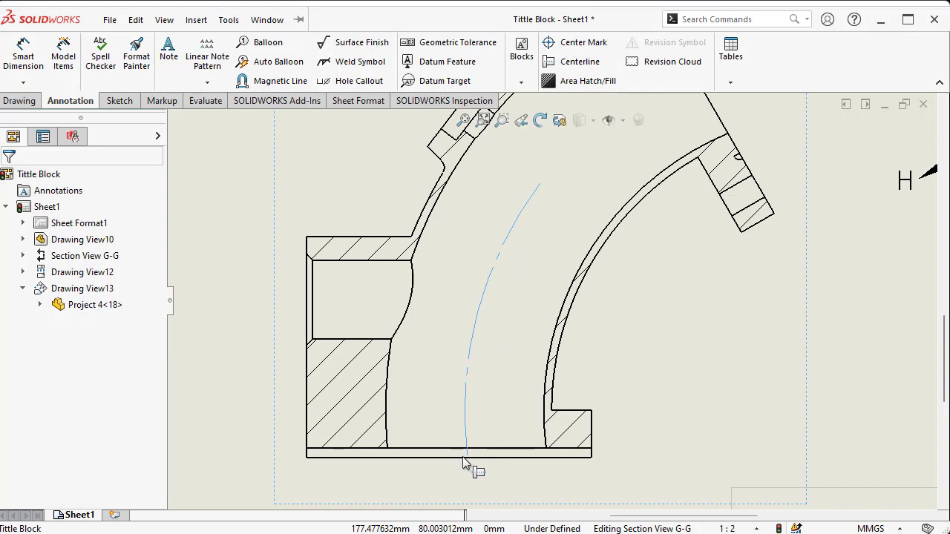
scroll(497, 381, "up", 3)
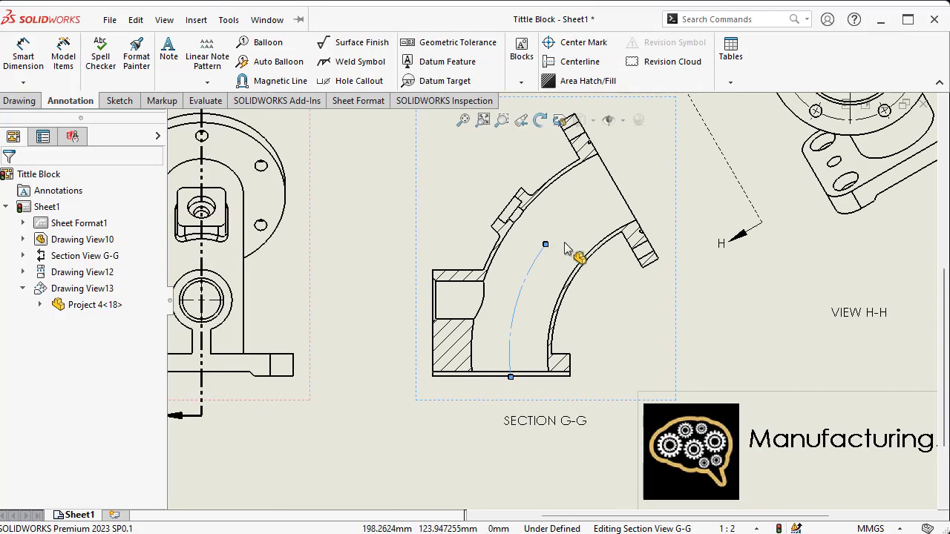
left_click(618, 191)
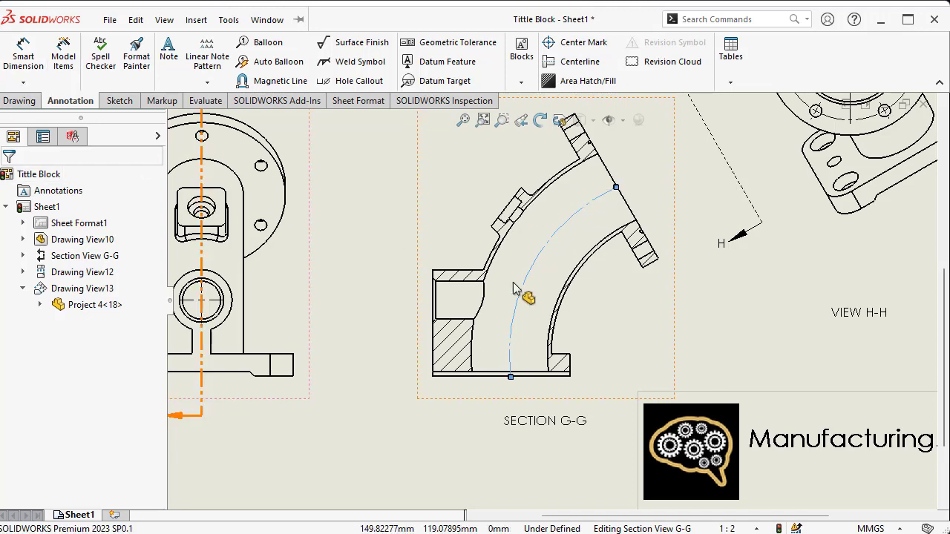
left_click(604, 329)
scroll(556, 333, "up", 5)
left_click(643, 325)
scroll(593, 301, "down", 6)
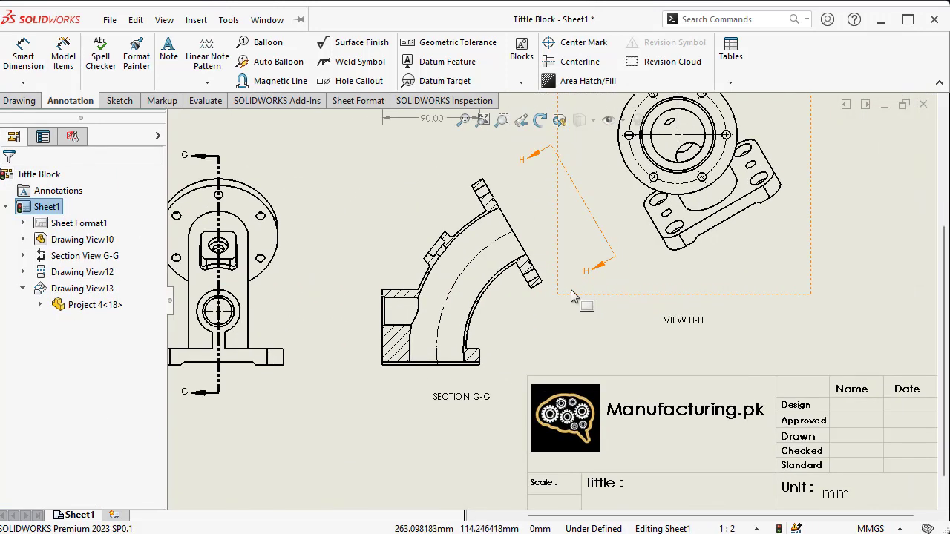
Add a radius dimension to the elbow centerline in section G-G, placing it inside the bend
left_click(19, 60)
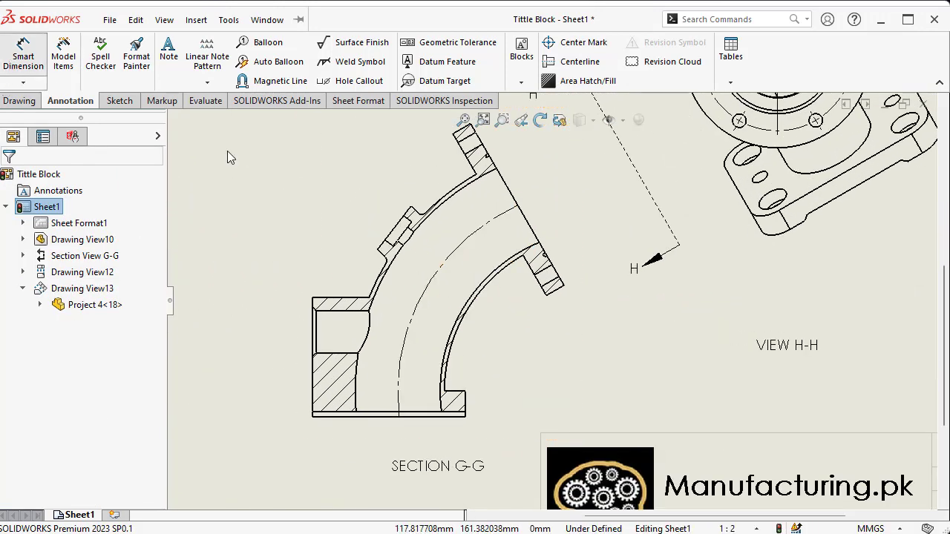
scroll(440, 277, "down", 2)
left_click(449, 268)
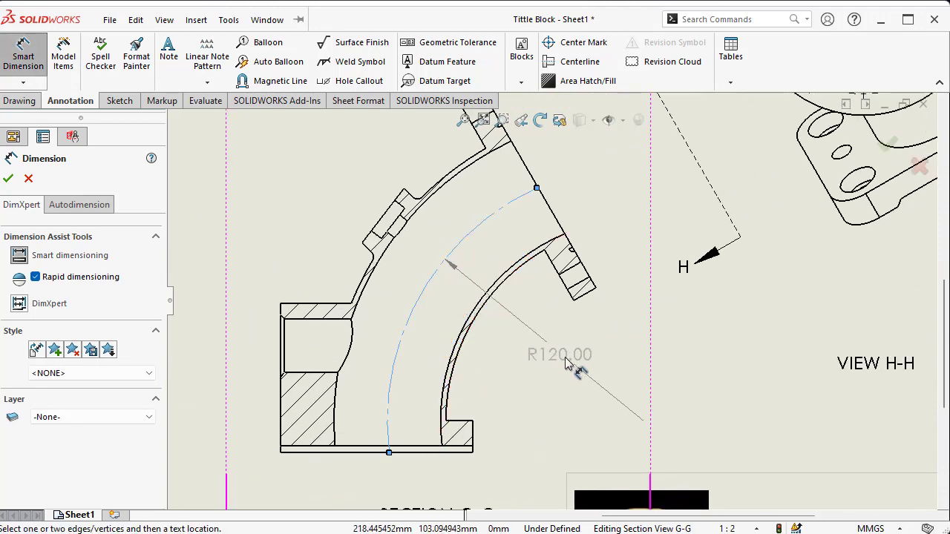
left_click(573, 378)
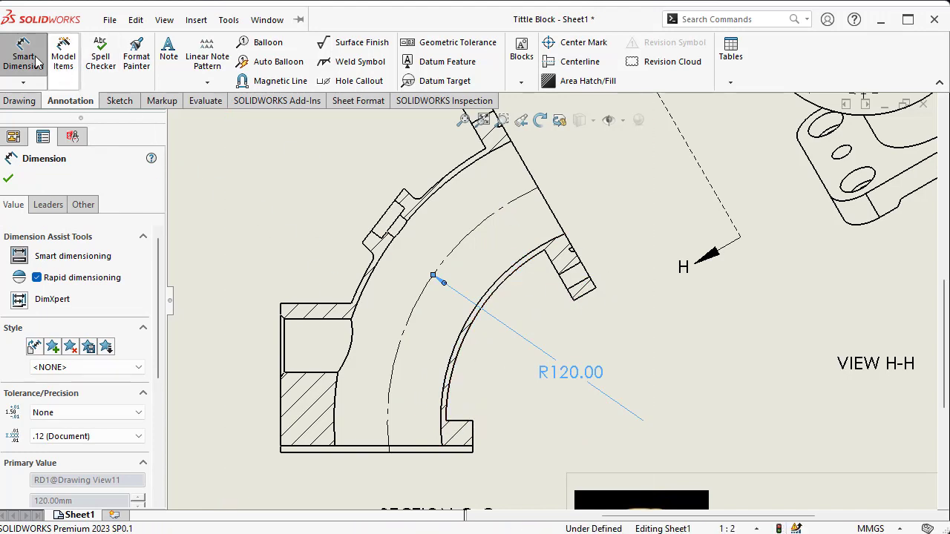
Dimension the angle between the angled flange's back face and the base plate's top face in section G-G, placing it inside the bend
left_click(564, 284)
left_click(464, 422)
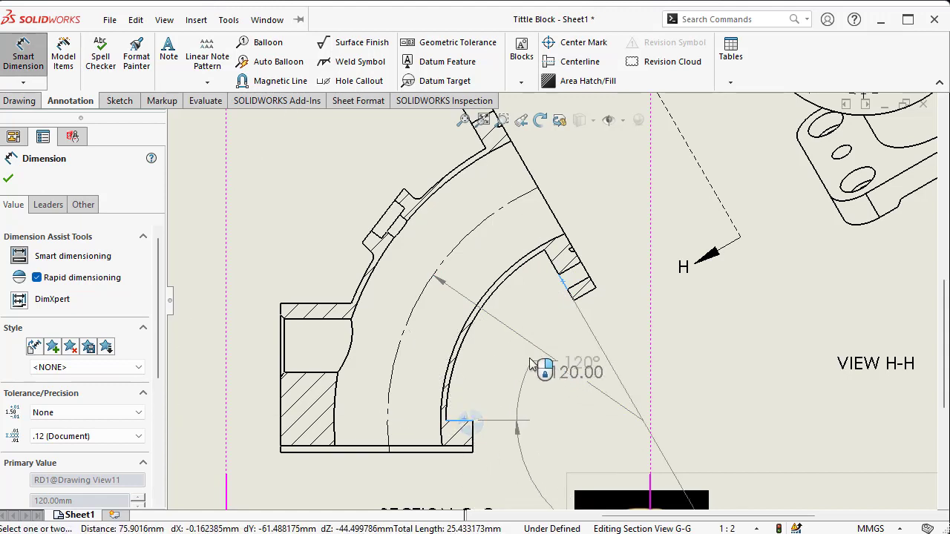
left_click(518, 332)
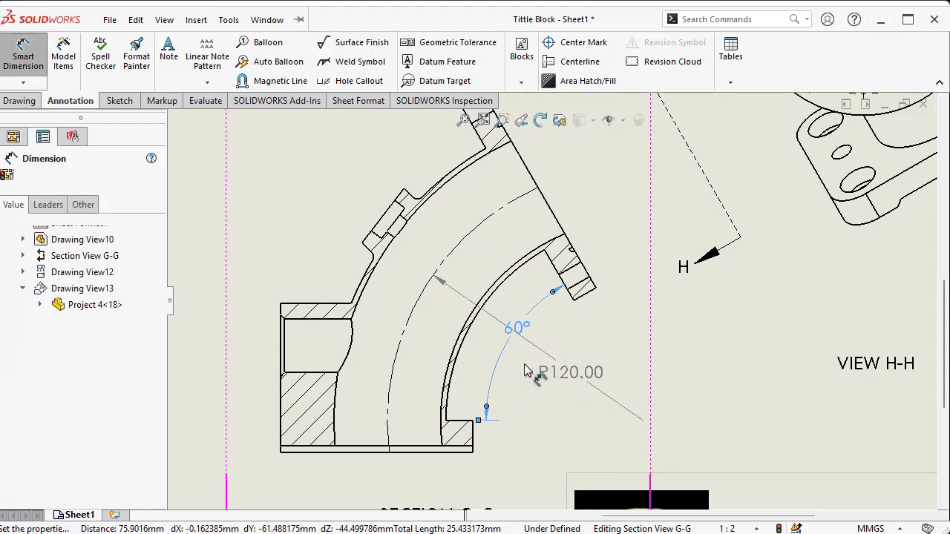
Reposition the elbow centerline's radius dimension closer to the angle dimension inside the bend in section G-G
left_click_drag(560, 376, 452, 335)
left_click(10, 183)
scroll(378, 314, "up", 3)
scroll(626, 305, "down", 1)
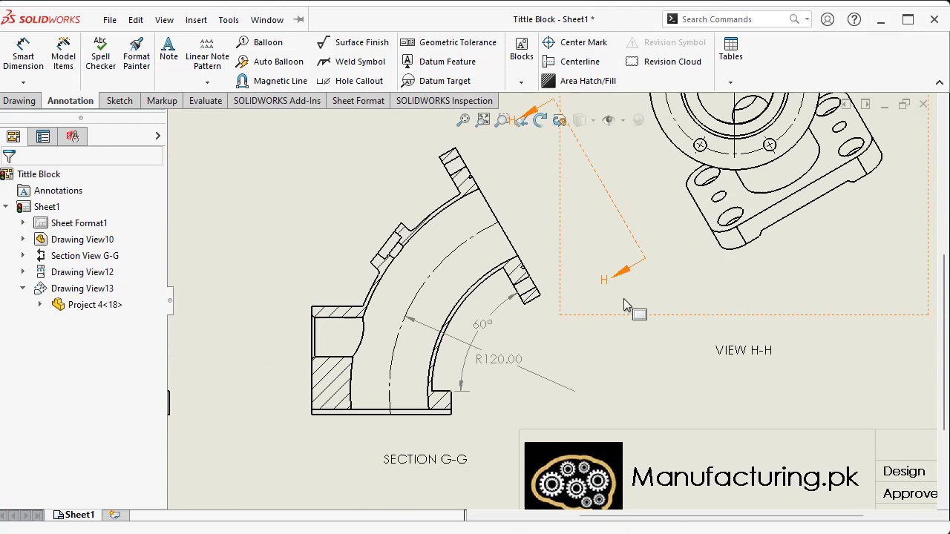
Dimension the angled flange's thickness in section G-G between its back and outer faces, placing it beyond the flange's lower end
scroll(505, 280, "down", 2)
left_click(23, 55)
scroll(492, 290, "down", 2)
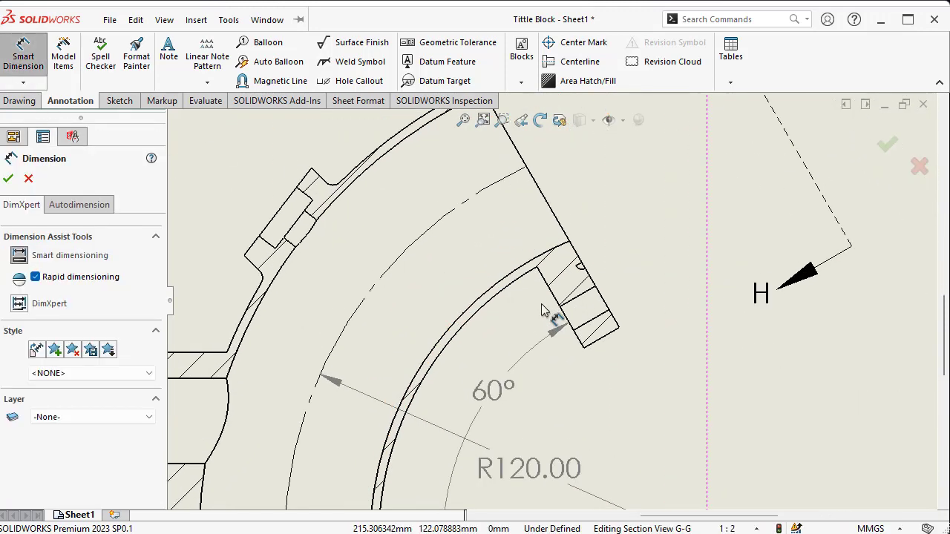
left_click(551, 296)
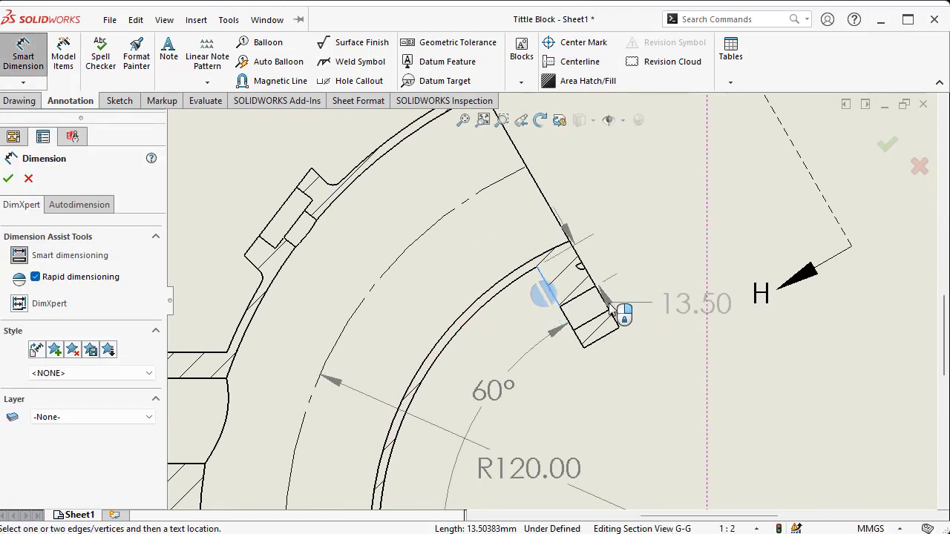
left_click(609, 308)
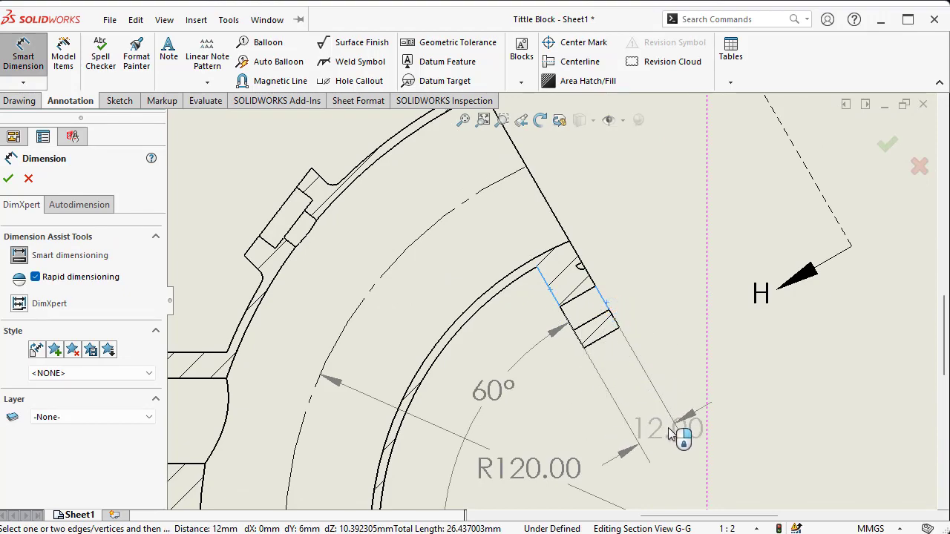
left_click(636, 395)
scroll(637, 395, "up", 6)
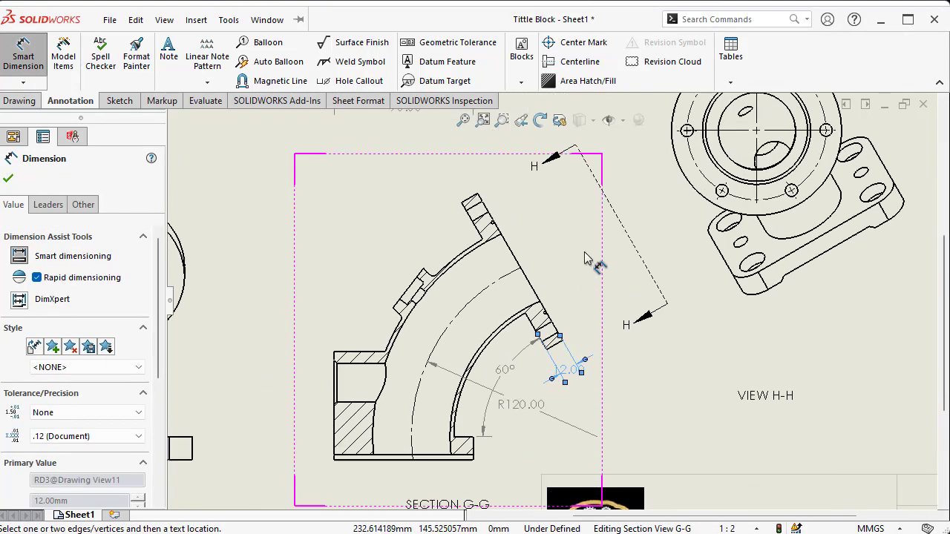
Dimension the outer diameter of the round flange in view H-H, placing it above the flange
scroll(703, 179, "down", 2)
scroll(507, 286, "up", 3)
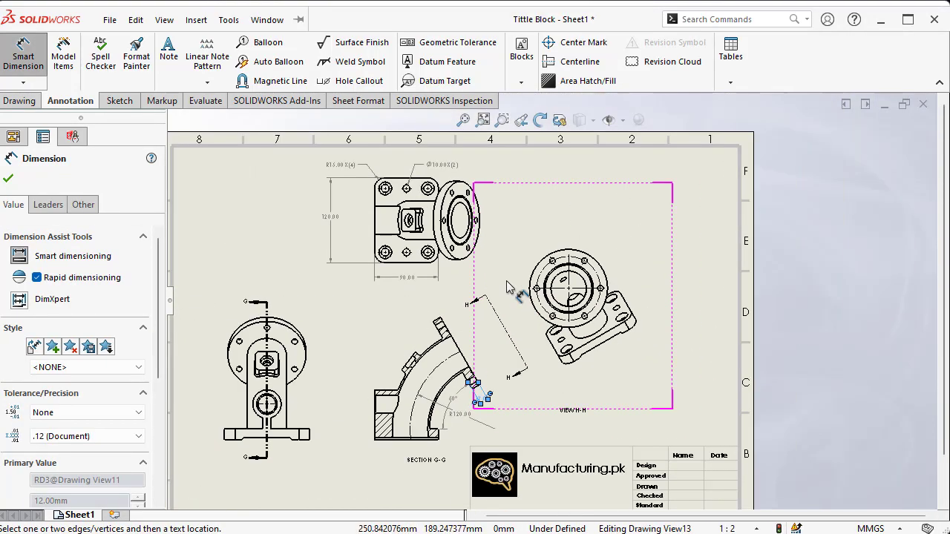
scroll(575, 260, "down", 1)
scroll(613, 307, "down", 1)
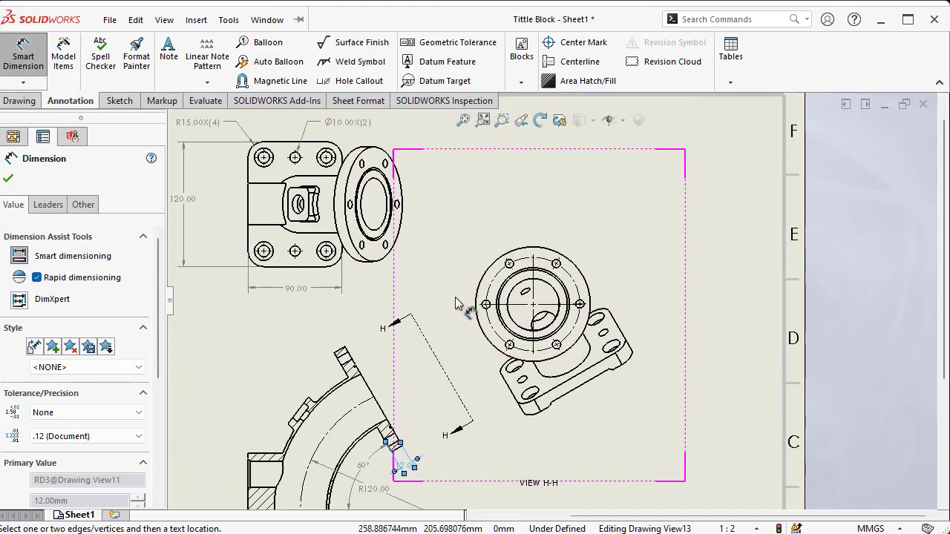
scroll(514, 264, "down", 3)
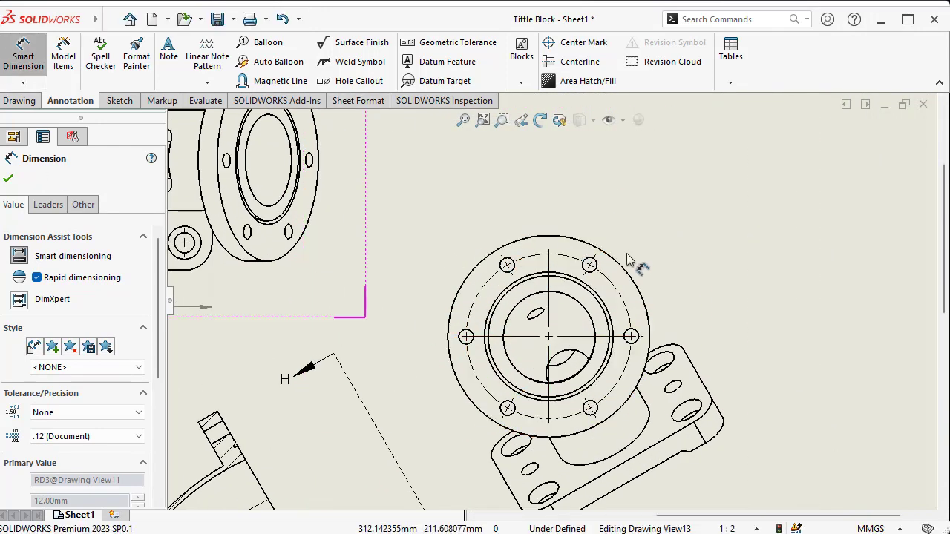
left_click(632, 274)
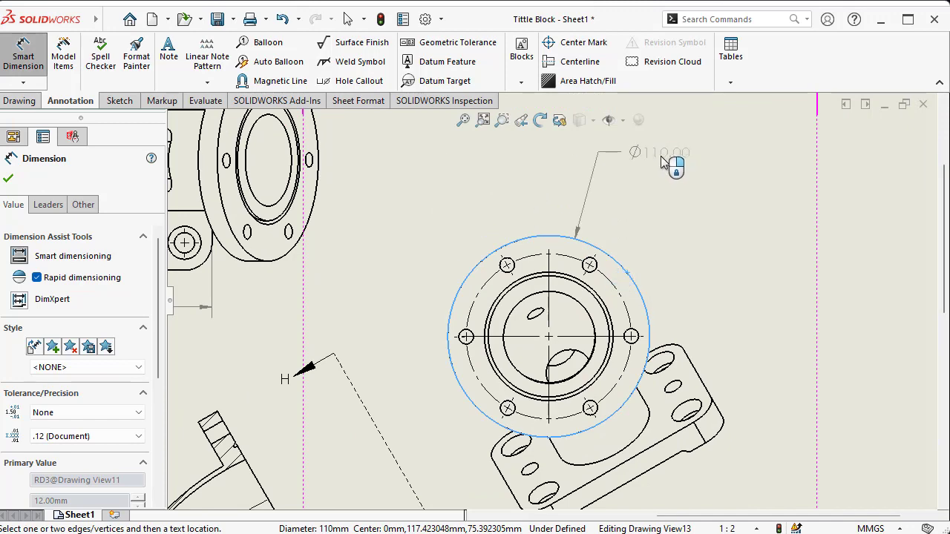
left_click(666, 162)
Dimension the diameter of the flange's upper-left bolt hole in view H-H, placing it outside the flange to the left
scroll(600, 235, "down", 2)
scroll(615, 275, "up", 3)
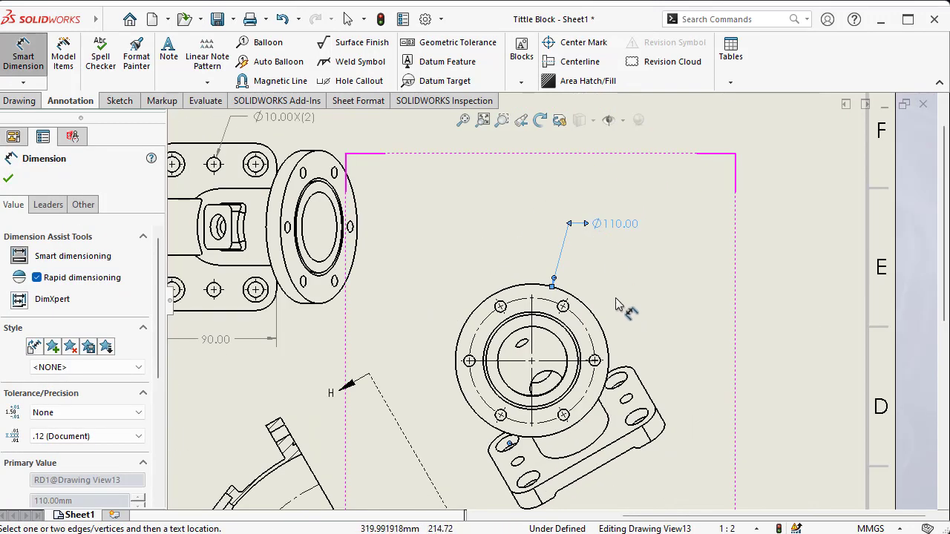
scroll(603, 308, "down", 2)
scroll(601, 307, "up", 3)
scroll(536, 326, "down", 3)
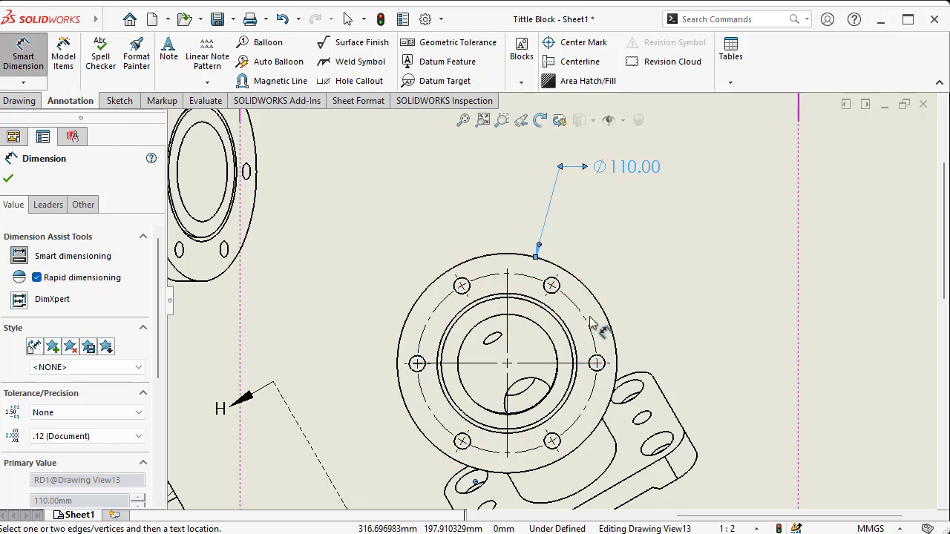
scroll(623, 326, "up", 2)
scroll(482, 278, "down", 4)
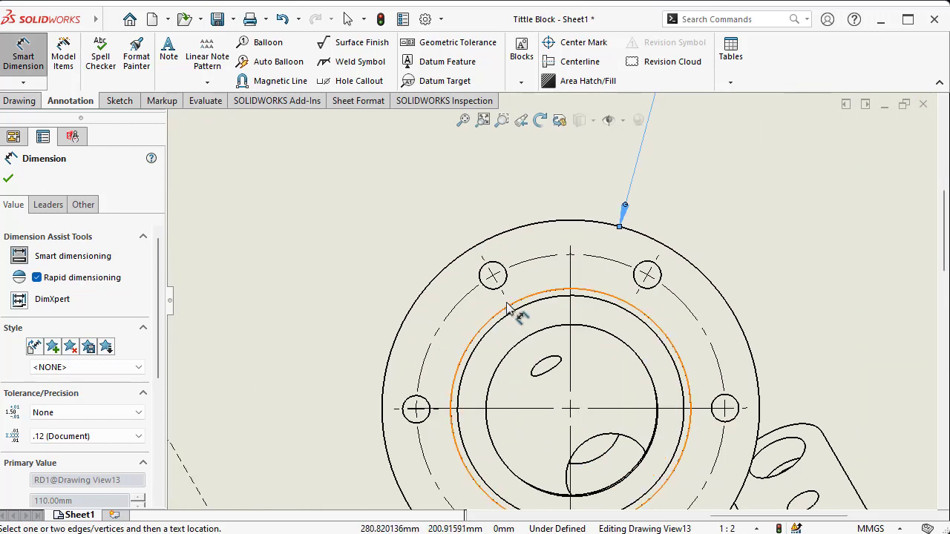
left_click(490, 277)
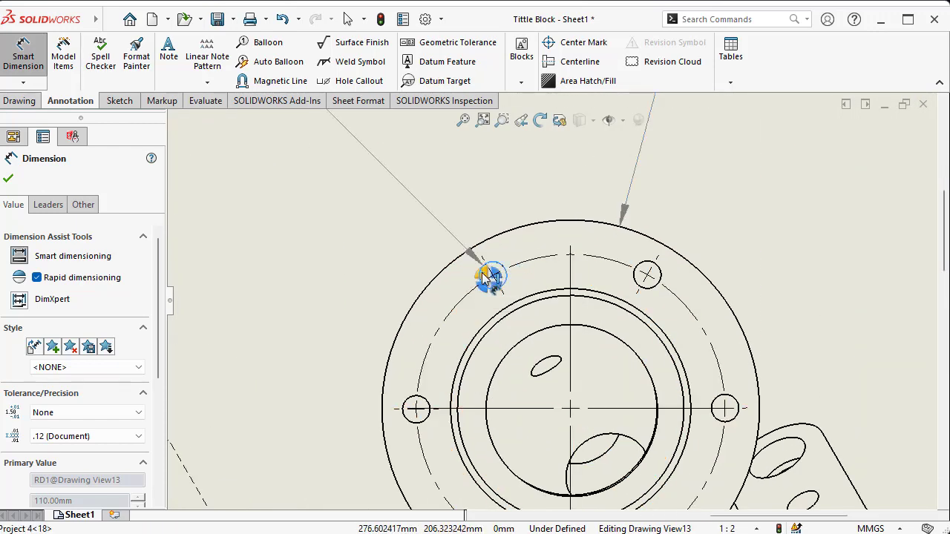
left_click(275, 239)
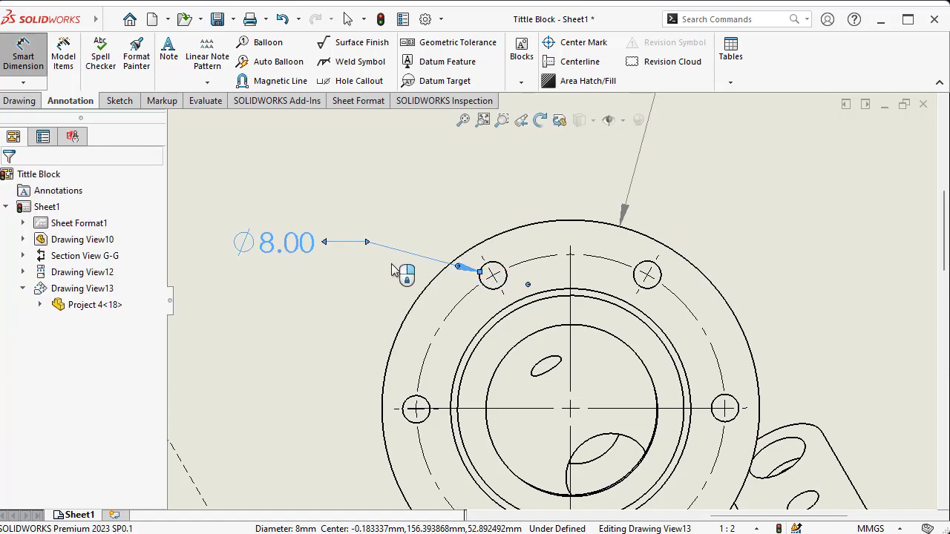
Look over the auxiliary, base and section views for features that still need dimensions
scroll(401, 273, "up", 3)
scroll(586, 368, "down", 3)
scroll(585, 366, "down", 2)
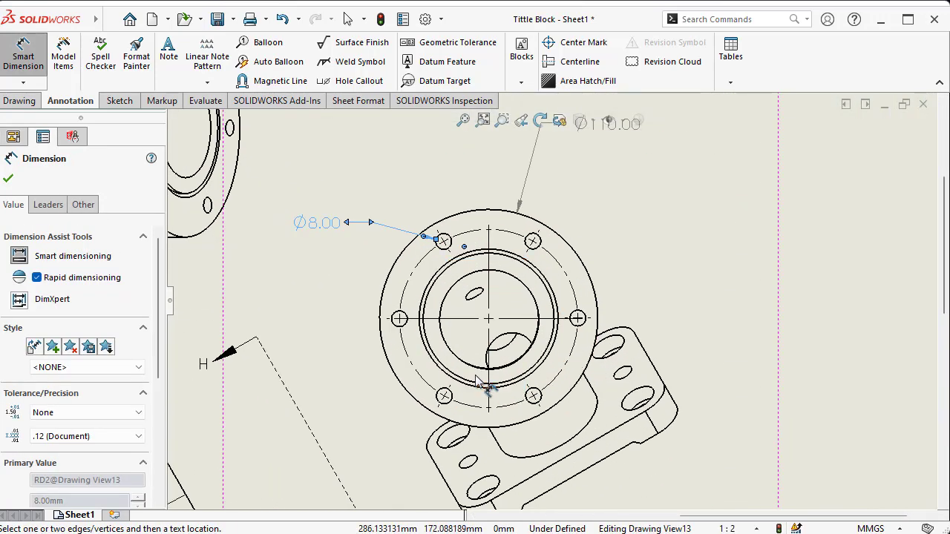
scroll(524, 371, "up", 3)
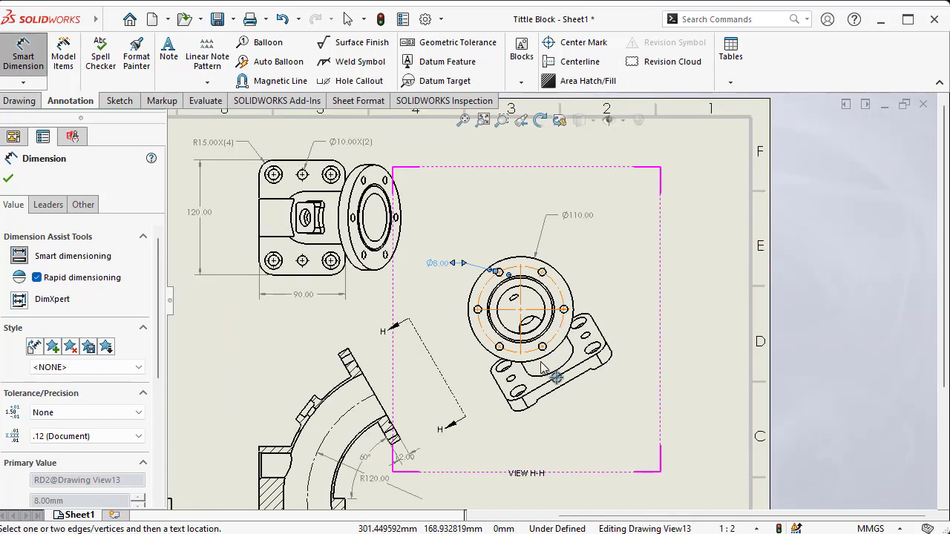
scroll(515, 327, "down", 1)
scroll(482, 327, "up", 4)
scroll(426, 321, "down", 2)
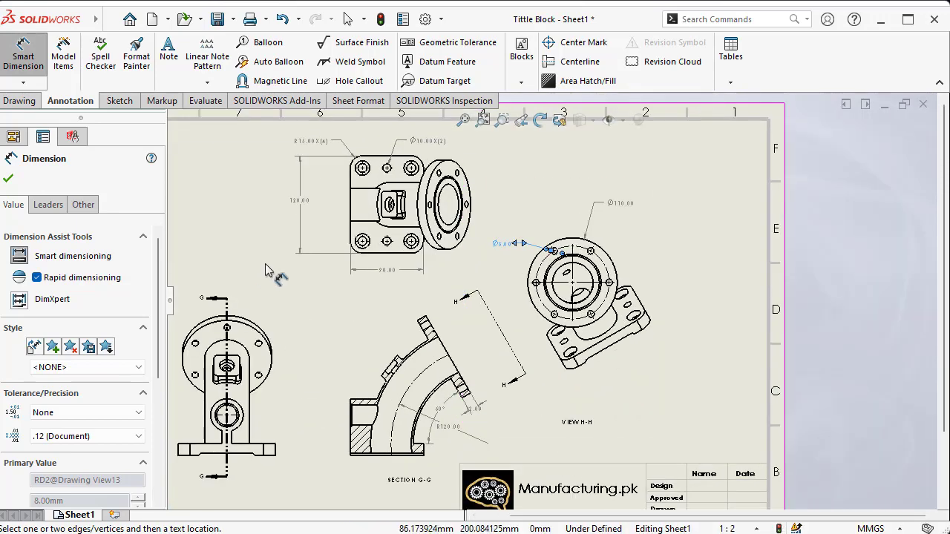
scroll(394, 367, "down", 3)
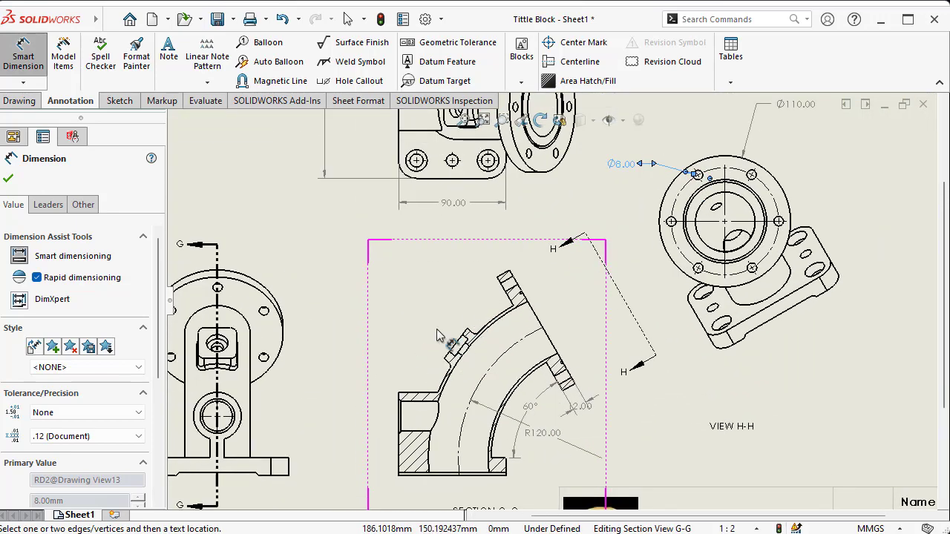
scroll(458, 363, "up", 5)
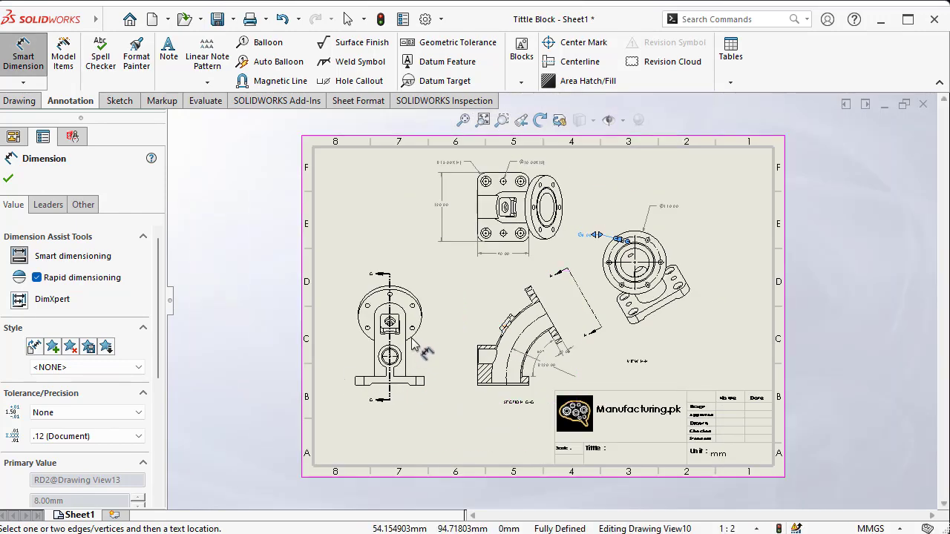
Add a radius dimension to the outer circle of the side-port boss in the front view, placing it to the boss's left
scroll(490, 319, "down", 4)
scroll(490, 321, "down", 4)
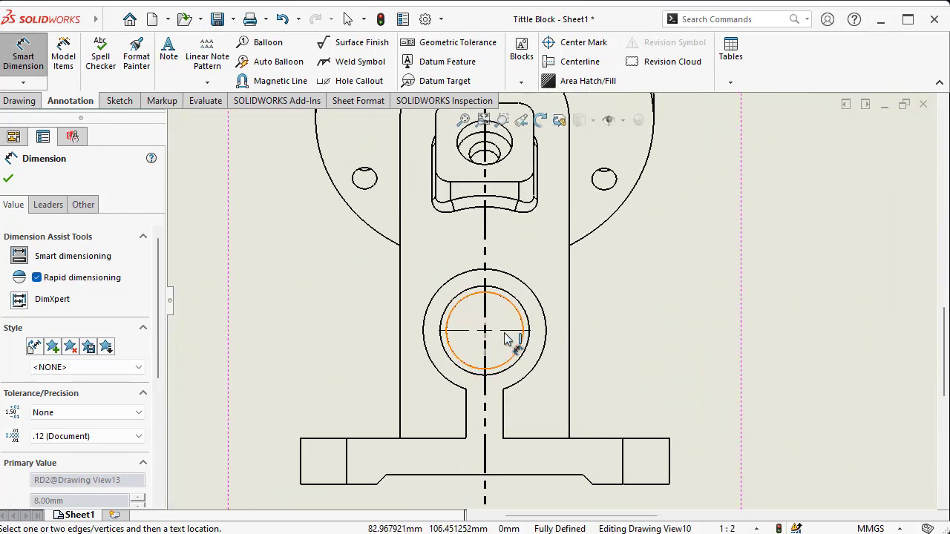
scroll(509, 310, "up", 3)
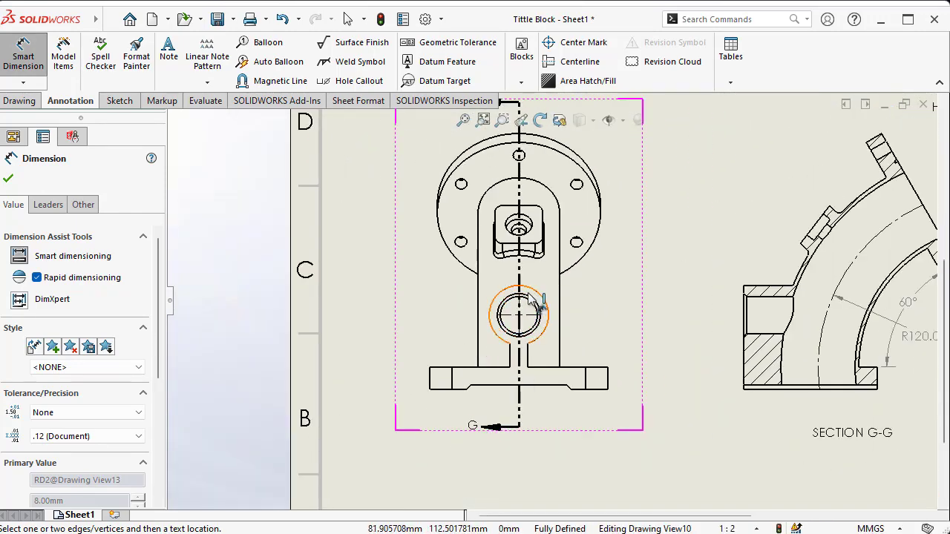
left_click(528, 300)
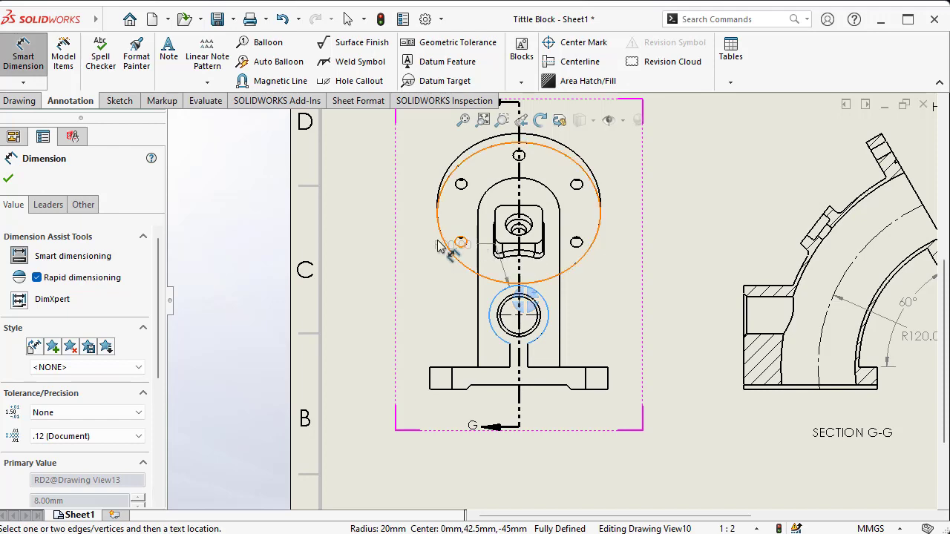
left_click(438, 278)
scroll(438, 280, "up", 3)
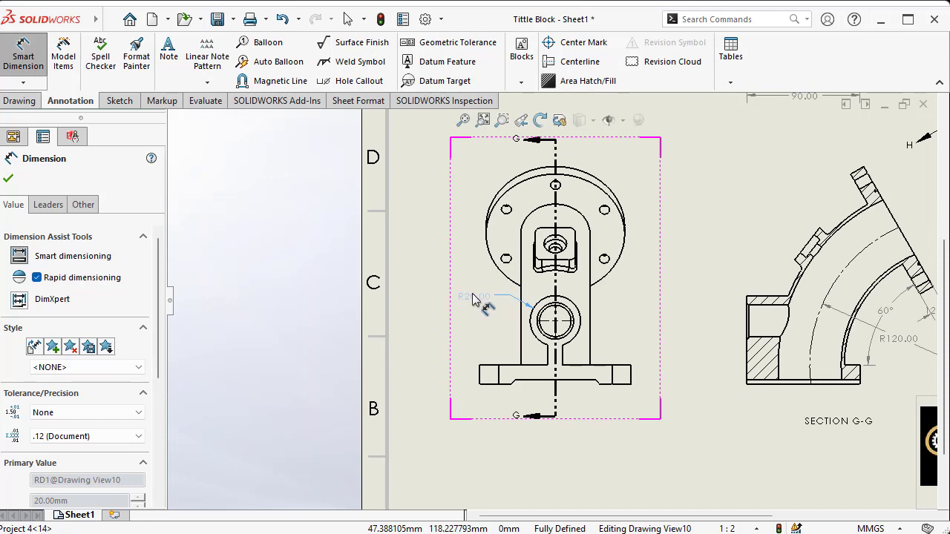
scroll(523, 318, "down", 3)
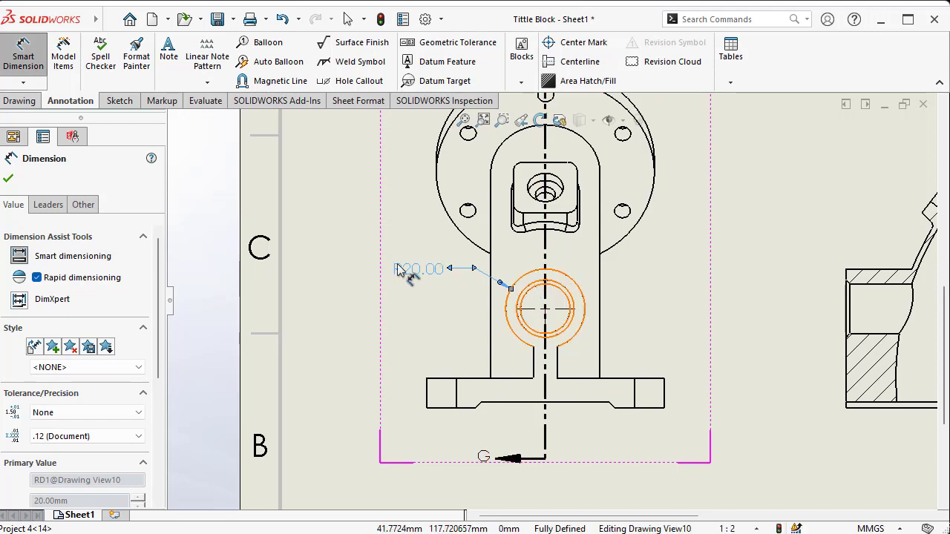
scroll(549, 304, "up", 3)
scroll(648, 341, "down", 3)
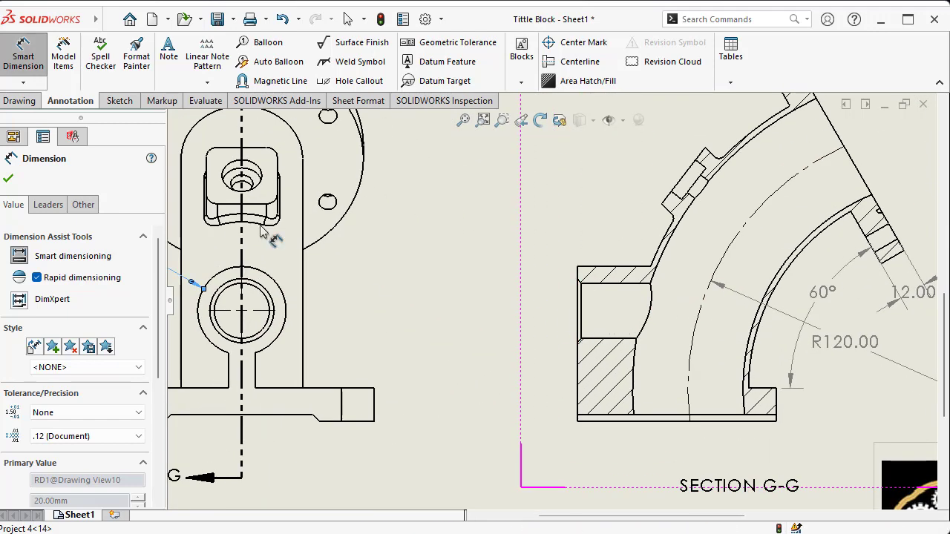
key("Escape")
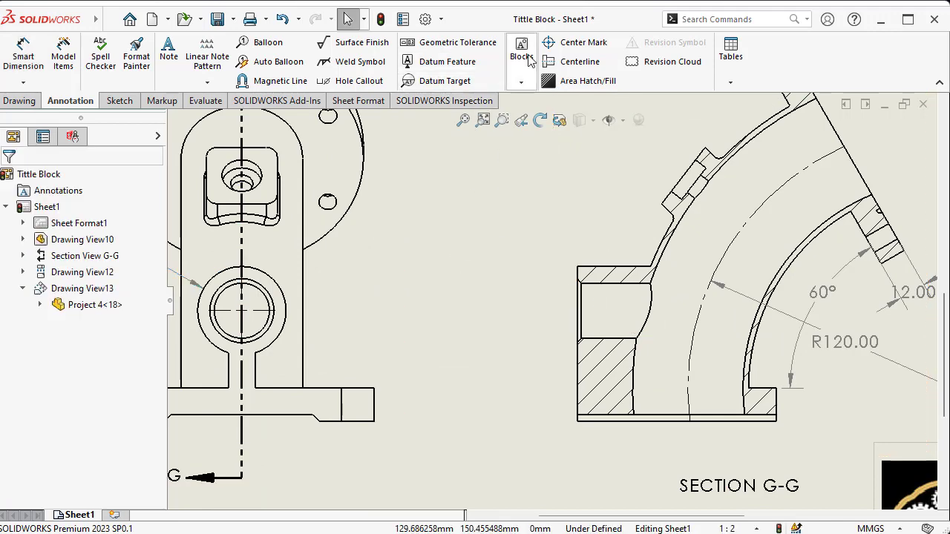
Insert a centerline in section G-G between the upper and lower edges of the horizontal side bore
left_click(568, 62)
scroll(644, 323, "down", 3)
left_click(518, 215)
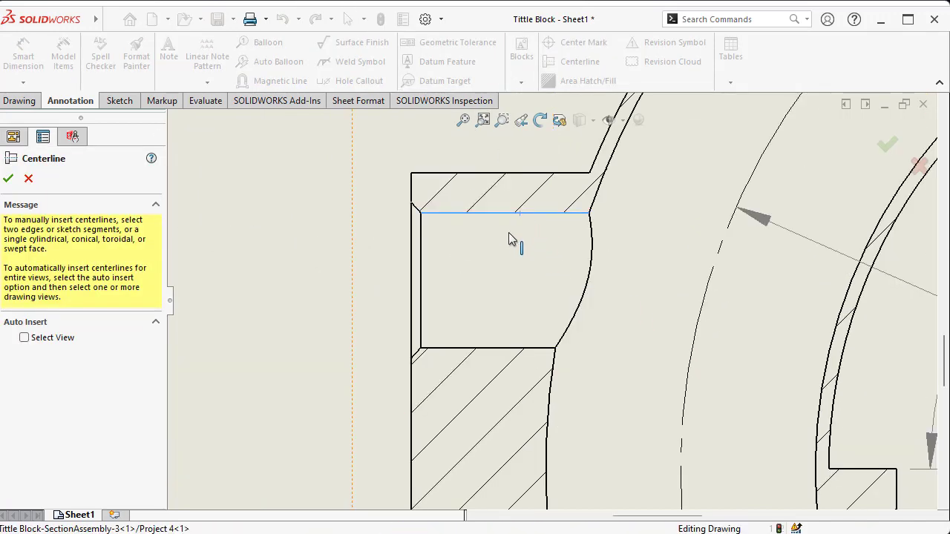
left_click(493, 349)
left_click(7, 179)
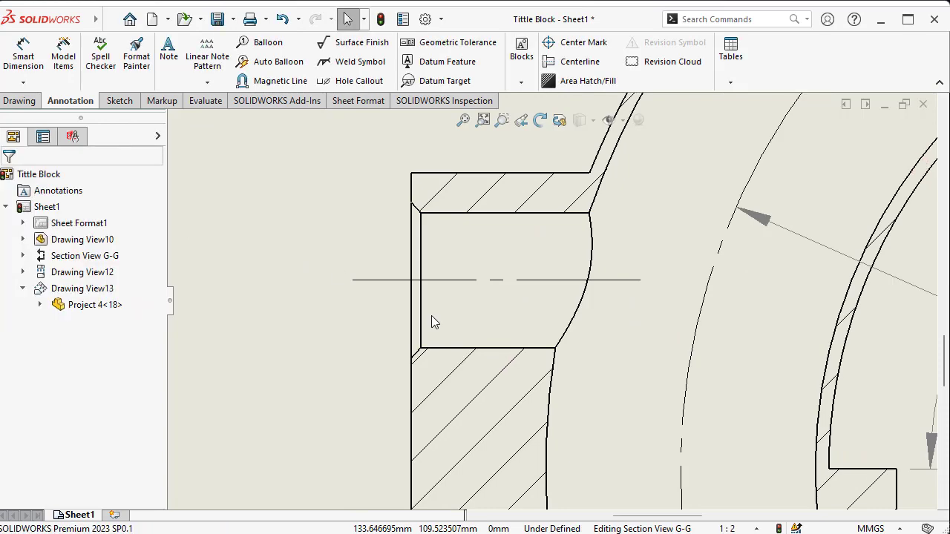
Dimension the height from the base plate's bottom edge to the side bore's centerline in section G-G, placing it left of the view
scroll(402, 260, "up", 3)
left_click(23, 56)
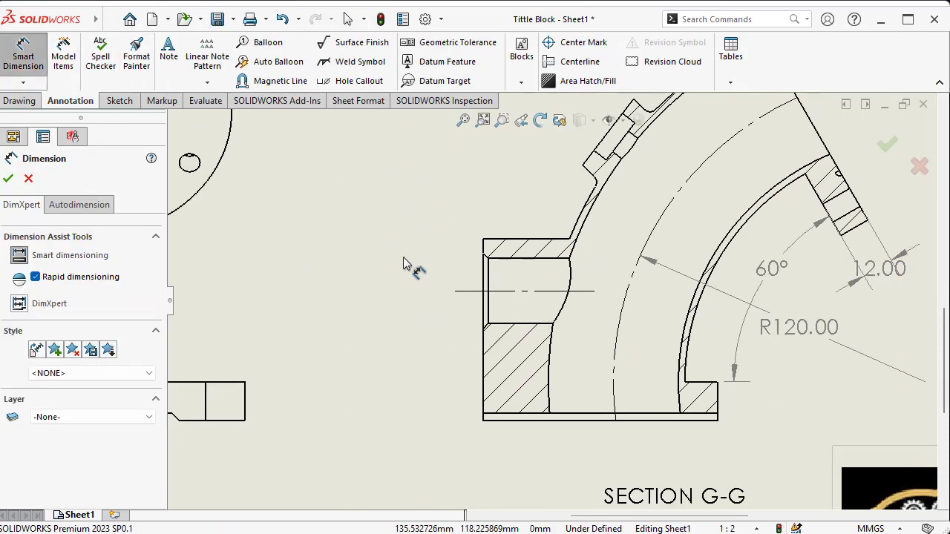
left_click(505, 293)
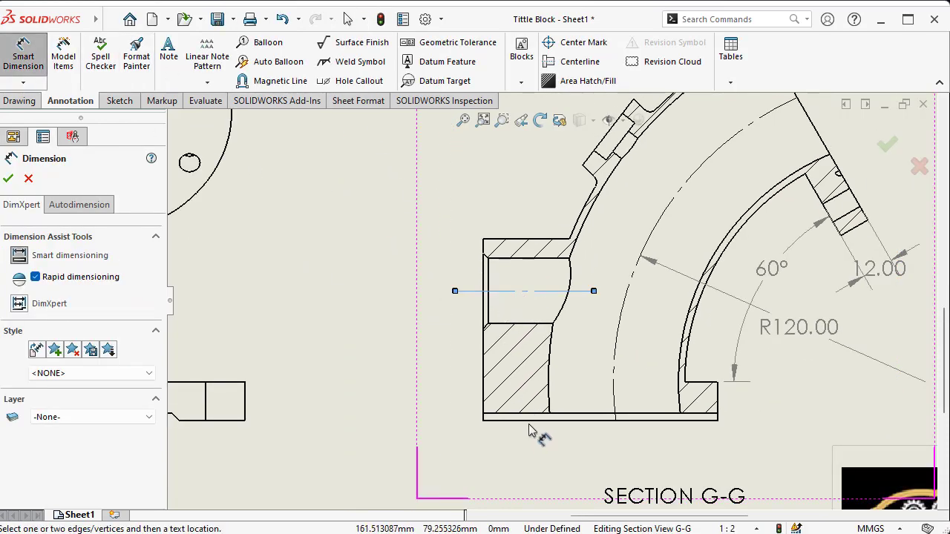
left_click(529, 428)
left_click(414, 370)
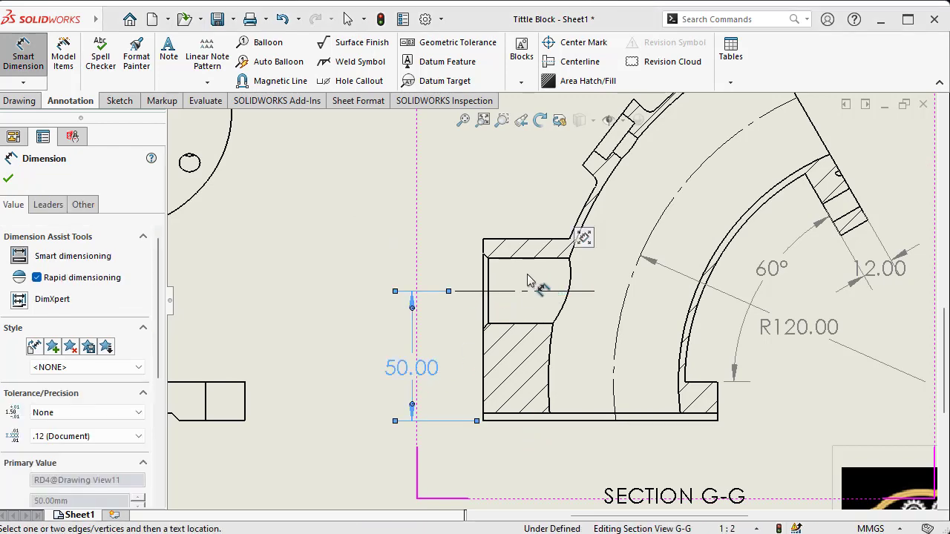
Dimension the side bore's diameter in section G-G between its upper and lower edges, placing it left of the height dimension
scroll(557, 291, "up", 6)
scroll(452, 276, "down", 10)
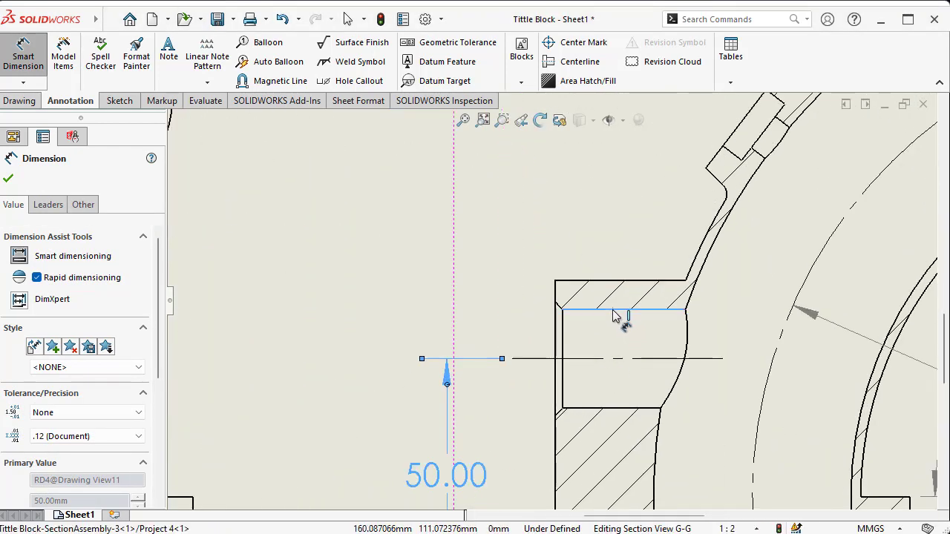
left_click(619, 309)
left_click(608, 408)
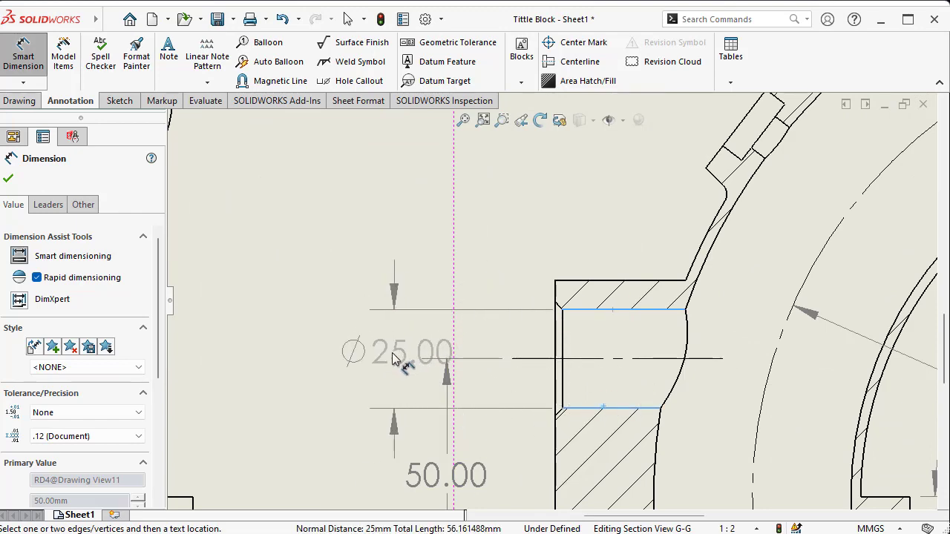
left_click(338, 354)
scroll(582, 313, "down", 3)
scroll(541, 314, "down", 2)
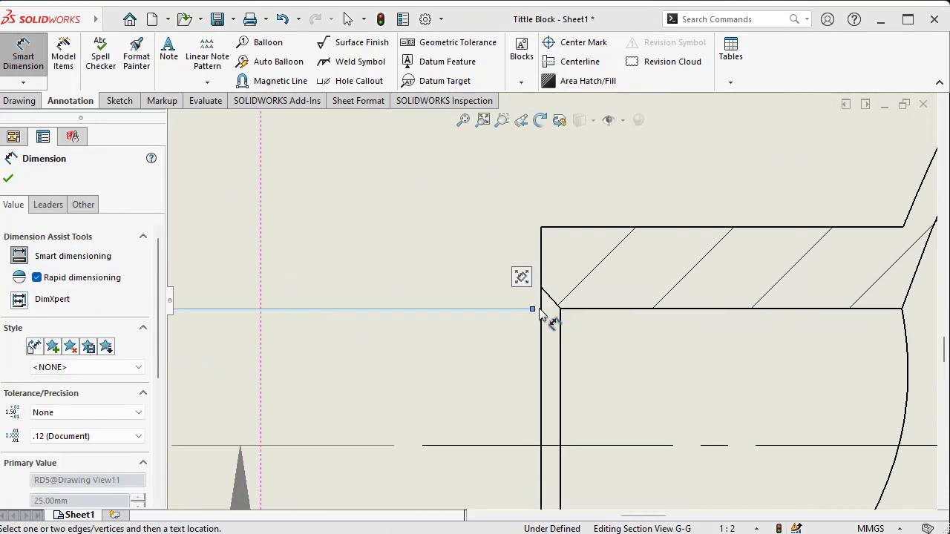
left_click(556, 304)
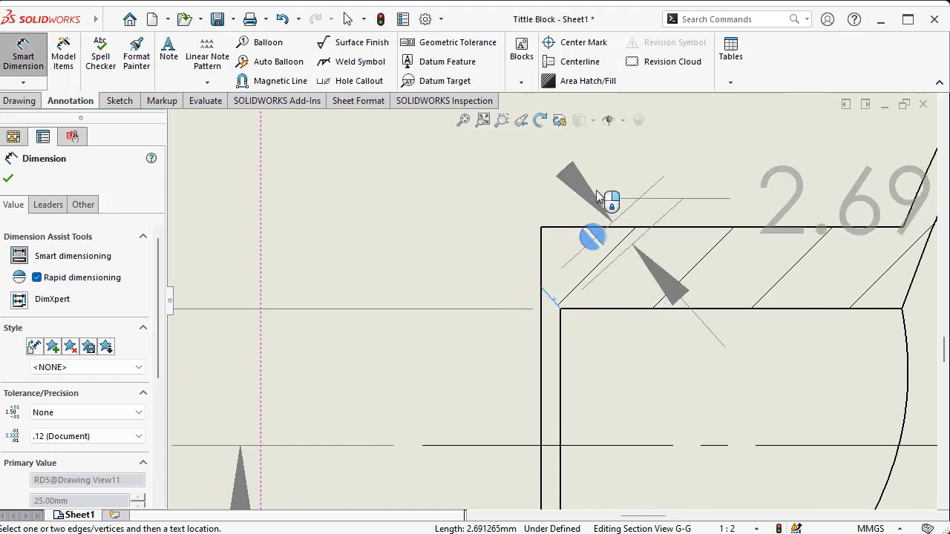
scroll(542, 256, "up", 3)
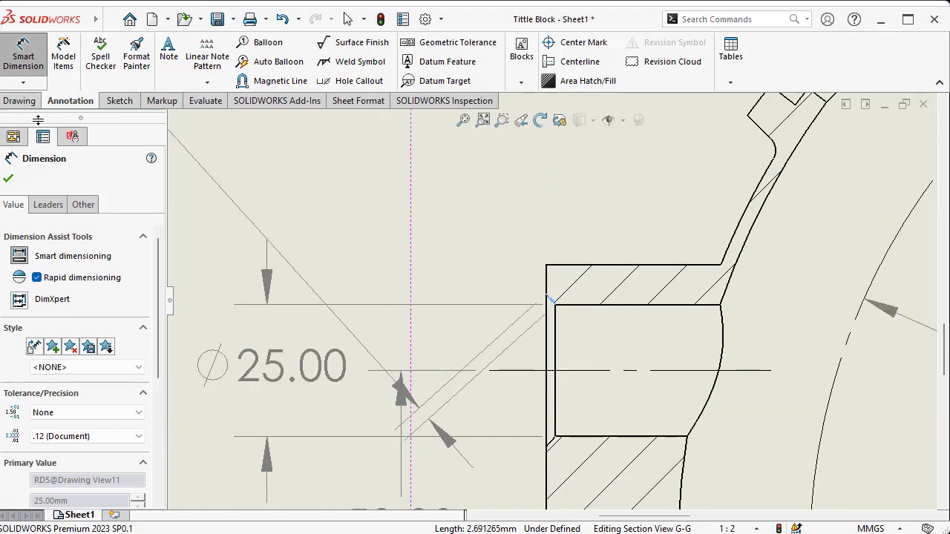
left_click(23, 83)
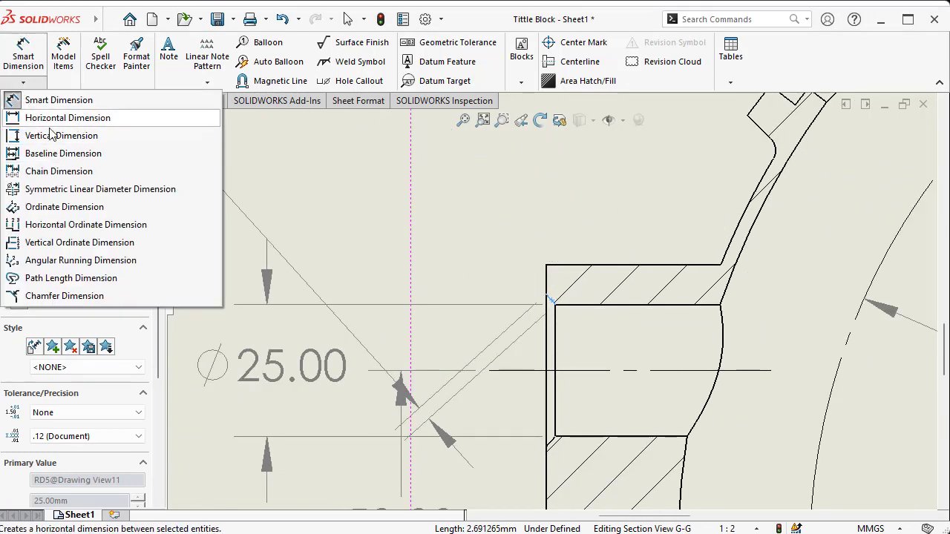
left_click(64, 295)
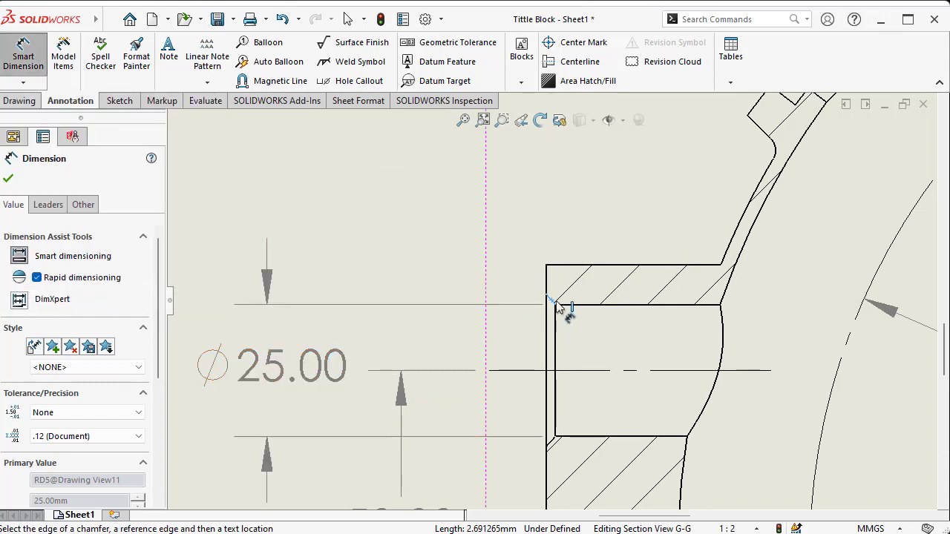
scroll(553, 308, "down", 3)
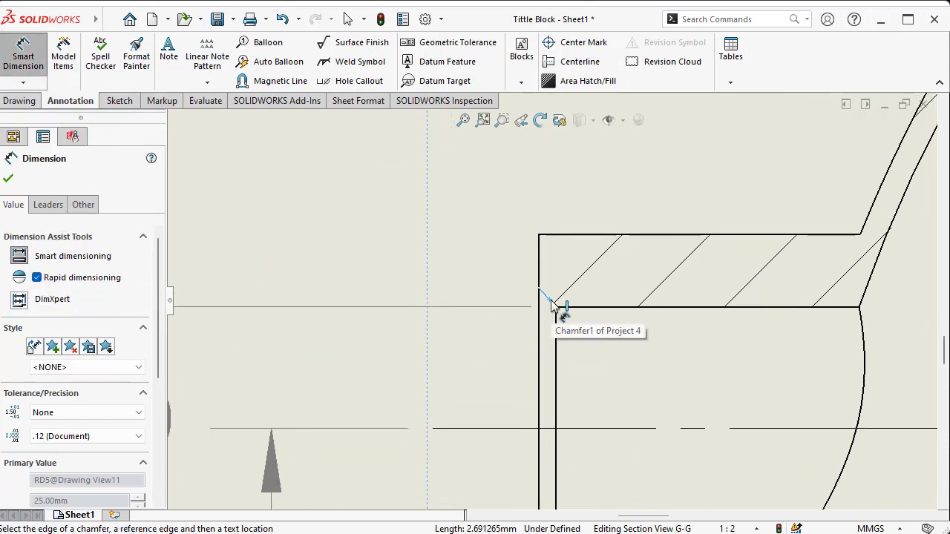
left_click(549, 301)
left_click(9, 178)
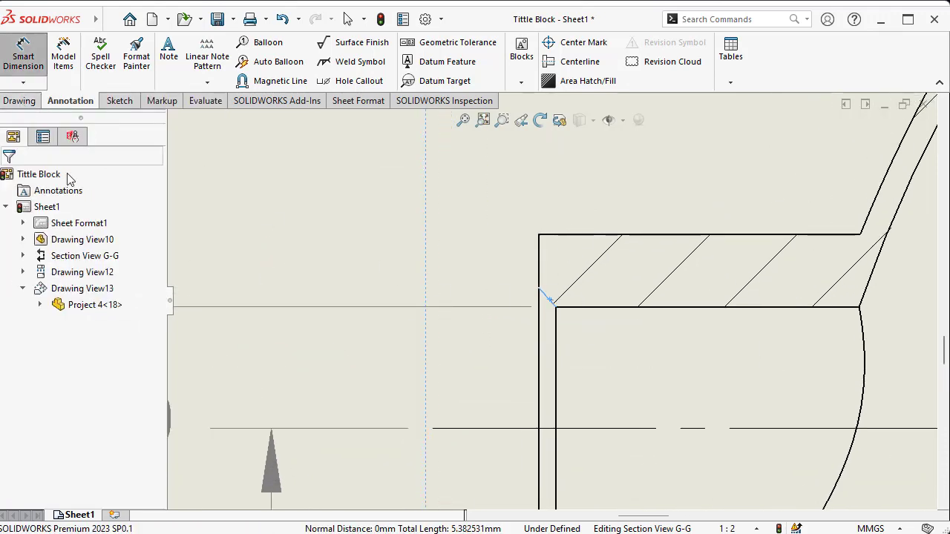
left_click(23, 83)
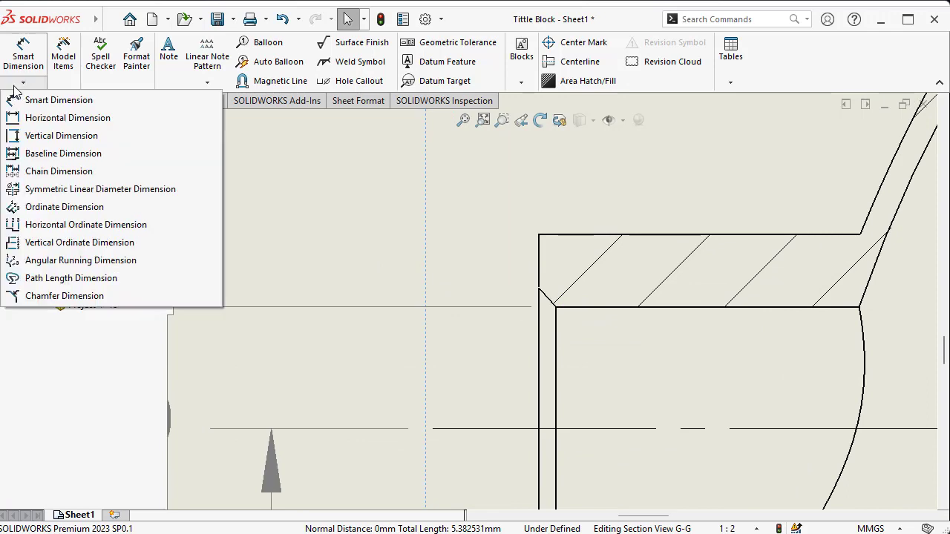
left_click(77, 297)
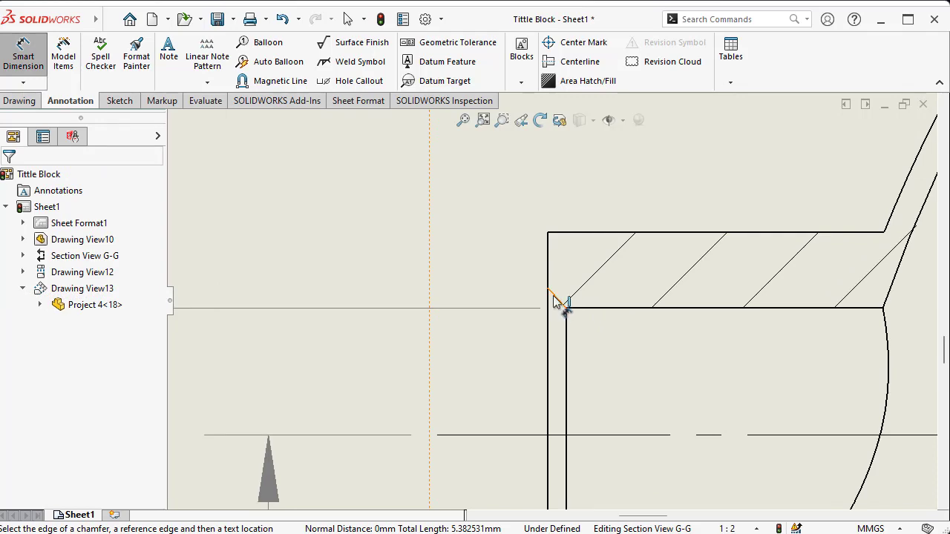
left_click(554, 299)
scroll(578, 289, "up", 3)
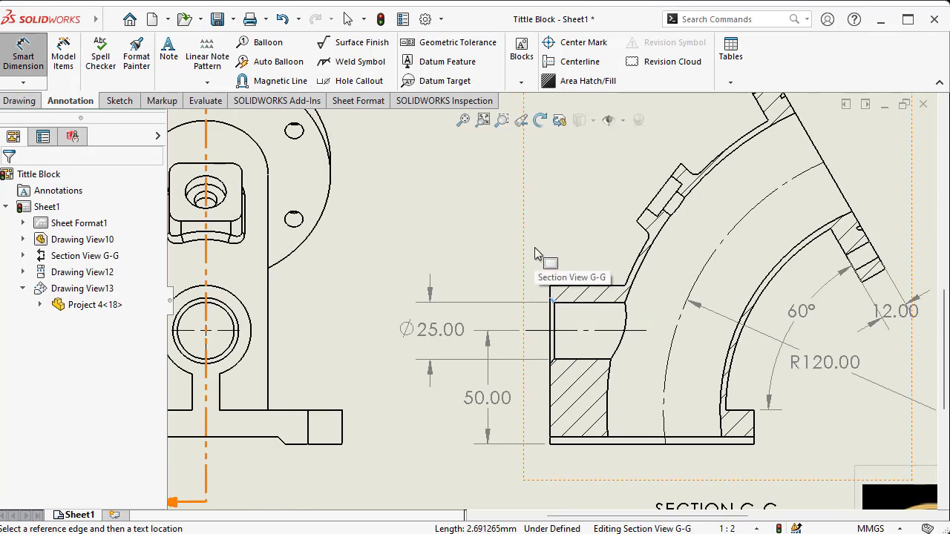
scroll(564, 270, "up", 3)
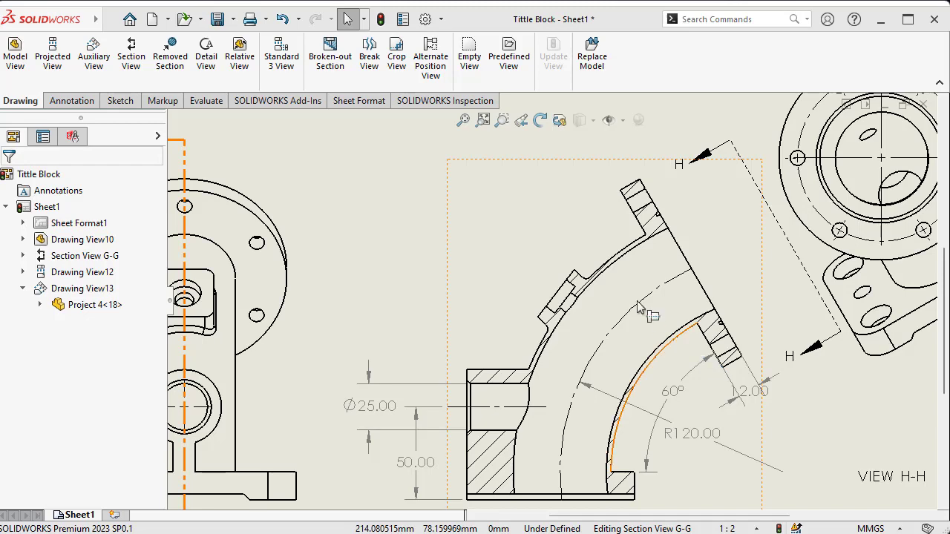
scroll(643, 309, "down", 2)
scroll(530, 308, "up", 4)
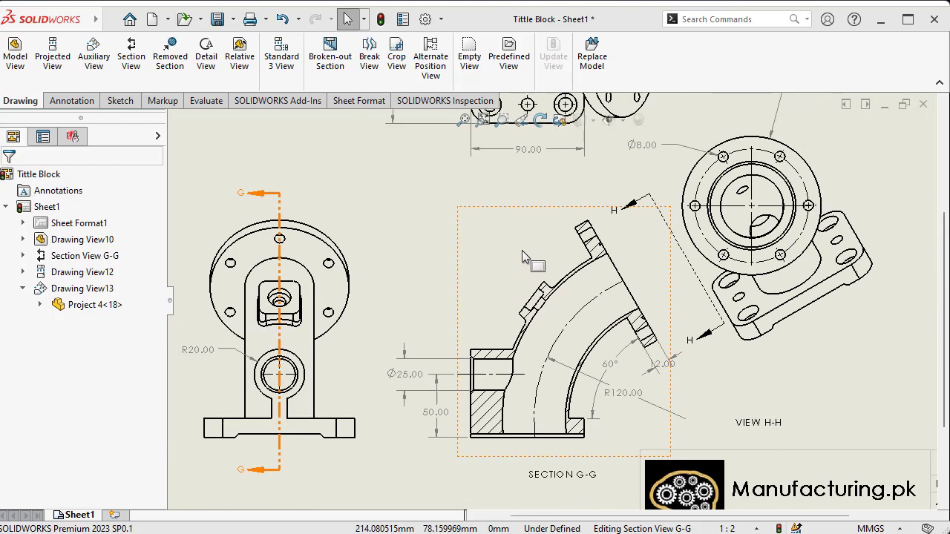
Add a 2.00 X 45° chamfer dimension to the side bore's upper entrance chamfer in section G-G, placing it above the bore diameter dimension
left_click(69, 103)
left_click(23, 82)
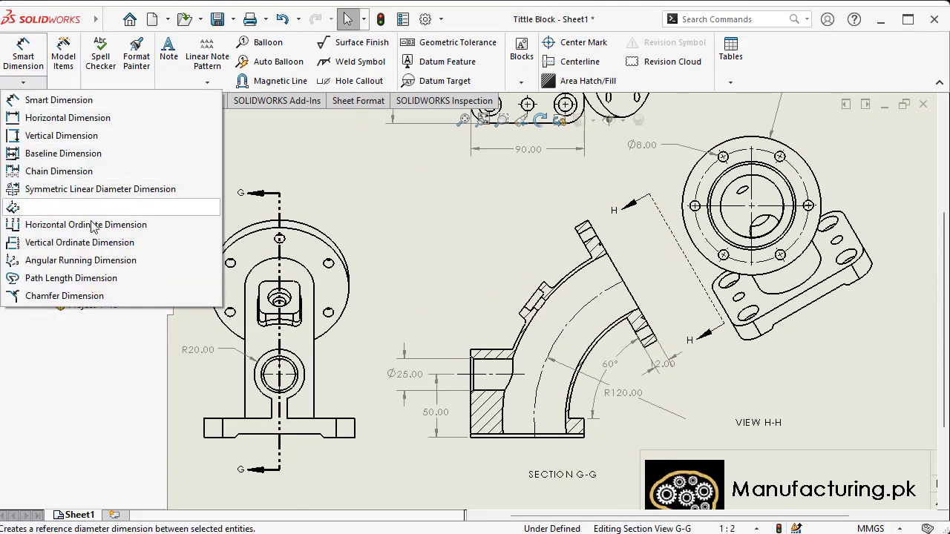
left_click(64, 295)
scroll(523, 345, "down", 5)
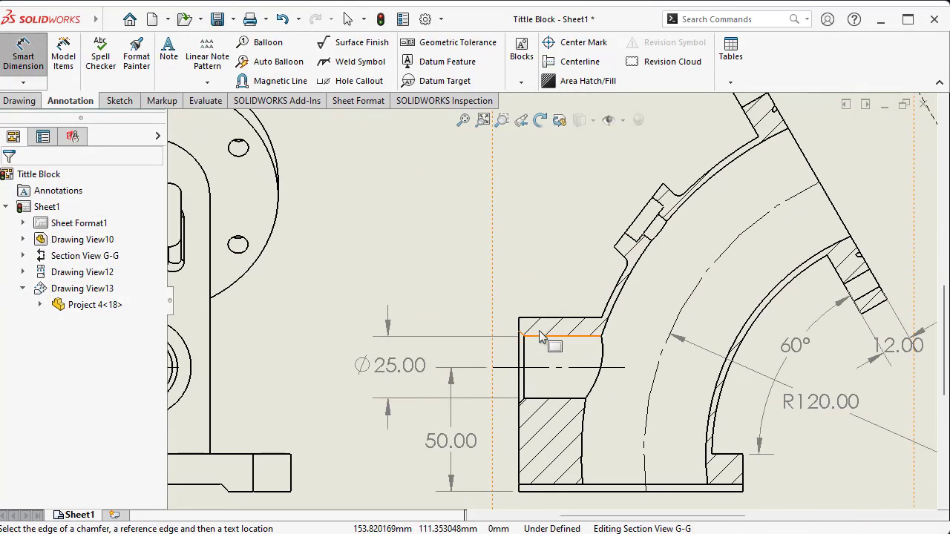
scroll(526, 345, "down", 3)
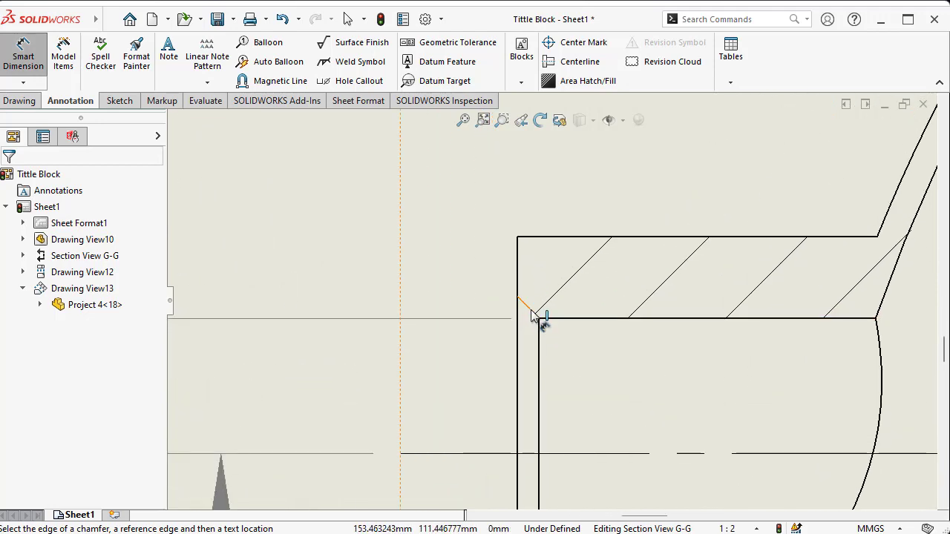
left_click(531, 314)
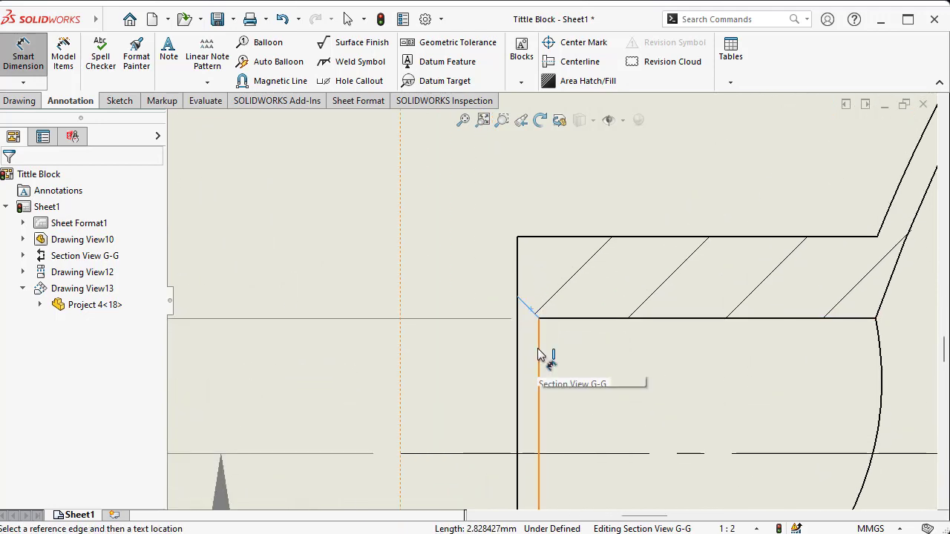
left_click(539, 354)
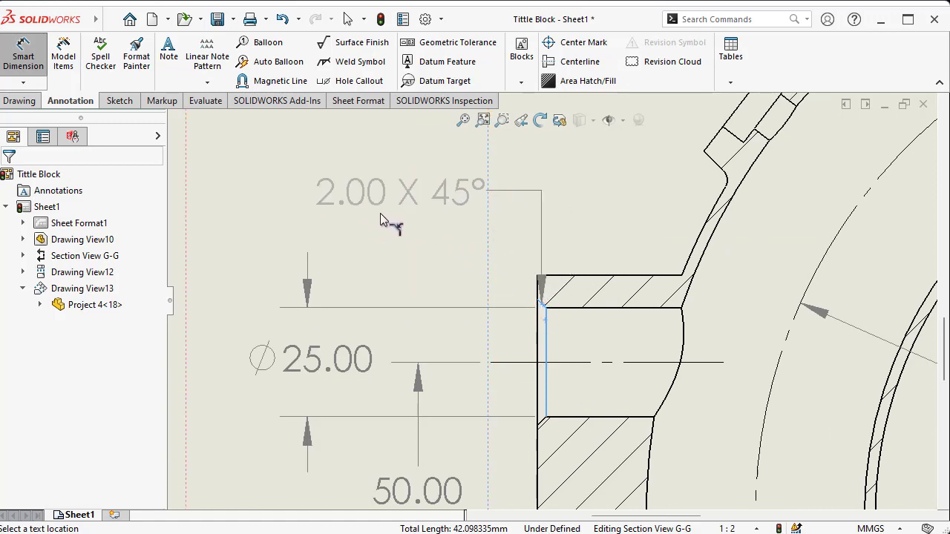
left_click(383, 213)
scroll(486, 272, "up", 2)
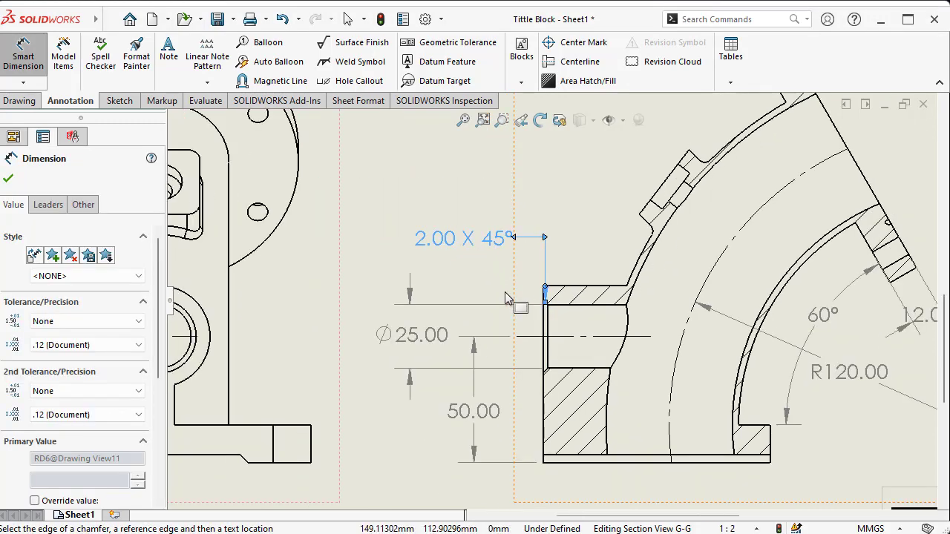
scroll(507, 294, "up", 3)
scroll(552, 327, "down", 4)
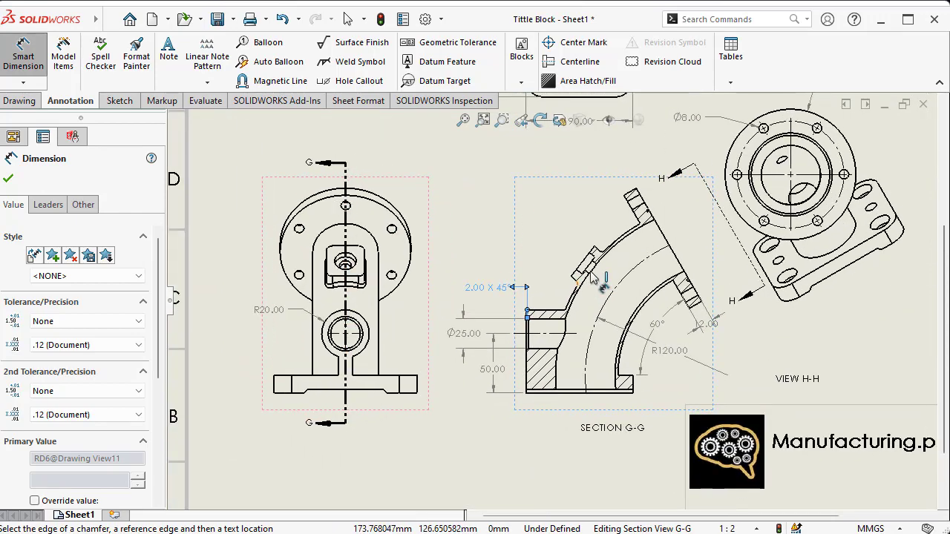
scroll(634, 211, "up", 4)
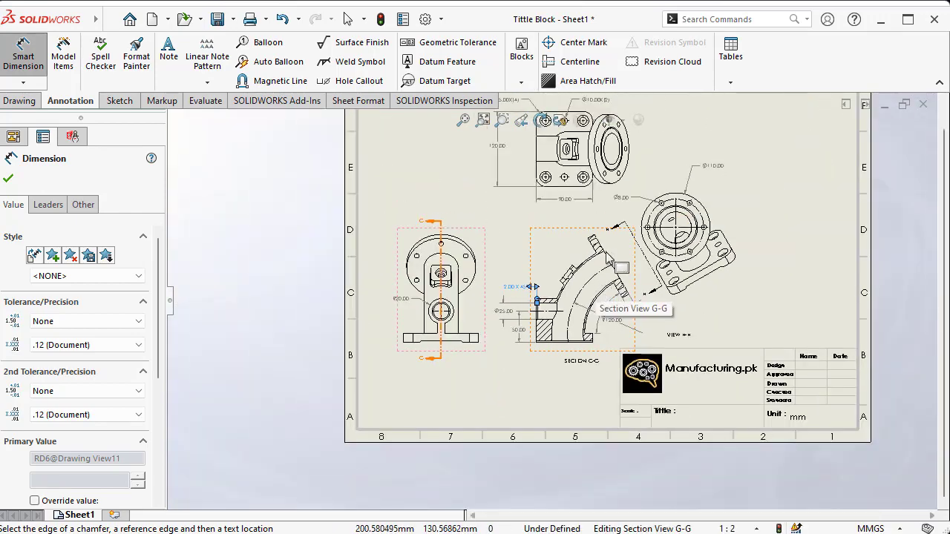
scroll(599, 280, "down", 2)
scroll(484, 354, "down", 3)
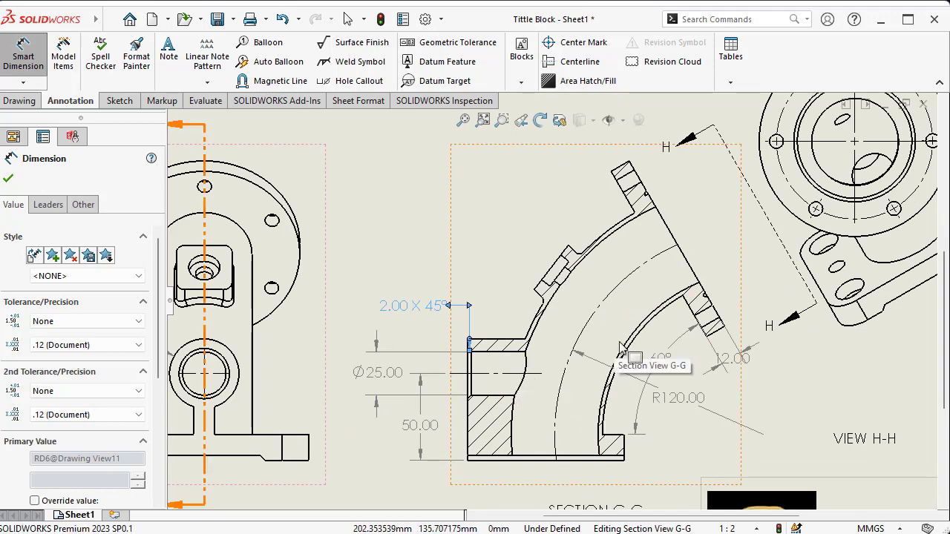
scroll(591, 446, "down", 1)
scroll(605, 385, "down", 3)
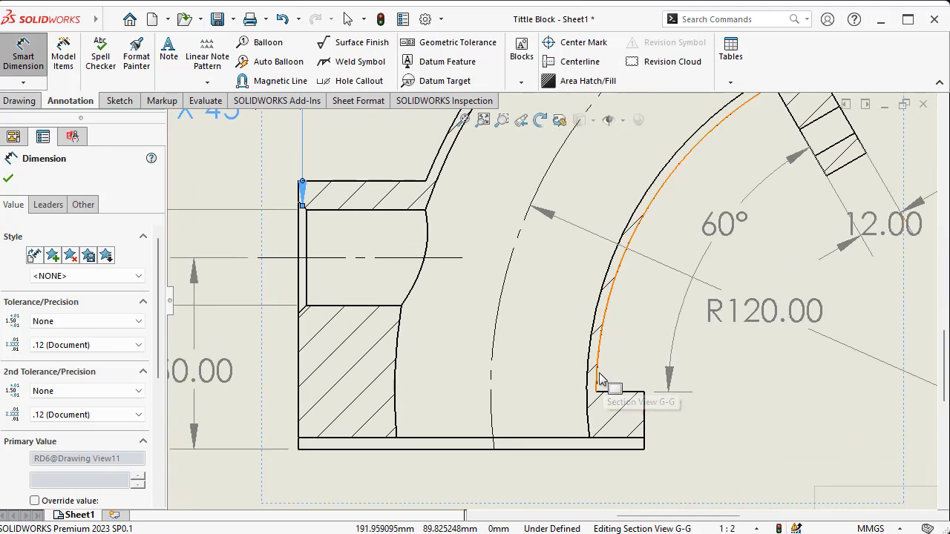
left_click(601, 380)
left_click(396, 382)
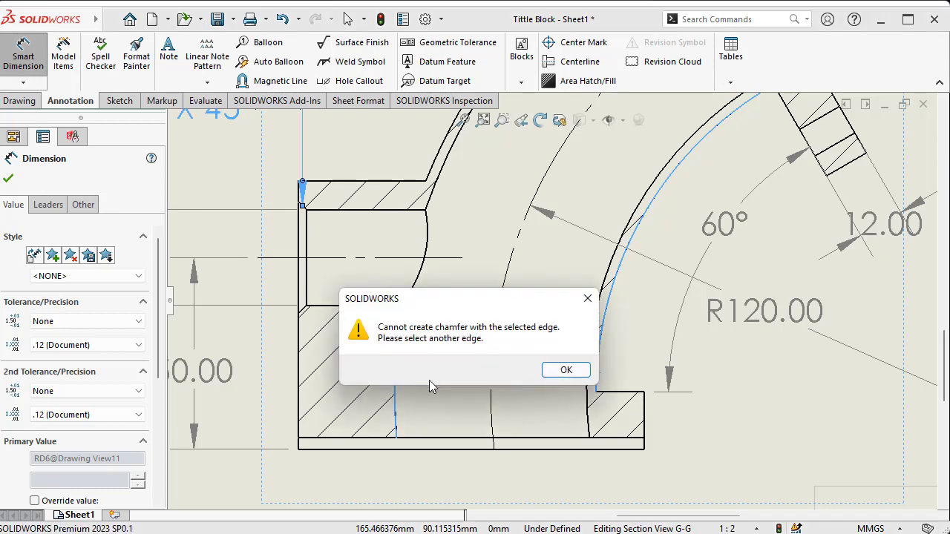
left_click(588, 299)
Add a smart radius dimension to the outer wall arc on the elbow's inner bend in section G-G, and delete it
left_click(23, 82)
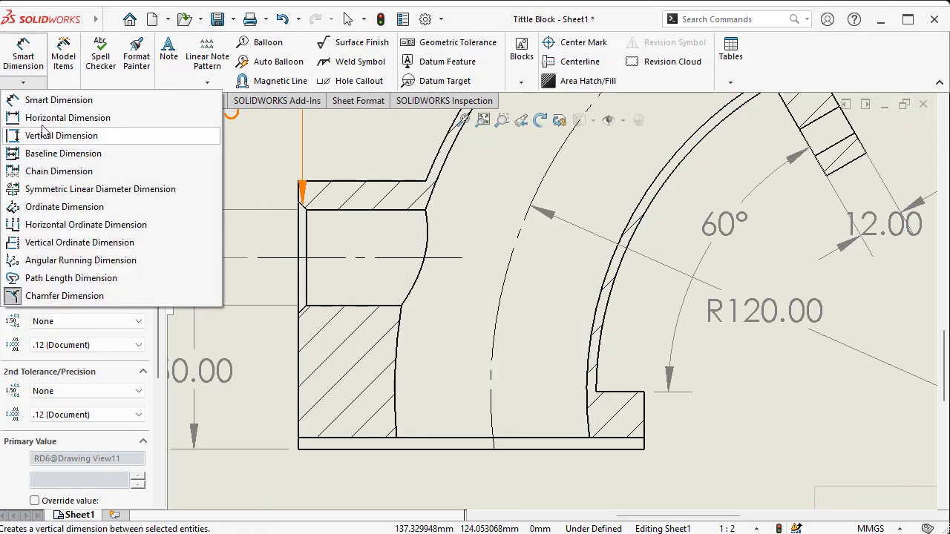
left_click(59, 100)
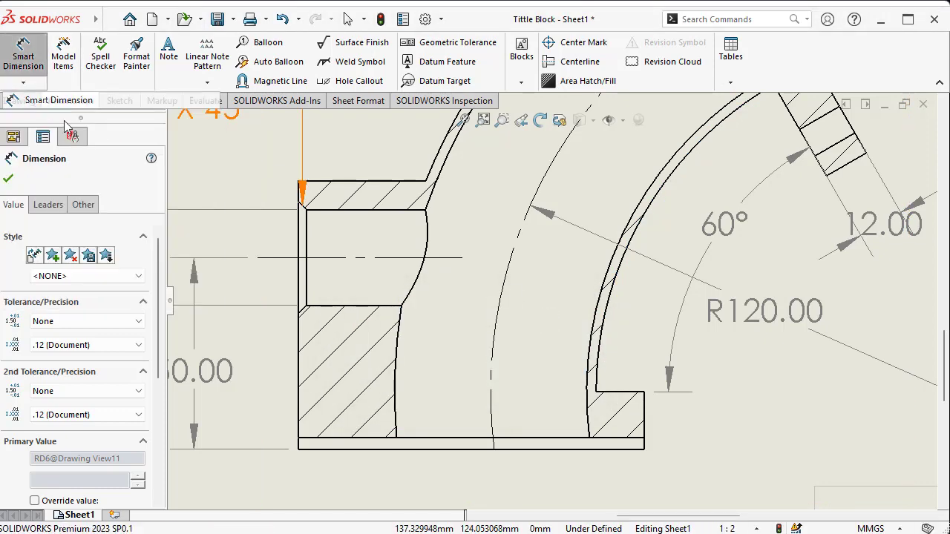
left_click(601, 380)
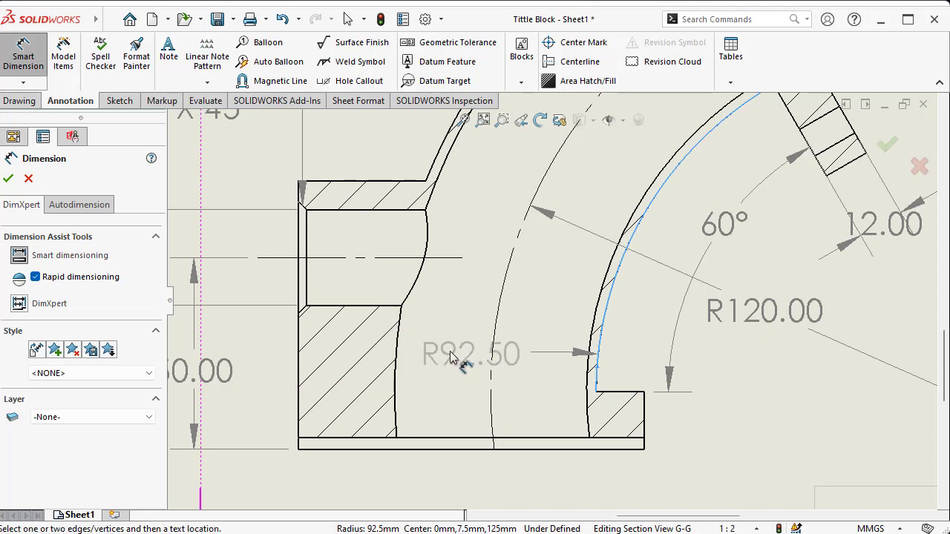
scroll(416, 361, "up", 4)
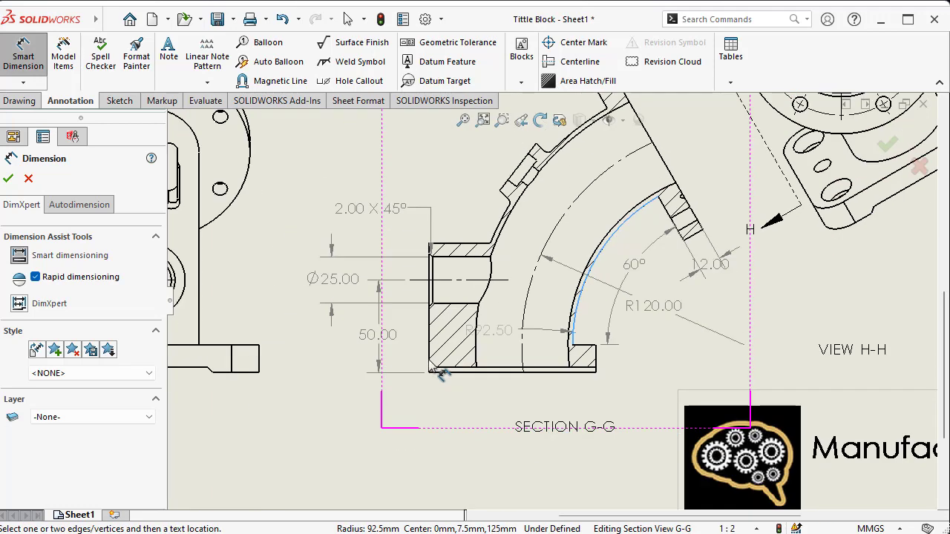
scroll(566, 223, "down", 2)
scroll(564, 223, "up", 4)
scroll(564, 226, "down", 5)
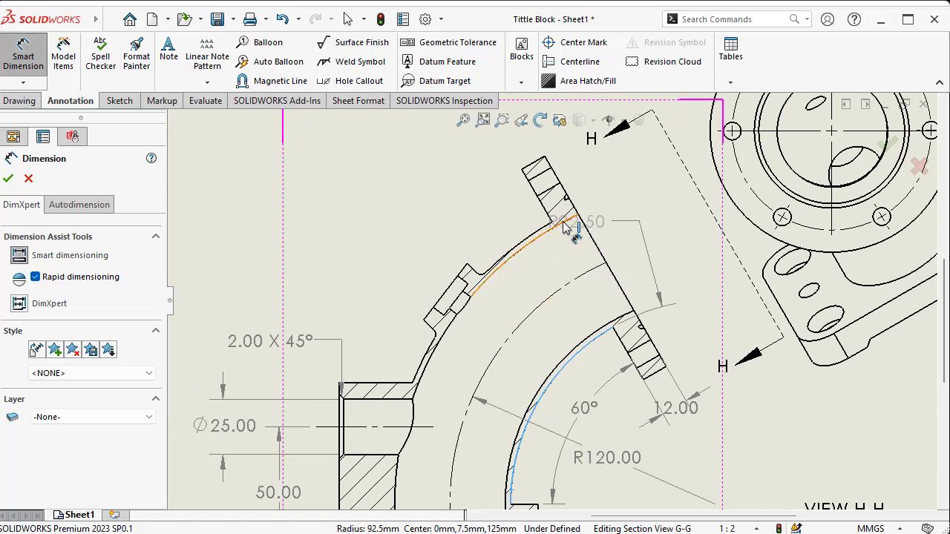
left_click(558, 227)
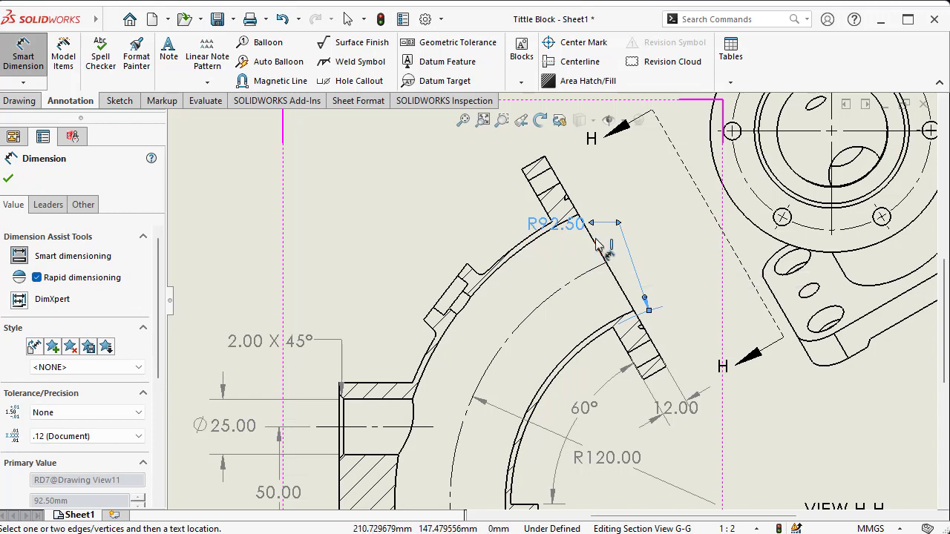
key("Delete")
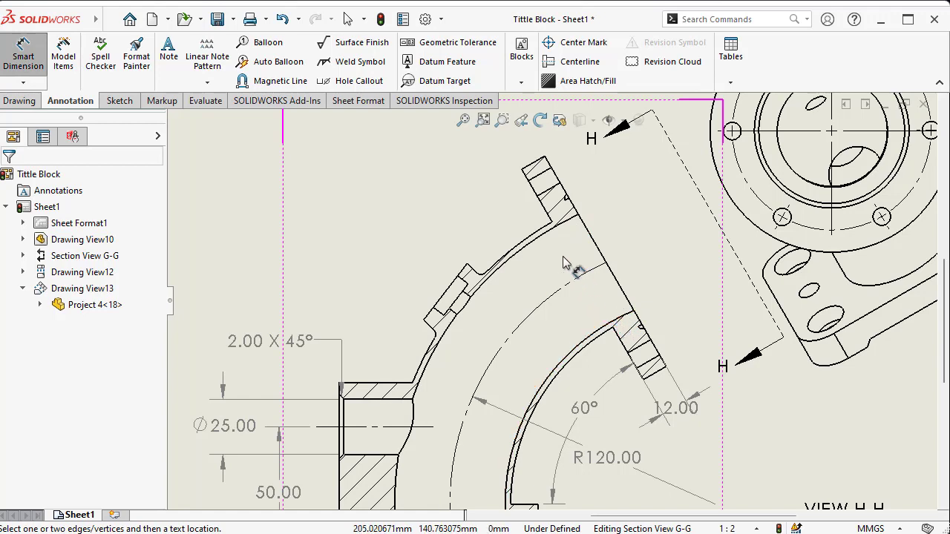
Dimension the elbow's bore opening along the angled flange face in section G-G between its two endpoints, placing it outside the flange
left_click(579, 216)
left_click(635, 311)
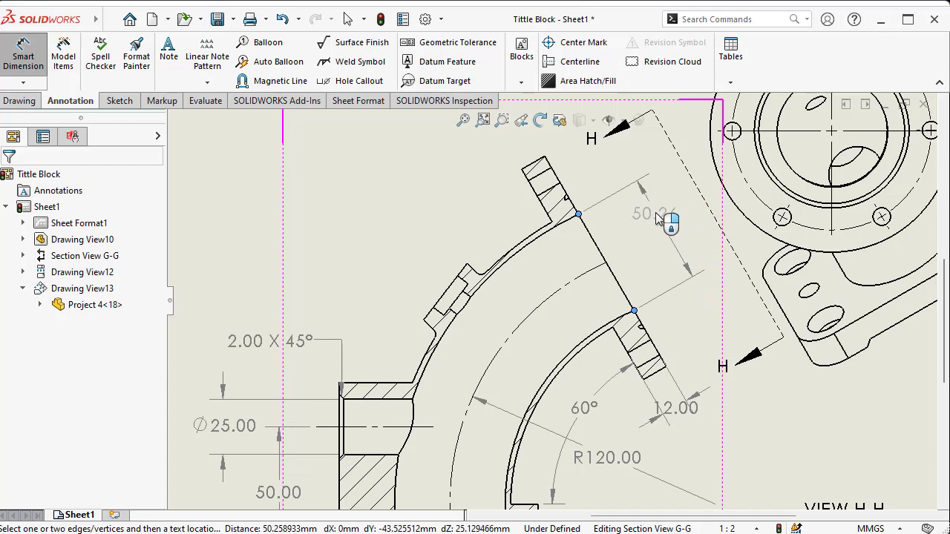
left_click(655, 212)
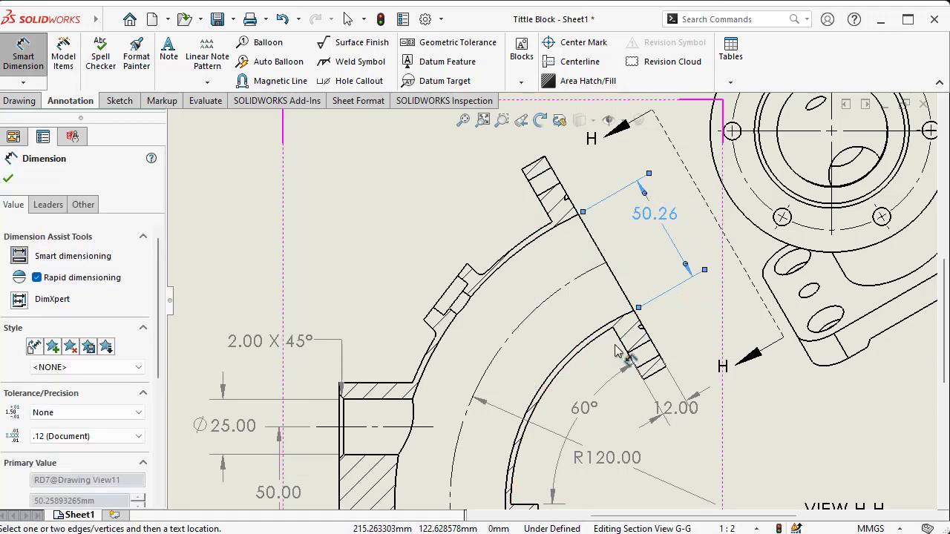
scroll(593, 341, "down", 1)
scroll(568, 320, "up", 3)
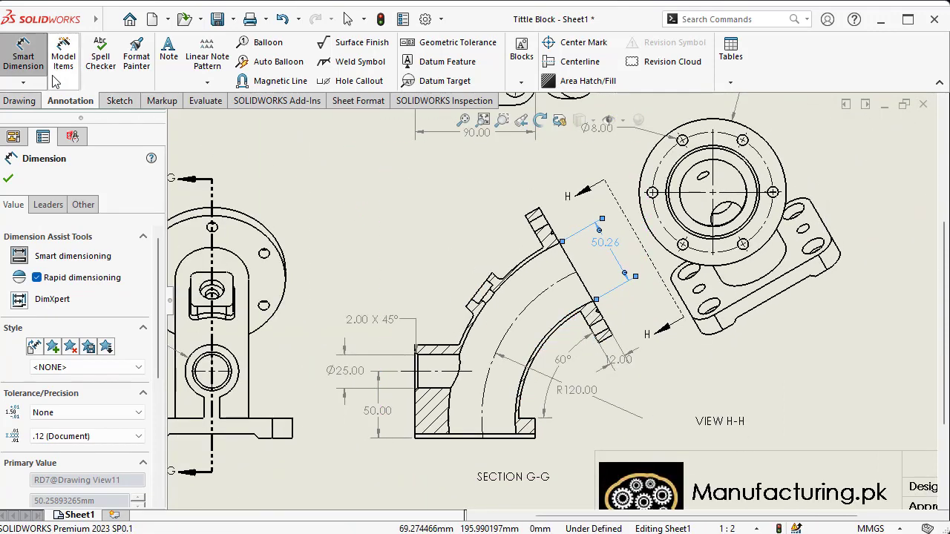
Dimension the elbow's outer diameter in section G-G between the two inner flange corners, placing it outside the bore opening dimension
scroll(598, 313, "down", 1)
scroll(587, 308, "down", 4)
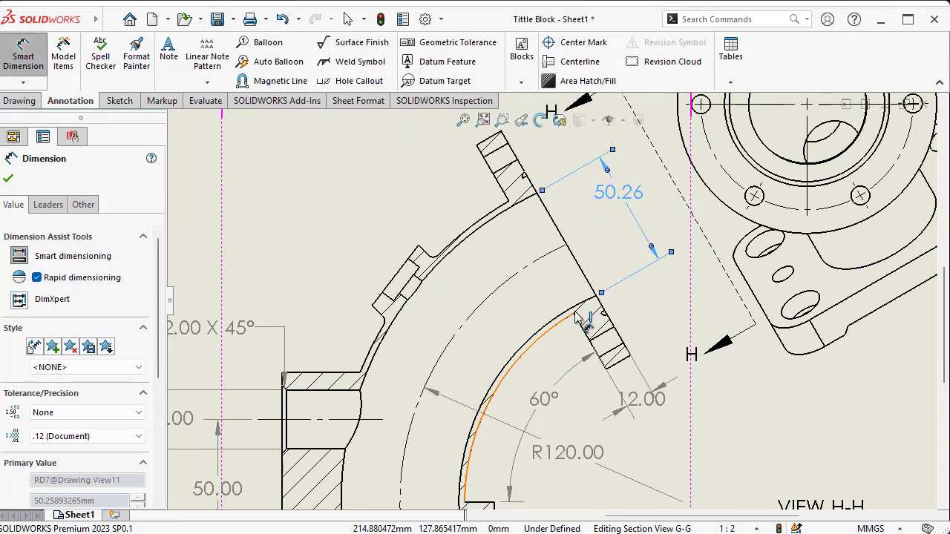
scroll(562, 323, "up", 2)
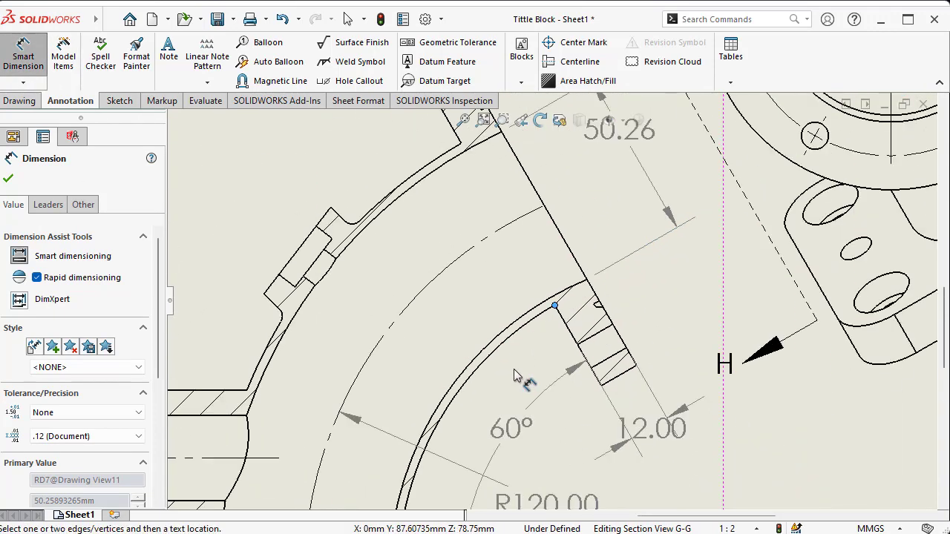
left_click(460, 144)
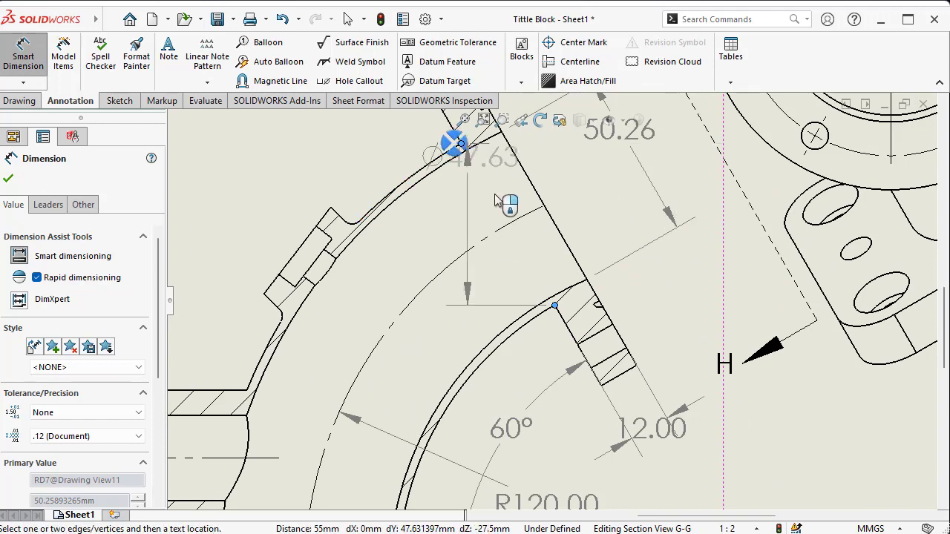
scroll(581, 156, "up", 3)
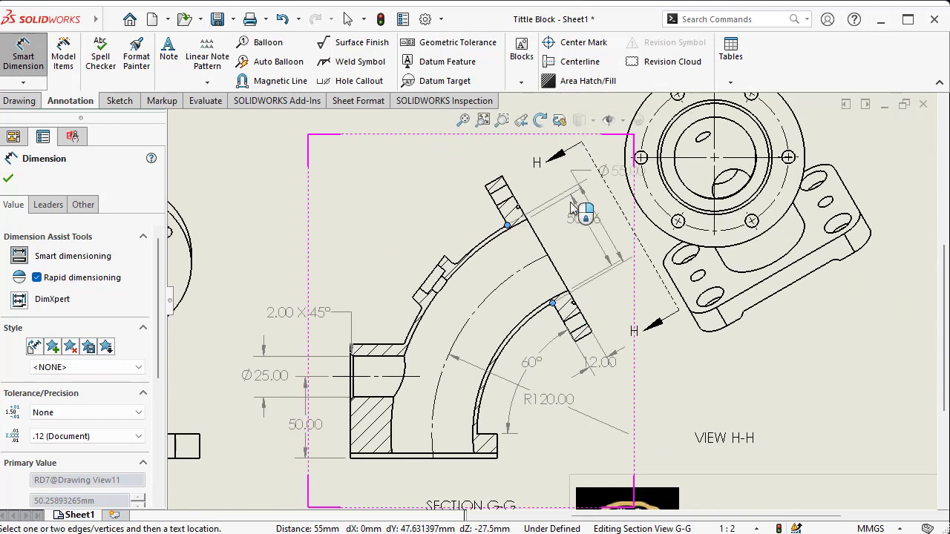
left_click(593, 232)
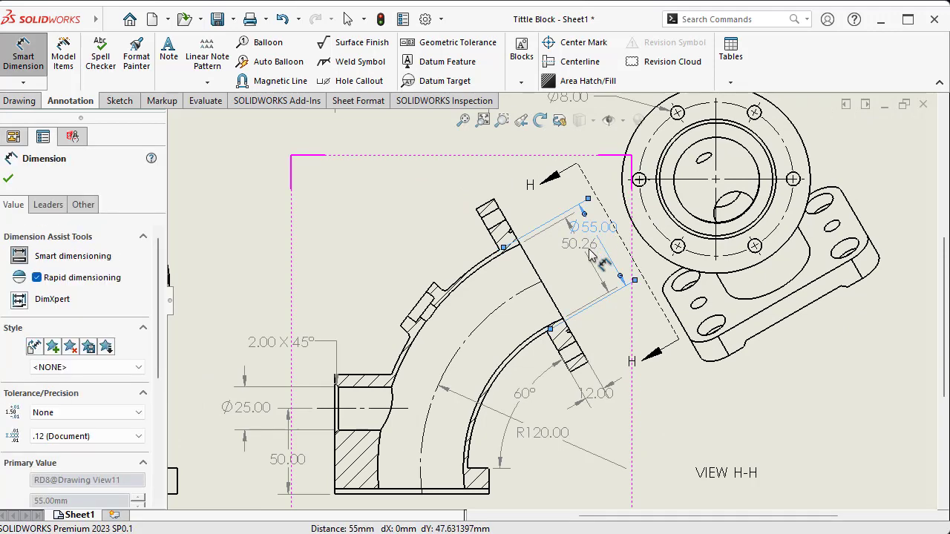
Reposition the bore opening and outer diameter dimensions beside the angled flange in section G-G so they are spaced apart
scroll(587, 236, "down", 4)
left_click_drag(574, 232, 493, 286)
left_click_drag(617, 163, 569, 216)
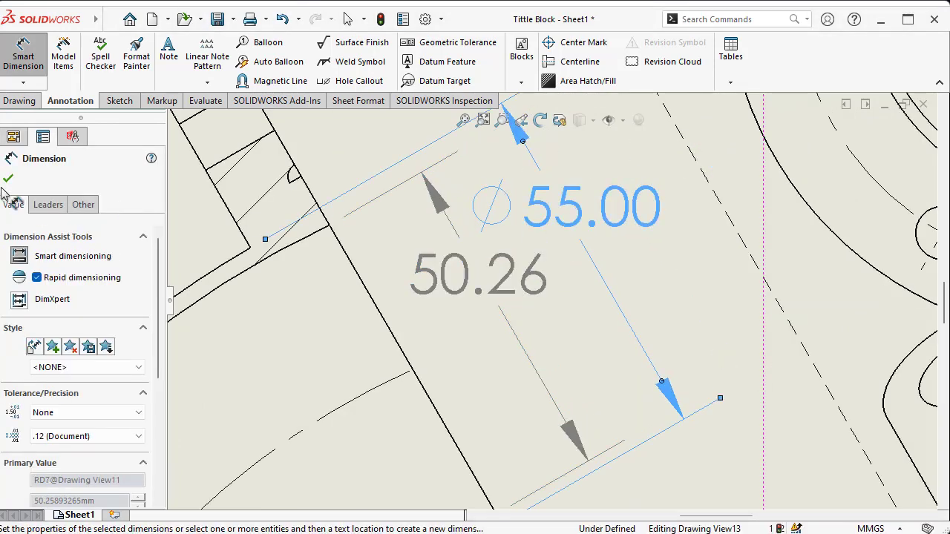
key("Escape")
scroll(408, 338, "up", 4)
scroll(531, 267, "up", 4)
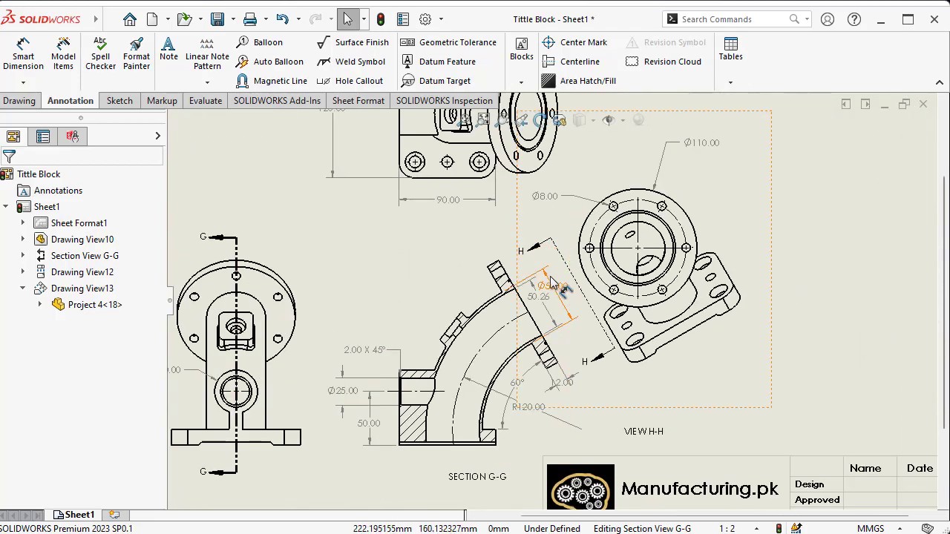
Dimension the base plate's thickness in the view with section line G-G, placing it to the right of the plate
scroll(519, 304, "down", 5)
scroll(514, 329, "up", 5)
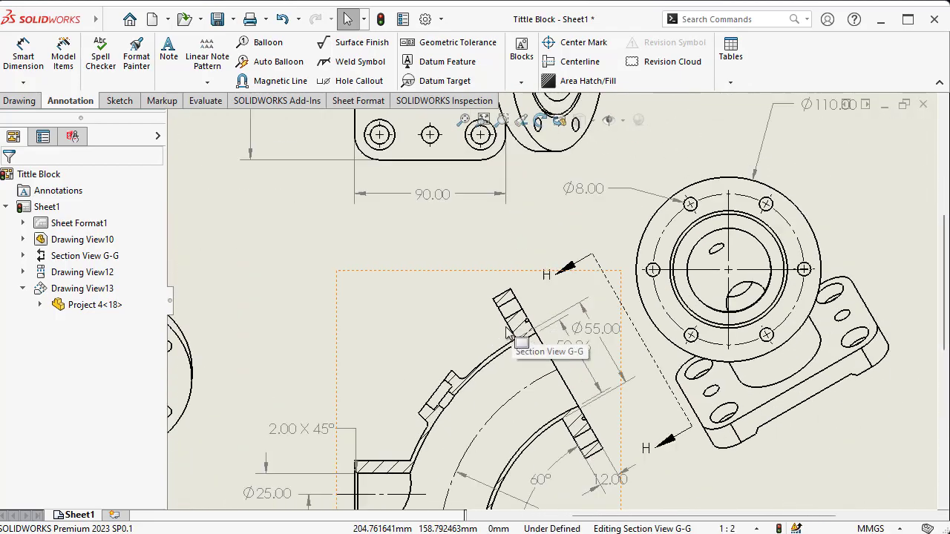
scroll(502, 327, "down", 4)
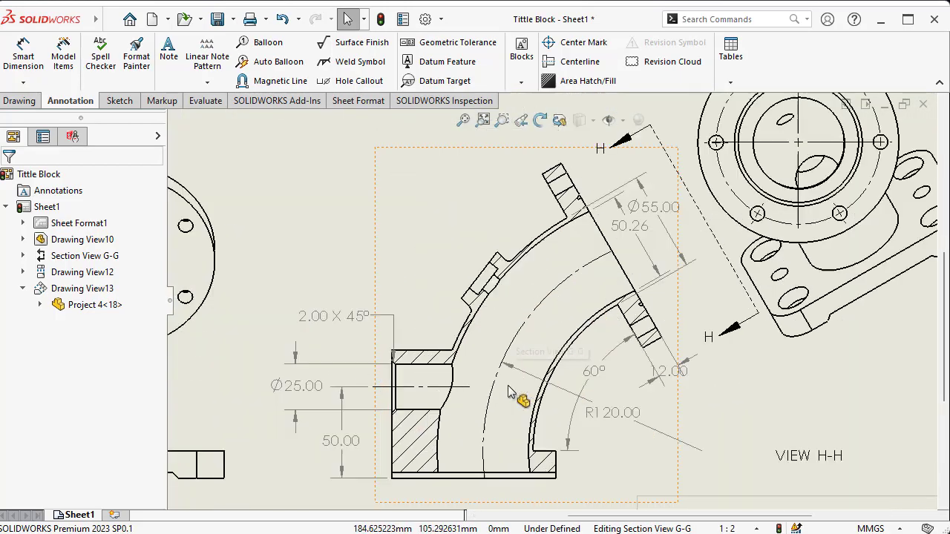
scroll(541, 420, "up", 5)
scroll(440, 371, "down", 2)
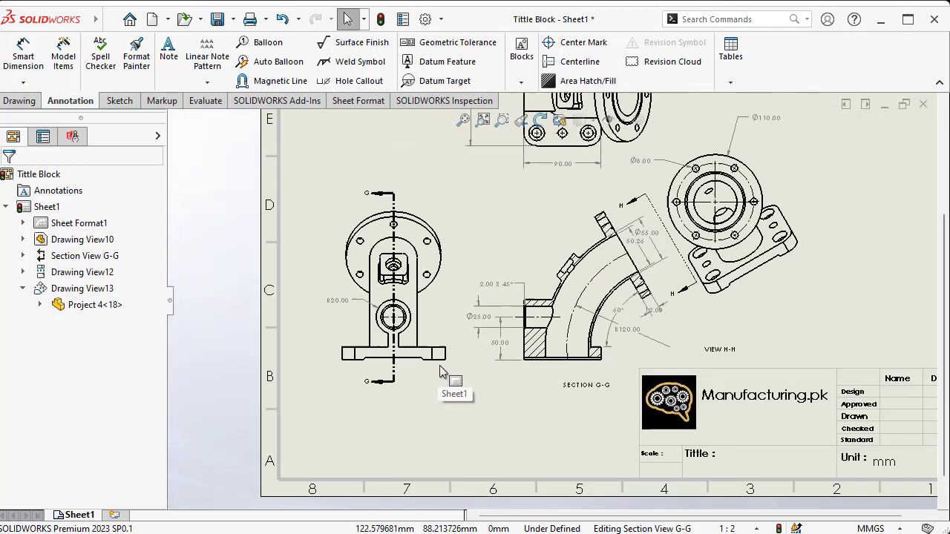
scroll(444, 343, "down", 4)
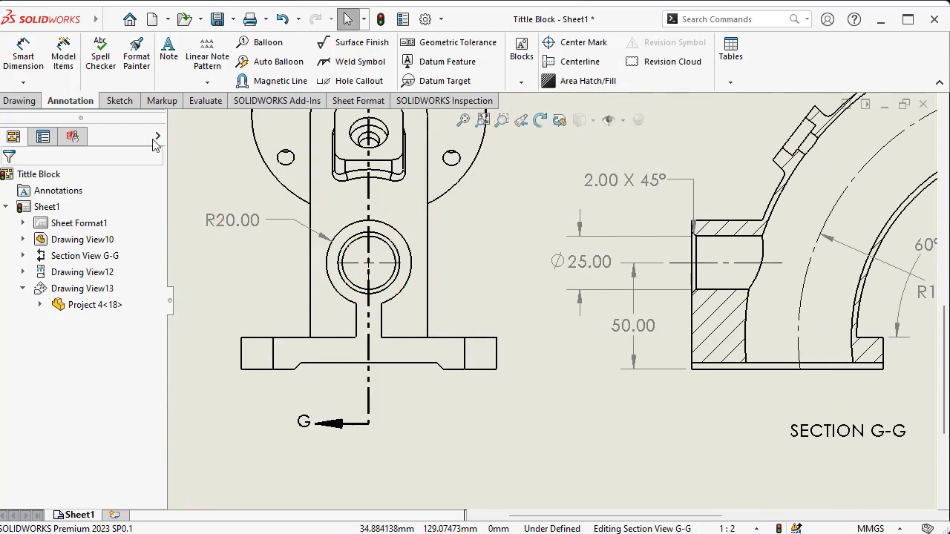
left_click(23, 59)
scroll(492, 354, "up", 2)
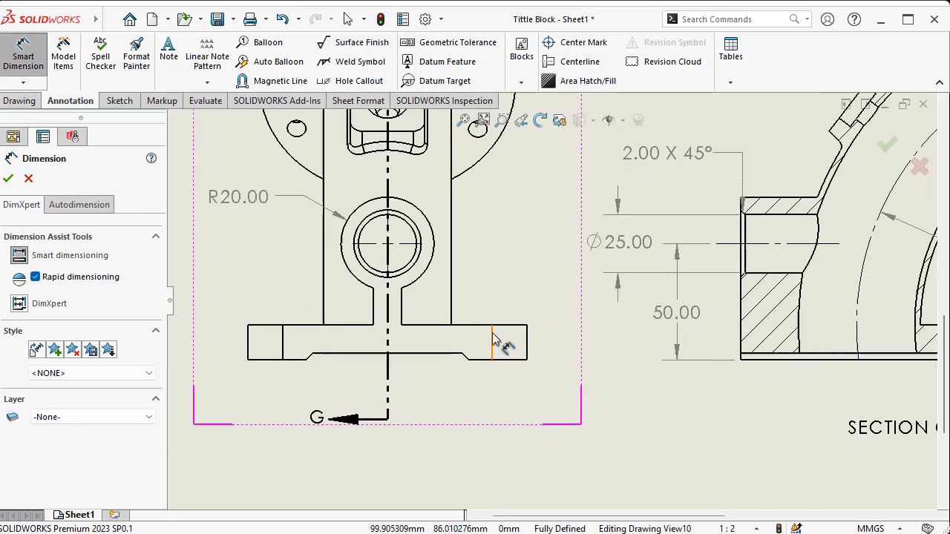
left_click(497, 327)
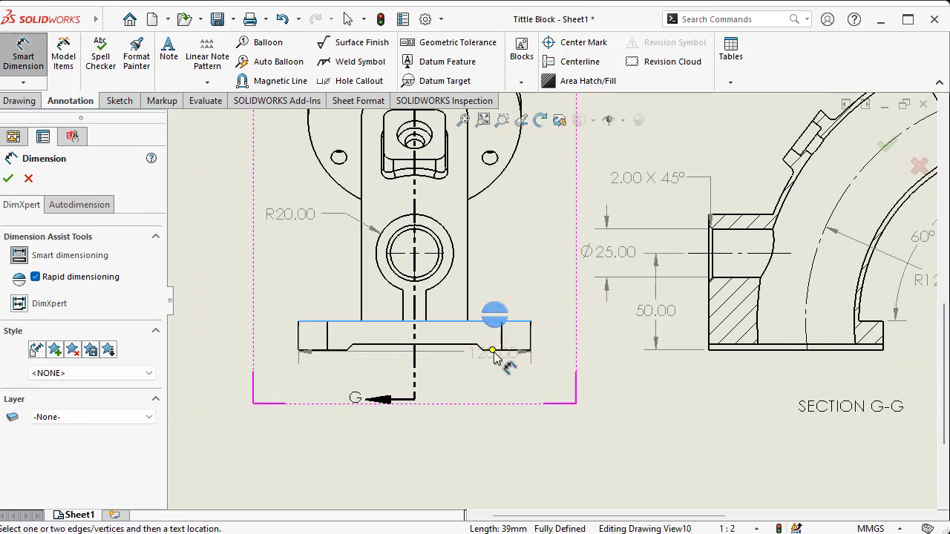
left_click(521, 350)
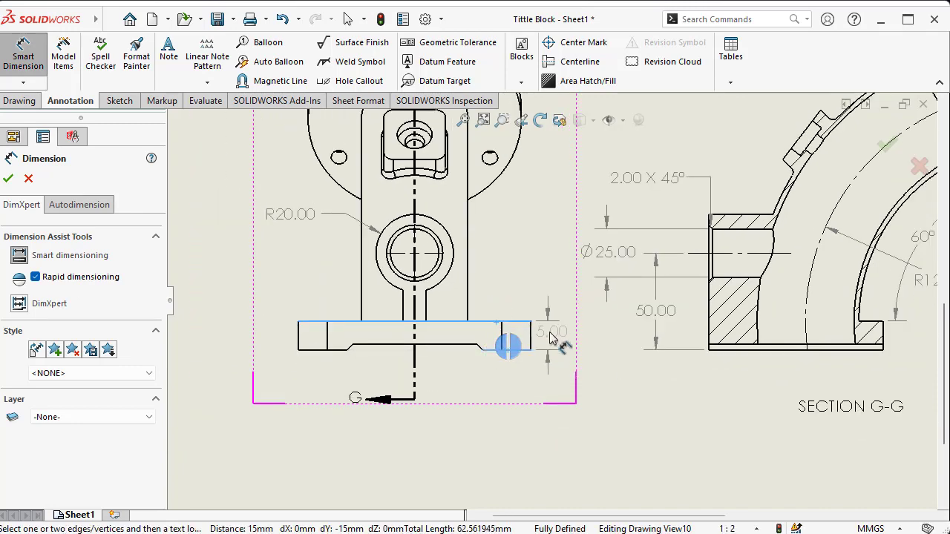
left_click(562, 340)
Dimension the base recess's width between its two lower corners, placing it below the plate and above the G arrow
scroll(494, 329, "up", 3)
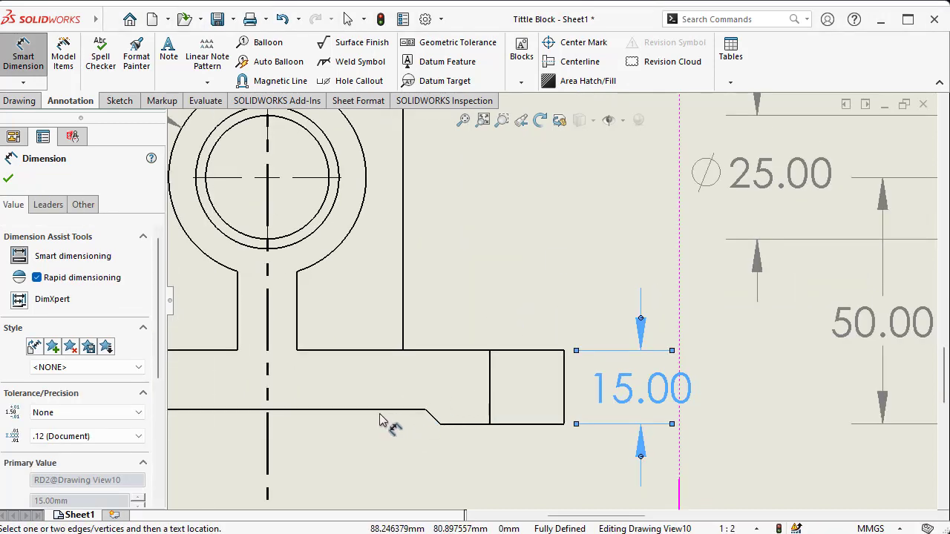
scroll(379, 420, "down", 4)
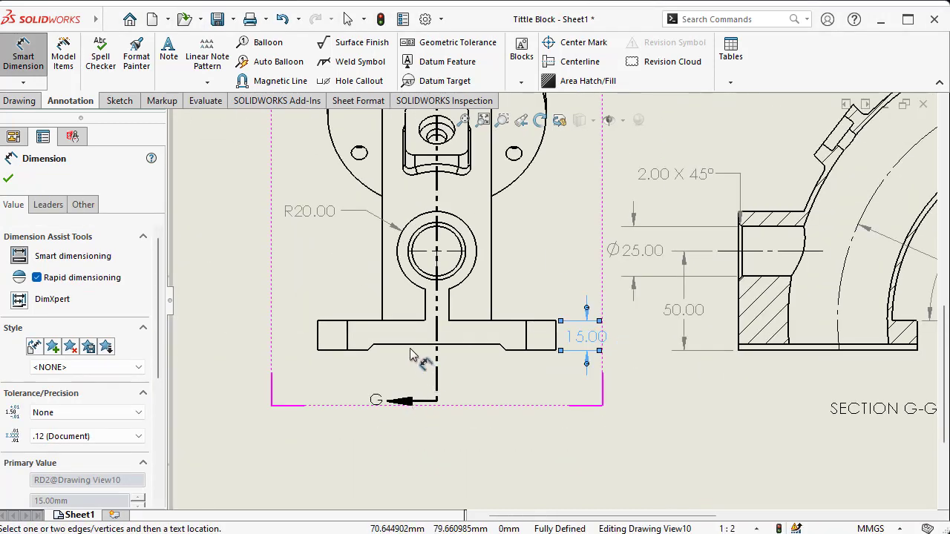
scroll(418, 392, "up", 4)
left_click(395, 336)
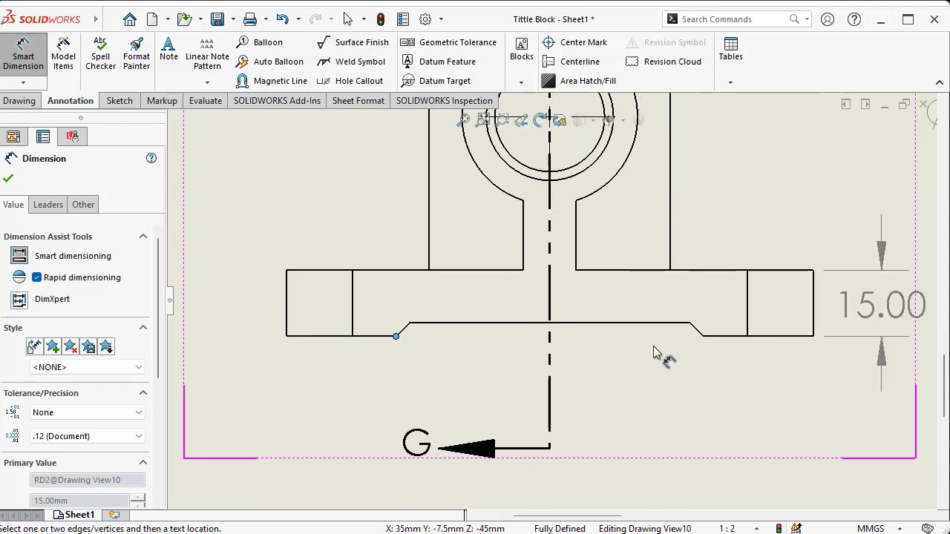
left_click(702, 337)
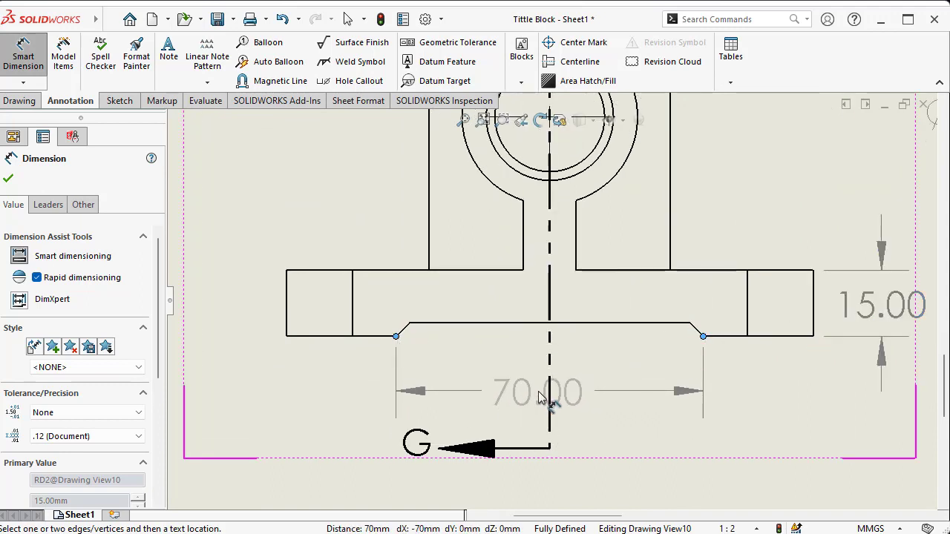
left_click(540, 398)
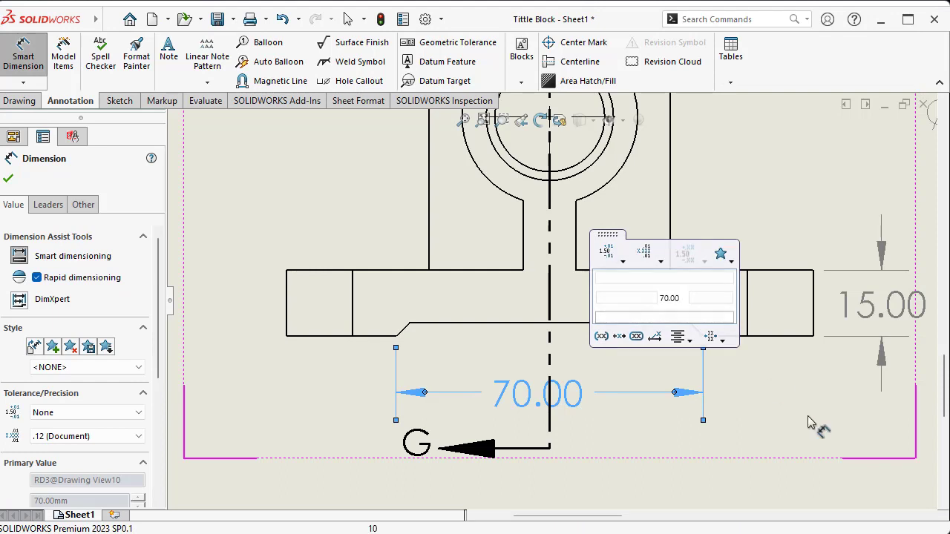
key("Return")
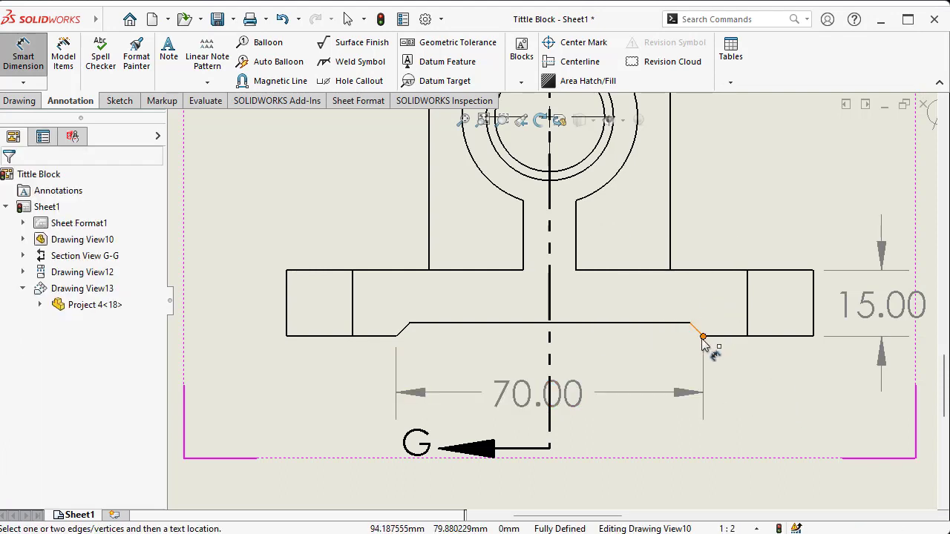
Dimension the base recess's depth between its top edge and the plate's bottom edge, placing the text below the plate
scroll(709, 333, "down", 3)
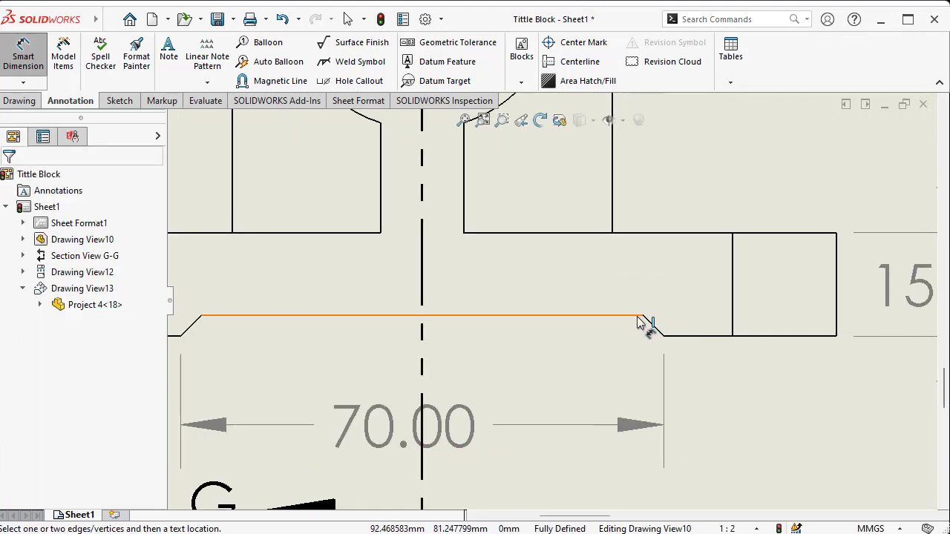
left_click(638, 319)
left_click(701, 336)
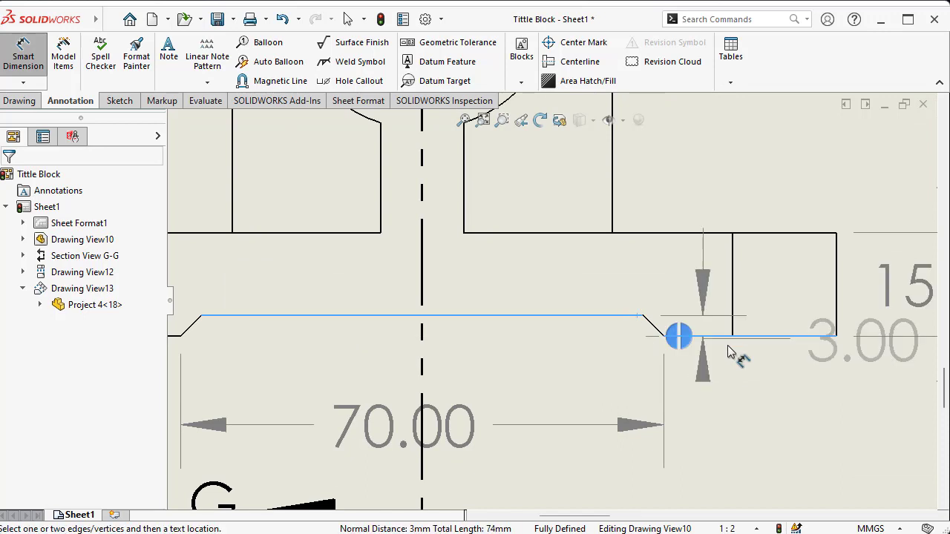
left_click(733, 436)
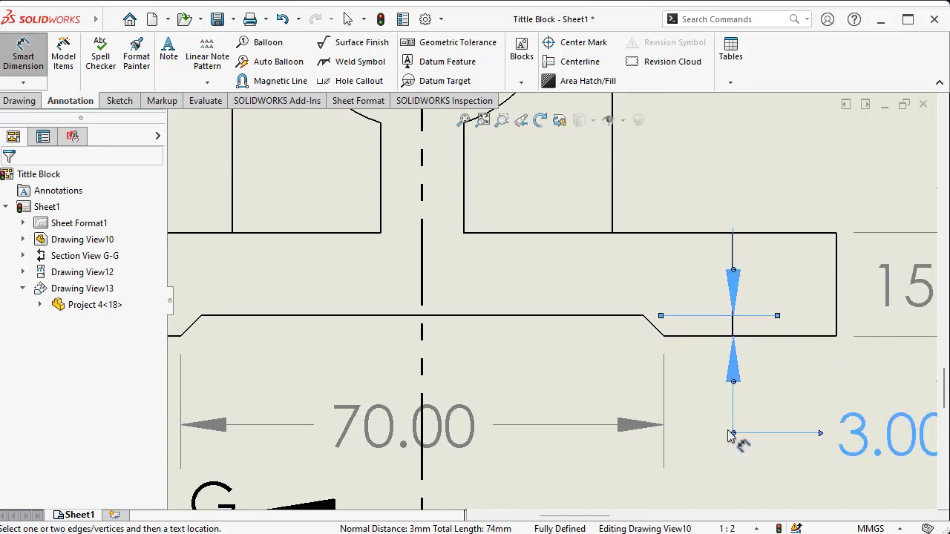
left_click(651, 329)
left_click(699, 349)
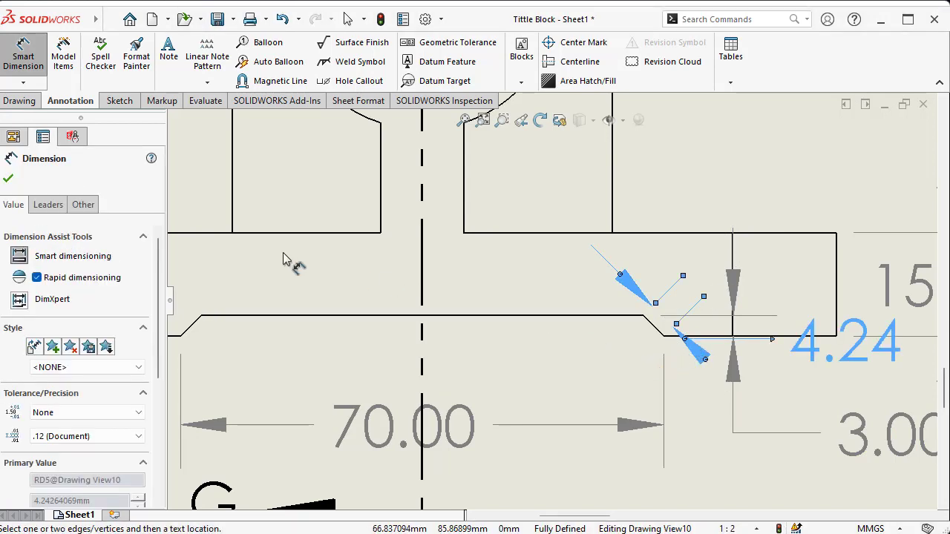
key("Delete")
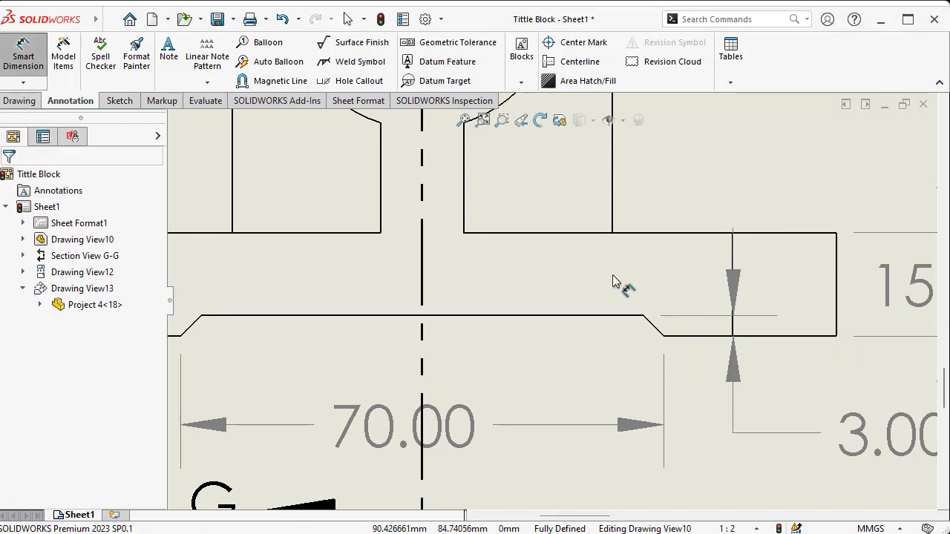
Add an acute angle dimension to the recess's right sloped edge and align the depth dimension with the recess width dimension
left_click(656, 328)
left_click(679, 335)
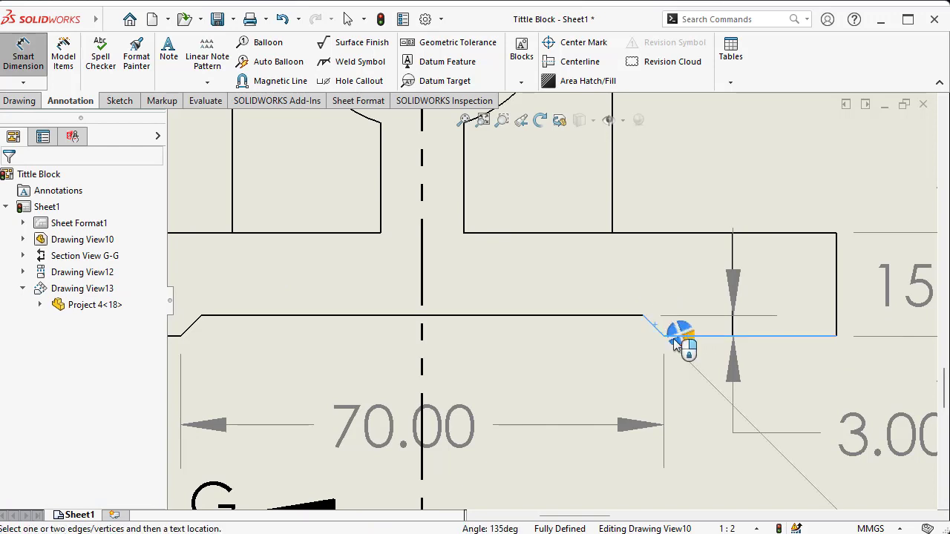
left_click(565, 298)
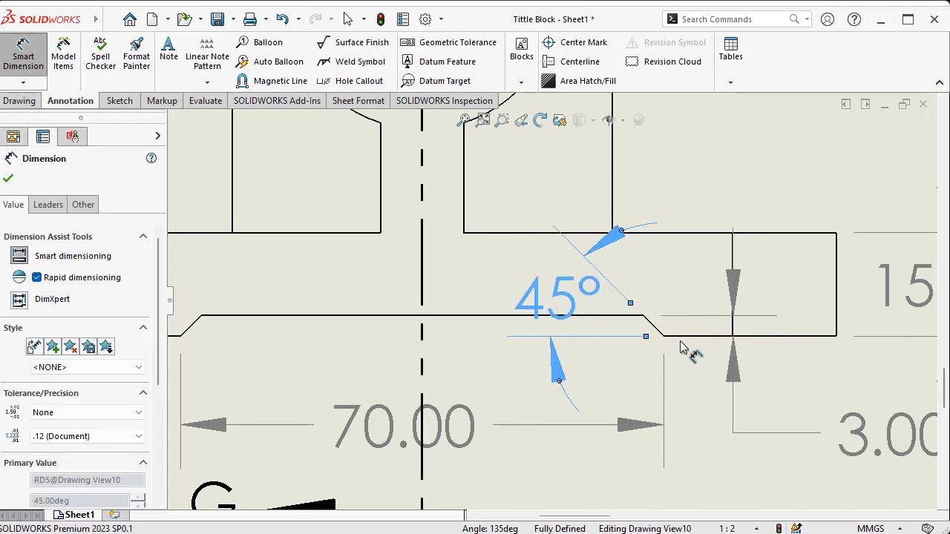
scroll(604, 332, "up", 3)
left_click(734, 377)
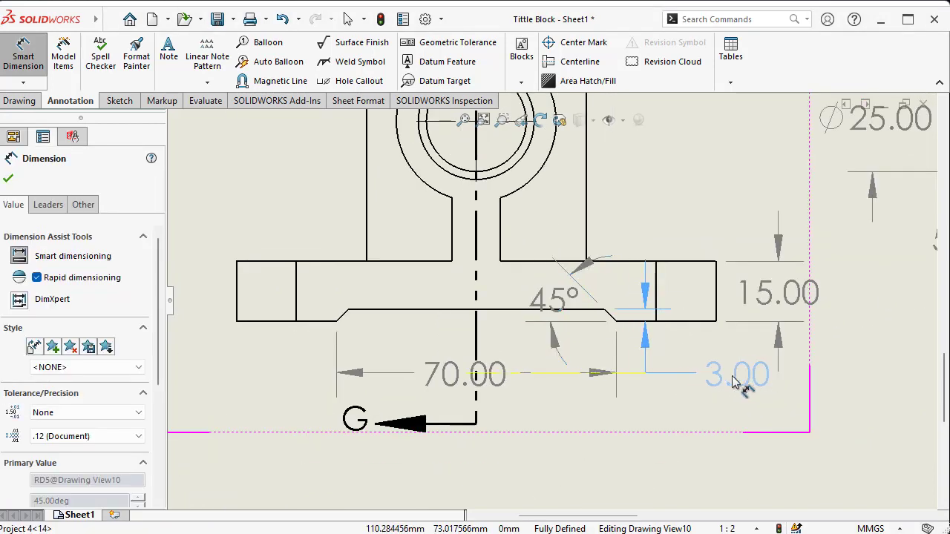
Examine the whole sheet and the views for missing dimensions and details
scroll(349, 308, "up", 5)
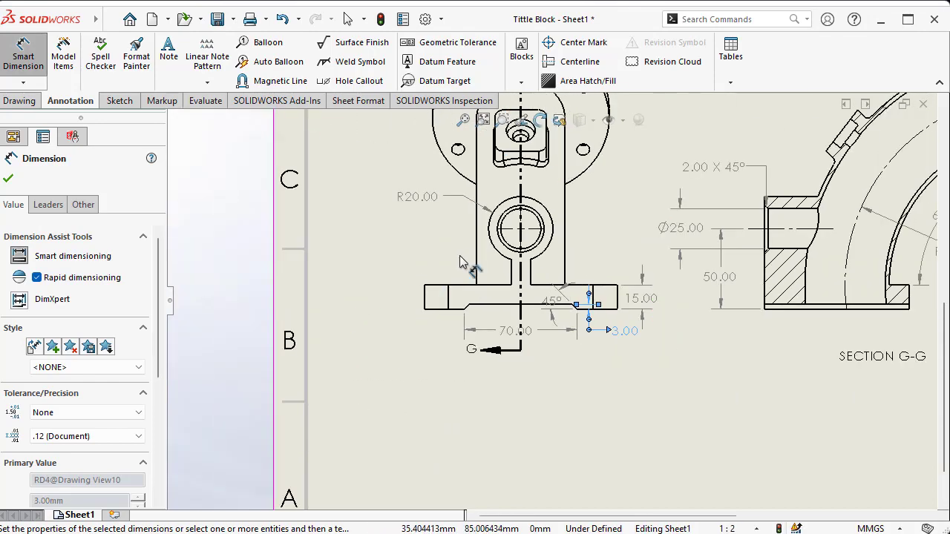
scroll(520, 274, "down", 2)
scroll(545, 319, "up", 5)
scroll(734, 260, "up", 2)
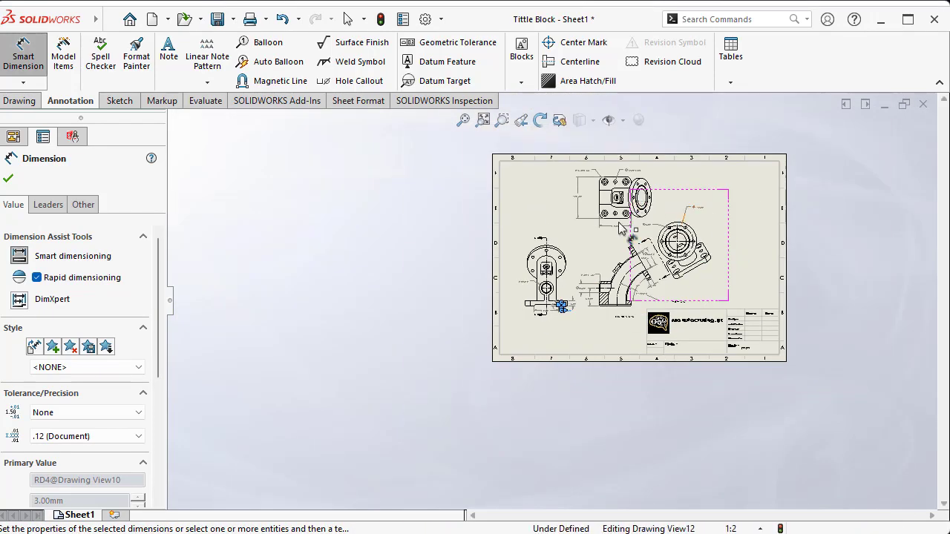
scroll(519, 356, "down", 2)
scroll(498, 366, "down", 5)
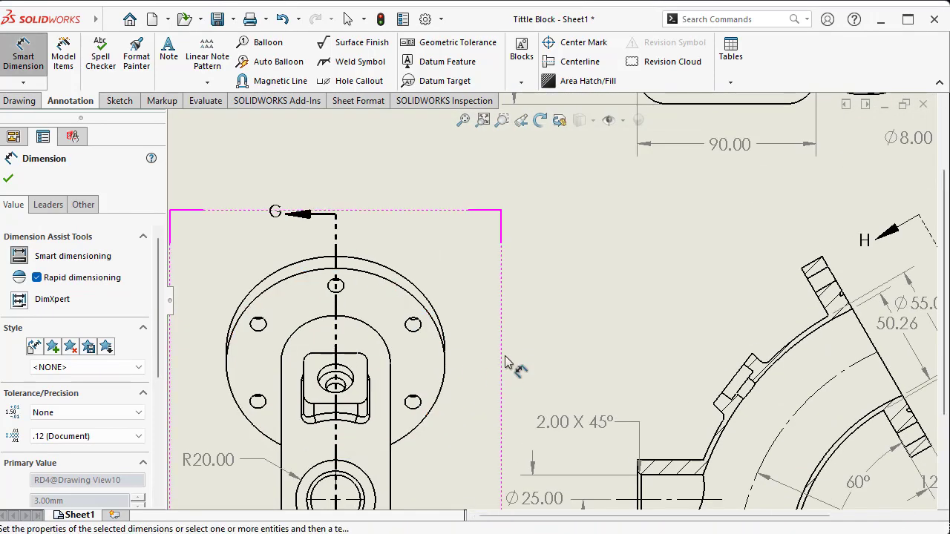
scroll(505, 368, "up", 4)
scroll(512, 378, "down", 4)
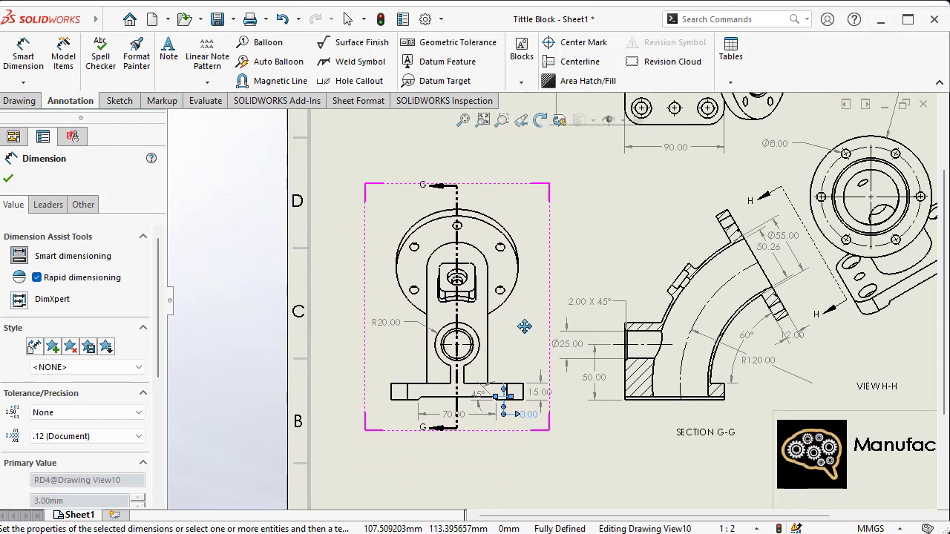
Start a Broken-out Section in the front view and sketch a closed spline around the base plate's left end
left_click(16, 103)
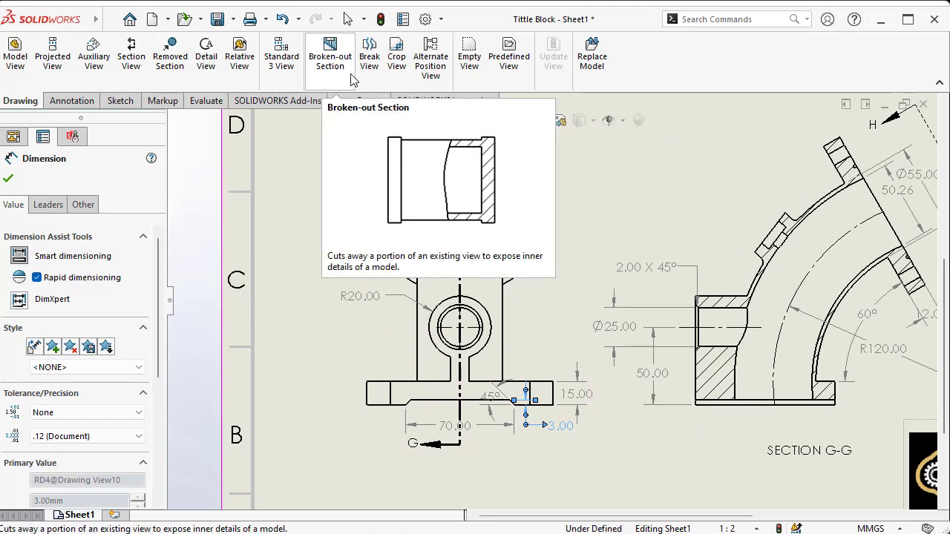
scroll(423, 386, "down", 6)
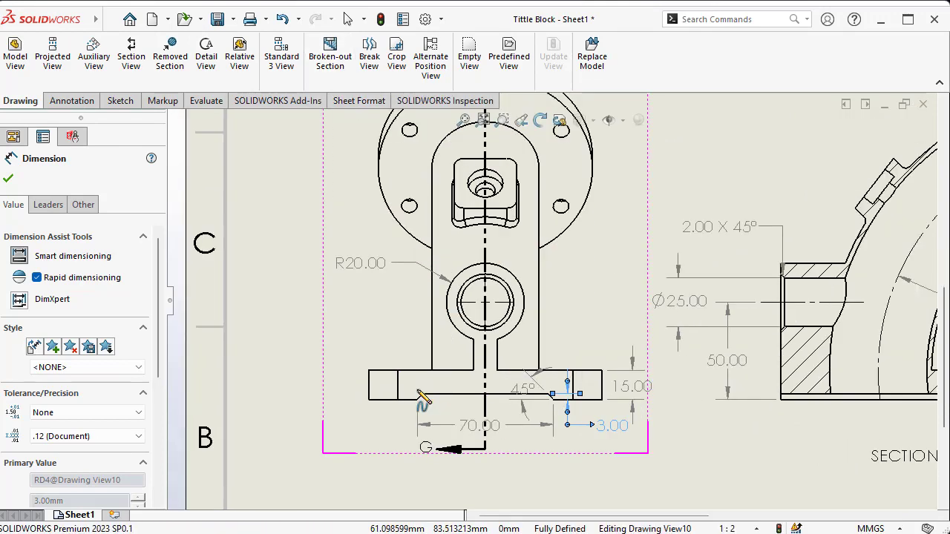
scroll(443, 371, "down", 1)
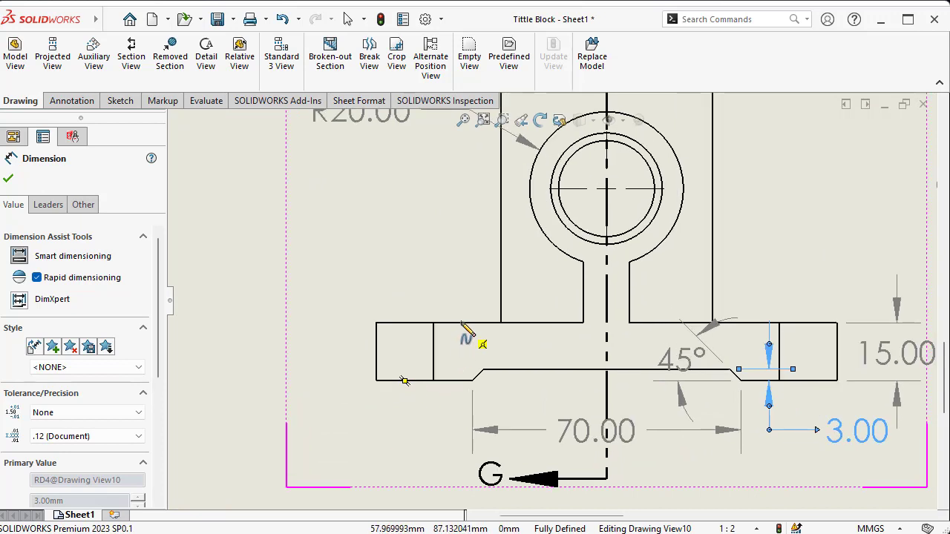
left_click(460, 324)
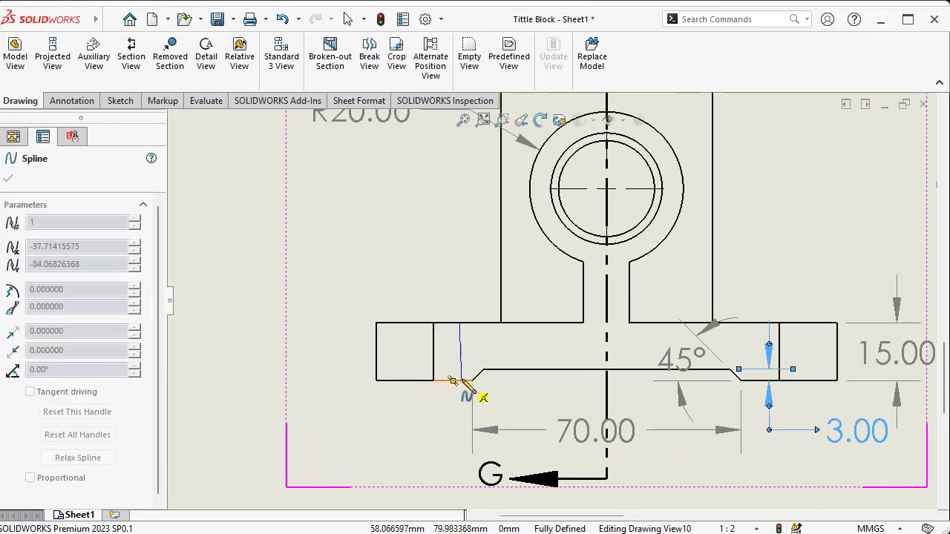
left_click(452, 380)
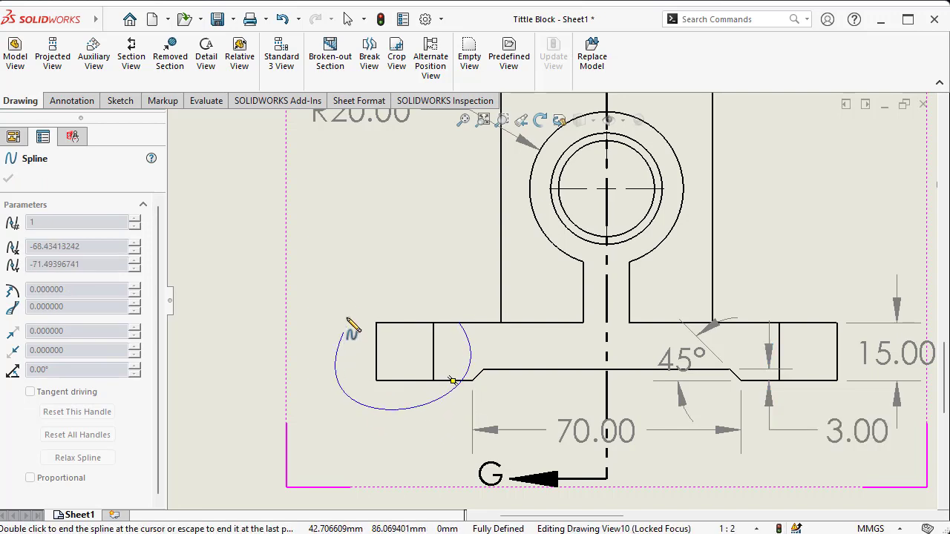
left_click(460, 324)
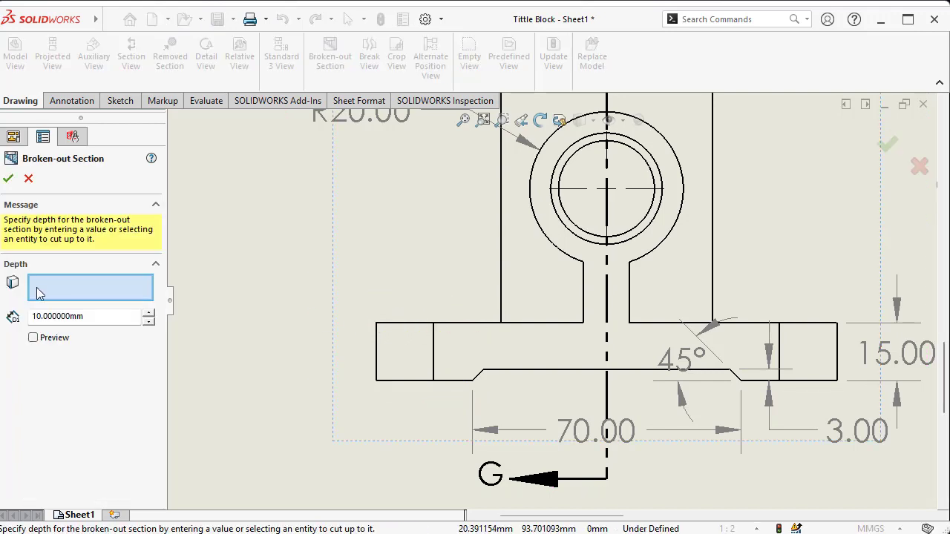
Try a broken-out section using the base plate's left edge as depth reference and examine the exposed hole
left_click(378, 356)
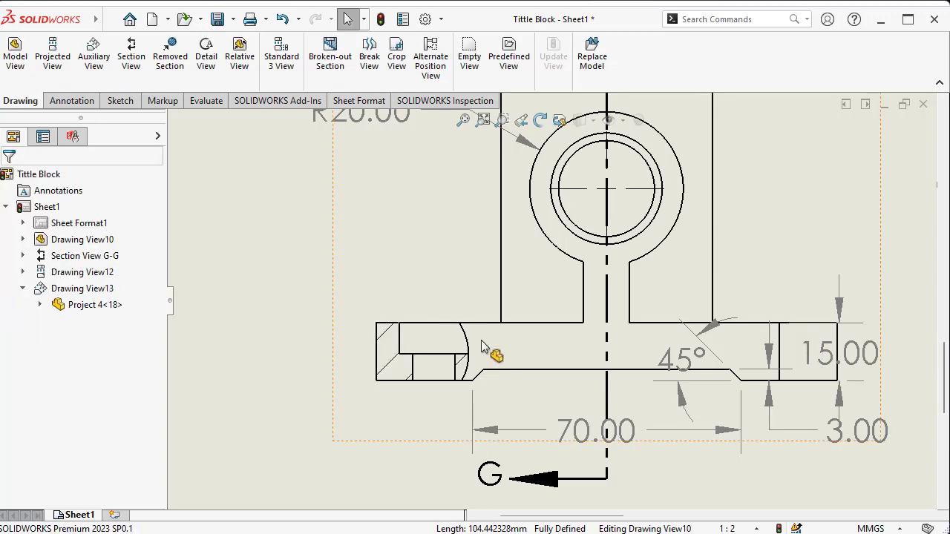
scroll(486, 356, "up", 3)
scroll(525, 320, "down", 5)
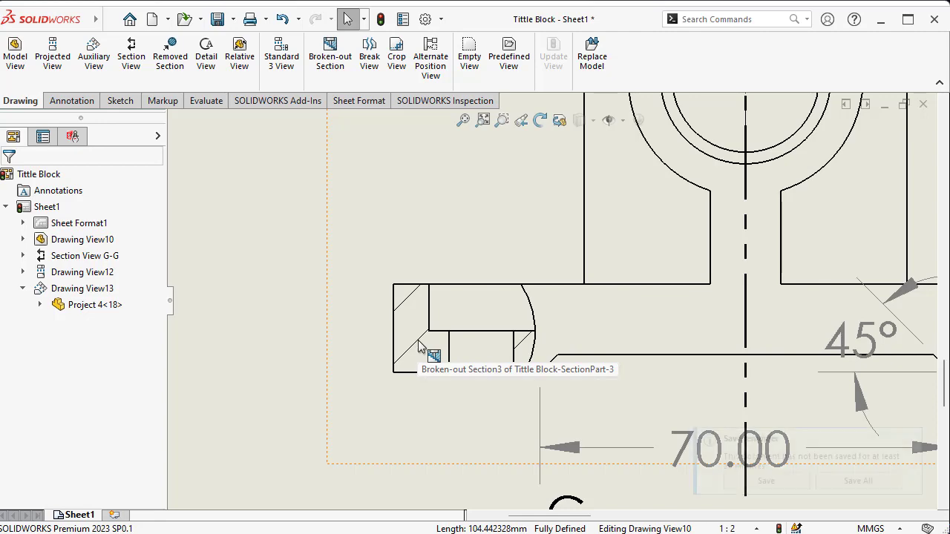
scroll(453, 333, "up", 3)
scroll(563, 305, "down", 3)
scroll(563, 306, "up", 3)
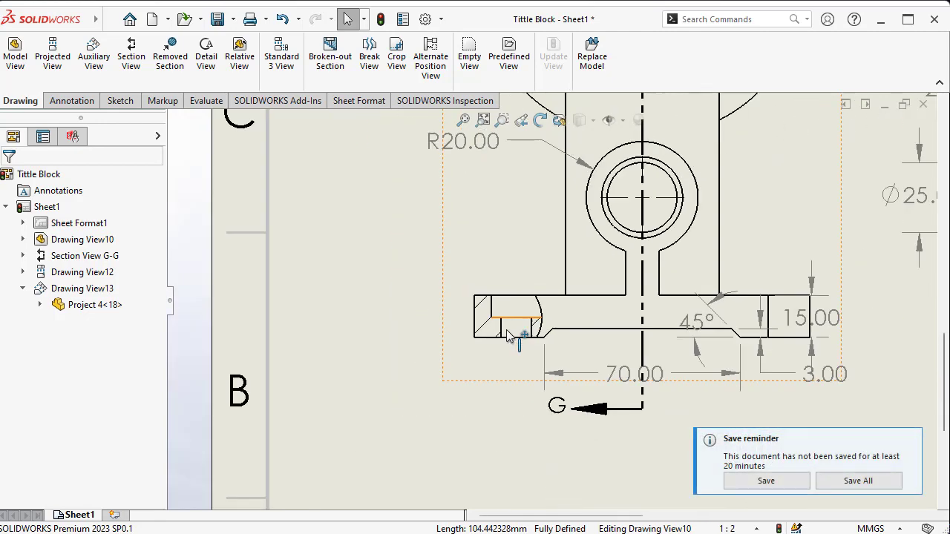
scroll(499, 315, "up", 3)
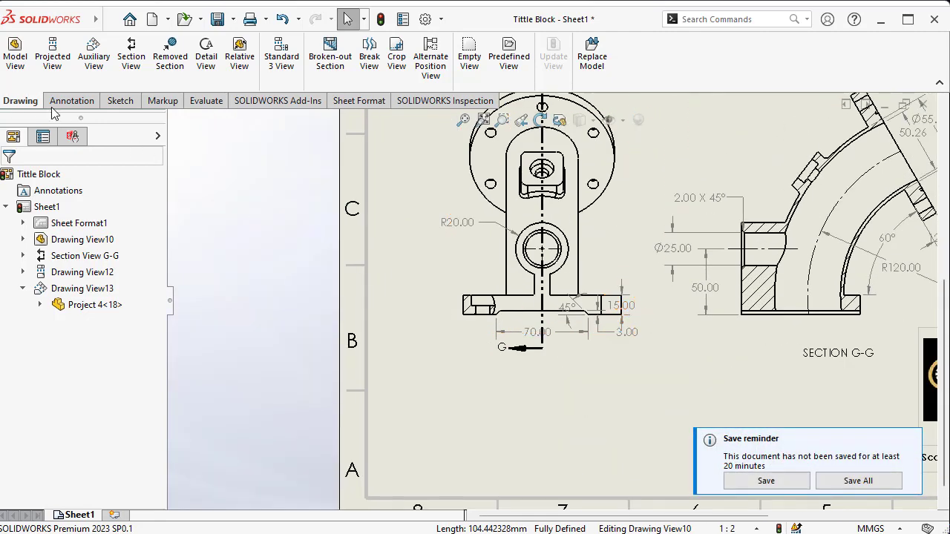
left_click(71, 100)
left_click(23, 56)
scroll(495, 307, "down", 4)
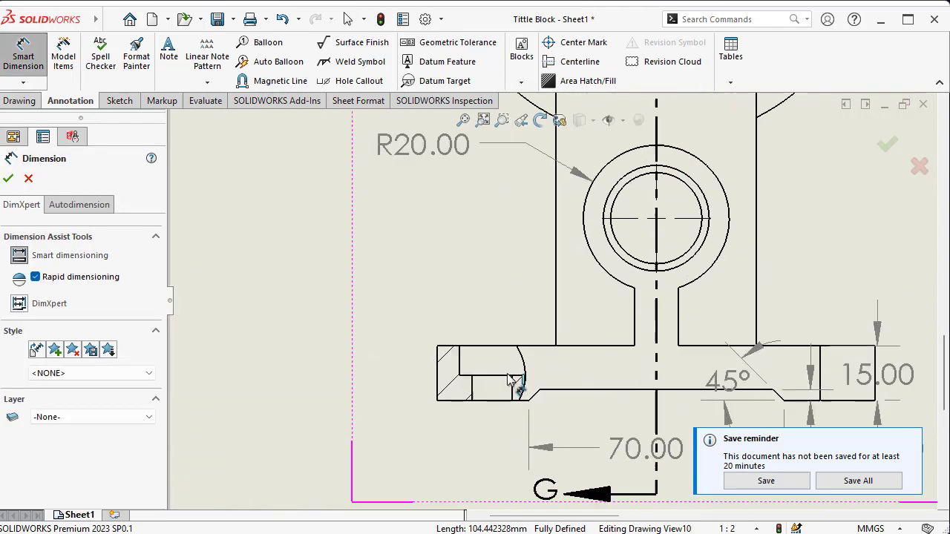
scroll(510, 380, "down", 2)
left_click(441, 336)
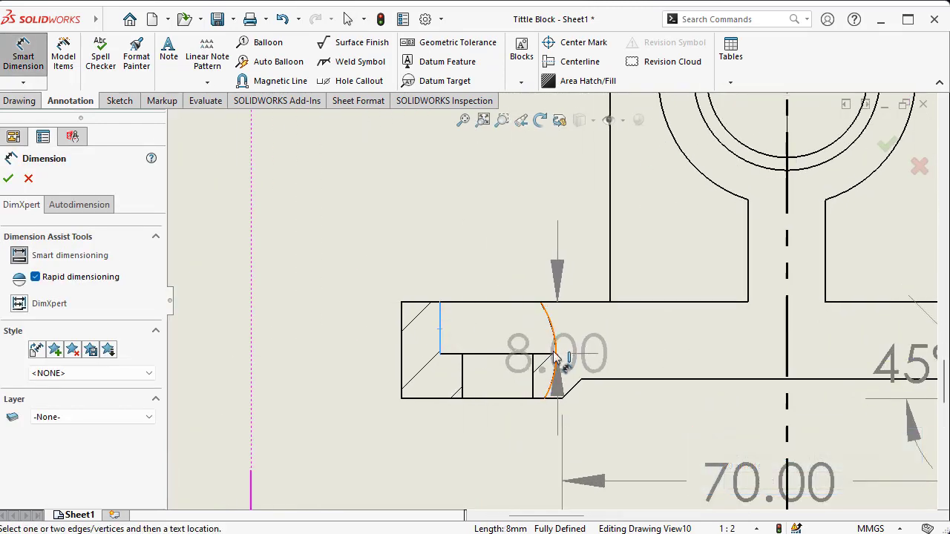
left_click(28, 180)
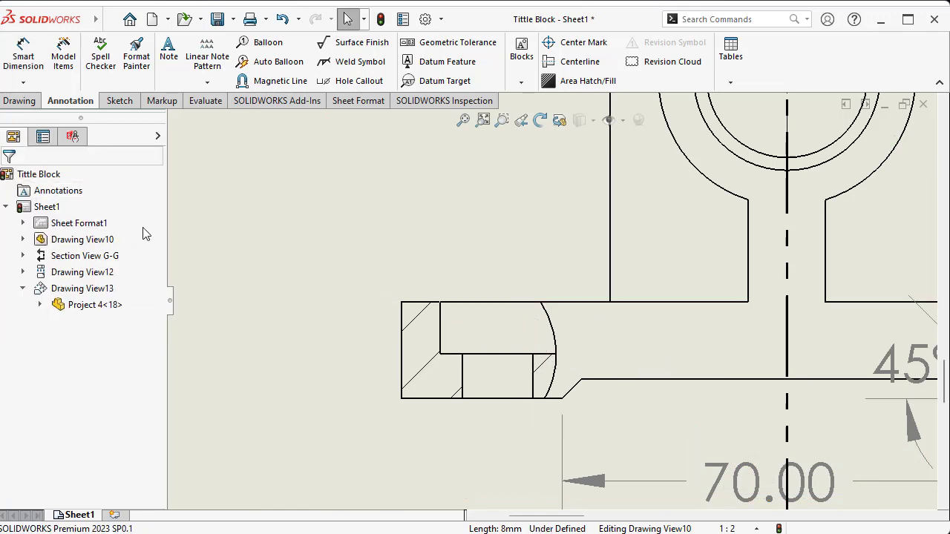
Undo the broken-out section and shift its closed spline to the right until it crosses the recess's left sloped edge
key("ctrl+z")
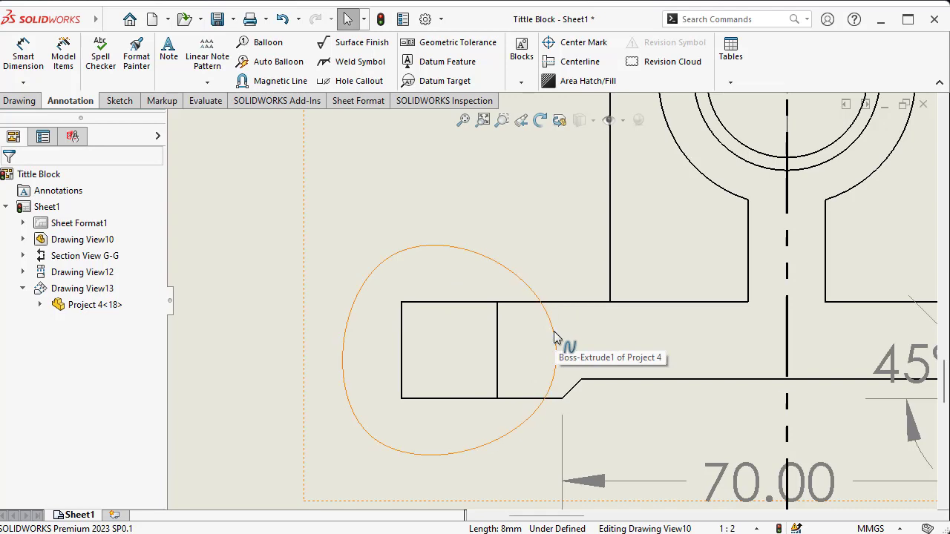
left_click_drag(554, 331, 572, 331)
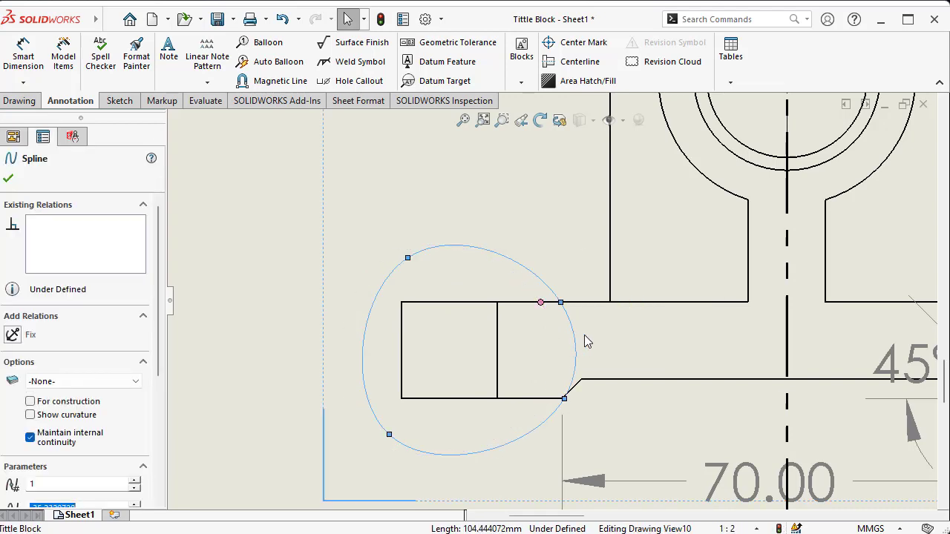
left_click_drag(575, 343, 588, 344)
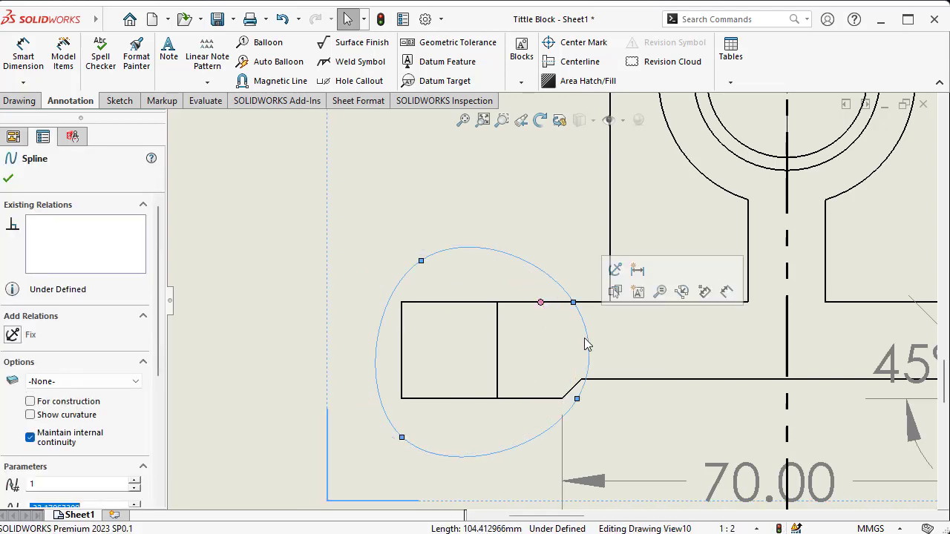
left_click(8, 180)
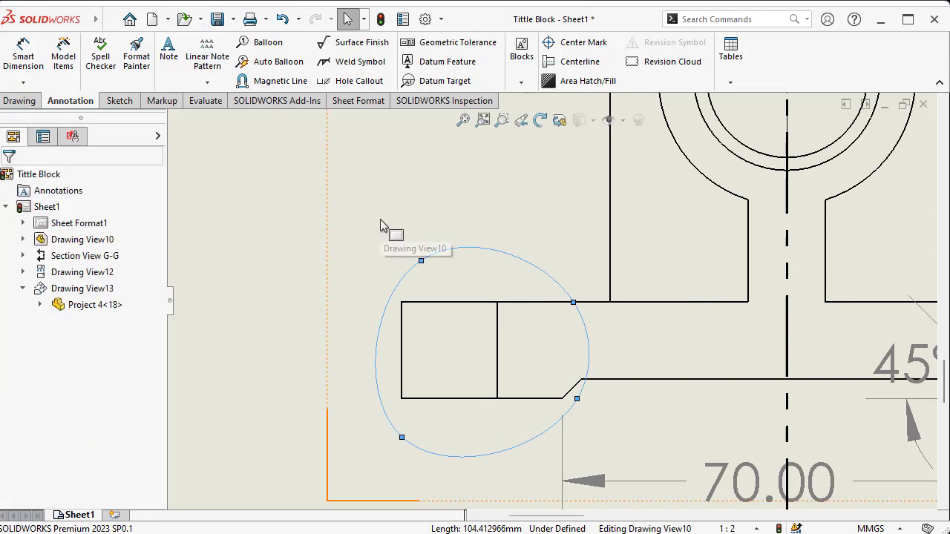
Create a broken-out section from the shifted closed spline to expose the counterbored hole in the base plate's left end
left_click(289, 213)
left_click(490, 250)
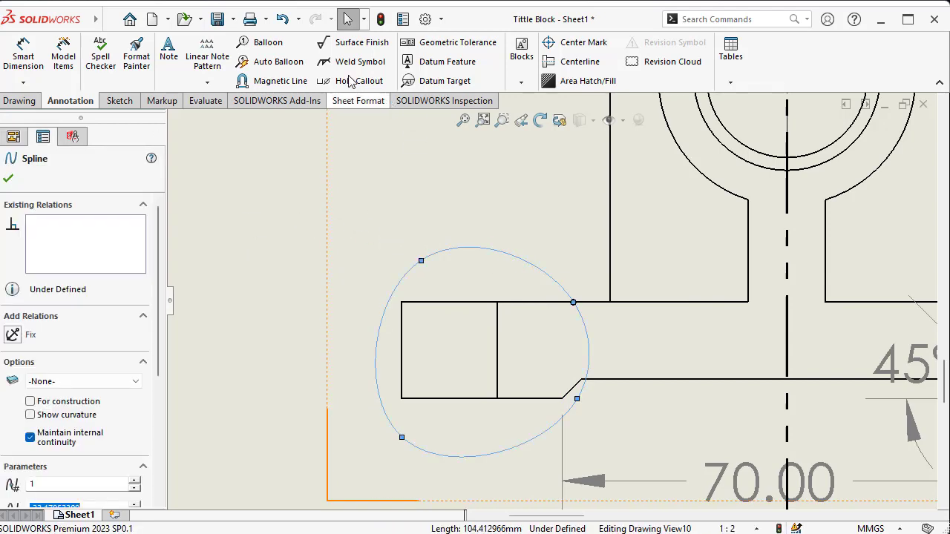
left_click(8, 181)
left_click(18, 100)
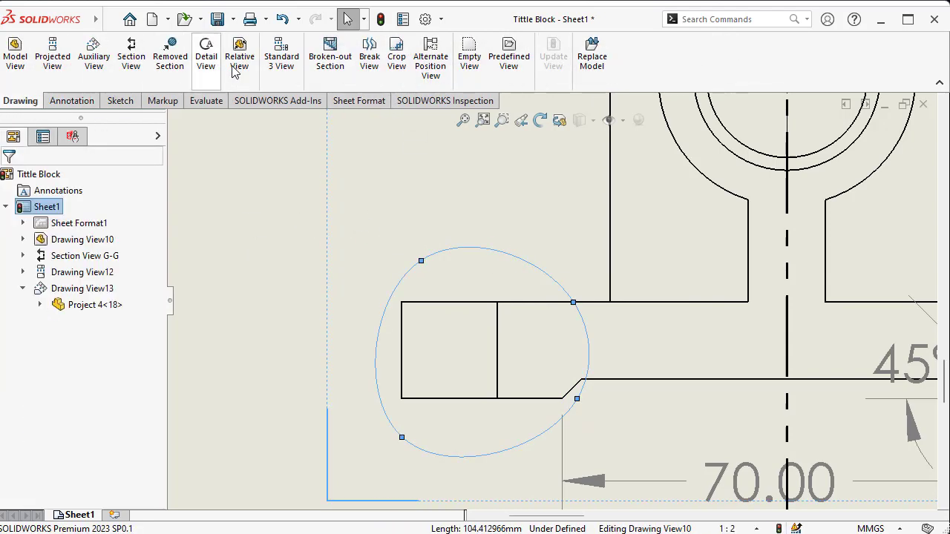
left_click(317, 53)
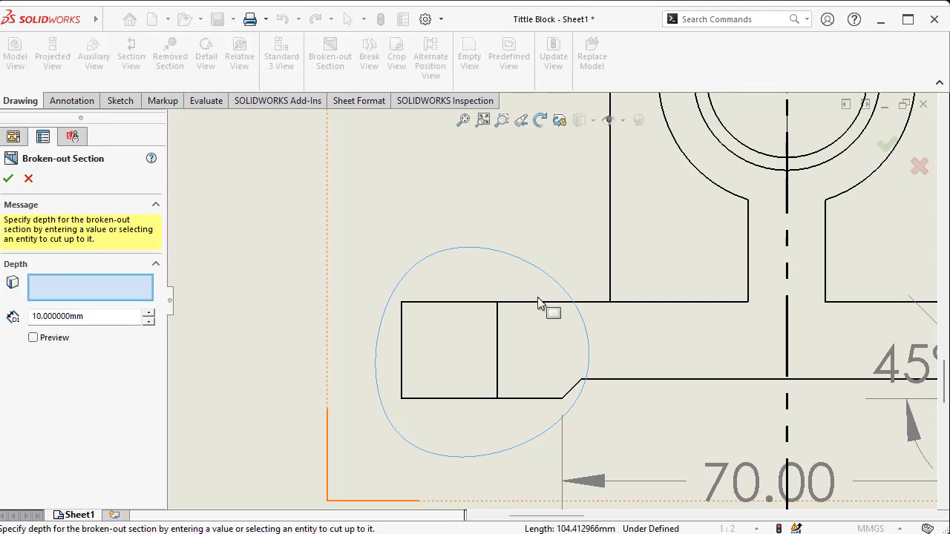
left_click(8, 178)
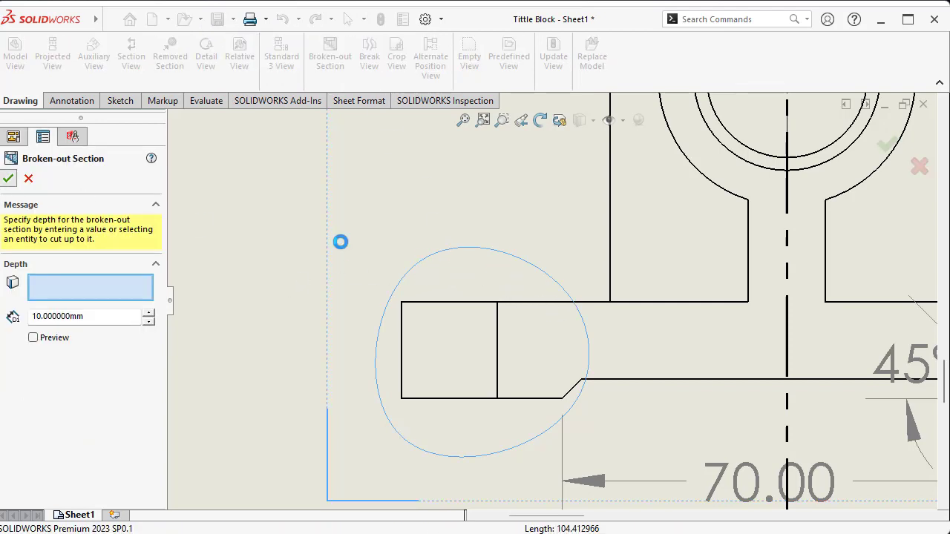
left_click(496, 271)
scroll(455, 332, "up", 6)
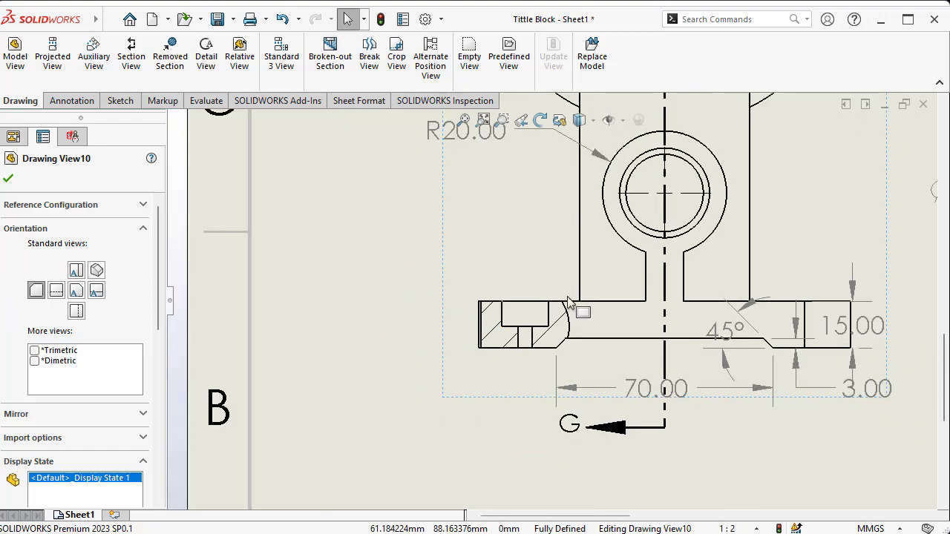
scroll(562, 329, "down", 3)
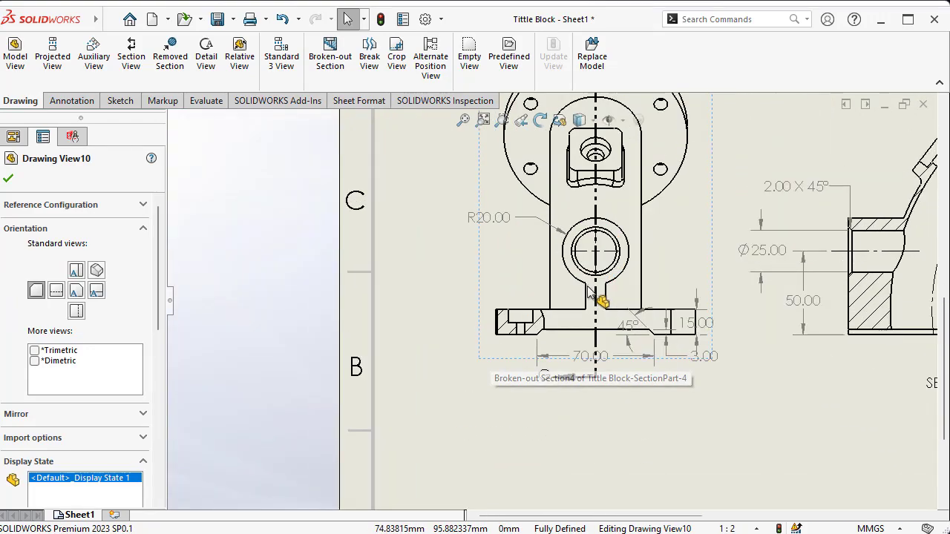
scroll(618, 282, "up", 5)
scroll(618, 282, "down", 6)
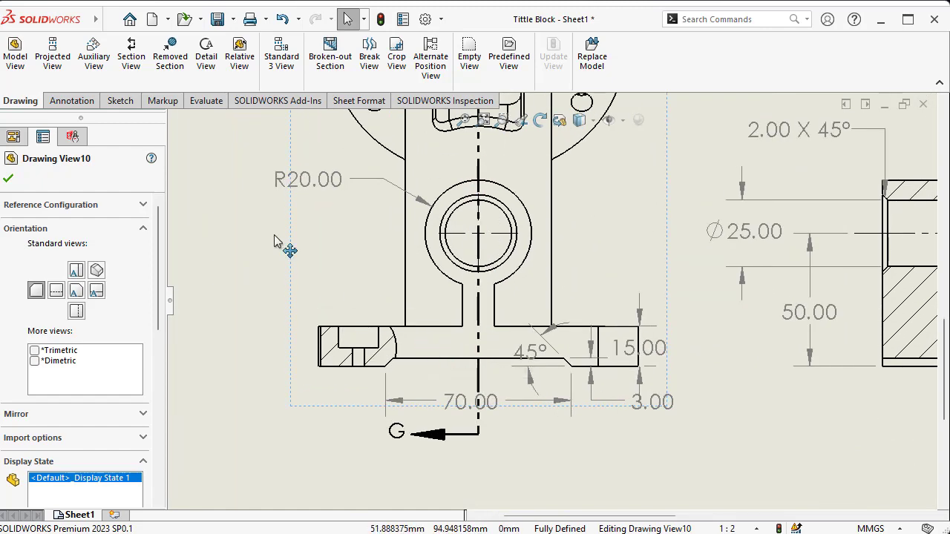
Dimension the counterbore's depth between the base plate's top edge and the counterbore floor, placing the text left of the plate
left_click(20, 59)
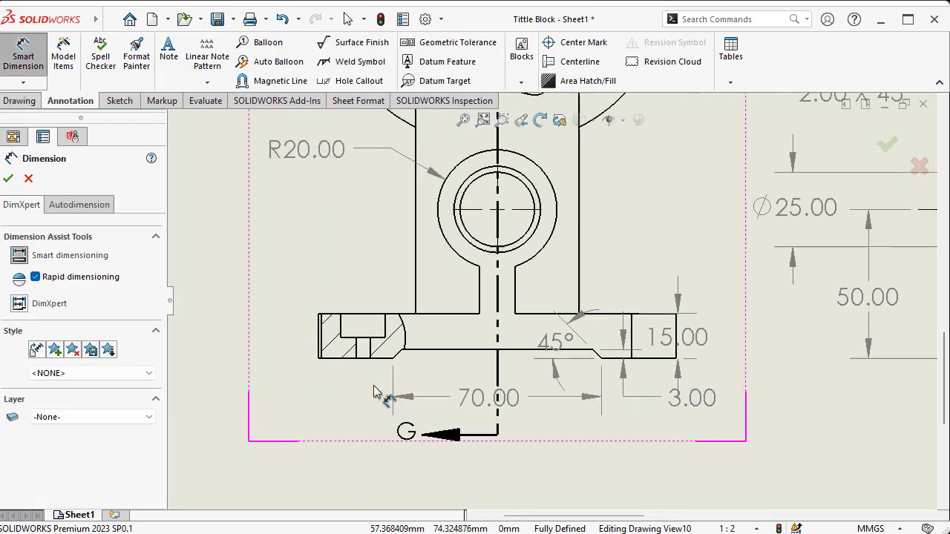
scroll(358, 310, "down", 2)
left_click(377, 271)
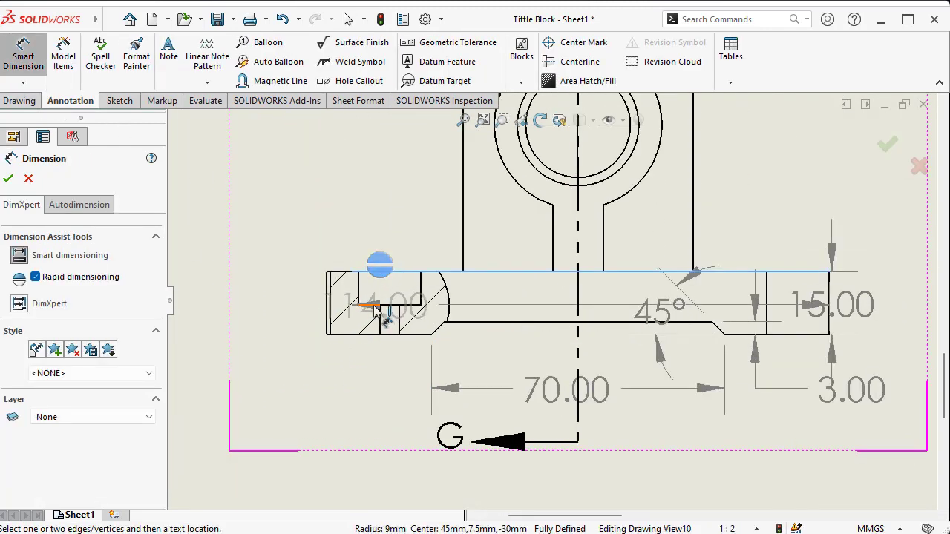
left_click(373, 305)
left_click(263, 297)
Add a diameter dimension to the outer circle of the plan view's lower-left counterbored hole, placing it outside the plate's lower-left corner
key("f")
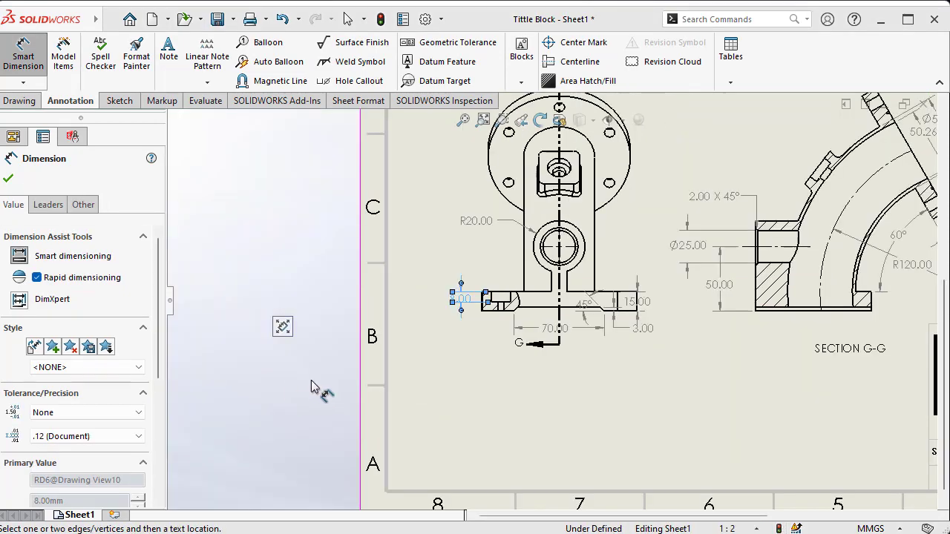
scroll(561, 226, "down", 8)
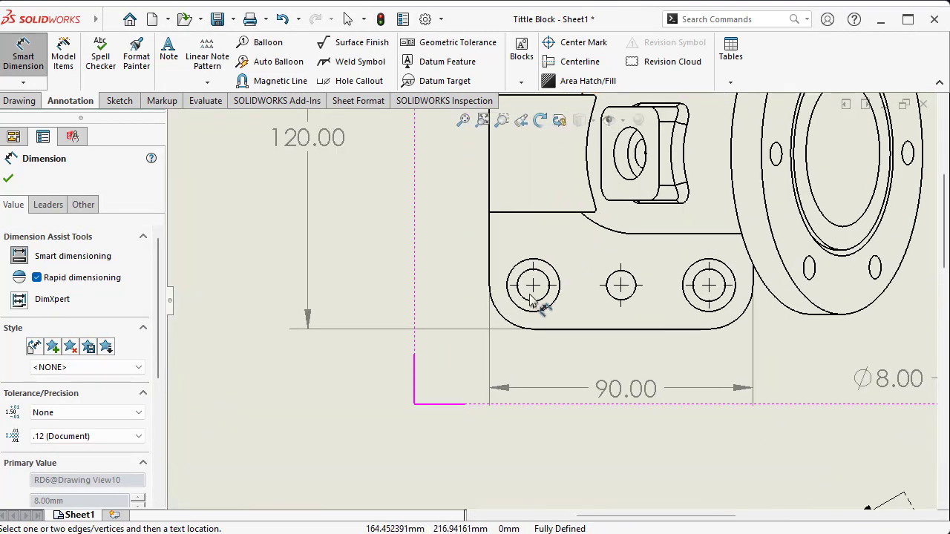
scroll(541, 297, "up", 4)
key("f")
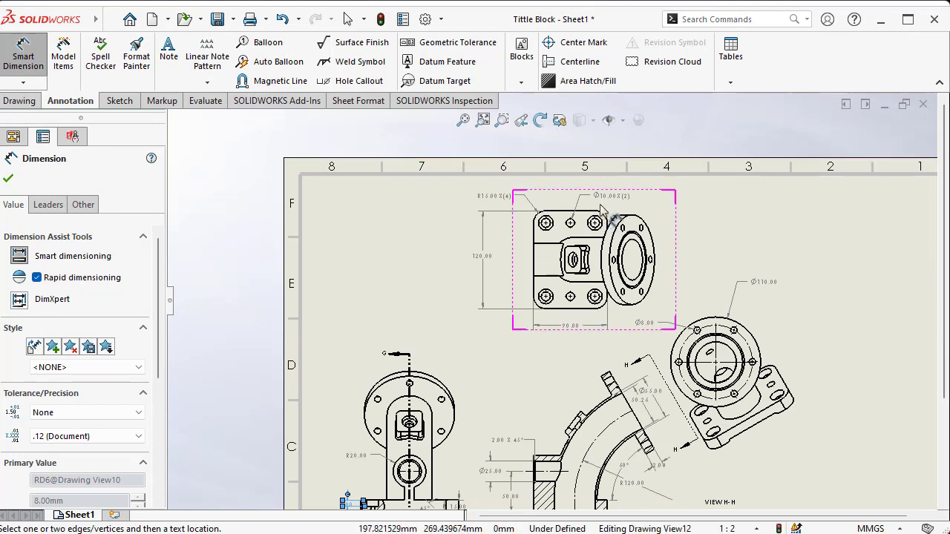
scroll(538, 350, "down", 4)
scroll(528, 382, "down", 2)
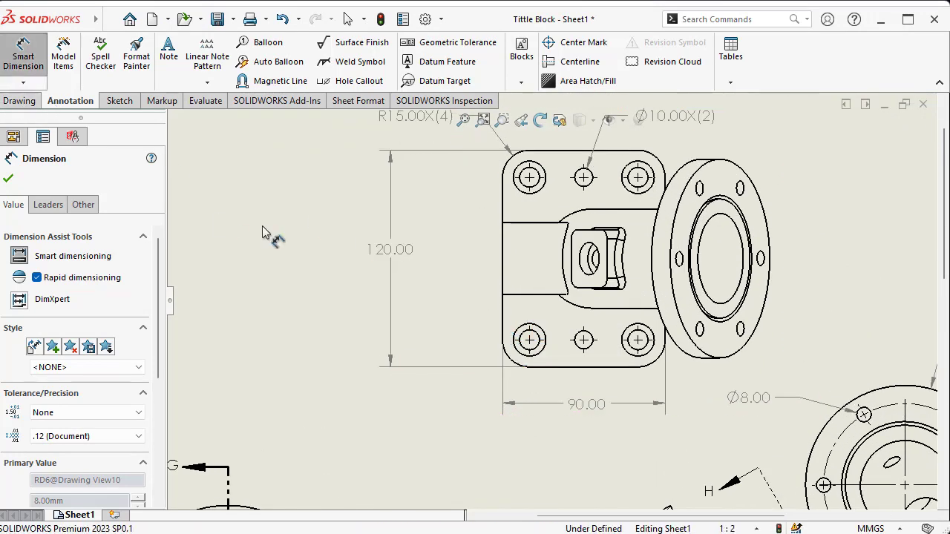
left_click(529, 340)
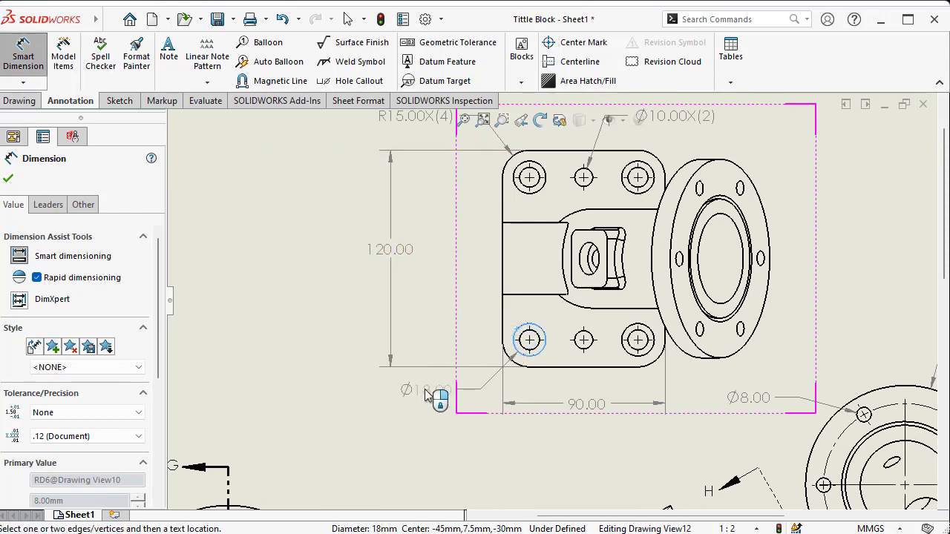
left_click(426, 389)
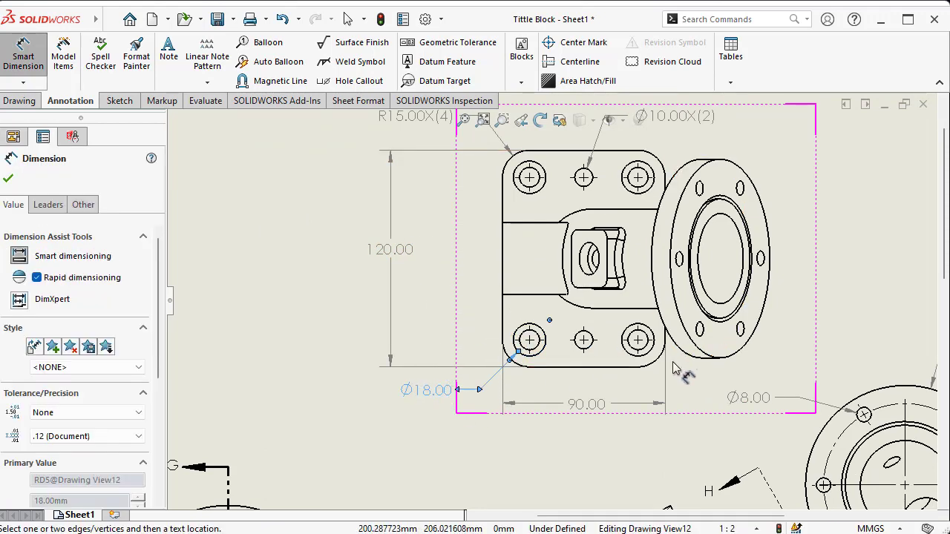
left_click(639, 341)
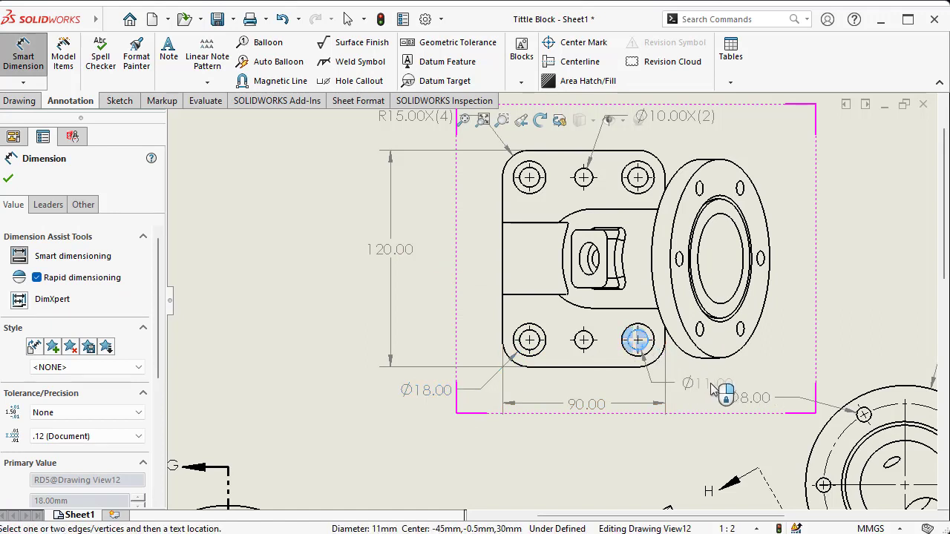
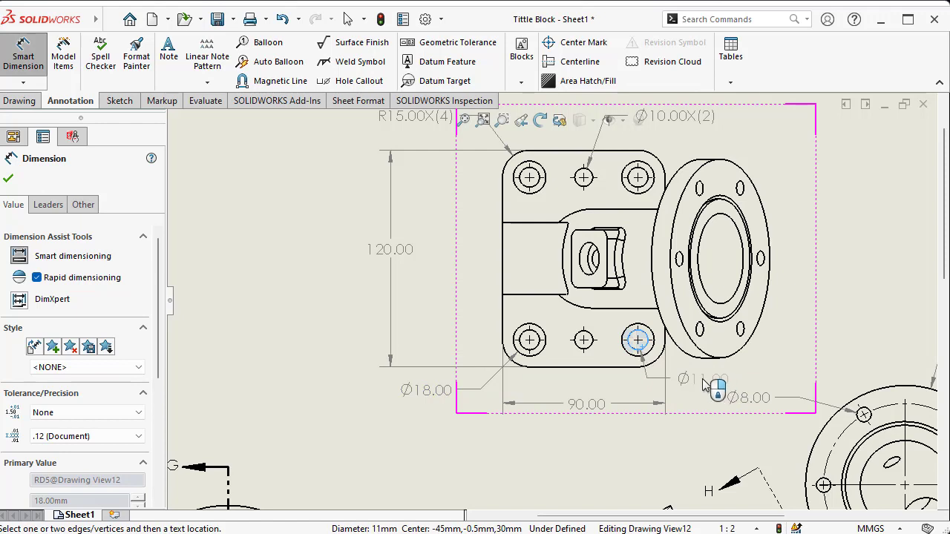
key("Escape")
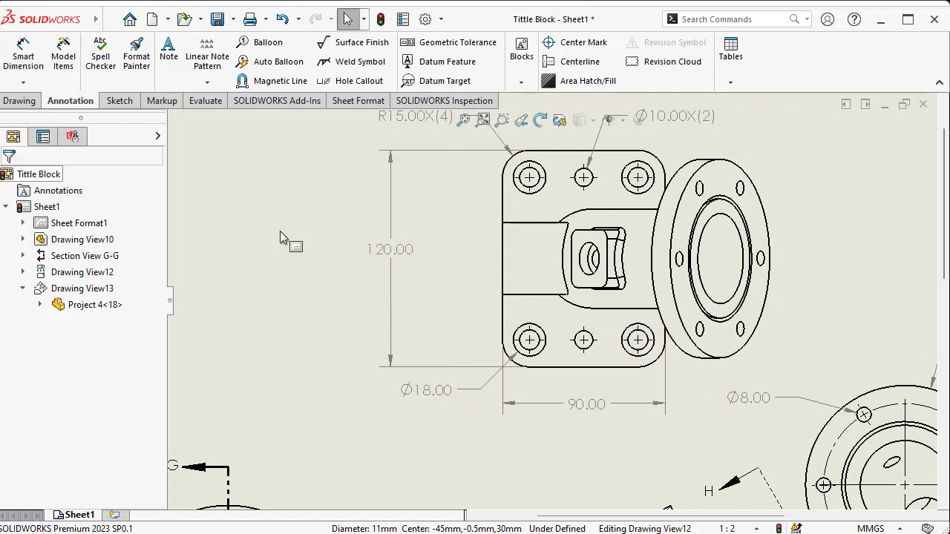
Add a diameter dimension to the inner circle of the plan view's lower-left counterbored hole, placing its text outside the plate
left_click(23, 56)
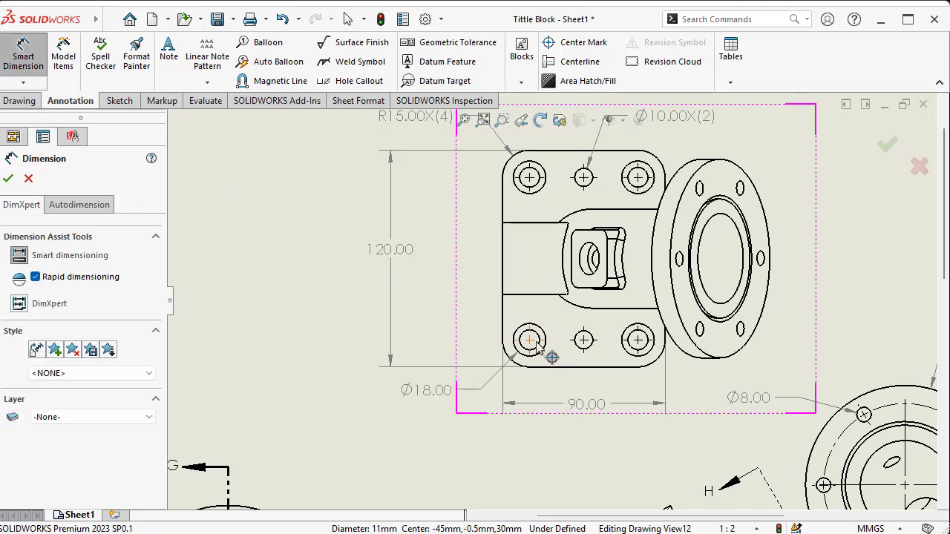
left_click(528, 340)
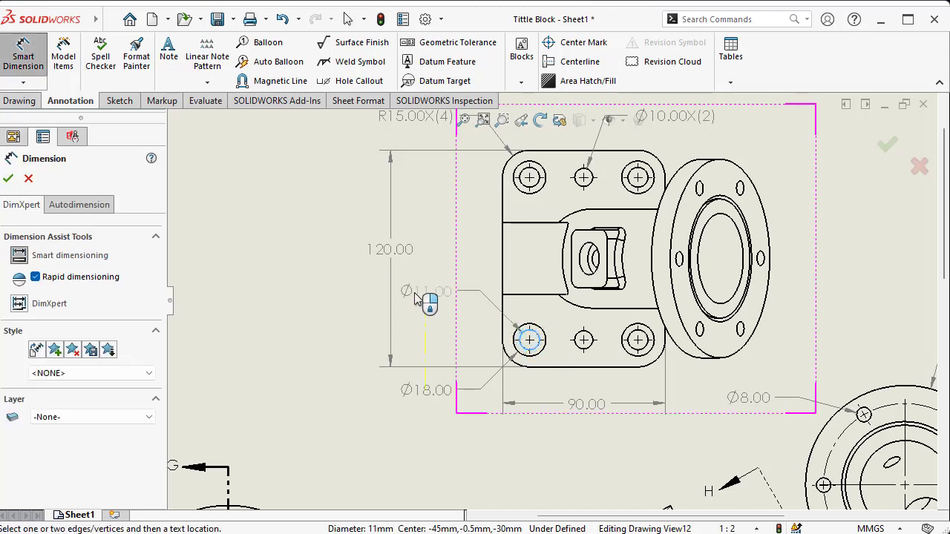
left_click(415, 305)
scroll(393, 371, "up", 1)
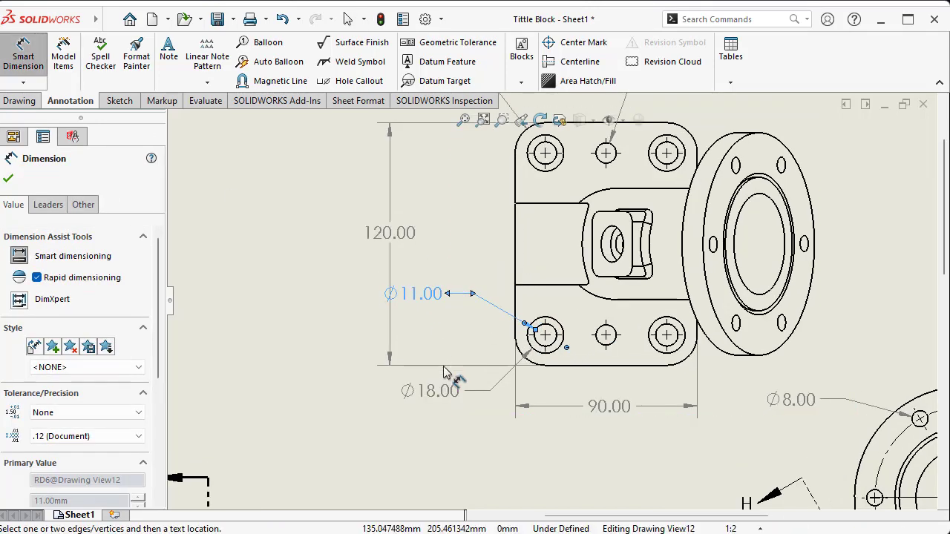
Append "X4)" to the inner circle's diameter dimension text
scroll(76, 472, "down", 4)
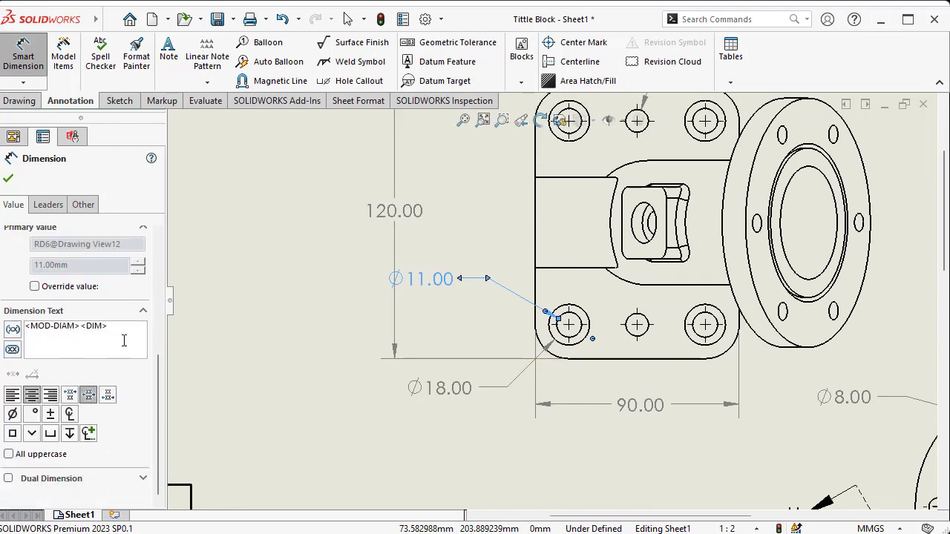
type("X")
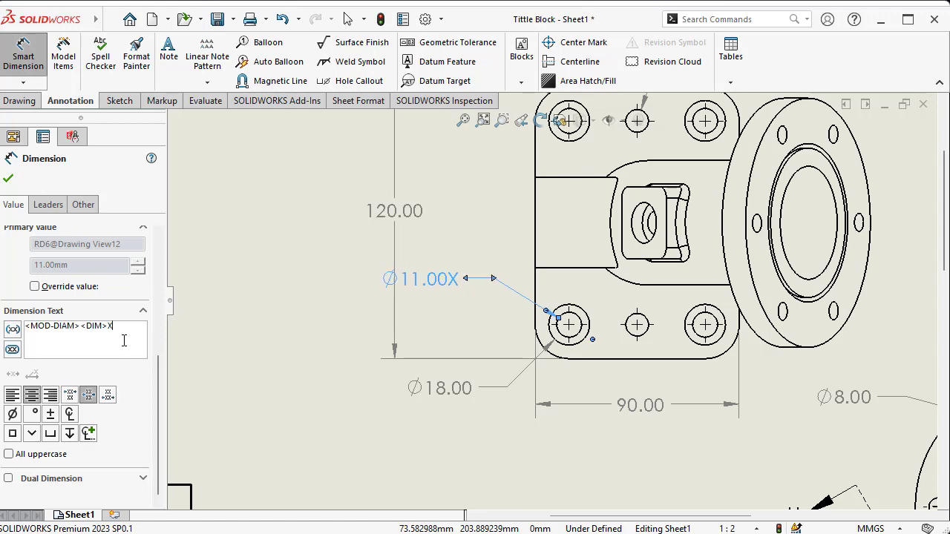
type("4")
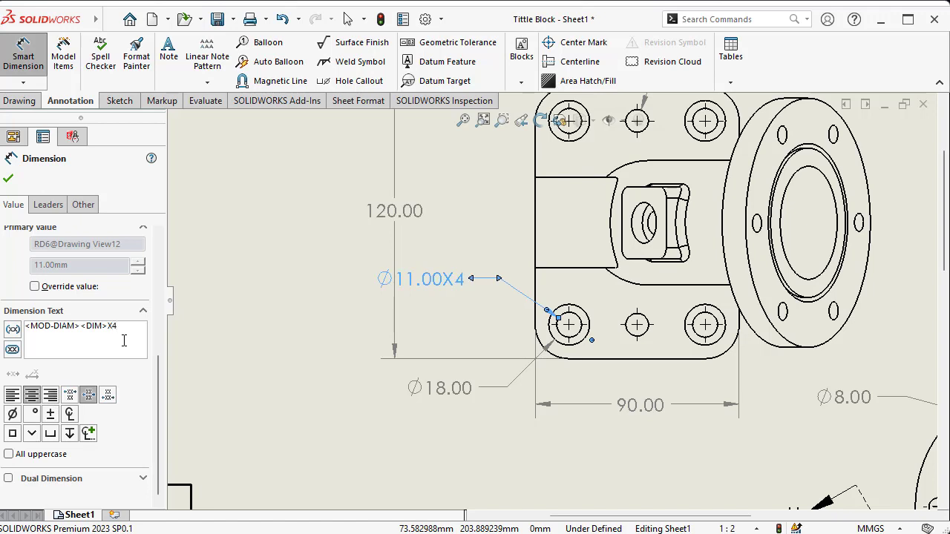
type(")")
left_click(9, 180)
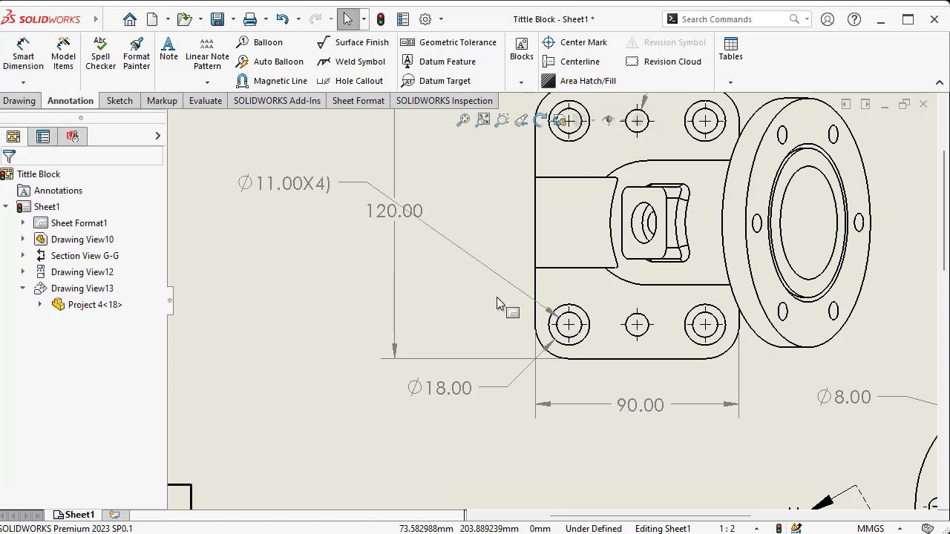
Append "X(4)" to the counterbore's outer diameter dimension below the plate's lower-left corner
left_click(440, 395)
scroll(96, 412, "down", 2)
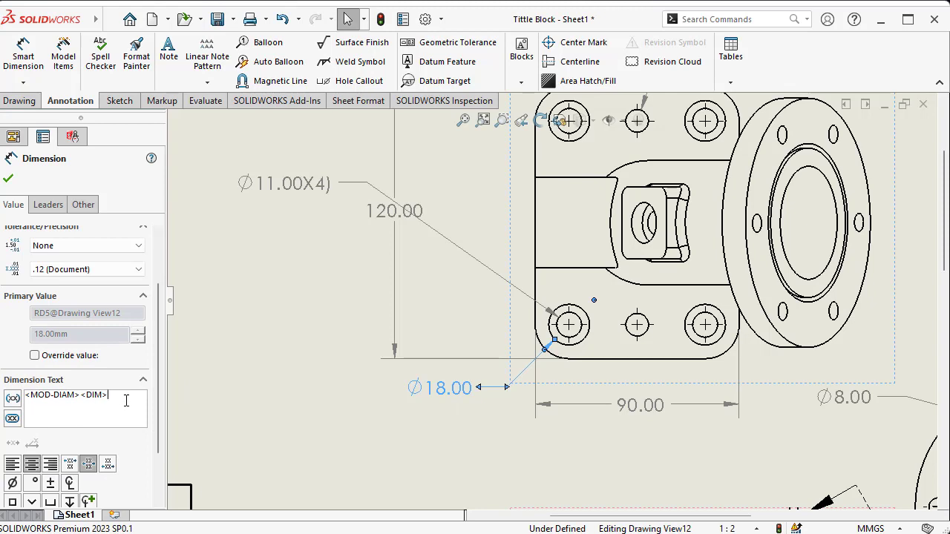
type("X(4")
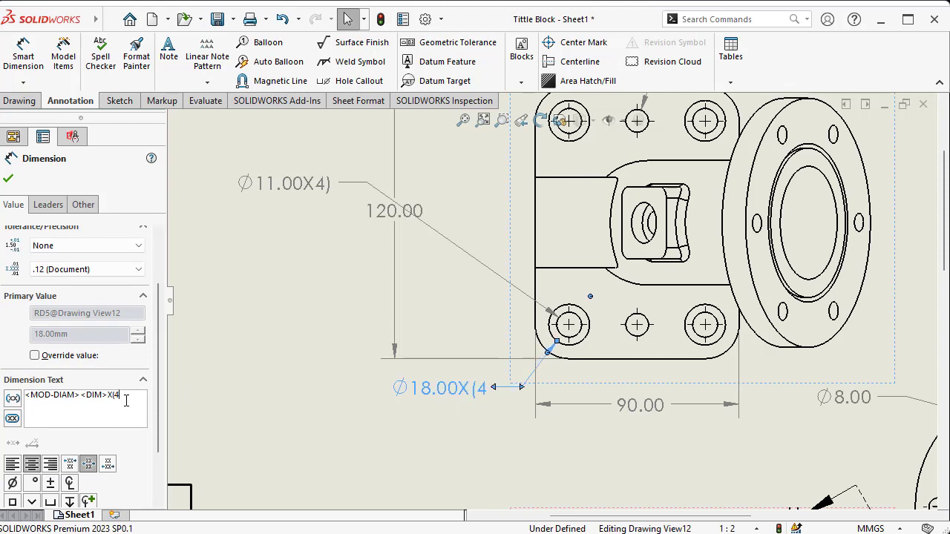
type(")")
left_click(8, 178)
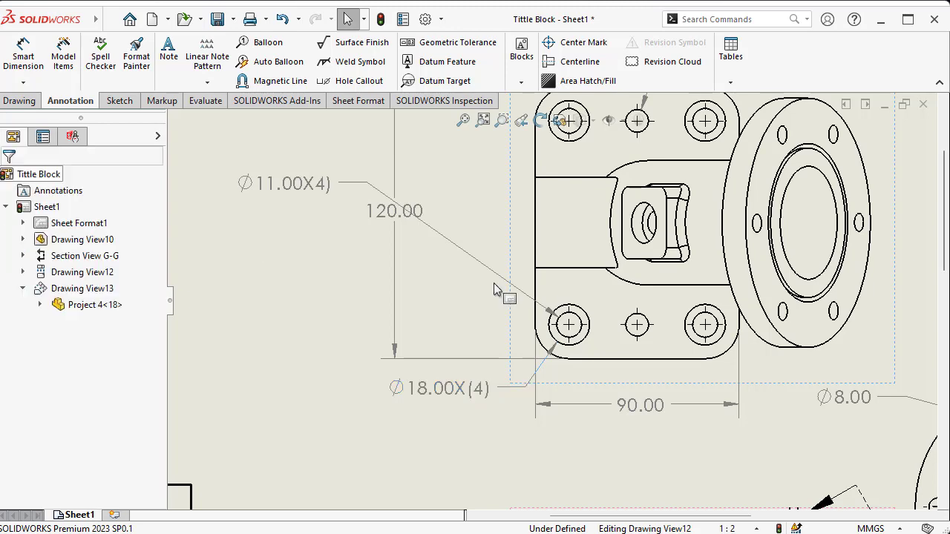
Reposition the inner-hole and counterbore diameter dimensions closer to the plan view's lower-left hole, clear of the plate's height dimension
scroll(619, 296, "up", 5)
scroll(499, 293, "down", 3)
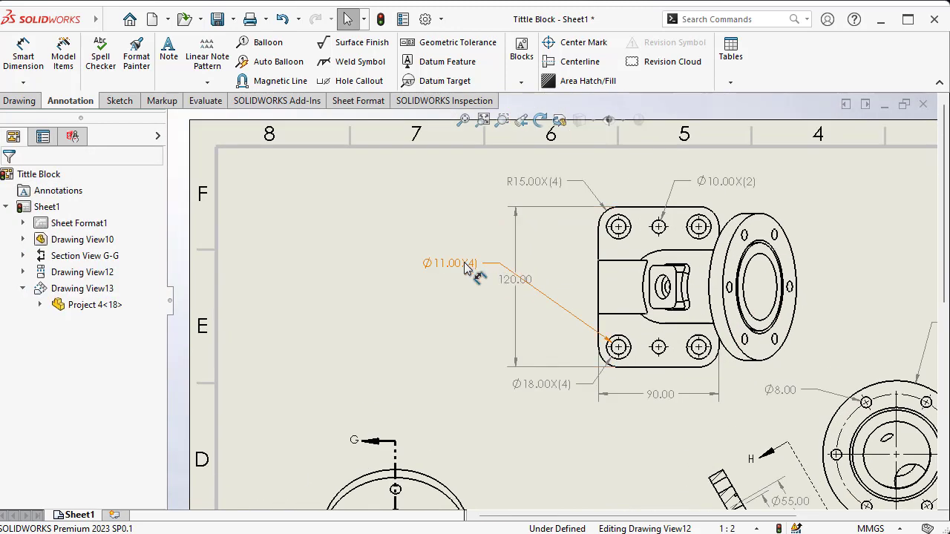
left_click_drag(466, 269, 543, 326)
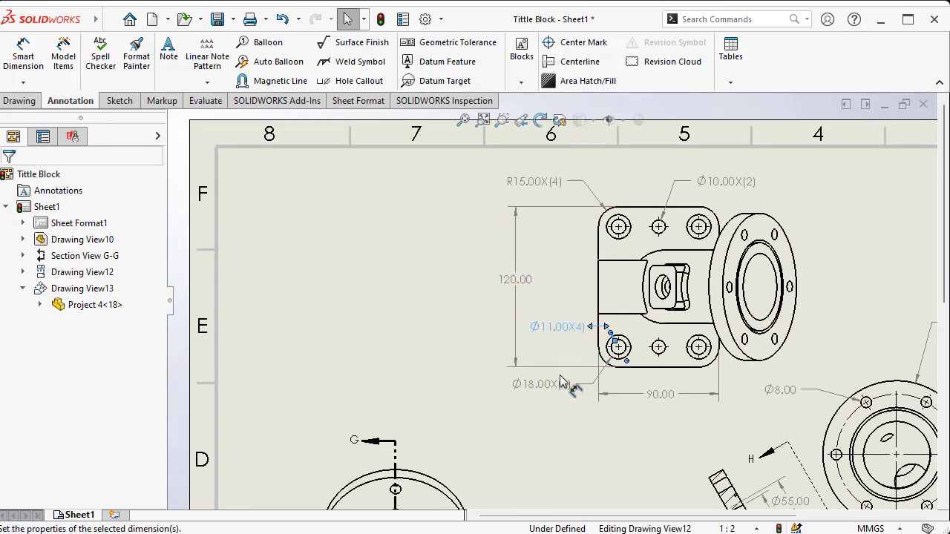
left_click_drag(544, 385, 560, 383)
Start a detail view with a circle of about 21.8 mm radius around the counterbored boss on Section G-G's curved wall
scroll(536, 334, "up", 3)
scroll(535, 343, "up", 3)
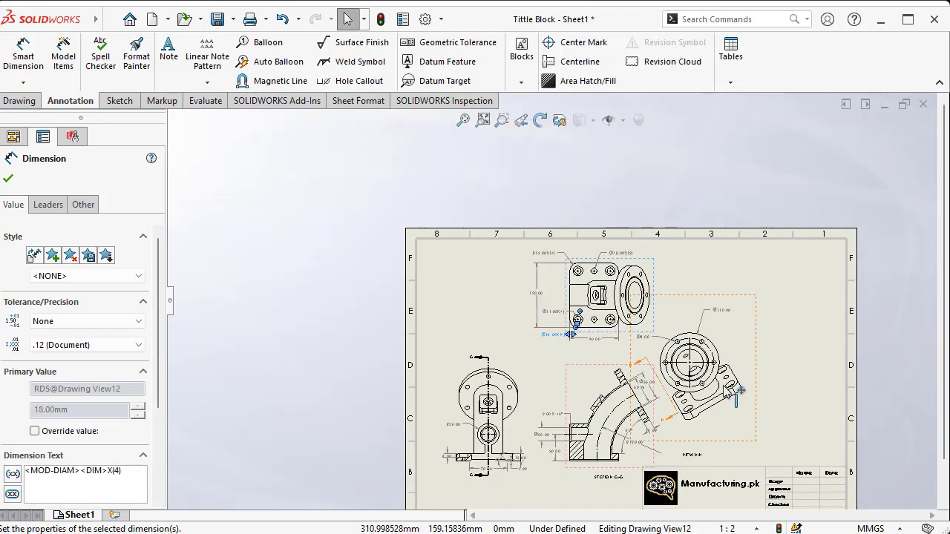
scroll(499, 360, "down", 4)
scroll(499, 361, "up", 4)
scroll(528, 294, "down", 3)
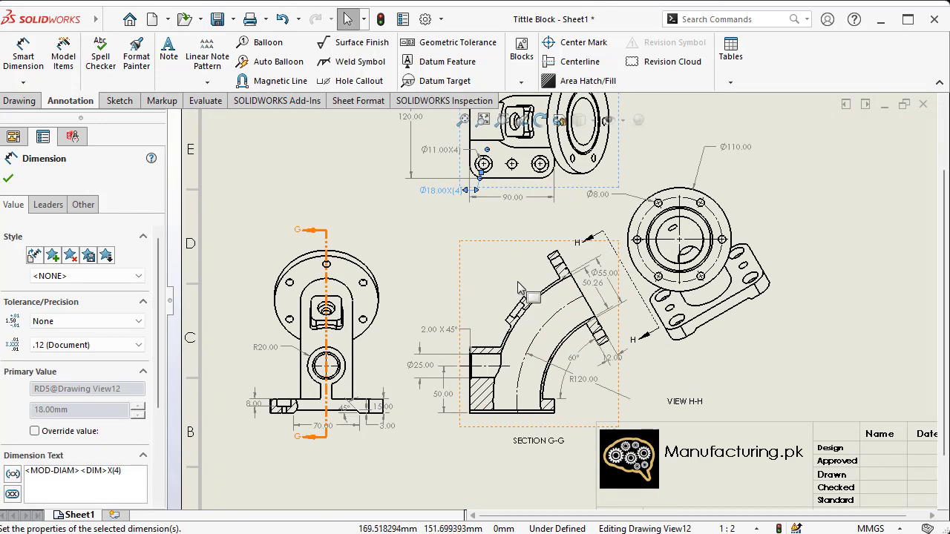
scroll(531, 291, "down", 2)
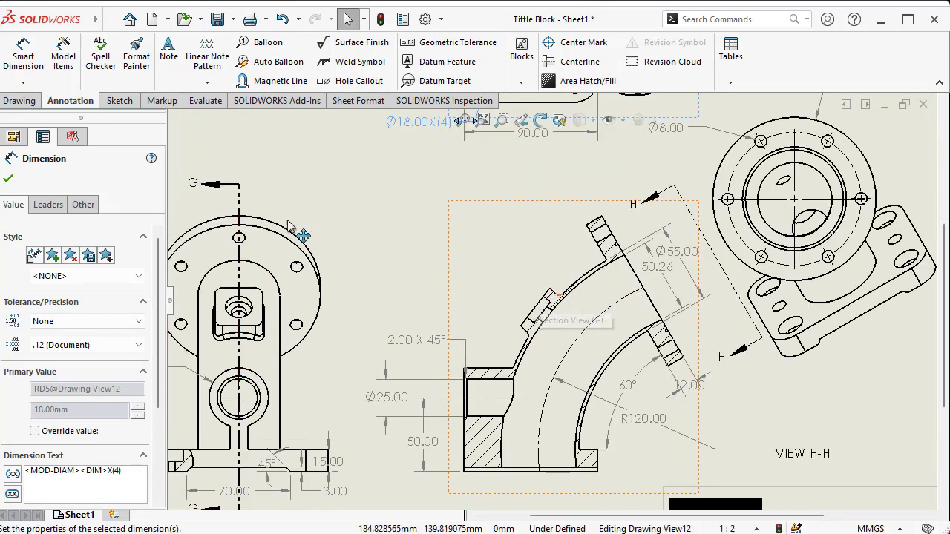
left_click(4, 103)
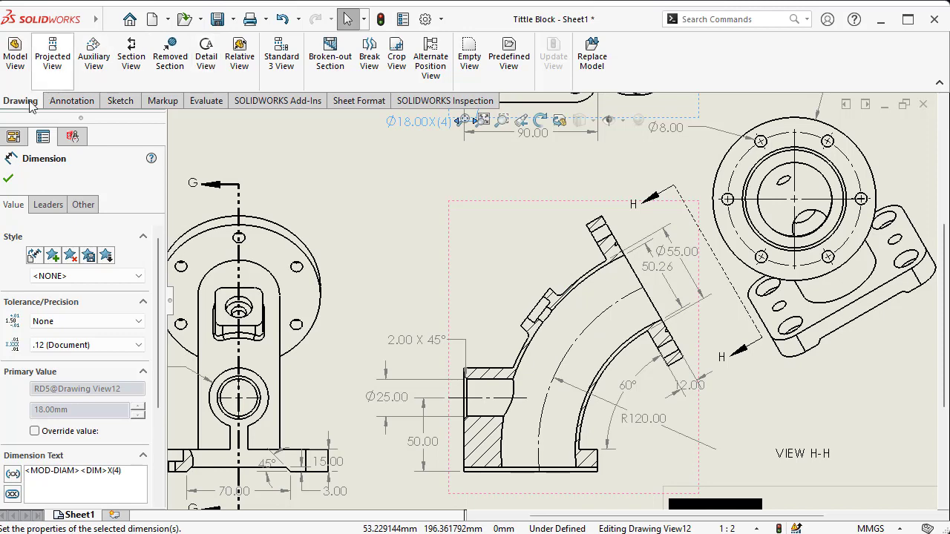
key("Escape")
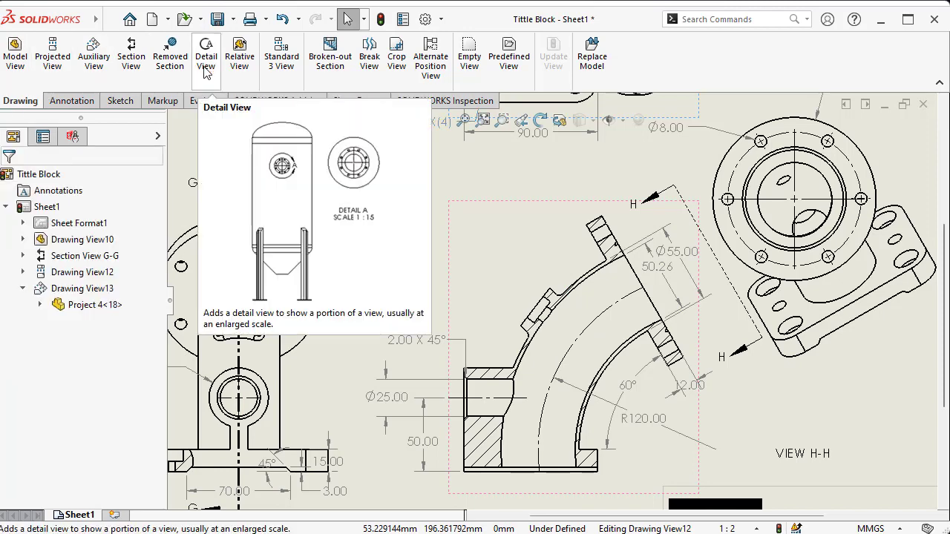
left_click(206, 65)
scroll(576, 371, "down", 4)
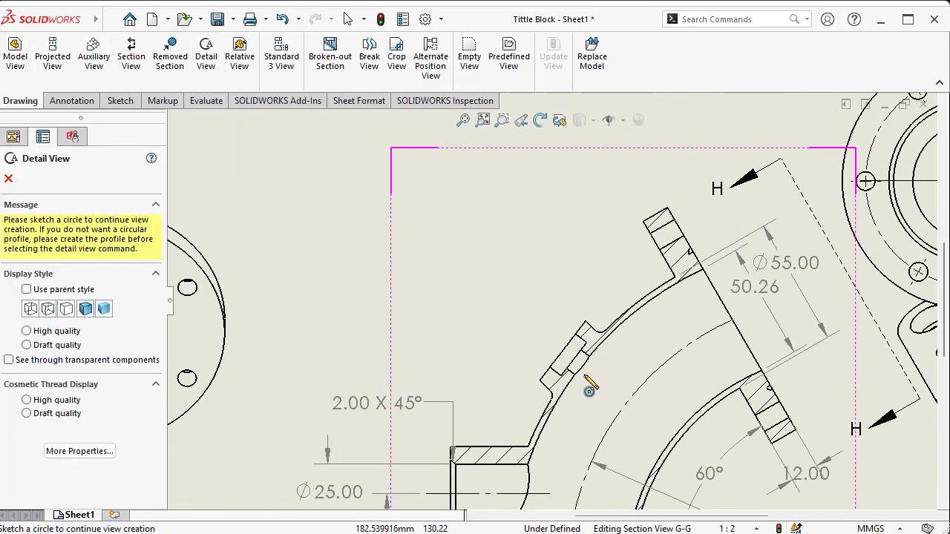
scroll(566, 341, "down", 3)
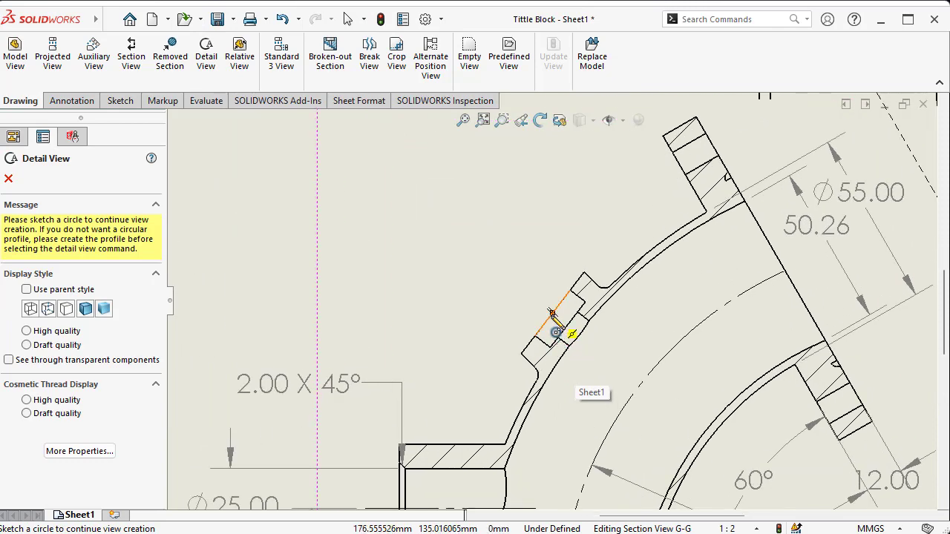
left_click(551, 312)
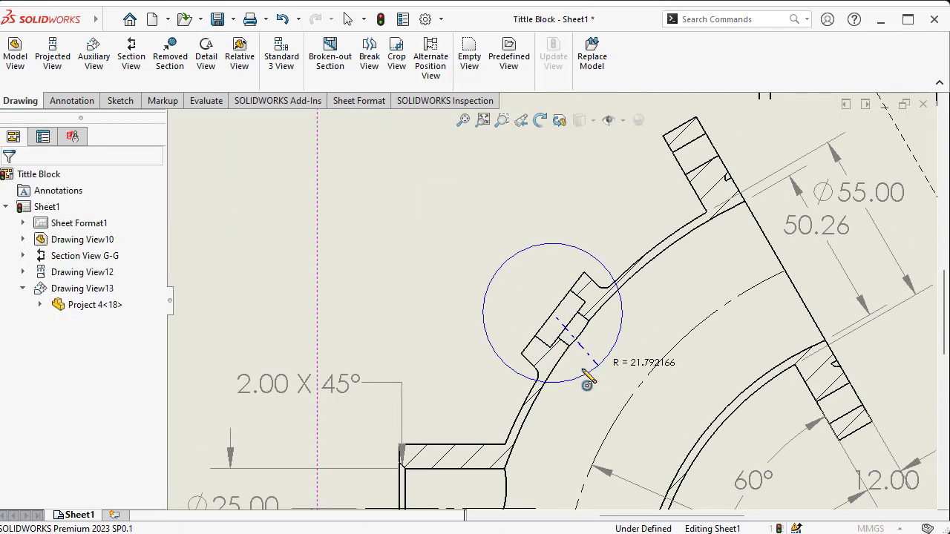
left_click(584, 373)
left_click(570, 370)
Place the boss's detail view above and between the front view and Section G-G, shifting it slightly down toward the section
scroll(554, 301, "up", 7)
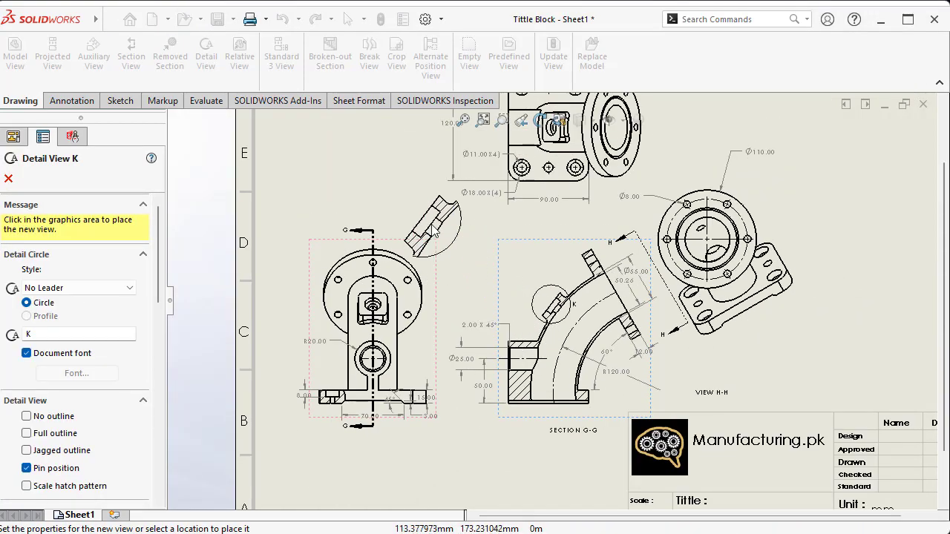
scroll(417, 217, "down", 3)
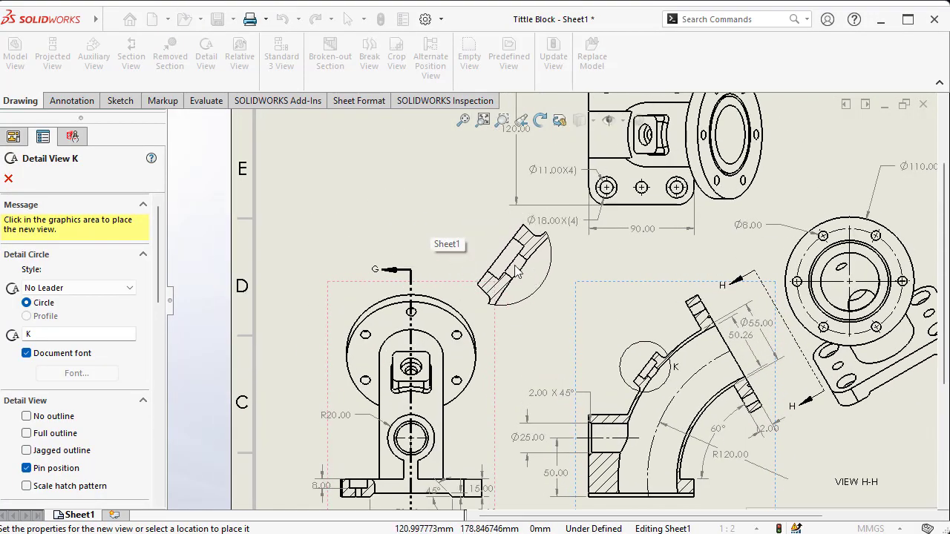
left_click(507, 273)
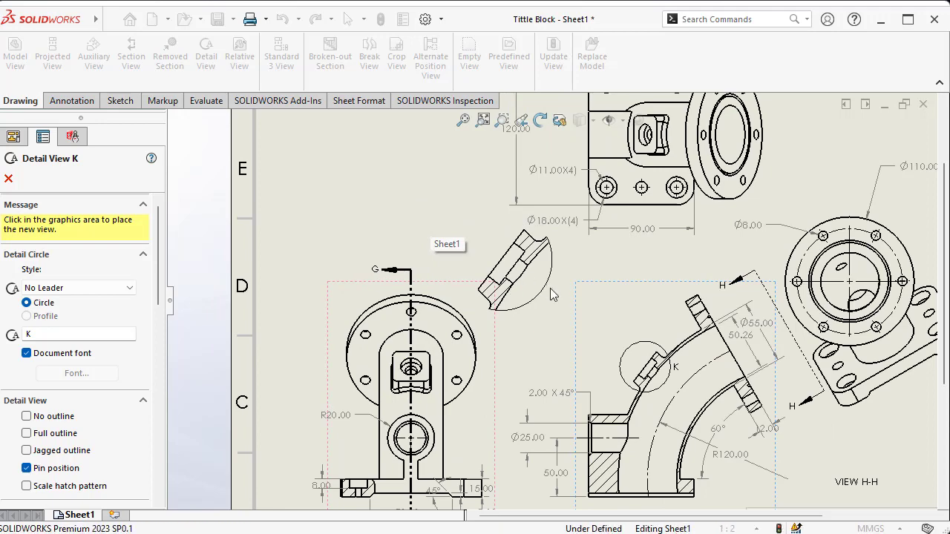
scroll(511, 274, "up", 5)
scroll(545, 345, "up", 3)
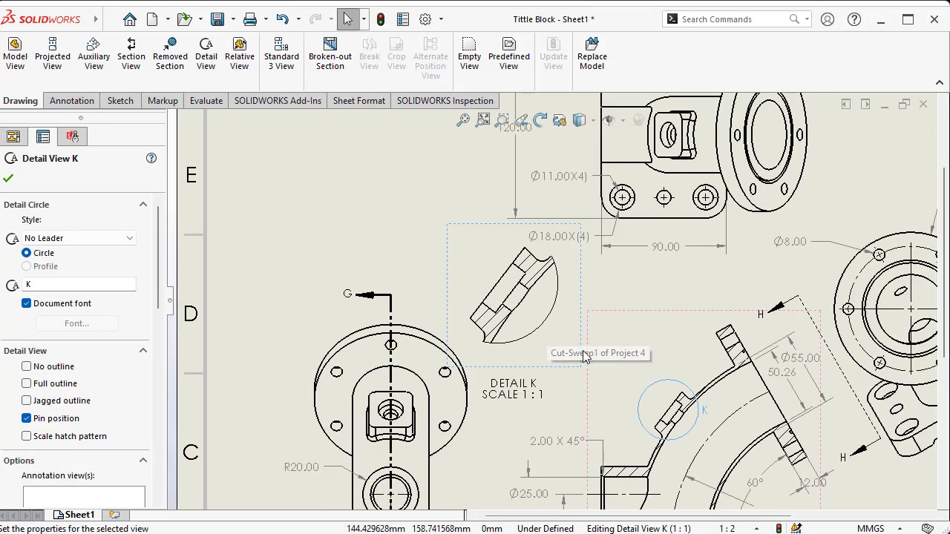
left_click_drag(583, 377, 613, 408)
left_click(6, 179)
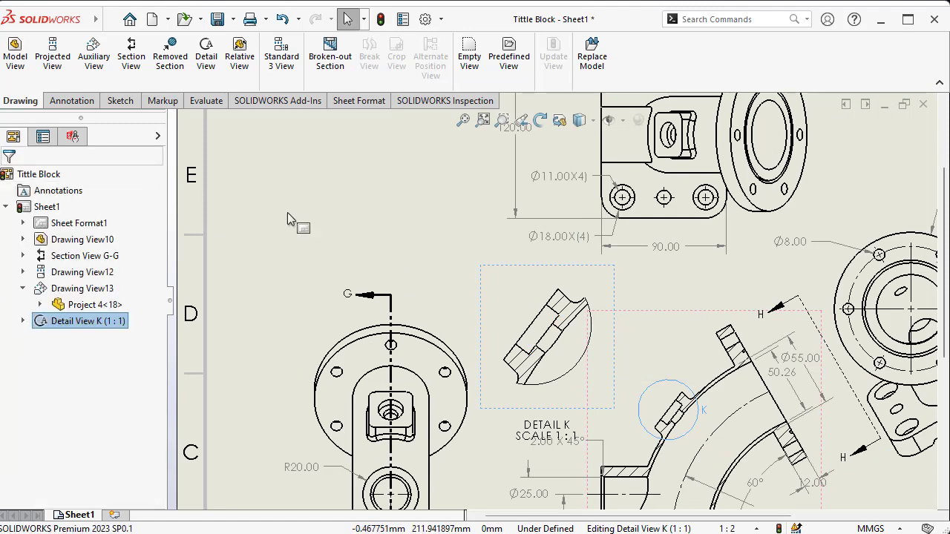
Dimension the boss counterbore's diameter between its two side walls in Detail K, placing the text outside the boss face
left_click(70, 100)
left_click(23, 59)
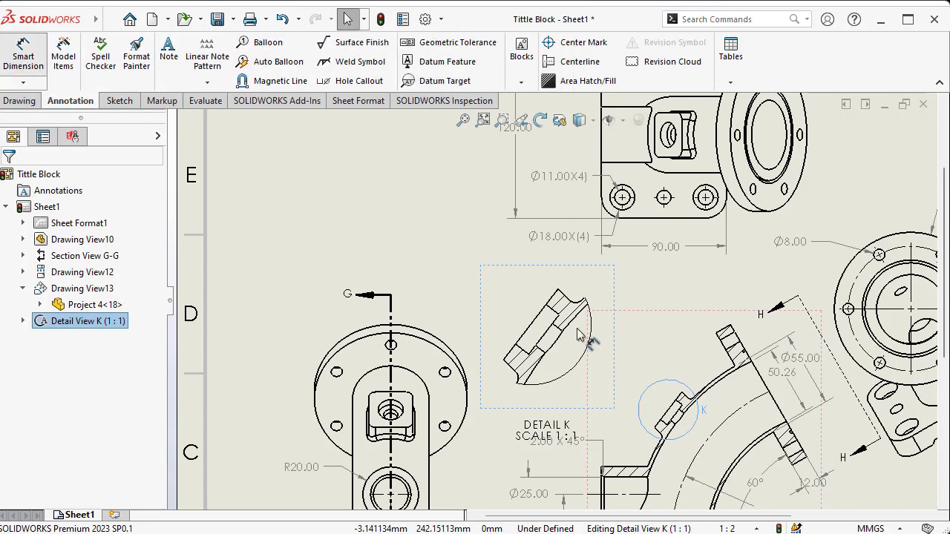
scroll(519, 323, "down", 5)
left_click(570, 292)
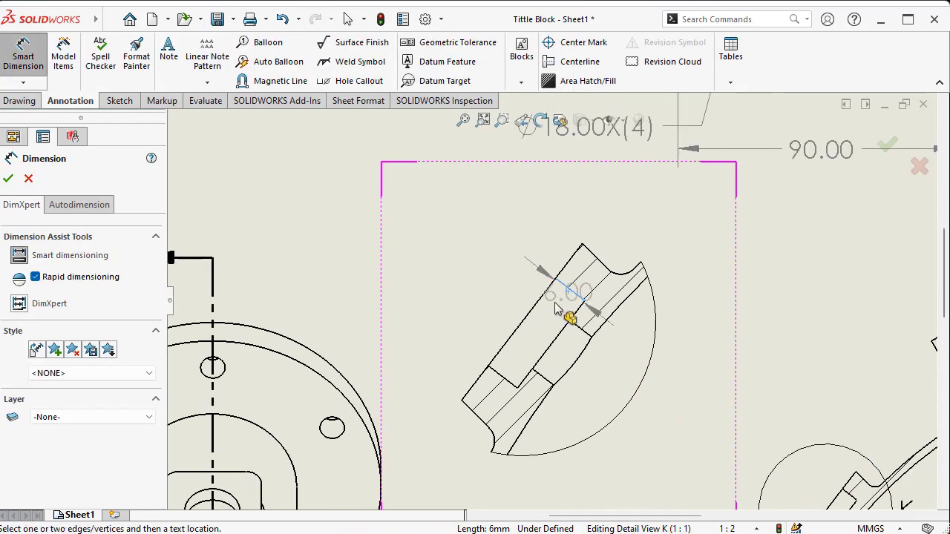
left_click(502, 378)
left_click(454, 288)
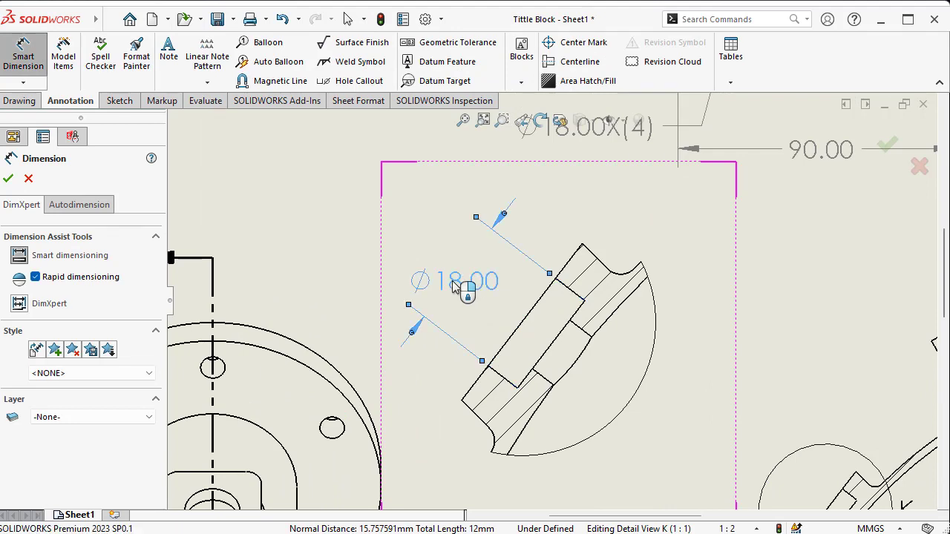
Dimension the boss's through-hole diameter and the radius of its upper fillet in Detail K
left_click(546, 381)
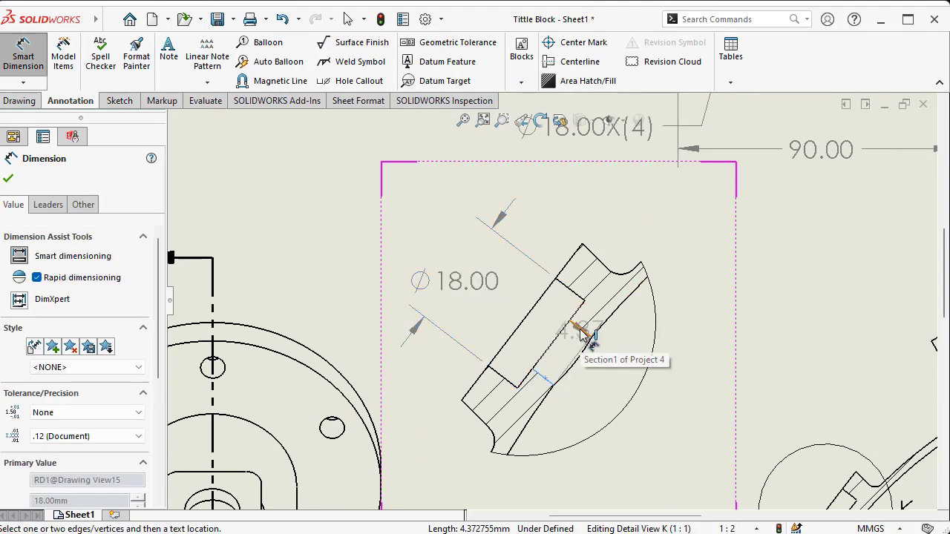
left_click(581, 330)
left_click(653, 427)
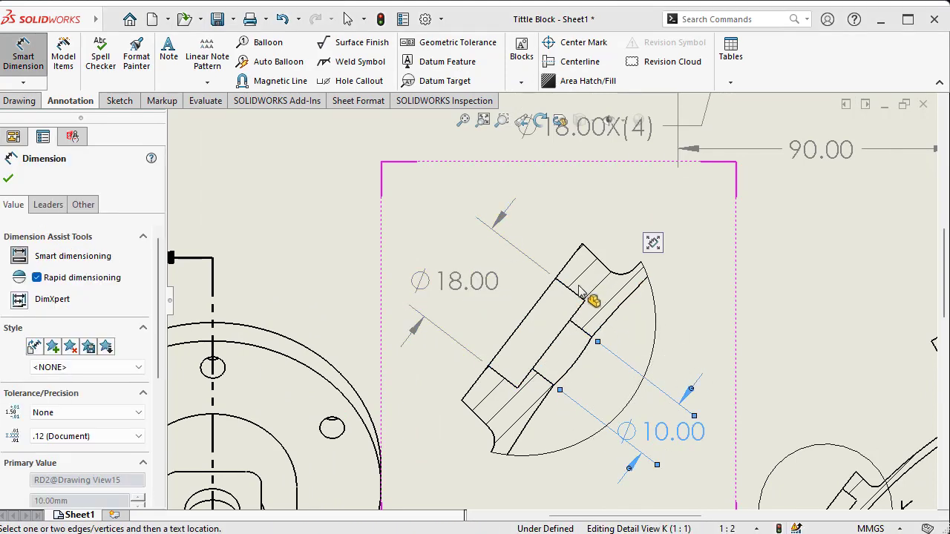
left_click(622, 277)
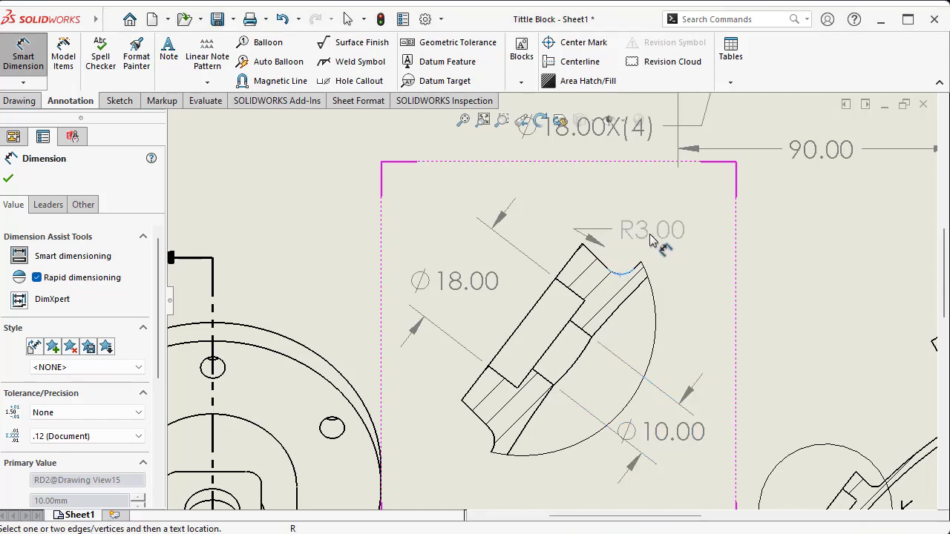
left_click(742, 210)
scroll(552, 284, "up", 4)
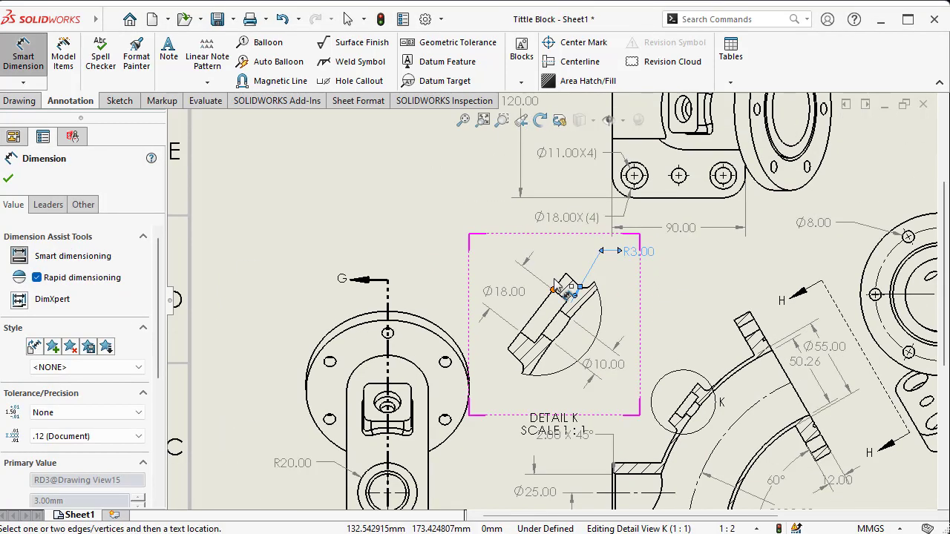
Dimension the distance from the boss's upper outer corner to the wall end of its upper fillet in Detail K, placing the text above the boss
scroll(552, 281, "down", 2)
scroll(573, 336, "down", 1)
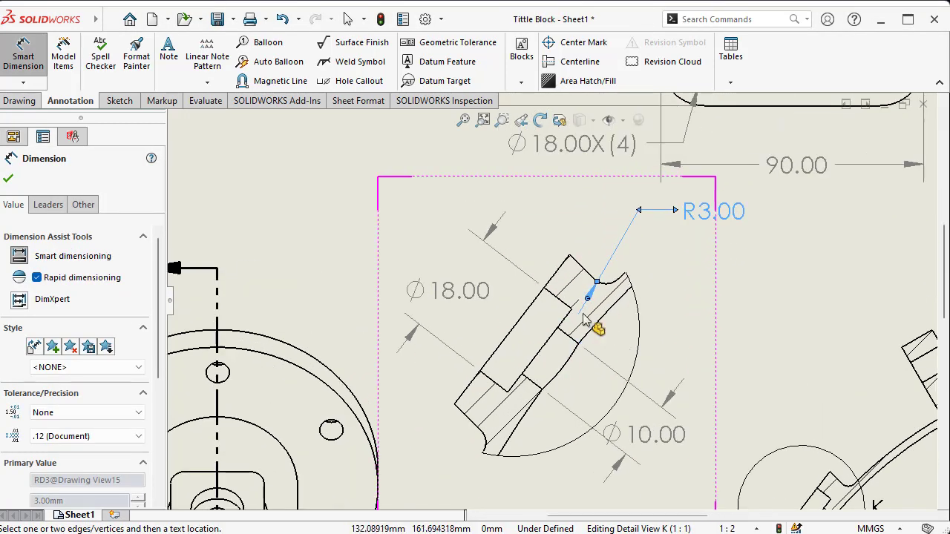
scroll(640, 289, "down", 3)
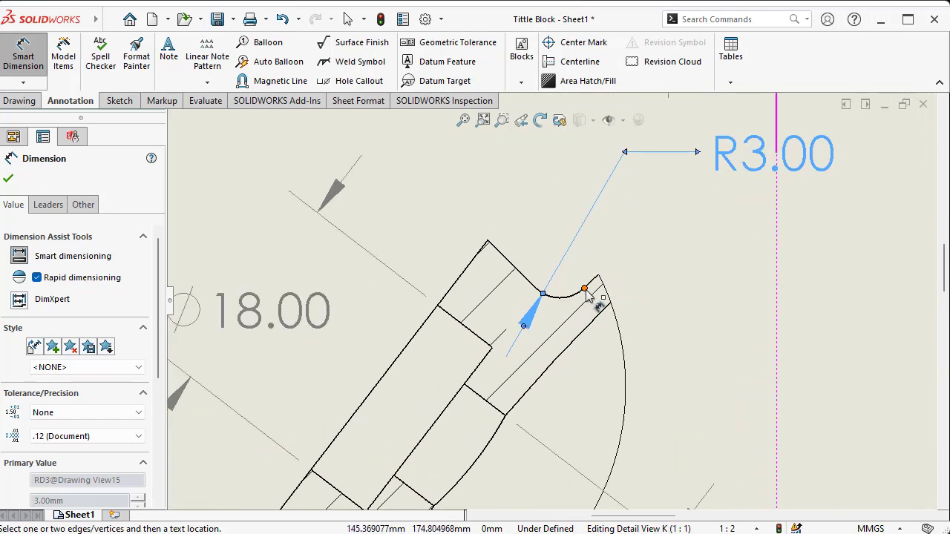
left_click(585, 288)
left_click(488, 241)
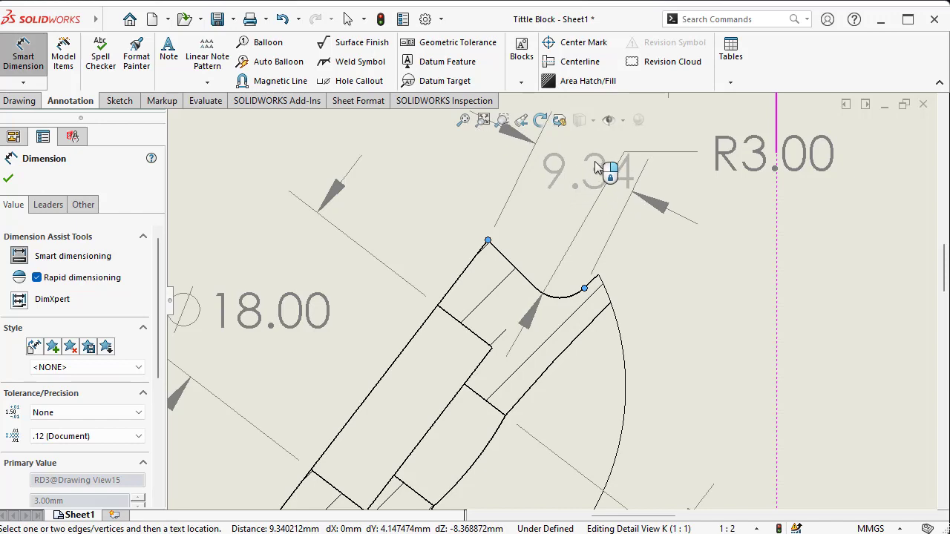
scroll(596, 232, "up", 1)
scroll(595, 228, "up", 2)
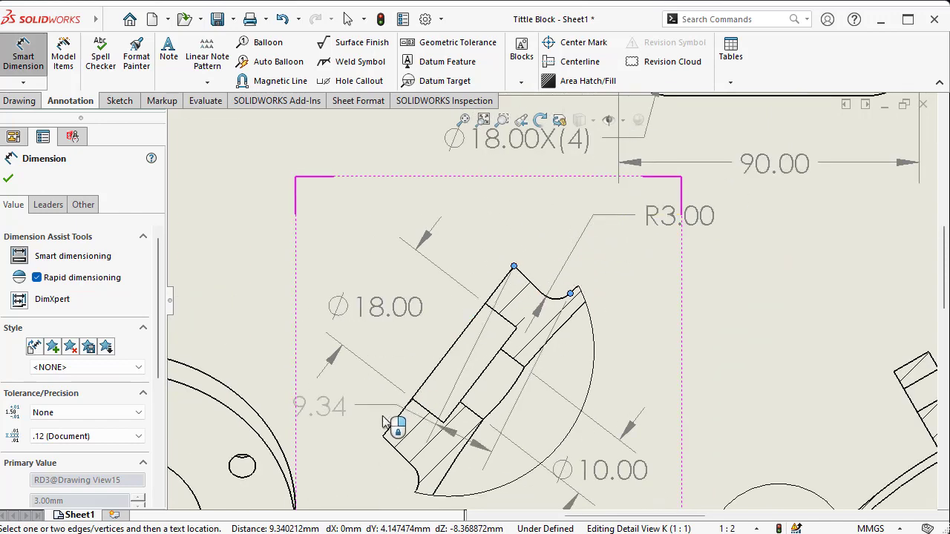
left_click(561, 216)
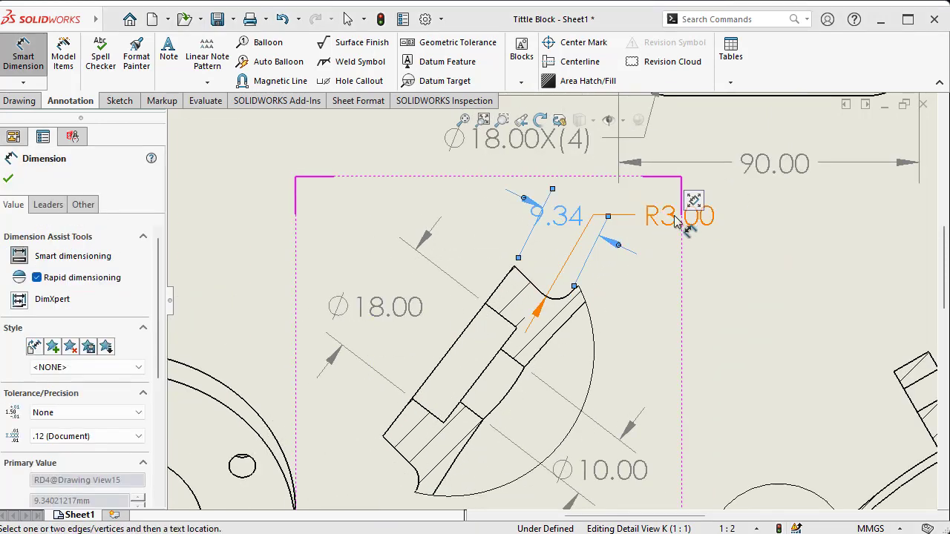
Delete the upper fillet's radius dimension in Detail K and dimension the boss's lower fillet radius instead
left_click(677, 221)
key("Delete")
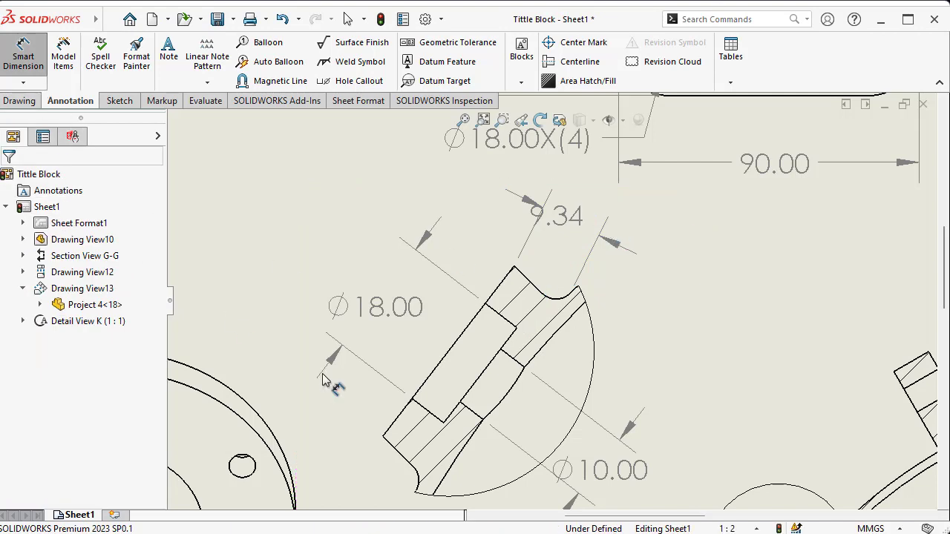
left_click(418, 480)
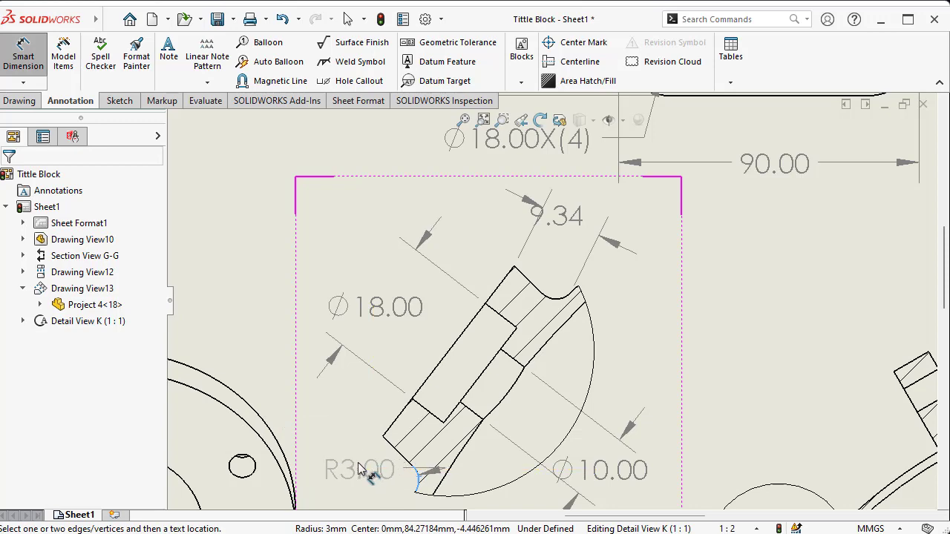
left_click(358, 469)
scroll(530, 298, "up", 3)
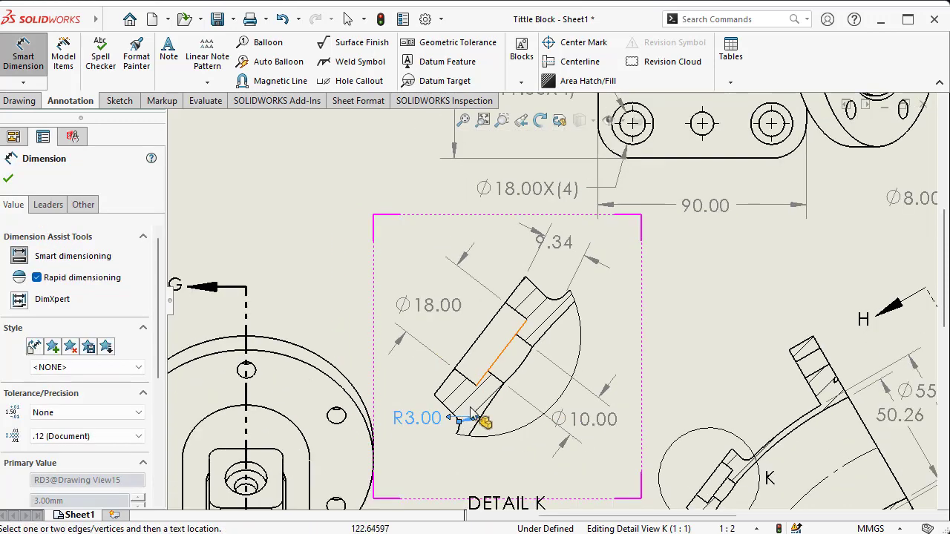
Set the precision of the boss height dimension in Detail K to None and reposition its text between the extension lines
scroll(525, 296, "down", 3)
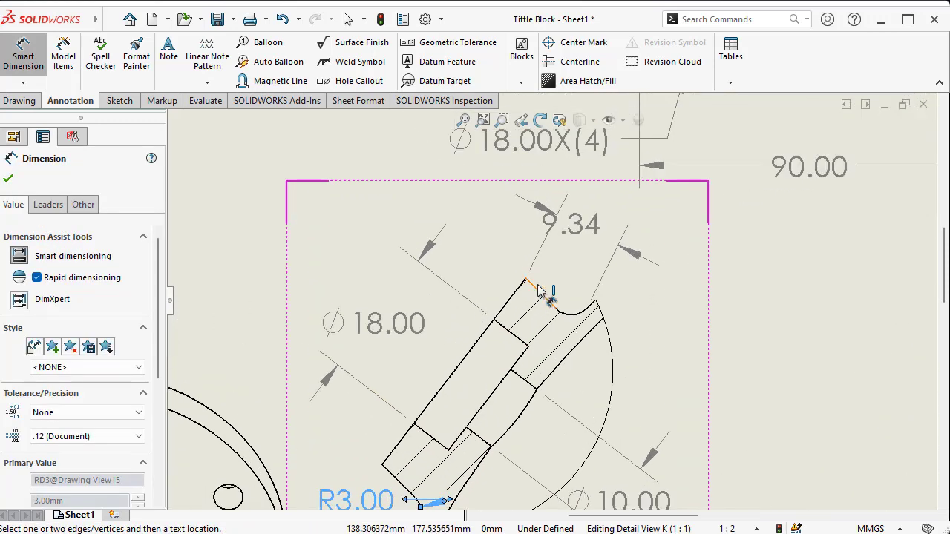
left_click(582, 236)
left_click(65, 438)
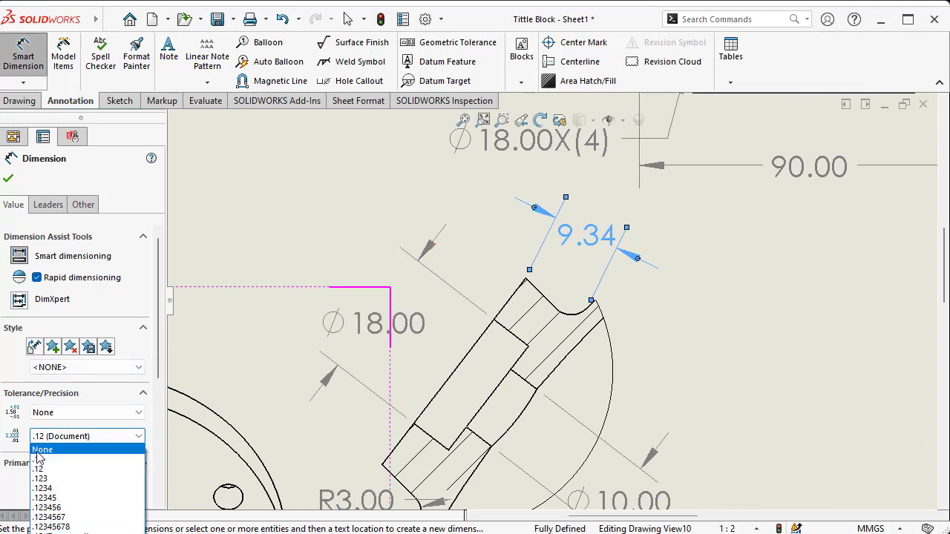
left_click(41, 450)
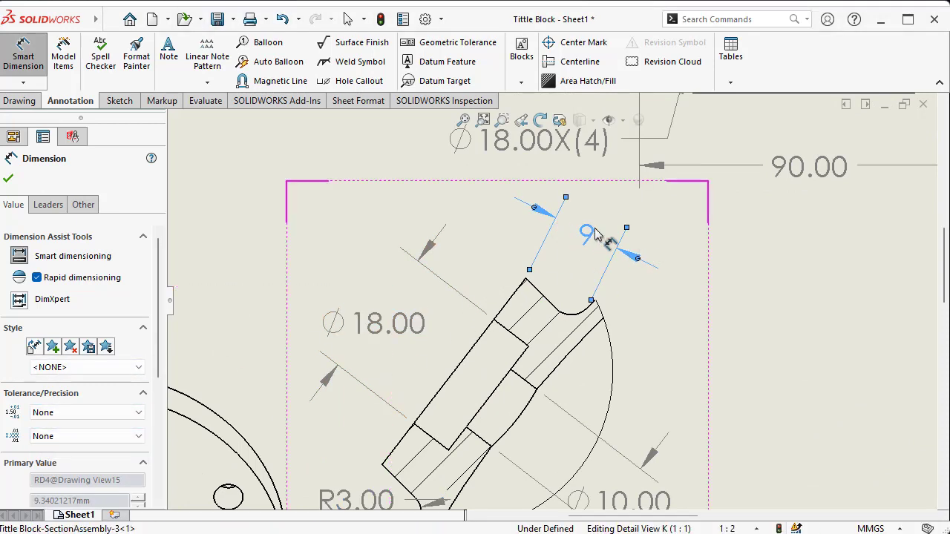
left_click_drag(604, 247, 597, 230)
left_click(542, 326)
scroll(545, 326, "up", 1)
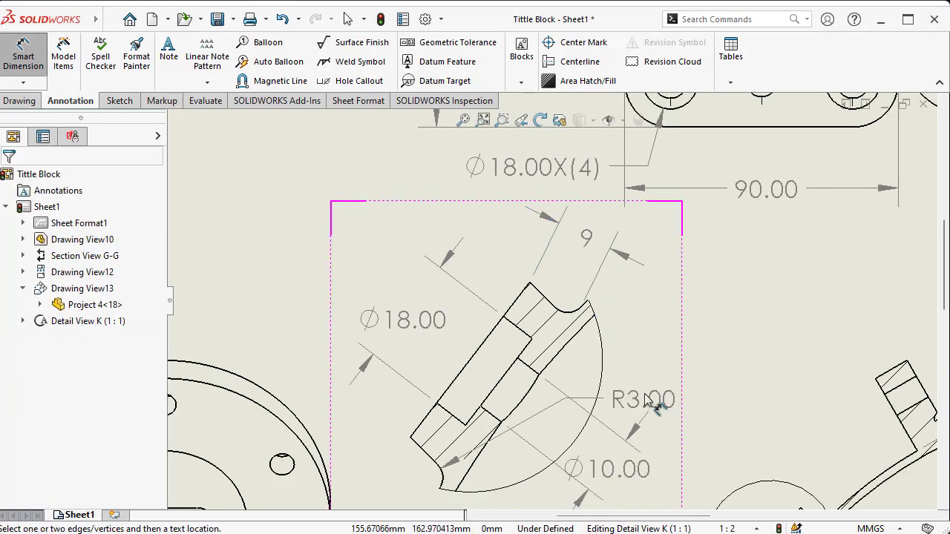
Replace Detail K's lower fillet radius dimension with one on the upper fillet, placing its text above the boss on the counterbore side
left_click_drag(616, 394, 577, 387)
left_click(584, 393)
key("Delete")
left_click(37, 72)
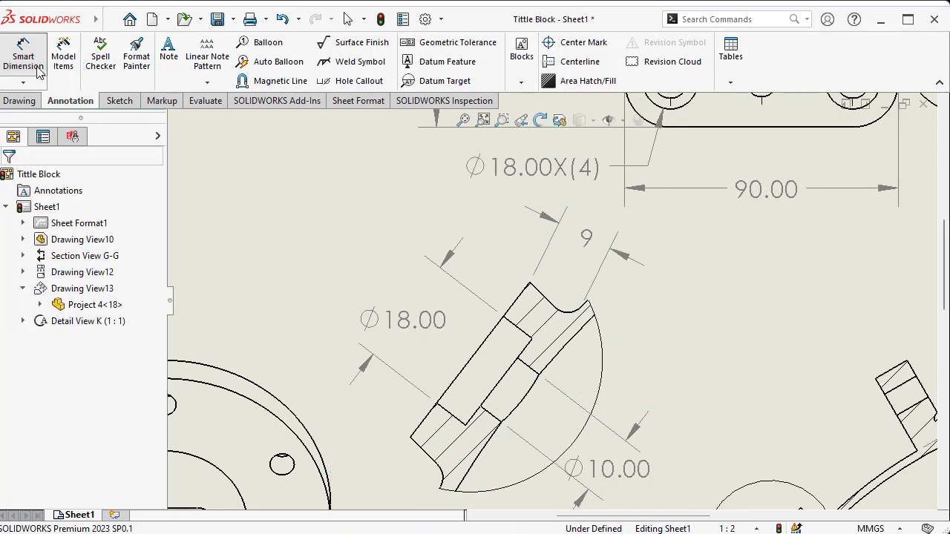
left_click(563, 315)
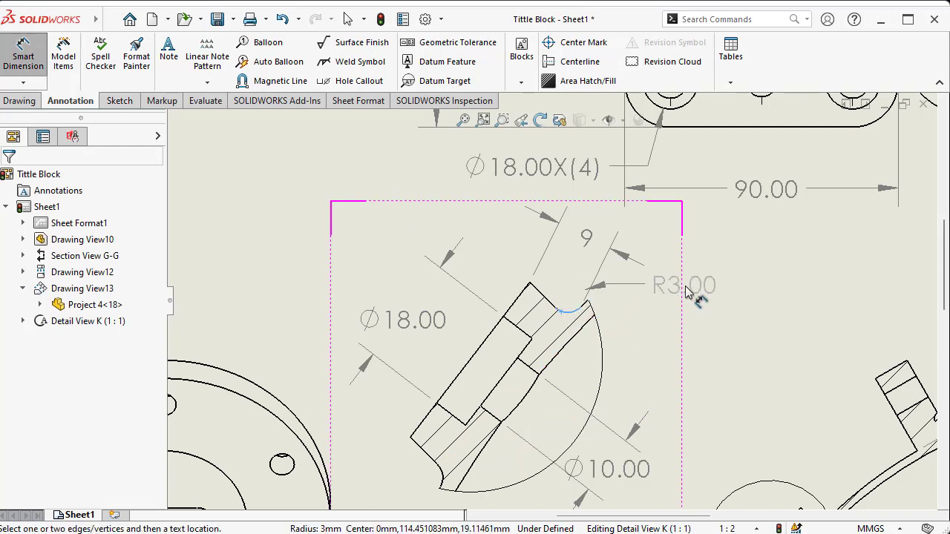
left_click(687, 292)
left_click_drag(688, 300, 444, 224)
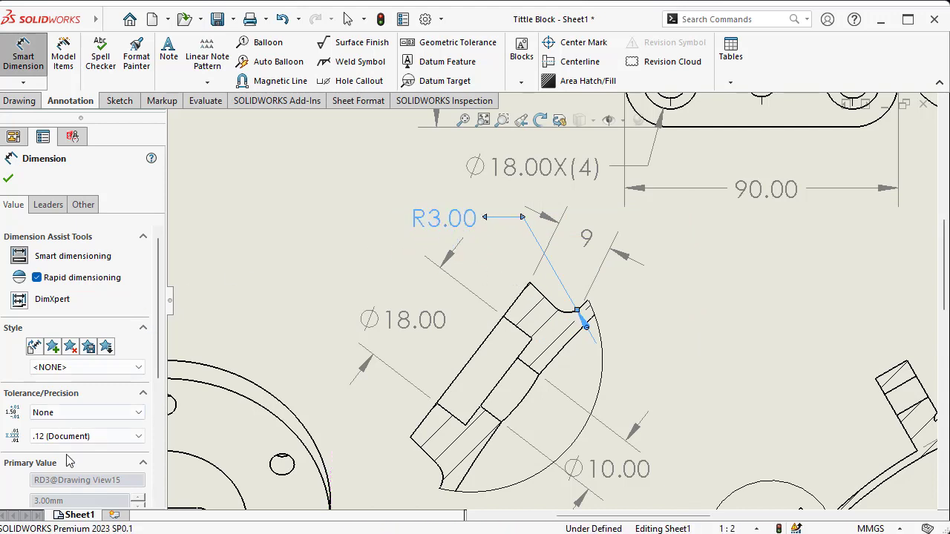
Set the precision of the upper fillet's radius dimension to None and adjust the placement of its text
left_click(79, 436)
left_click(44, 448)
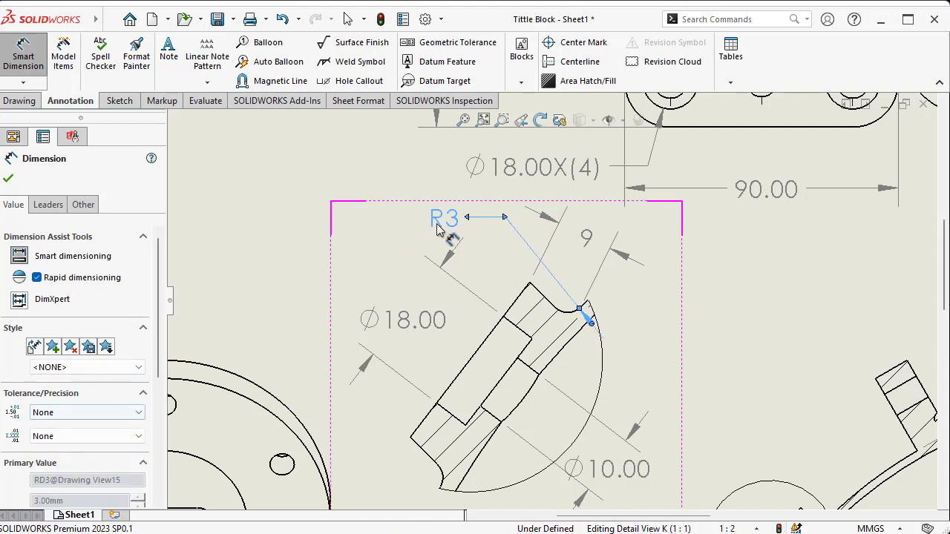
left_click_drag(426, 326, 454, 354)
mouse_move(465, 218)
left_mouse_down()
mouse_move(445, 231)
mouse_move(464, 225)
left_mouse_up()
left_click(684, 308)
Dimension the lower corner radius of the square boss face in the front view, placing the text outside the flange toward Section G-G
scroll(570, 336, "up", 6)
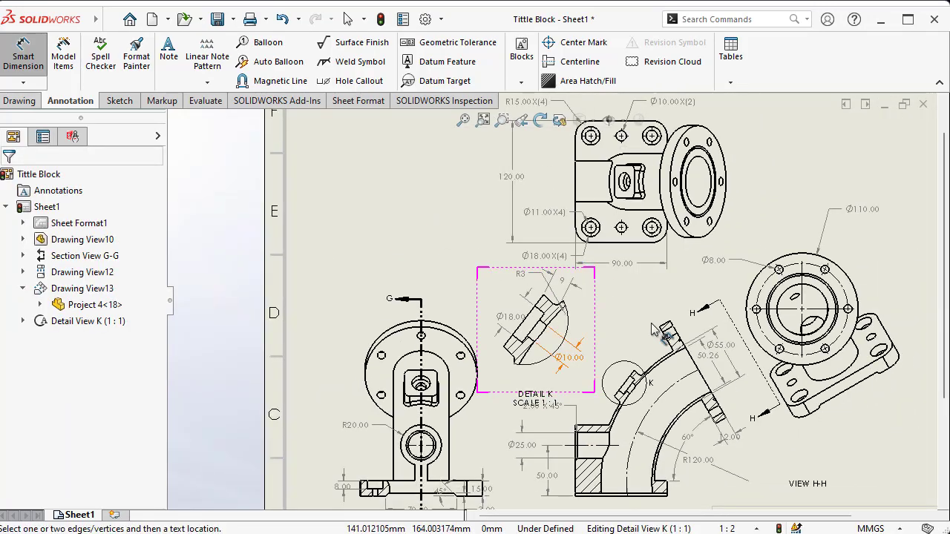
scroll(672, 323, "down", 2)
scroll(638, 316, "up", 2)
scroll(584, 352, "down", 3)
scroll(568, 364, "up", 8)
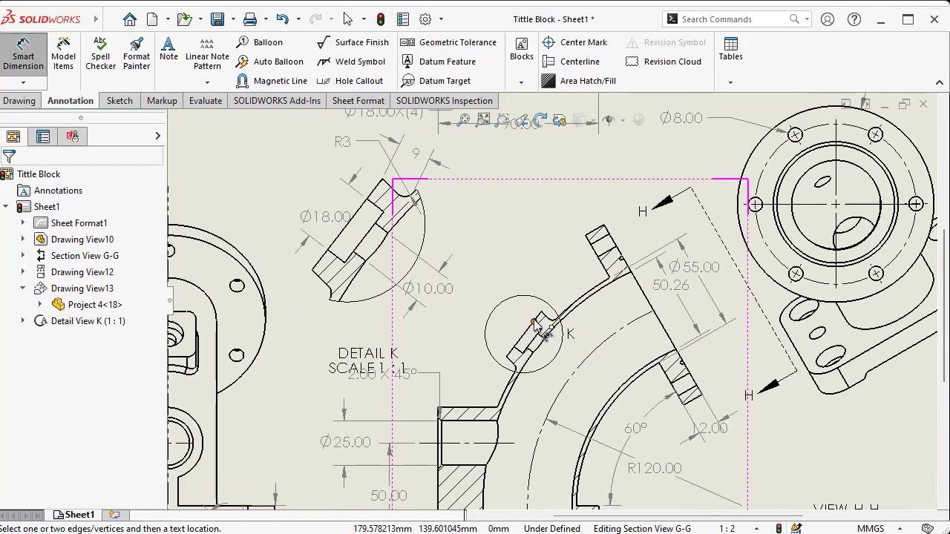
scroll(544, 313, "down", 6)
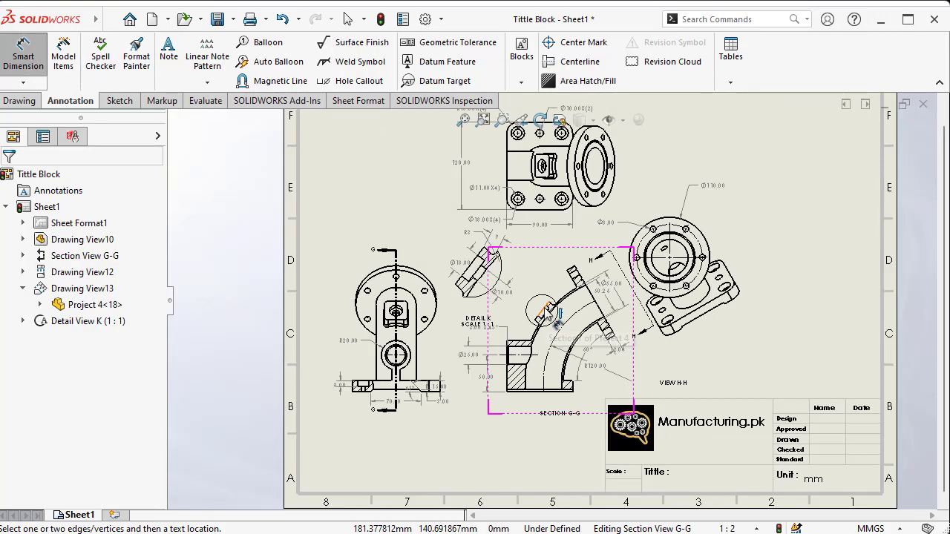
scroll(454, 334, "up", 8)
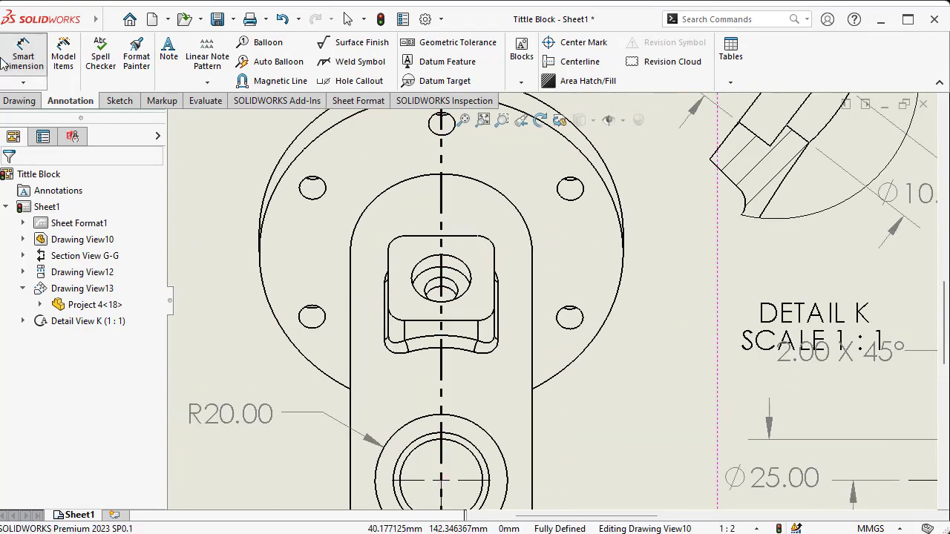
left_click(490, 317)
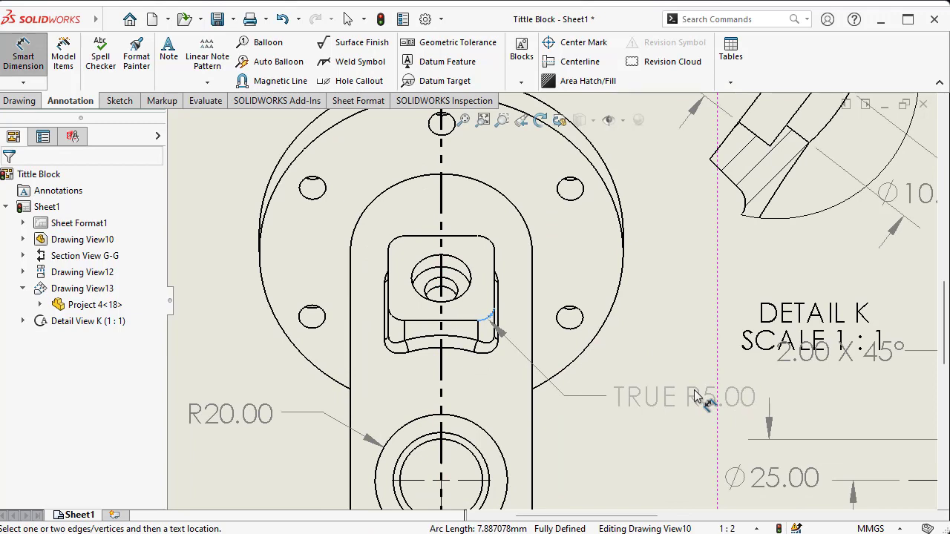
left_click(696, 398)
Remove TRUE from the boss corner radius text, append X(4), and reposition the dimension just outside the front view's body beside the R20 boss
scroll(62, 421, "down", 3)
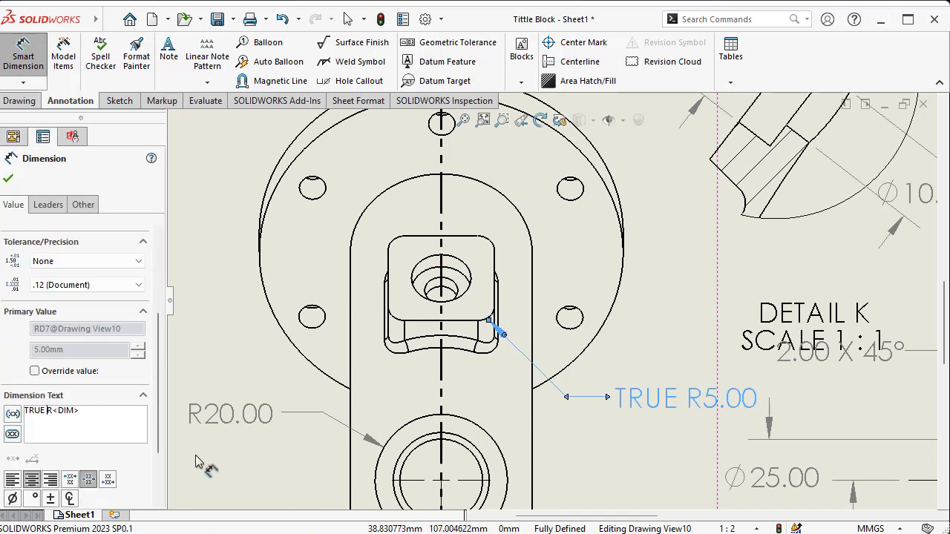
key("BackSpace")
key("BackSpace")
key("BackSpace")
key("BackSpace")
key("BackSpace")
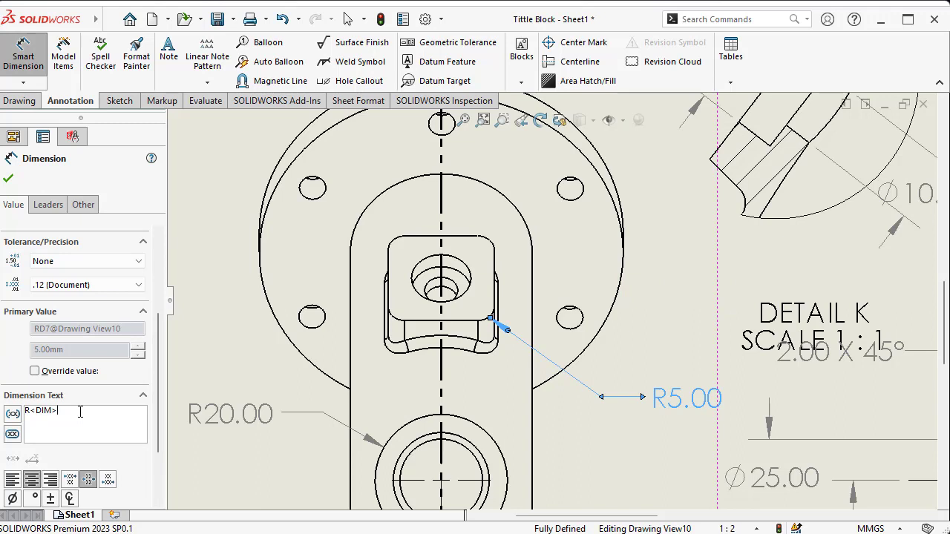
type("X")
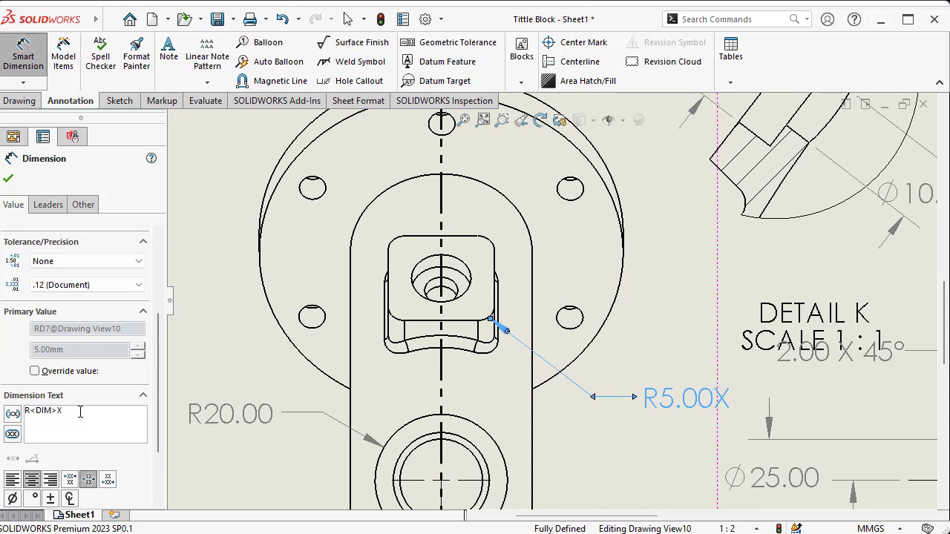
type("(")
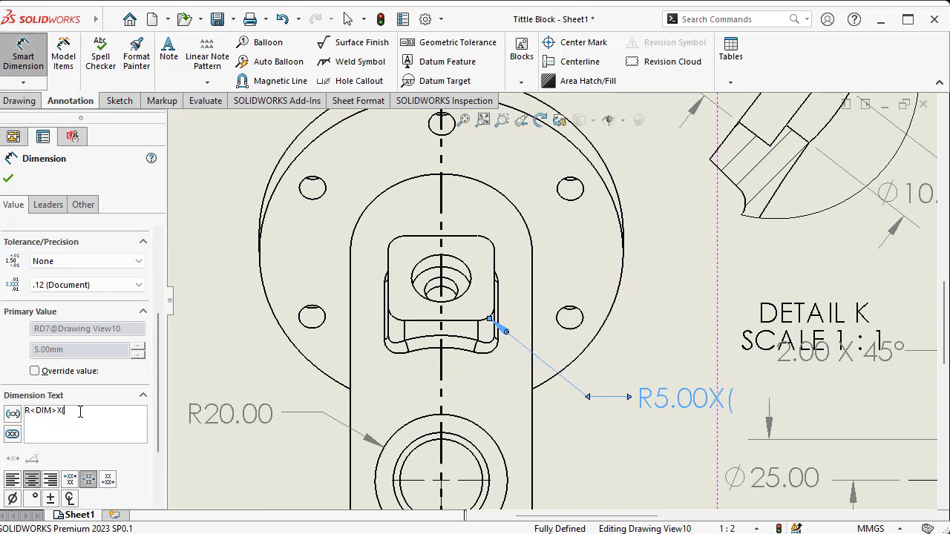
type("4)")
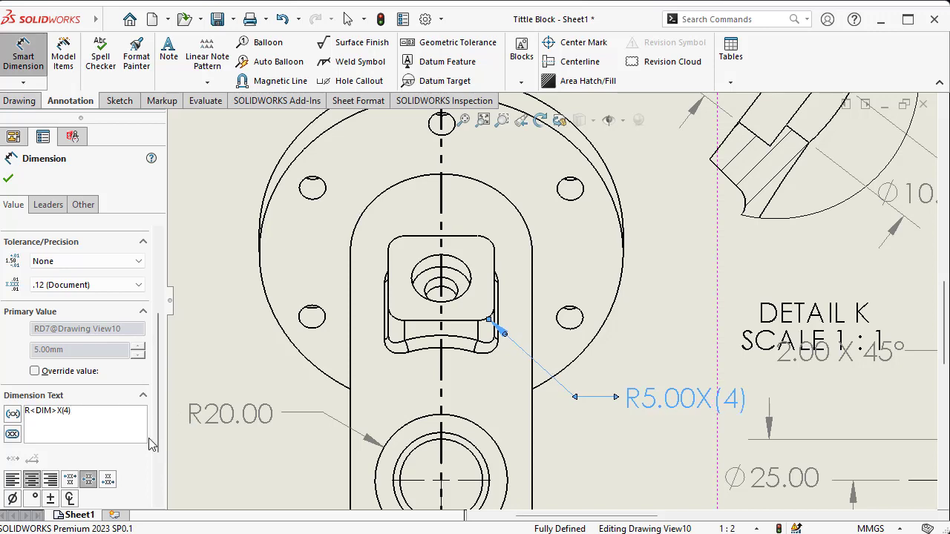
left_click(9, 180)
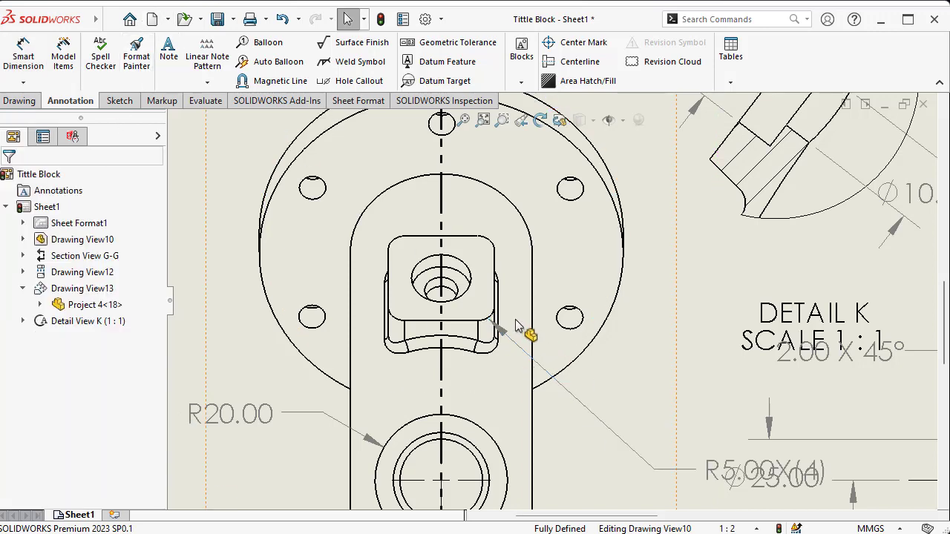
scroll(527, 327, "up", 2)
left_click_drag(678, 419, 599, 377)
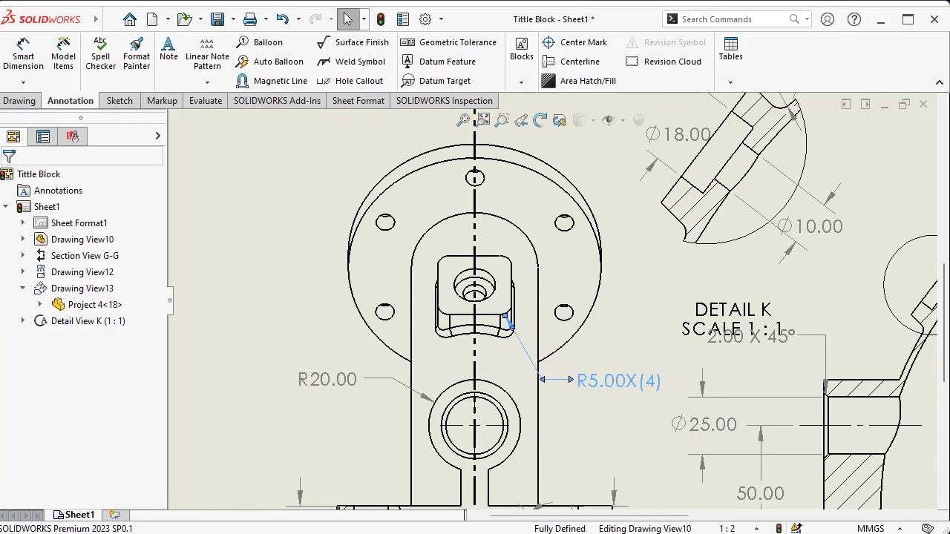
Move Detail K up and toward the front view so its label clears the 2.00 X 45° chamfer dimension
scroll(599, 376, "up", 5)
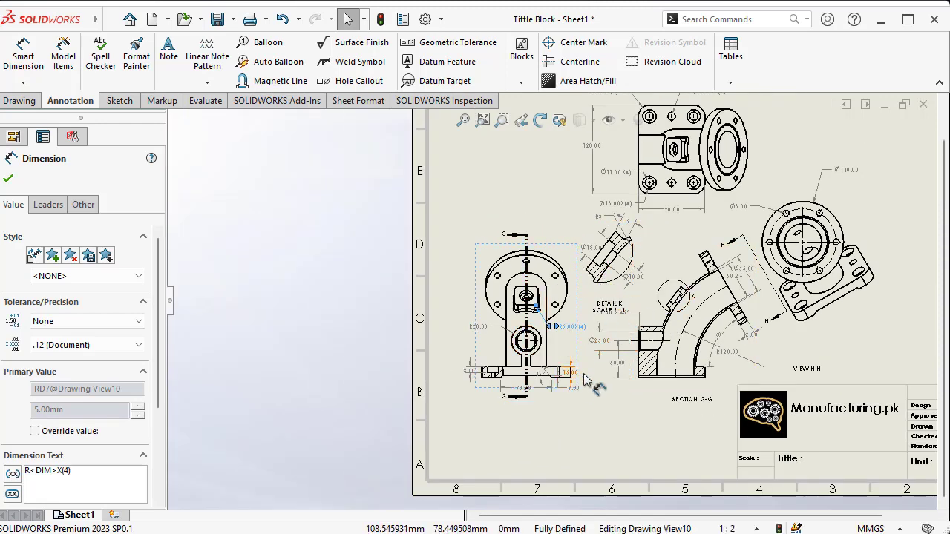
left_click_drag(630, 311, 565, 247)
left_click_drag(528, 222, 532, 217)
Examine the angled flange and its face groove in Section G-G and View H-H for missing dimensions
scroll(553, 301, "up", 4)
scroll(745, 228, "down", 3)
scroll(660, 286, "down", 3)
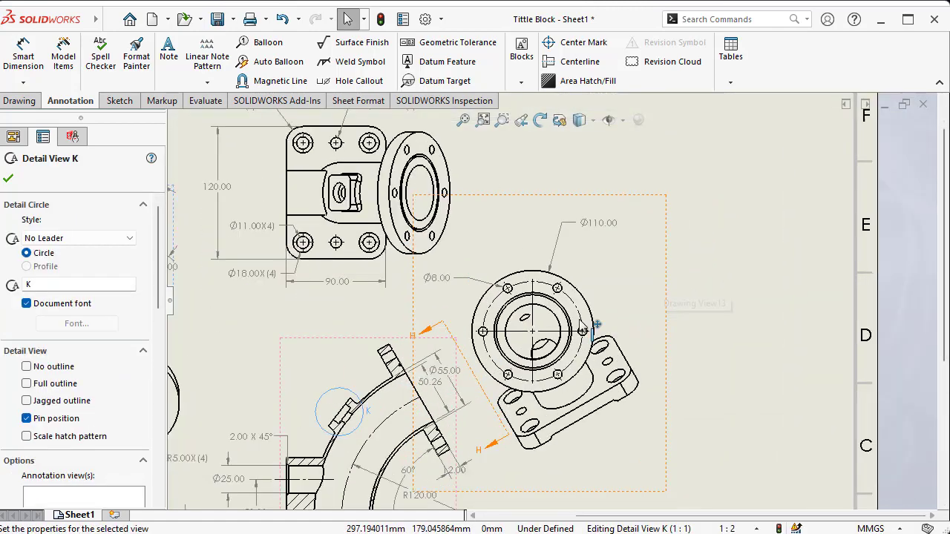
scroll(519, 318, "down", 2)
scroll(527, 313, "up", 2)
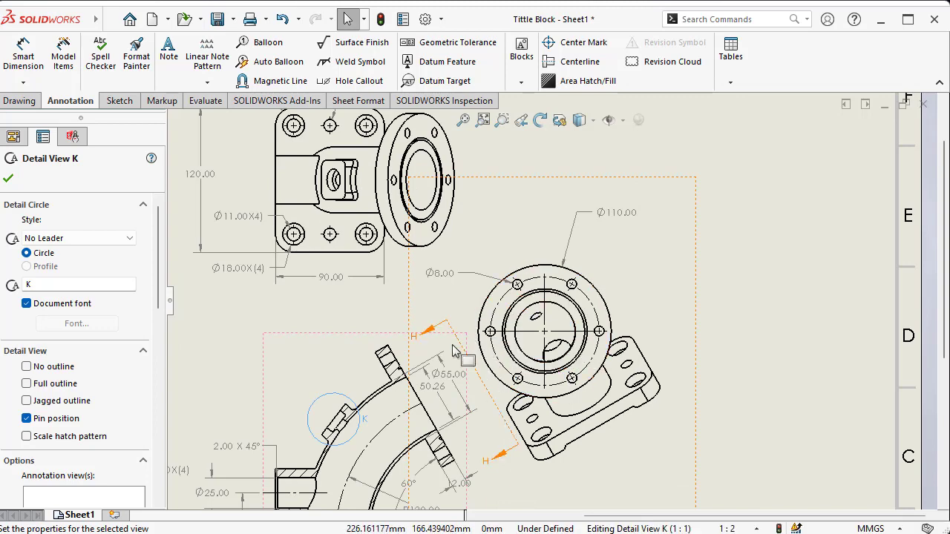
scroll(384, 382, "down", 3)
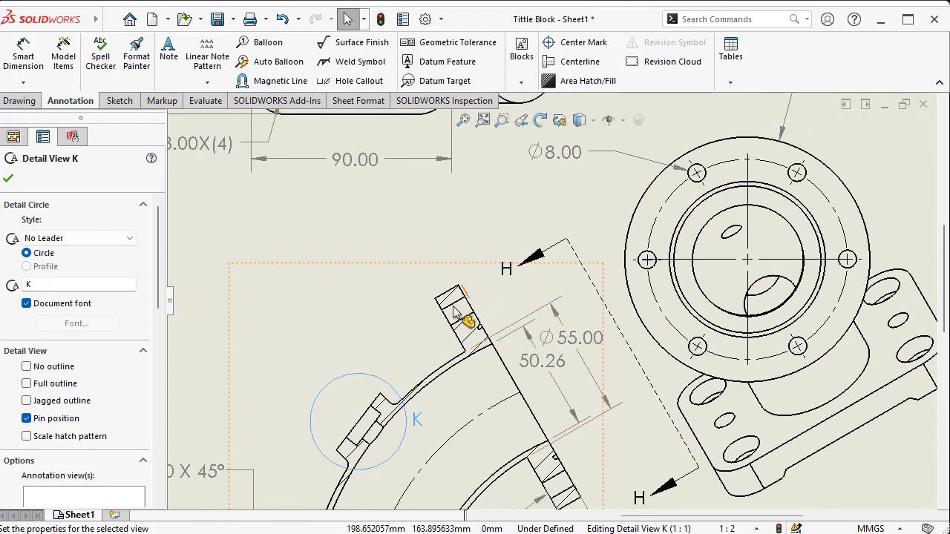
scroll(456, 312, "down", 1)
scroll(523, 345, "down", 1)
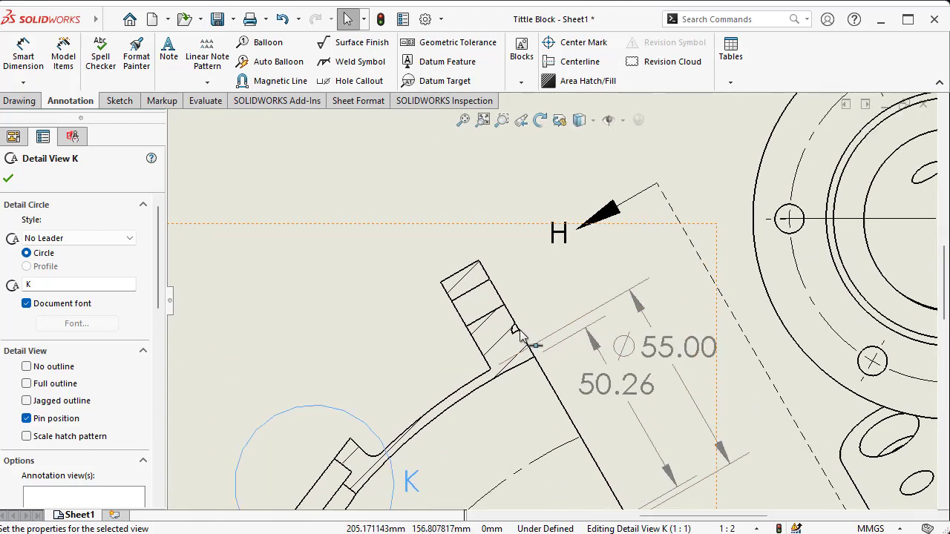
scroll(522, 335, "up", 2)
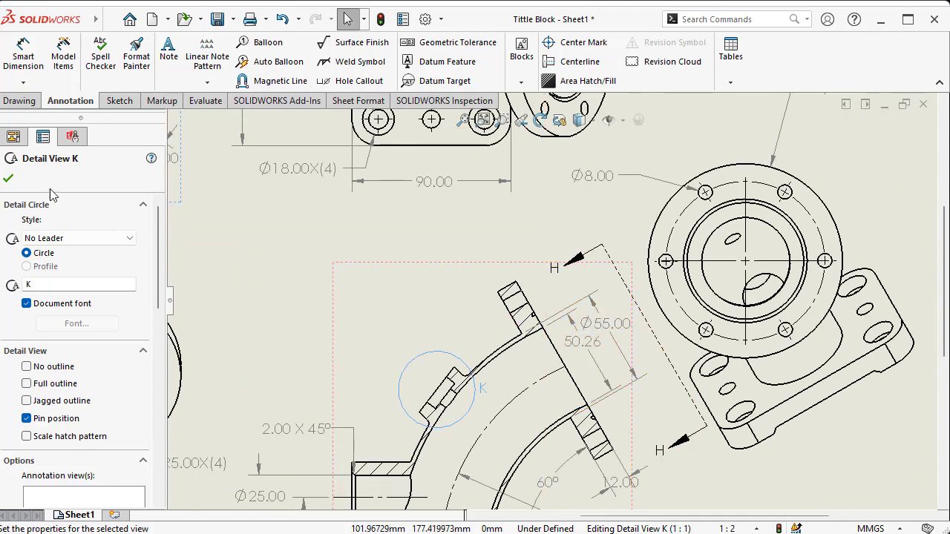
left_click(9, 179)
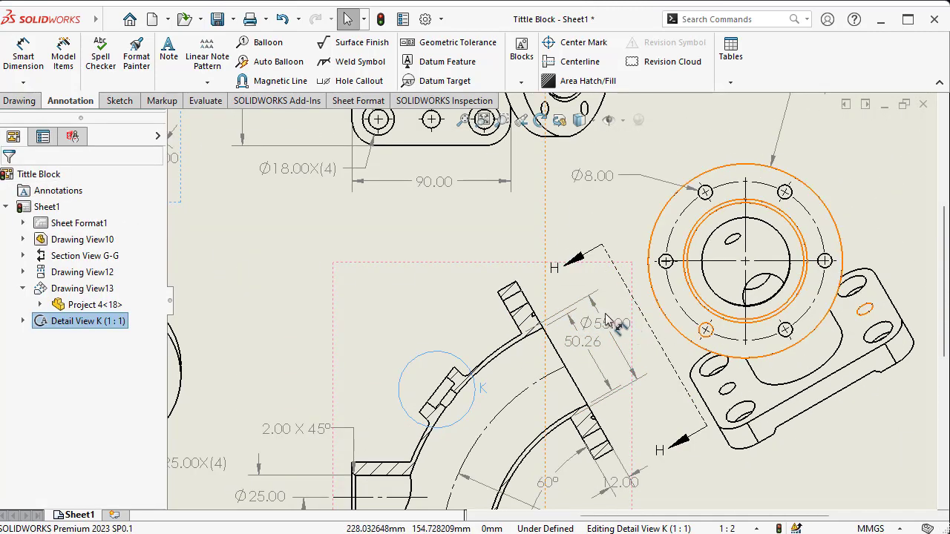
Create a detail view from a circle about 26 mm in radius around Section G-G's upper flange end, placing it beyond View H-H
scroll(562, 314, "up", 4)
scroll(605, 292, "down", 2)
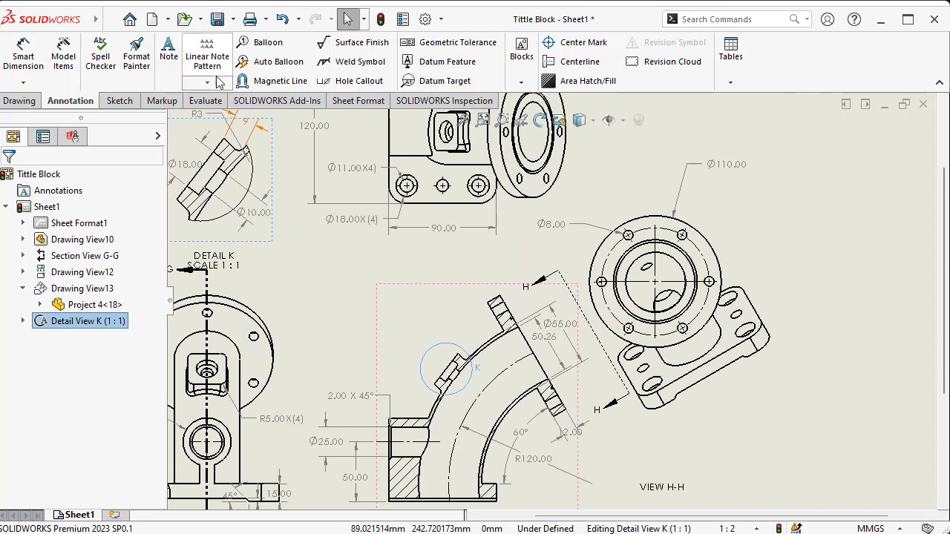
left_click(20, 100)
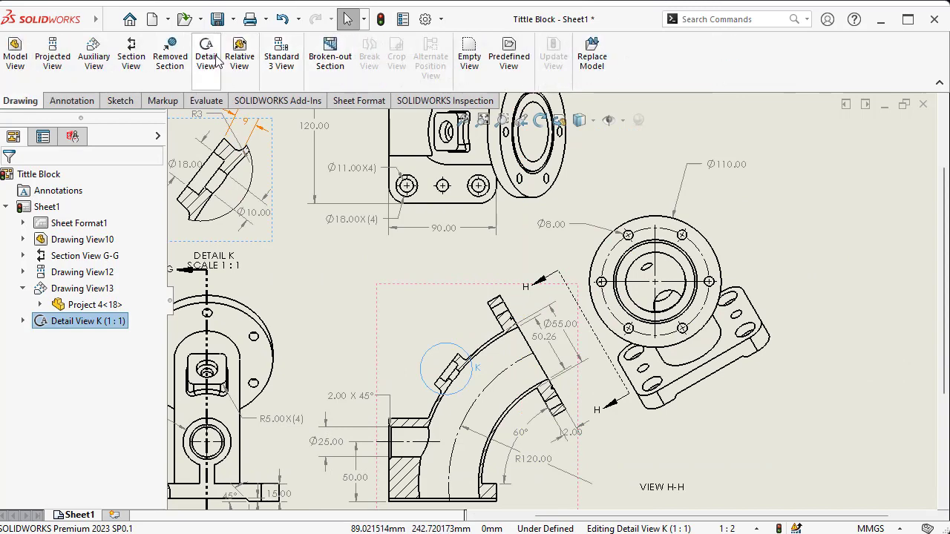
left_click(206, 59)
scroll(527, 323, "up", 5)
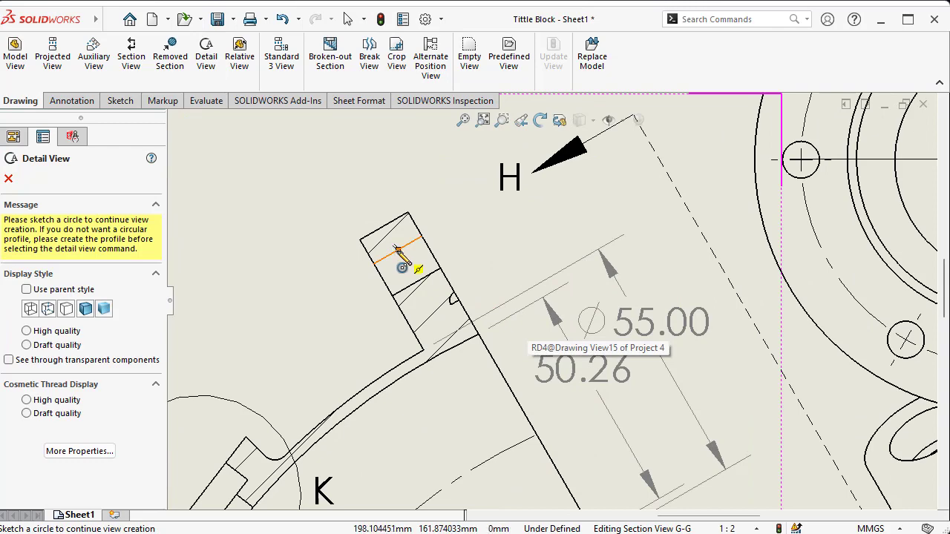
left_click(397, 249)
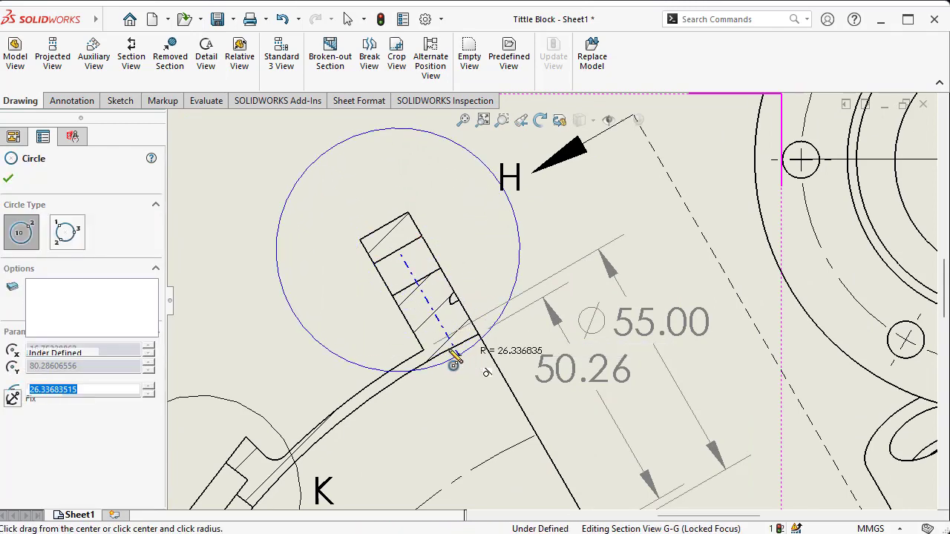
left_click(452, 358)
left_click(565, 370)
scroll(443, 365, "down", 5)
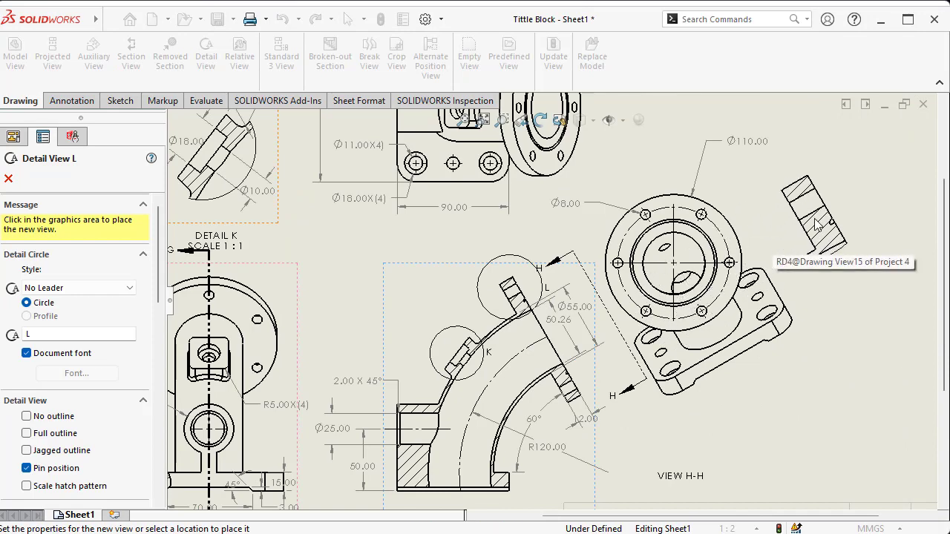
left_click(813, 222)
scroll(723, 226, "down", 1)
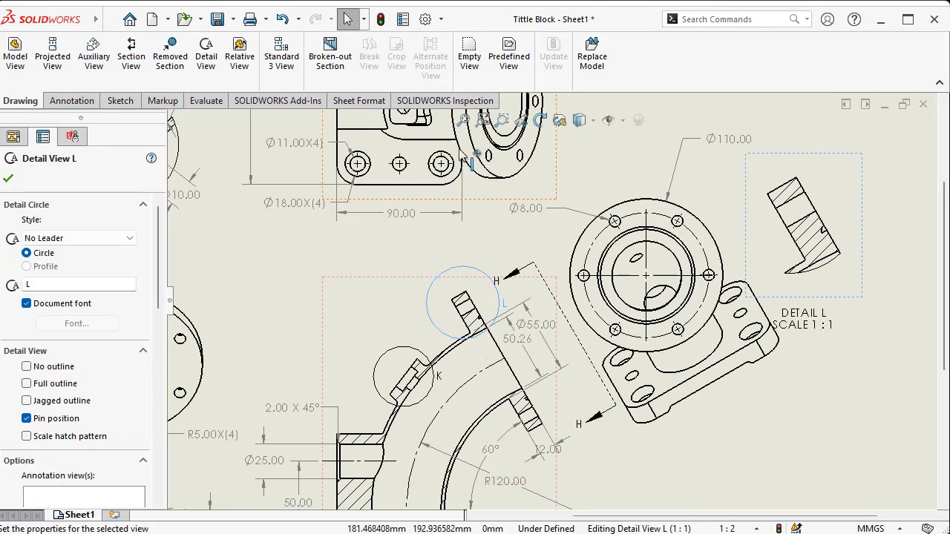
Dimension the distance from the flange face groove to the bore corner in Detail L, placing the text outside the flange face
left_click(71, 100)
left_click(23, 53)
scroll(811, 208, "down", 4)
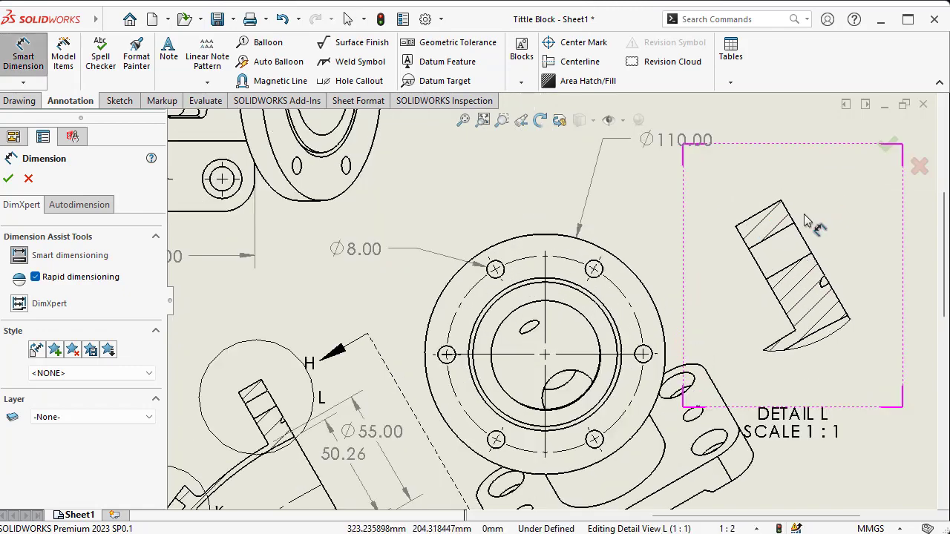
scroll(801, 221, "up", 5)
scroll(643, 272, "down", 3)
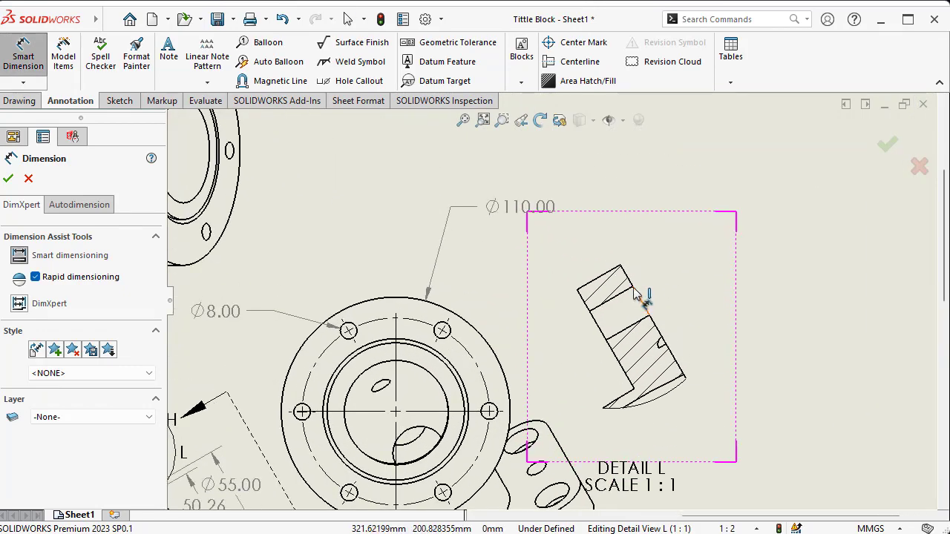
scroll(643, 304, "down", 5)
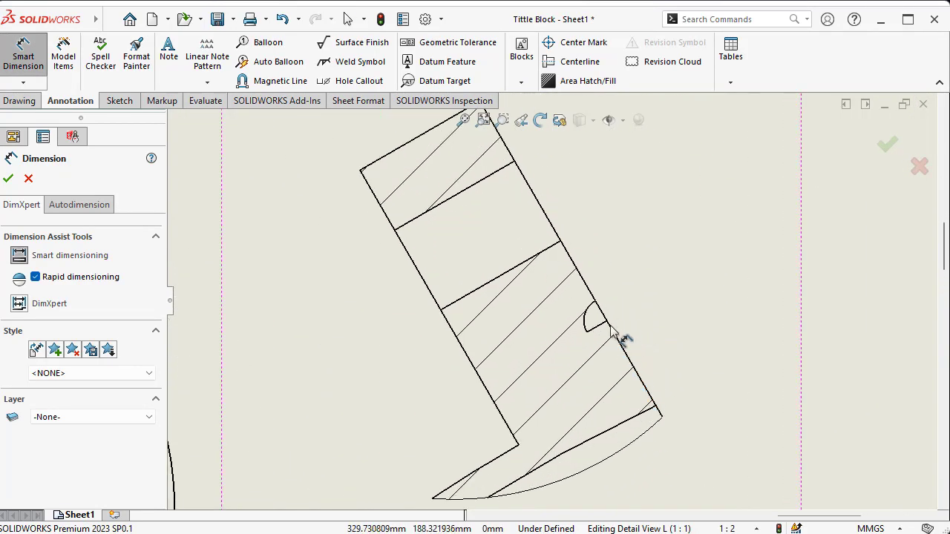
left_click(607, 321)
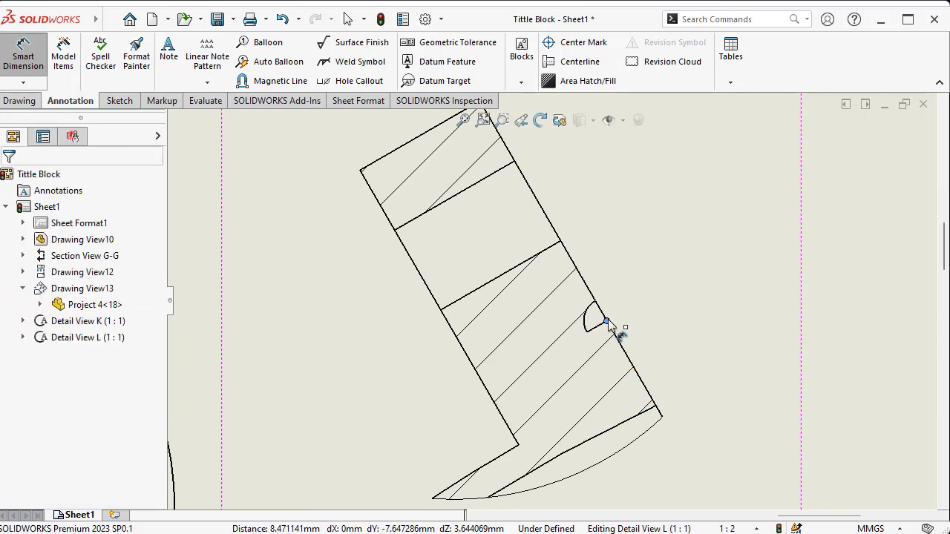
left_click(655, 406)
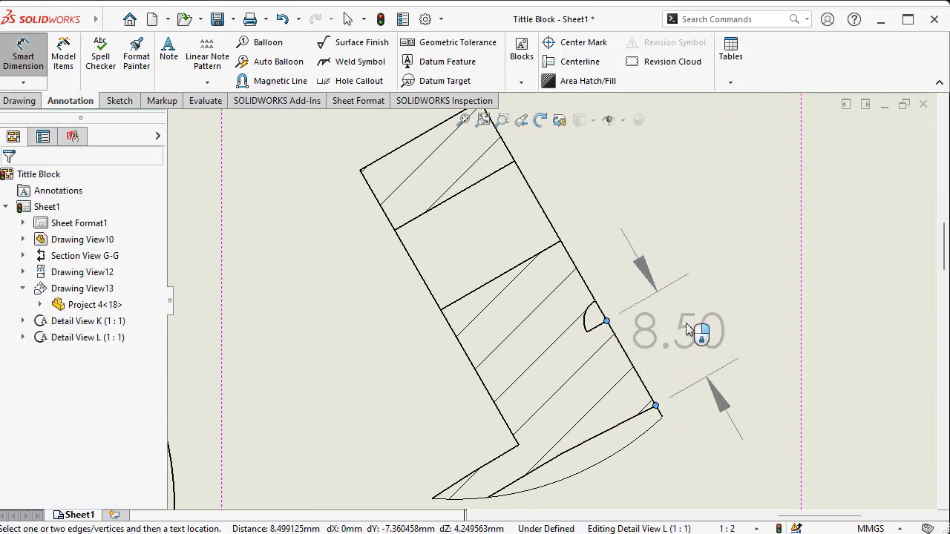
left_click(731, 320)
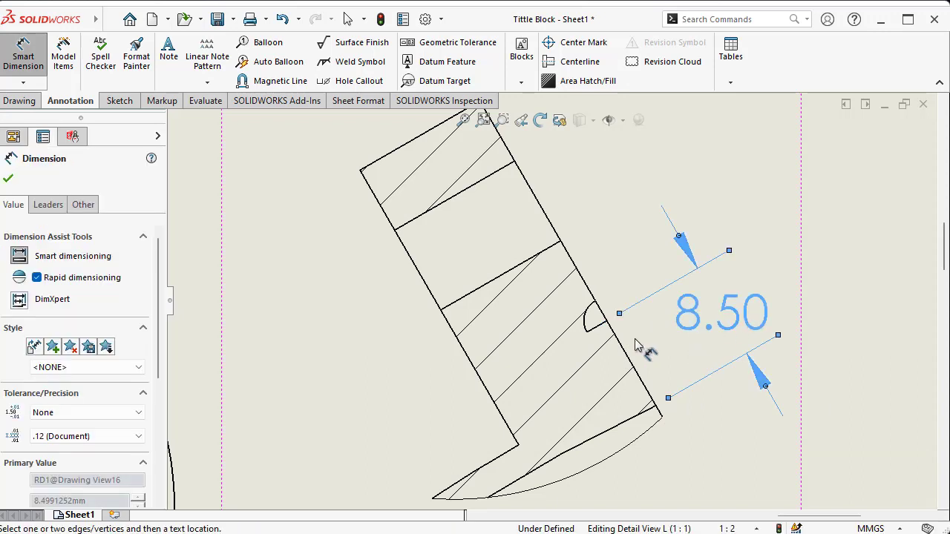
Dimension the radius of the flange face groove in Detail L, placing the text on the opposite side of the flange
left_click(585, 323)
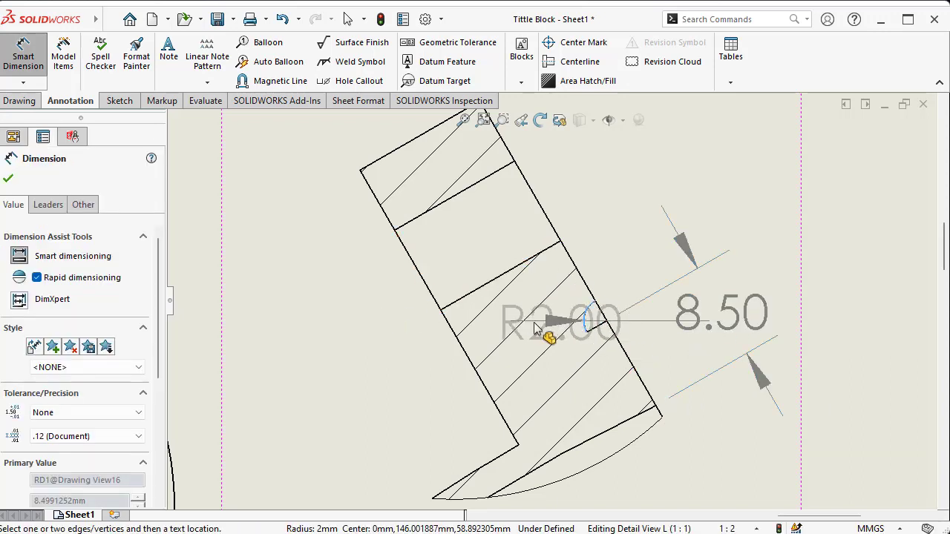
left_click(250, 362)
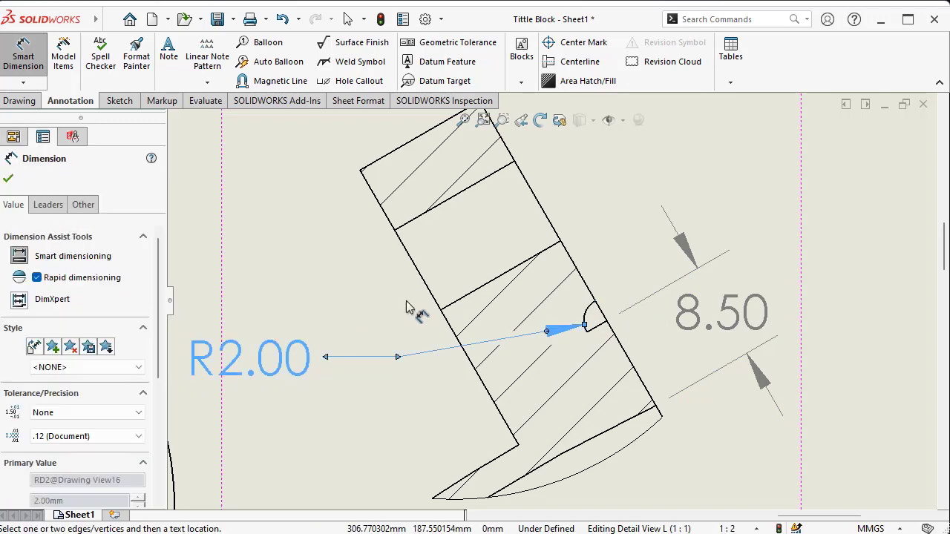
left_click(8, 179)
Examine Detail L, View H-H and the rest of the sheet for missing dimensions and formatting
scroll(586, 325, "up", 3)
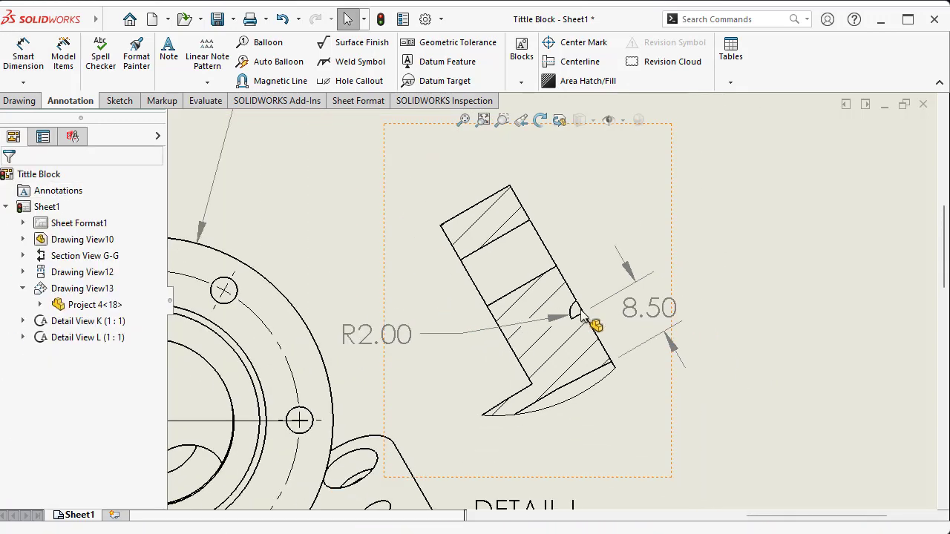
scroll(579, 325, "down", 4)
scroll(560, 319, "up", 2)
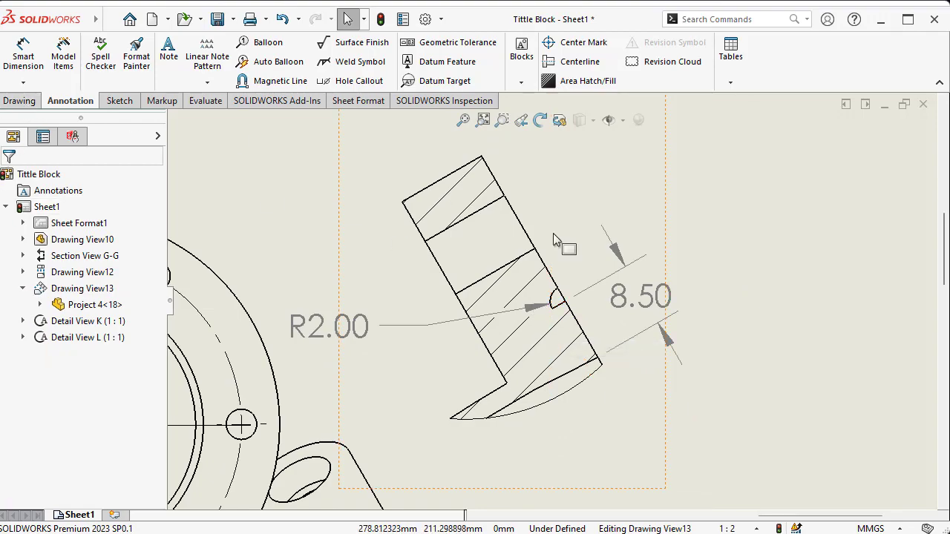
scroll(583, 304, "up", 4)
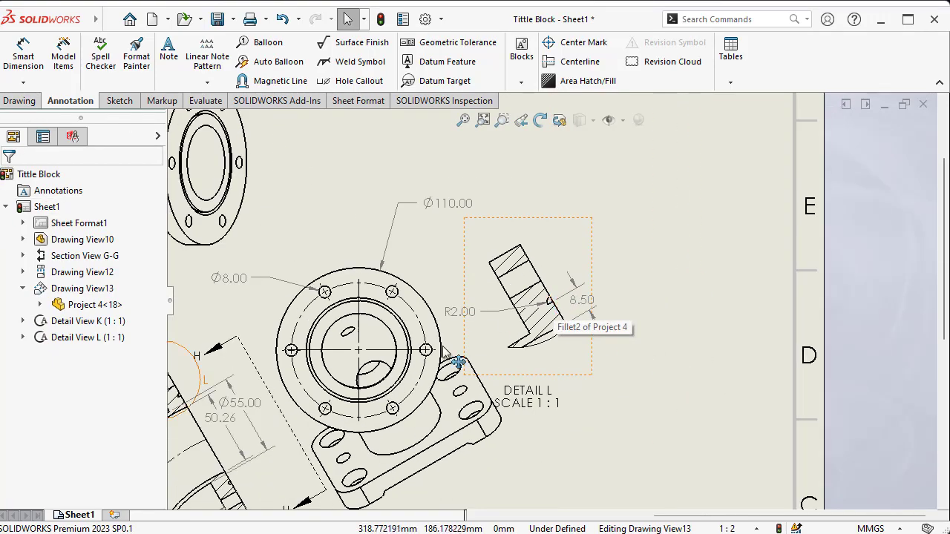
scroll(370, 350, "up", 5)
scroll(416, 356, "down", 3)
scroll(483, 341, "up", 3)
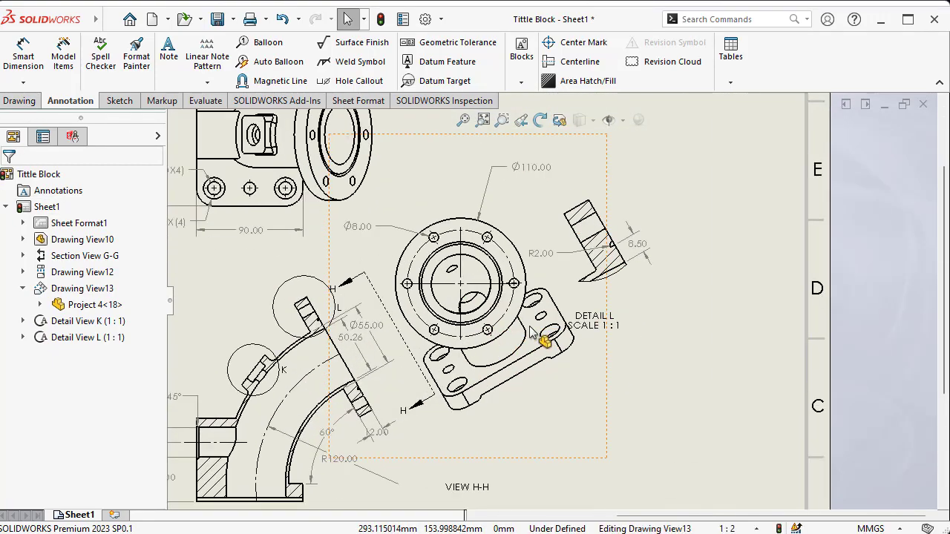
scroll(530, 335, "up", 4)
scroll(422, 296, "down", 2)
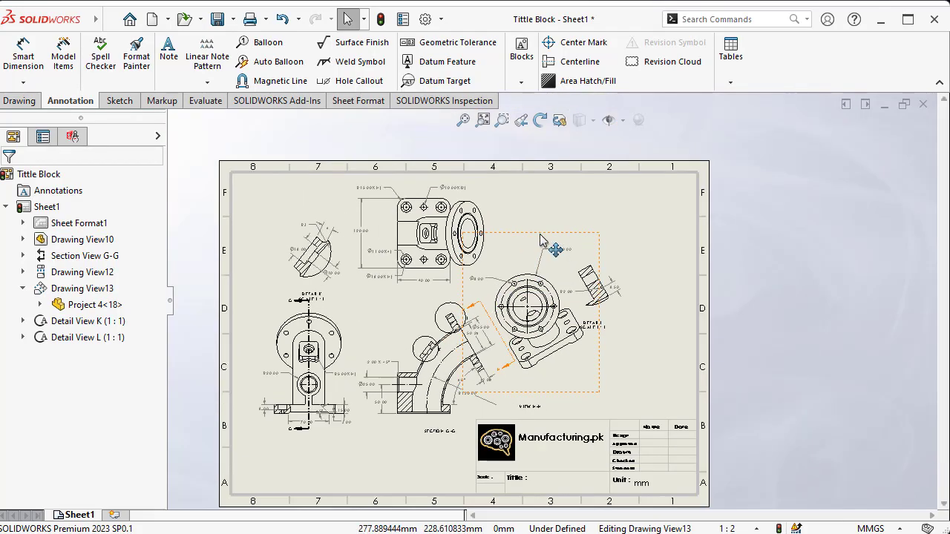
scroll(411, 291, "down", 1)
scroll(509, 327, "down", 2)
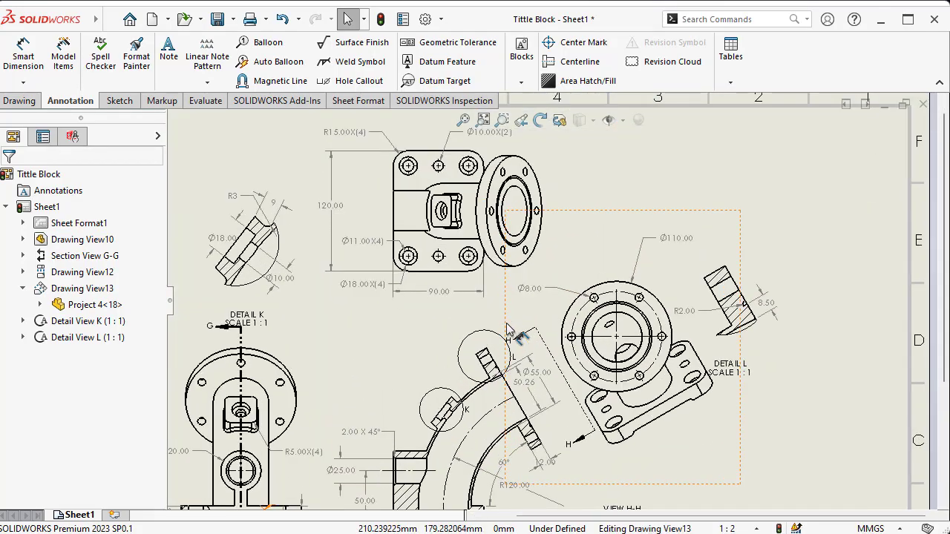
scroll(534, 340, "up", 3)
scroll(572, 348, "down", 3)
scroll(572, 358, "down", 4)
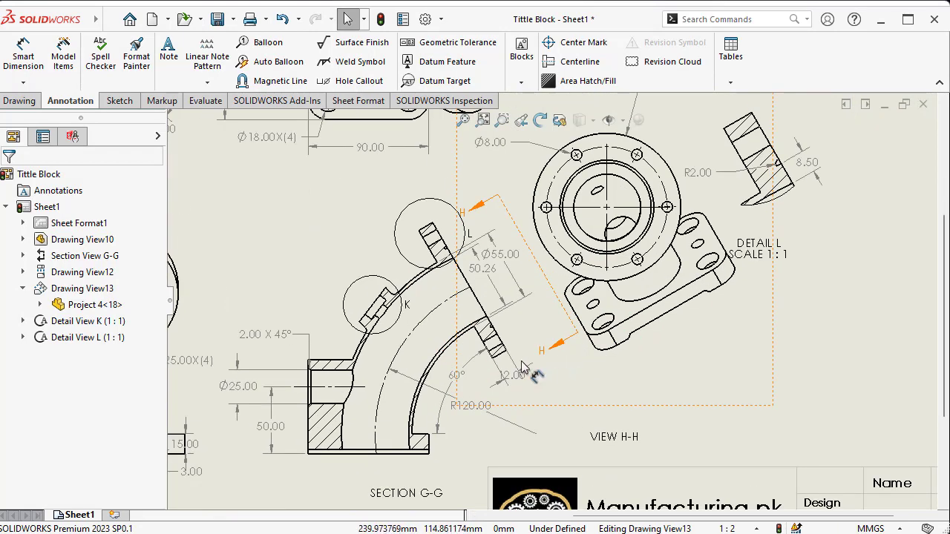
Select the dimensions across Section G-G, the front view, Detail K and the remaining views, and set their precision to no decimal places
left_click(533, 364)
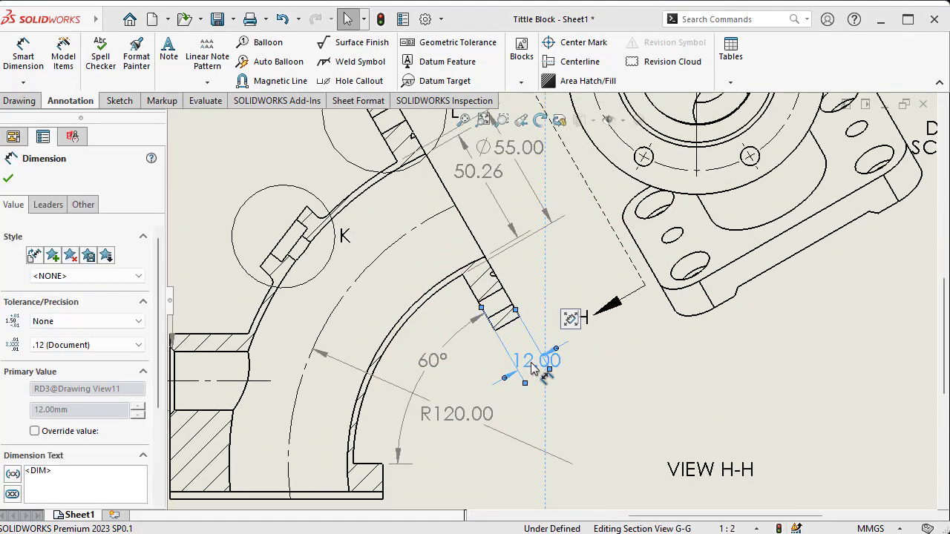
left_click(455, 413)
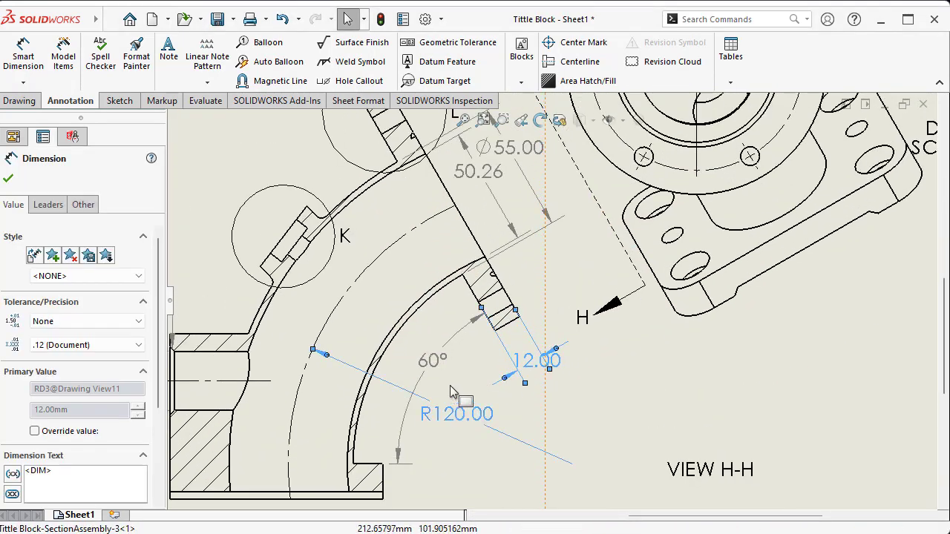
scroll(445, 352, "up", 3)
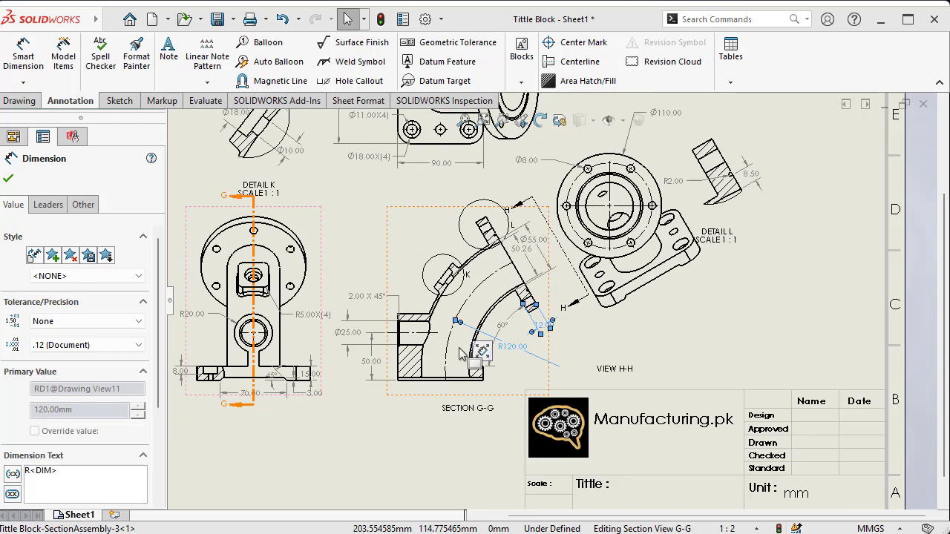
left_click(354, 296, "ctrl")
scroll(360, 325, "down", 3)
left_click(402, 336, "ctrl")
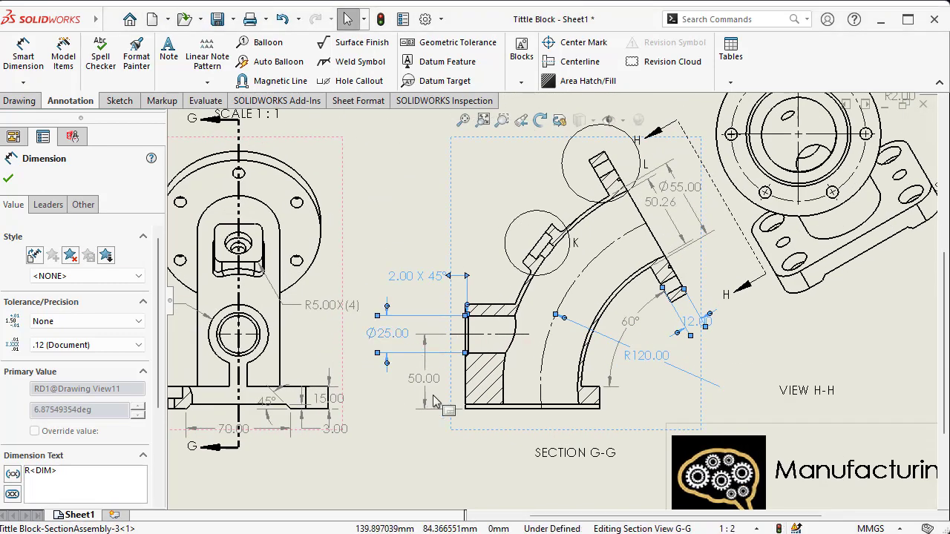
left_click(429, 384, "ctrl")
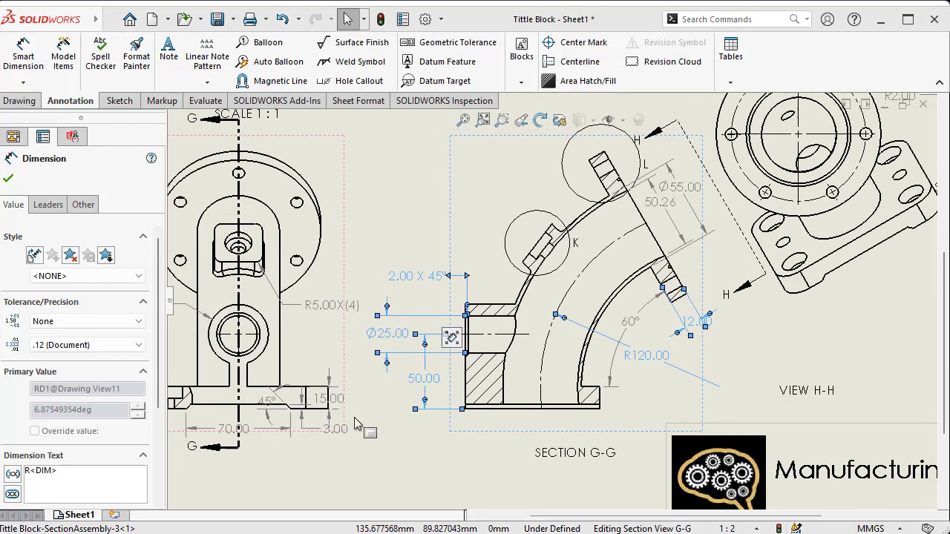
left_click(329, 401, "ctrl")
scroll(288, 405, "down", 1)
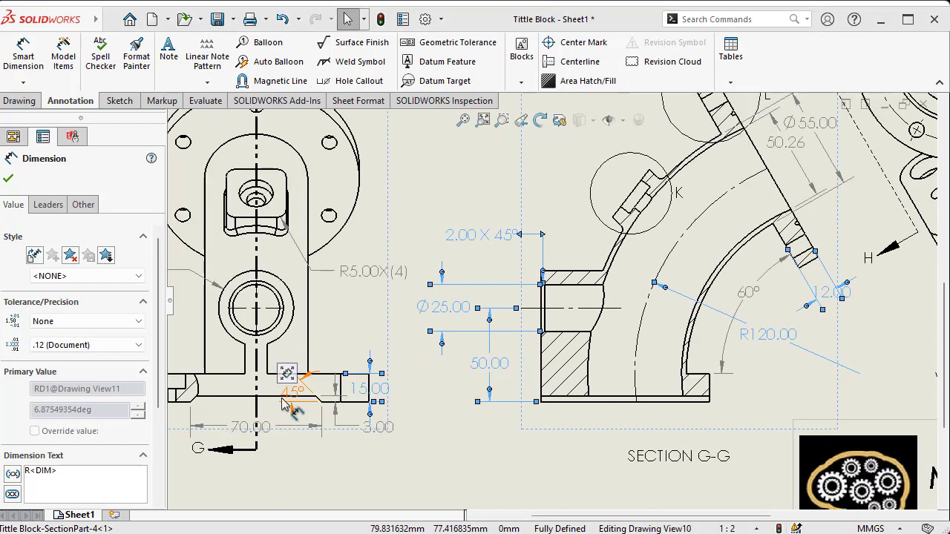
left_click(240, 428, "ctrl")
scroll(397, 428, "up", 3)
scroll(327, 355, "down", 1)
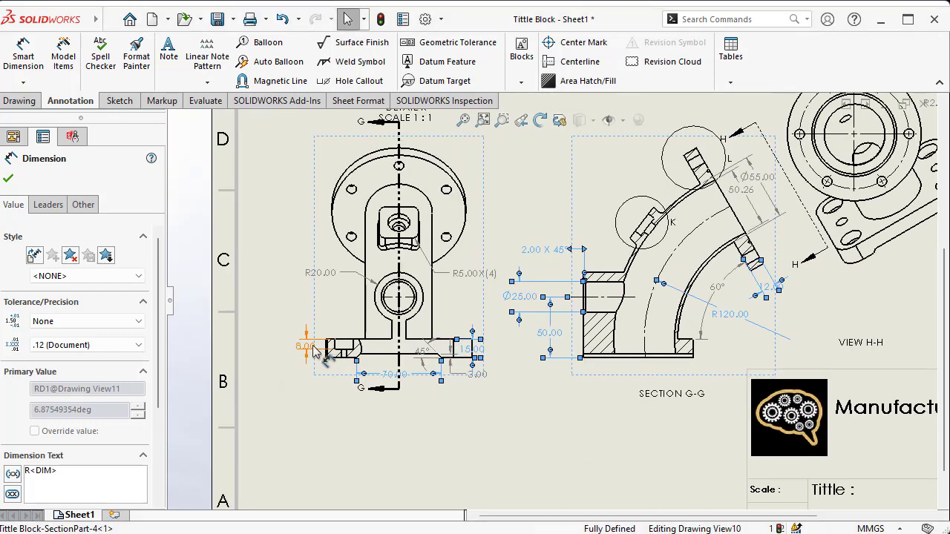
left_click(297, 348, "ctrl")
left_click(310, 283, "ctrl")
left_click(466, 276, "ctrl")
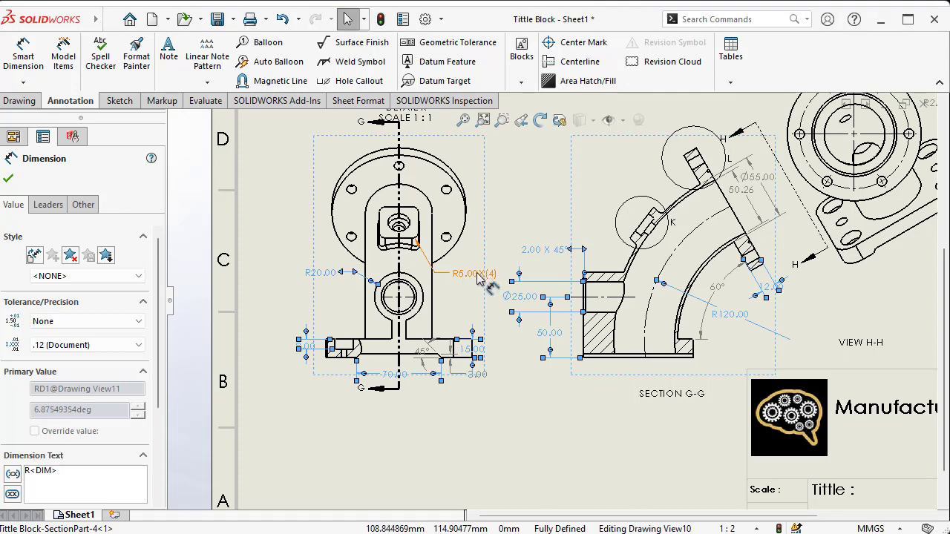
scroll(553, 301, "up", 2)
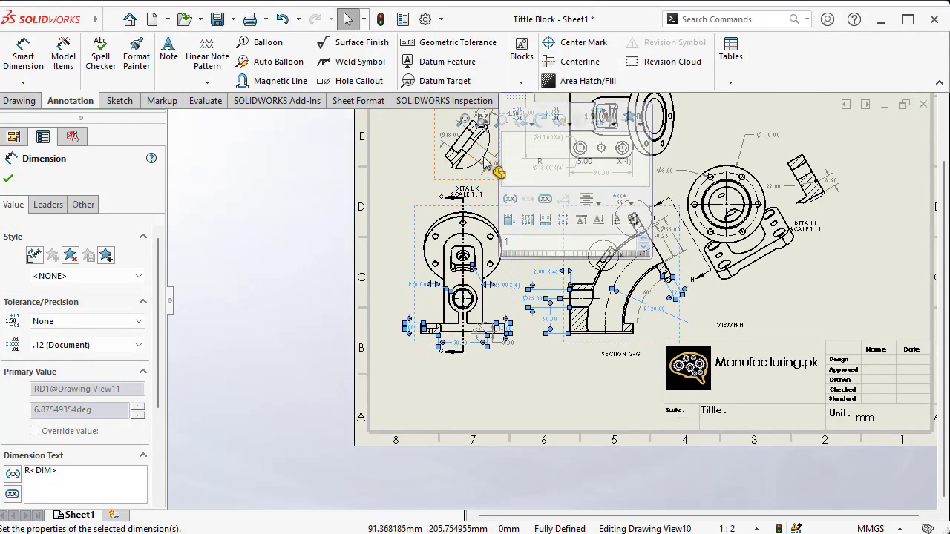
scroll(467, 186, "down", 3)
left_click(449, 170, "ctrl")
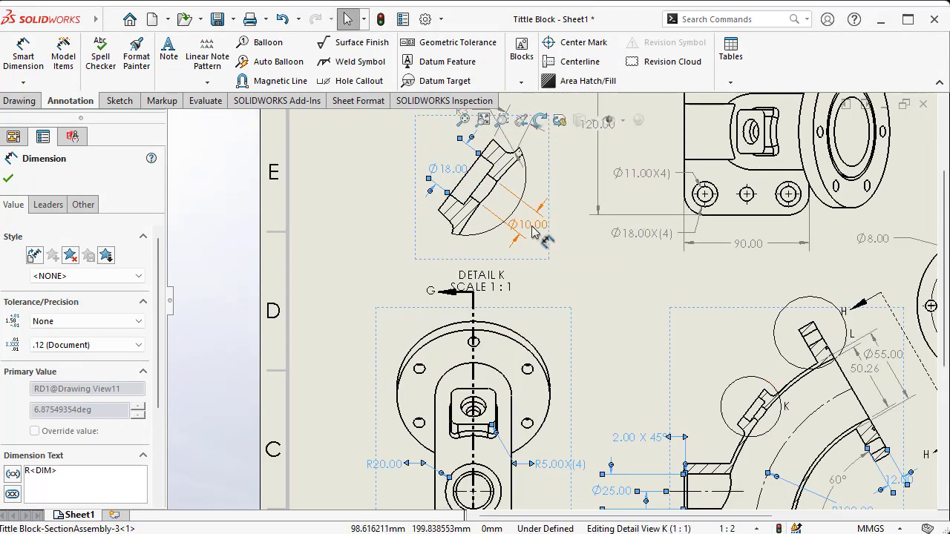
left_click(529, 225, "ctrl")
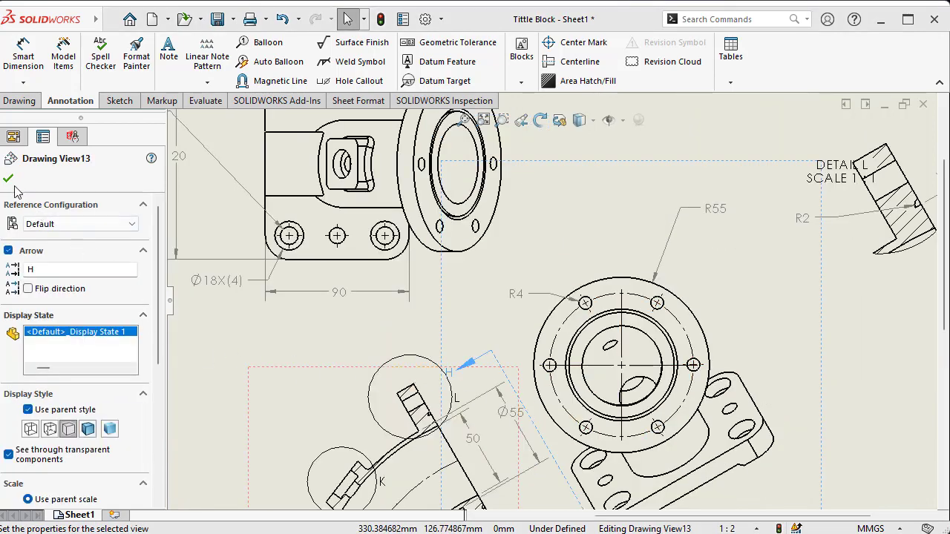
left_click(8, 179)
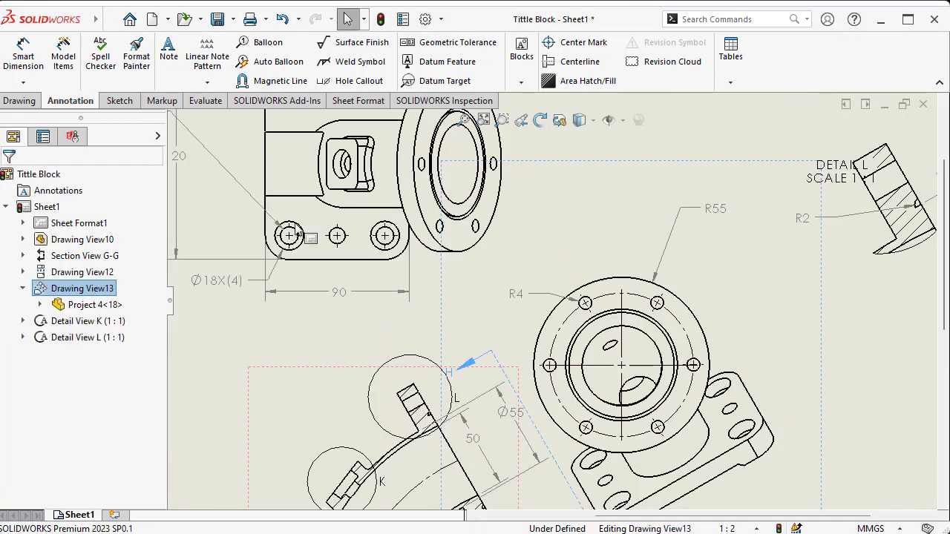
scroll(466, 286, "up", 4)
scroll(599, 343, "down", 3)
scroll(599, 343, "down", 2)
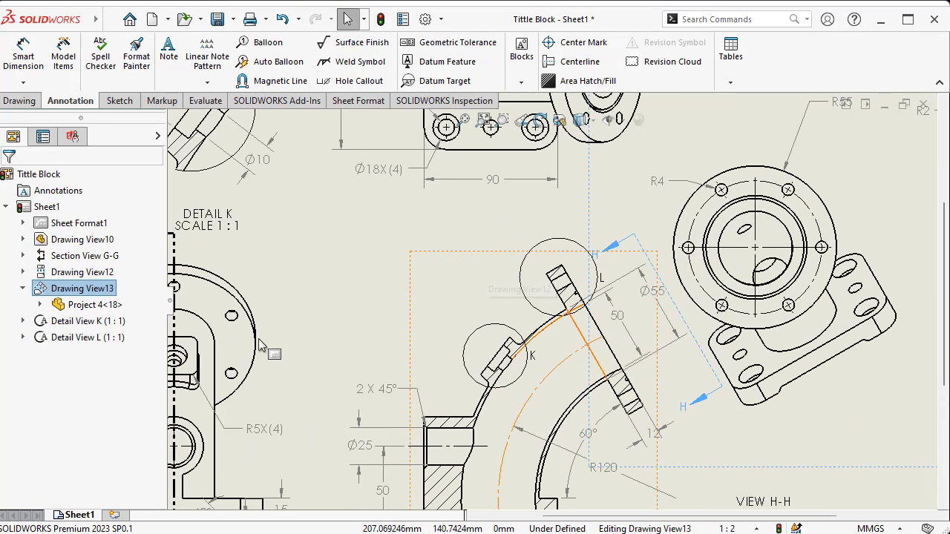
scroll(662, 300, "up", 4)
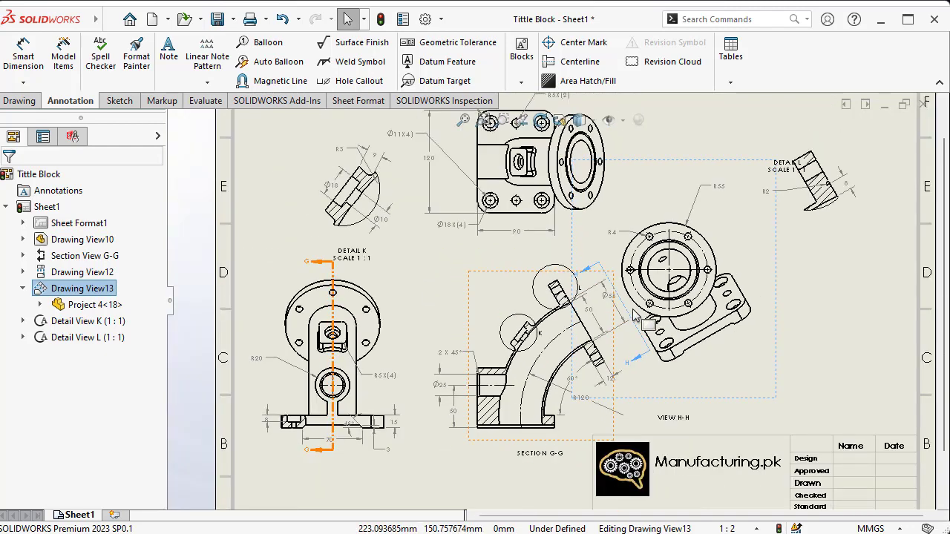
Set the second-value precision of the 2 X 45° chamfer dimension in Section G-G to None
scroll(594, 401, "down", 3)
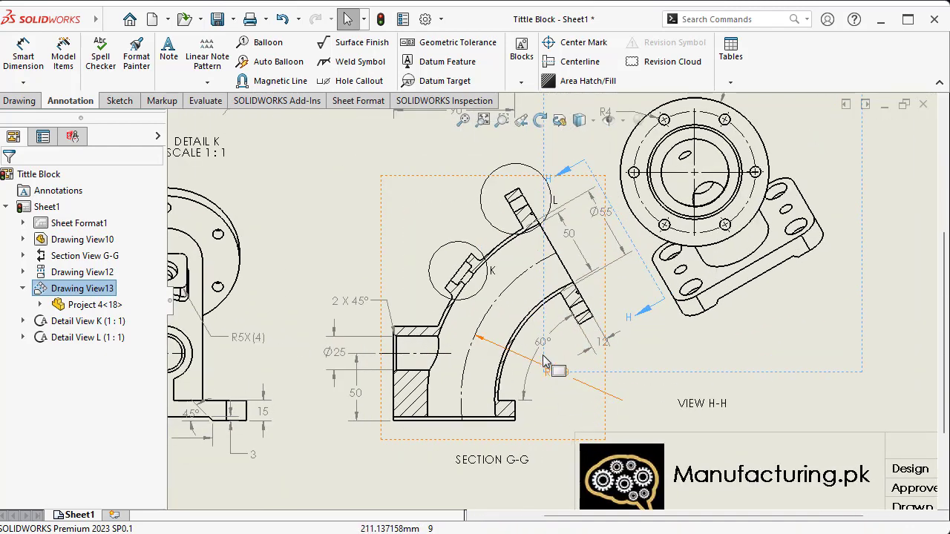
left_click(354, 307)
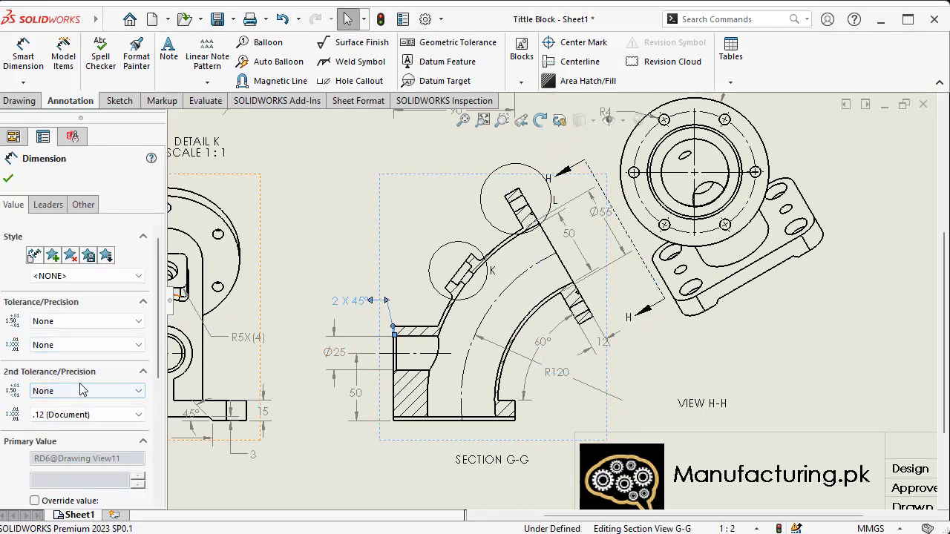
left_click(68, 416)
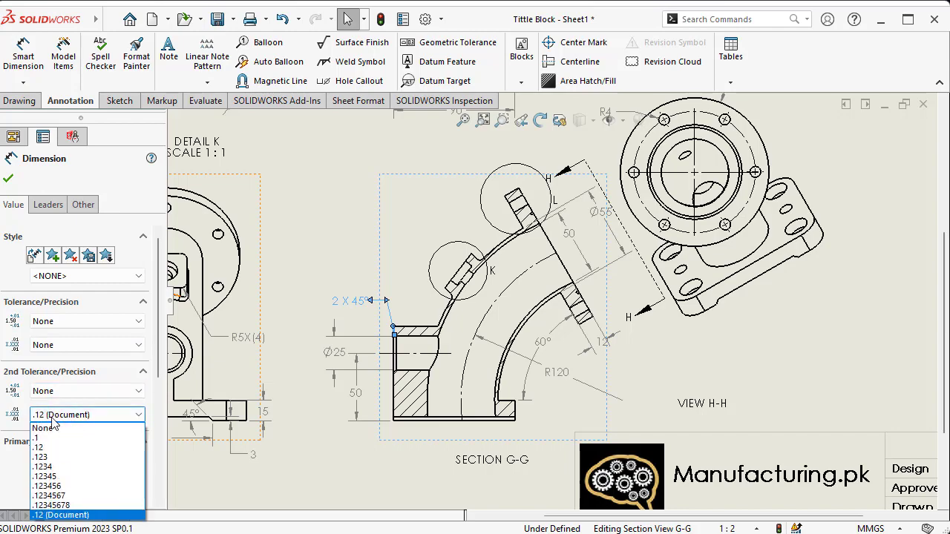
left_click(49, 429)
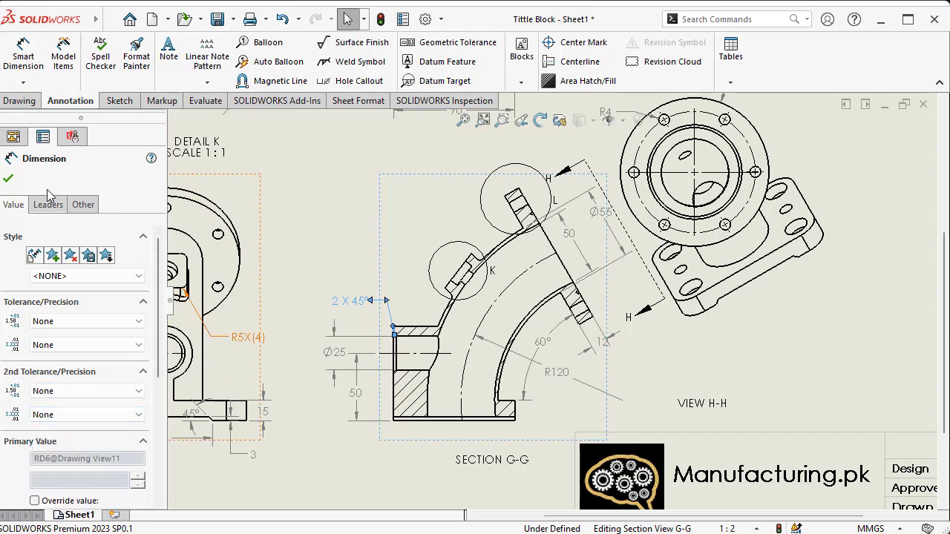
left_click(8, 179)
Move the Ø55 dimension closer to the flange face in Section G-G and select the neighbouring 50 dimension
scroll(475, 297, "up", 3)
scroll(552, 278, "down", 5)
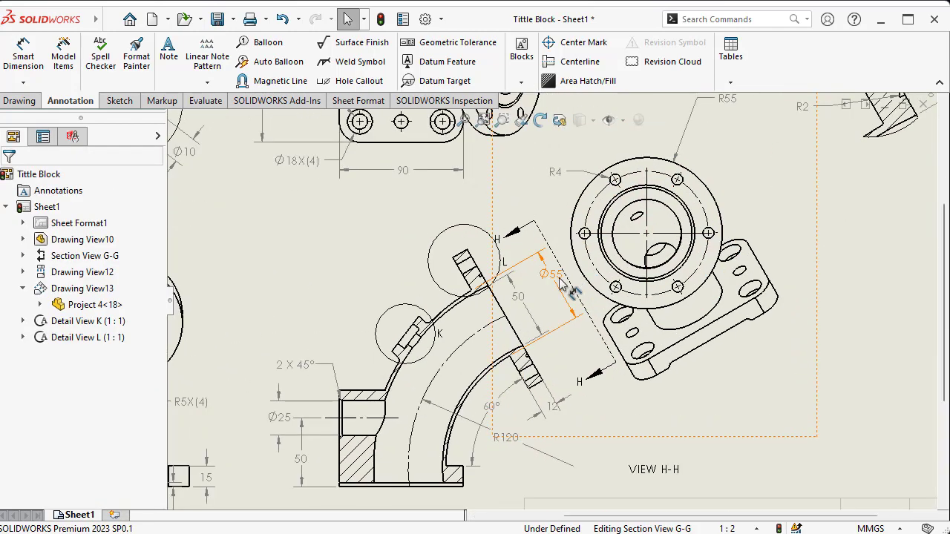
left_click_drag(553, 279, 540, 308)
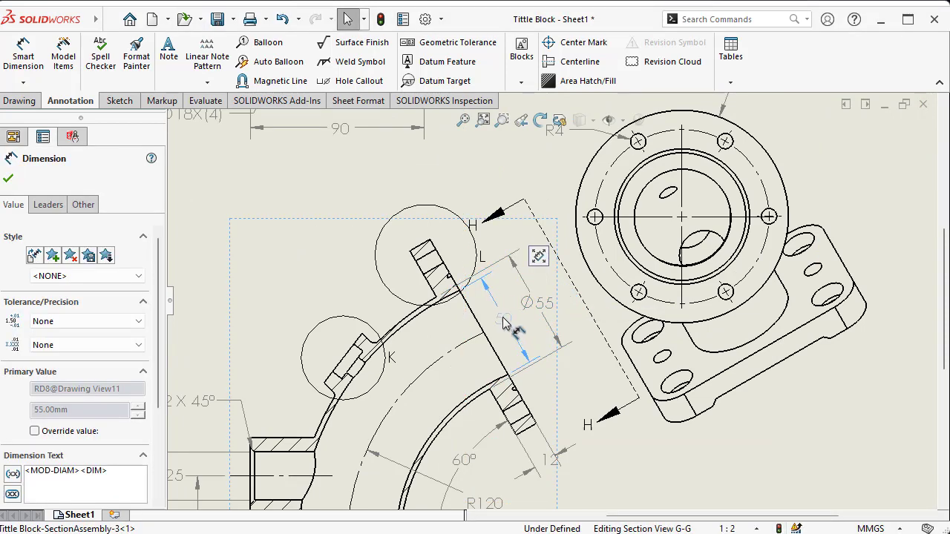
left_click(503, 318)
scroll(552, 300, "up", 3)
scroll(633, 208, "down", 3)
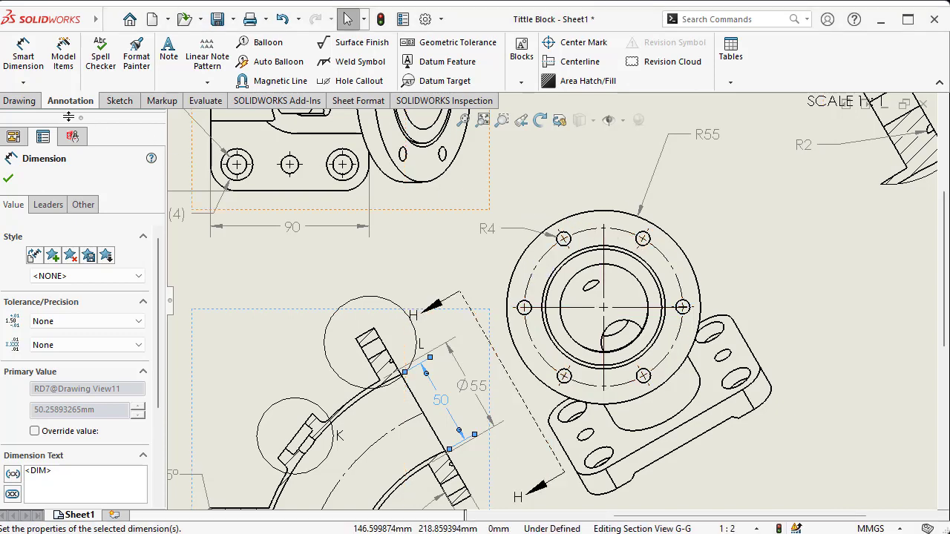
Try to dimension the angle between the vertical and horizontal centre lines of the bolt circle in View H-H
left_click(16, 52)
scroll(615, 262, "down", 1)
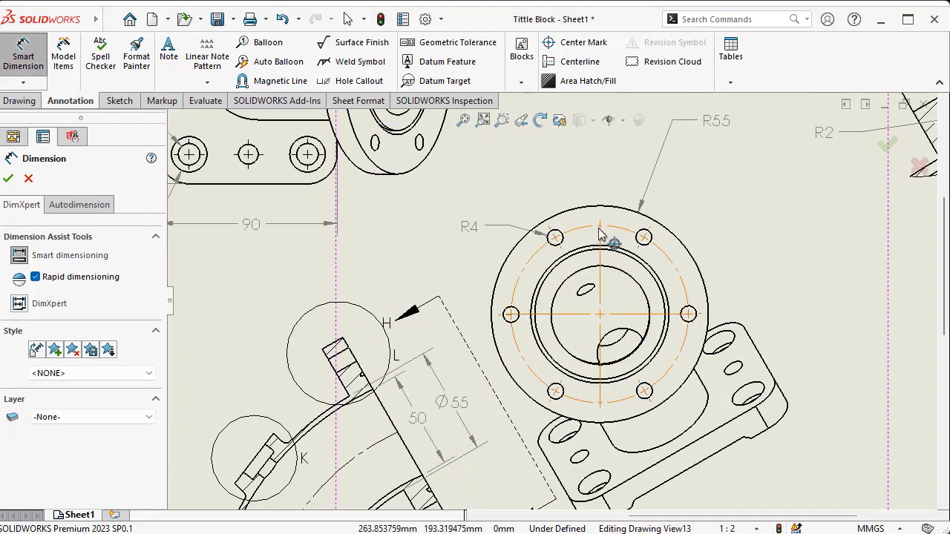
left_click(601, 227)
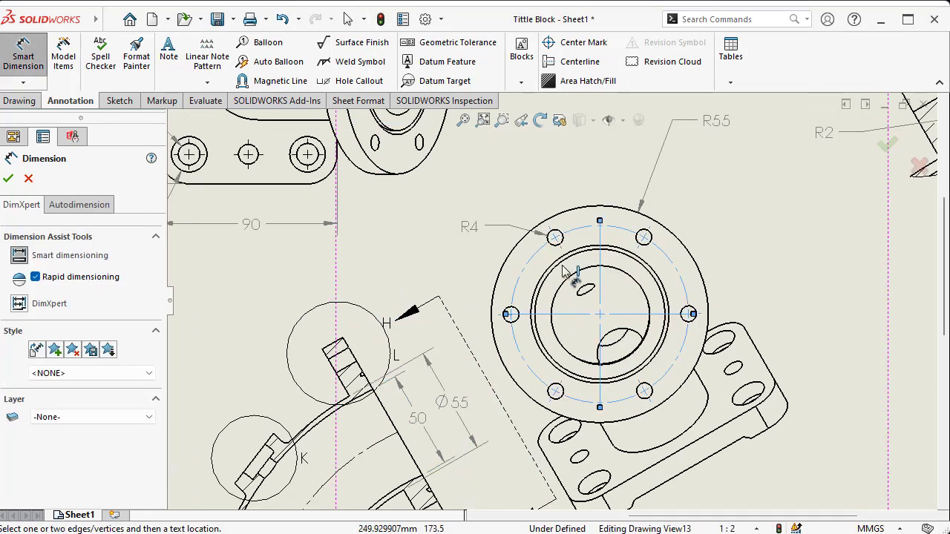
left_click(535, 314)
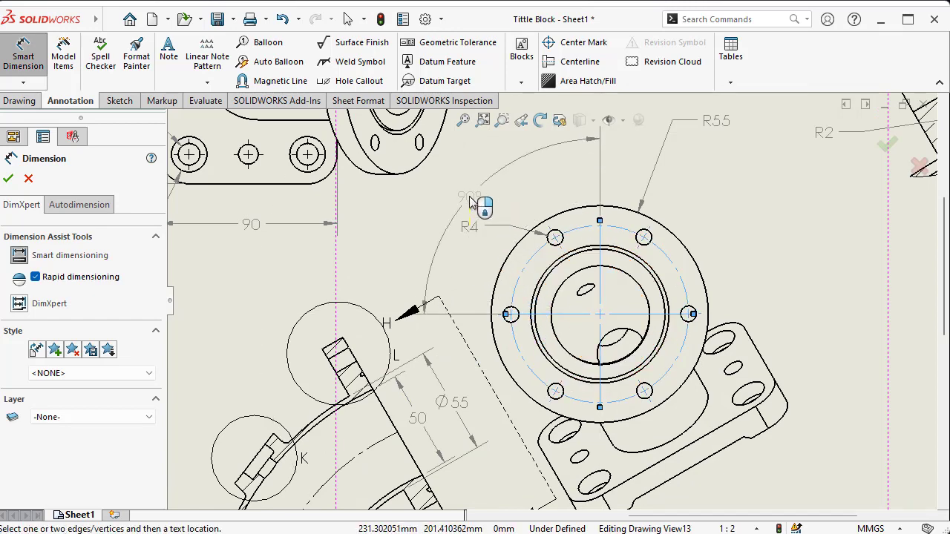
left_click(467, 200)
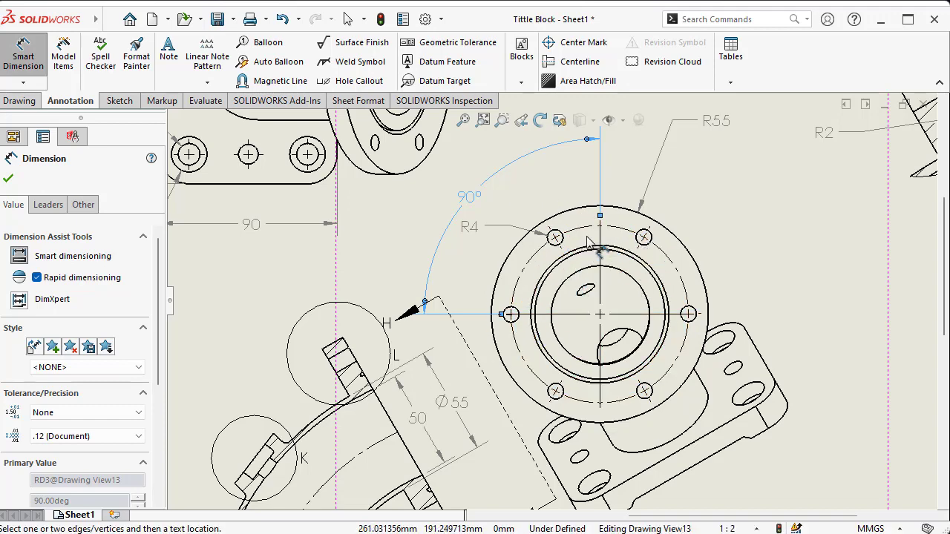
key("Escape")
Dimension the angle between two adjacent bolt holes of the flange in View H-H, placing the text outside the flange
scroll(661, 252, "down", 1)
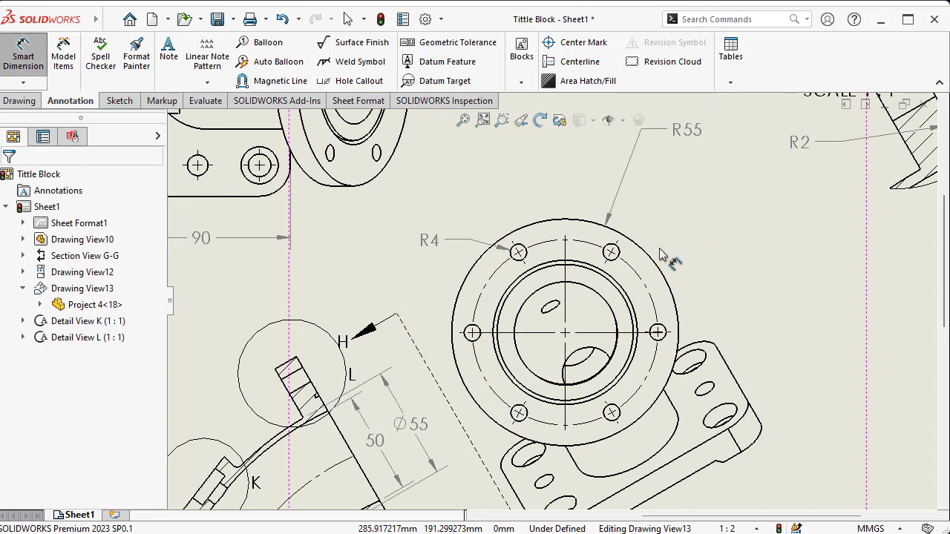
left_click(619, 250)
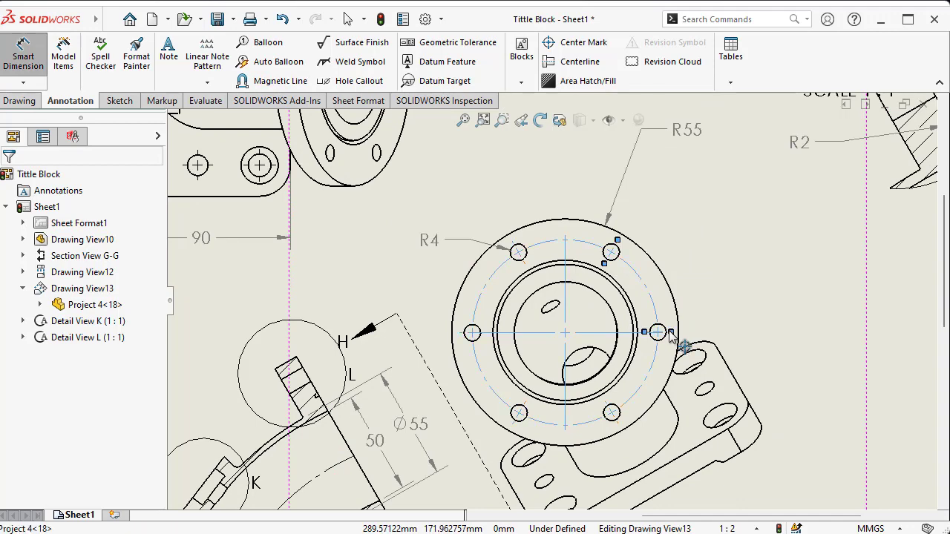
left_click(660, 333)
left_click(689, 265)
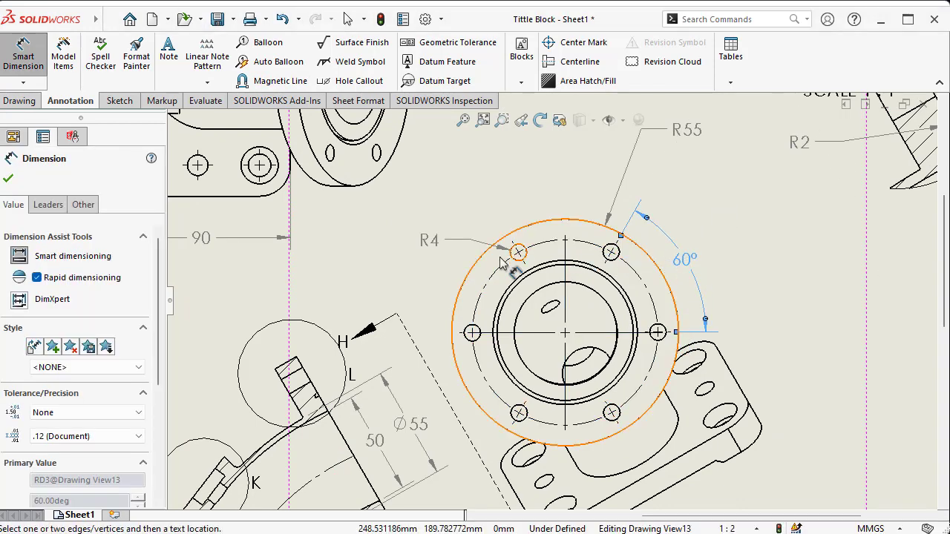
key("f")
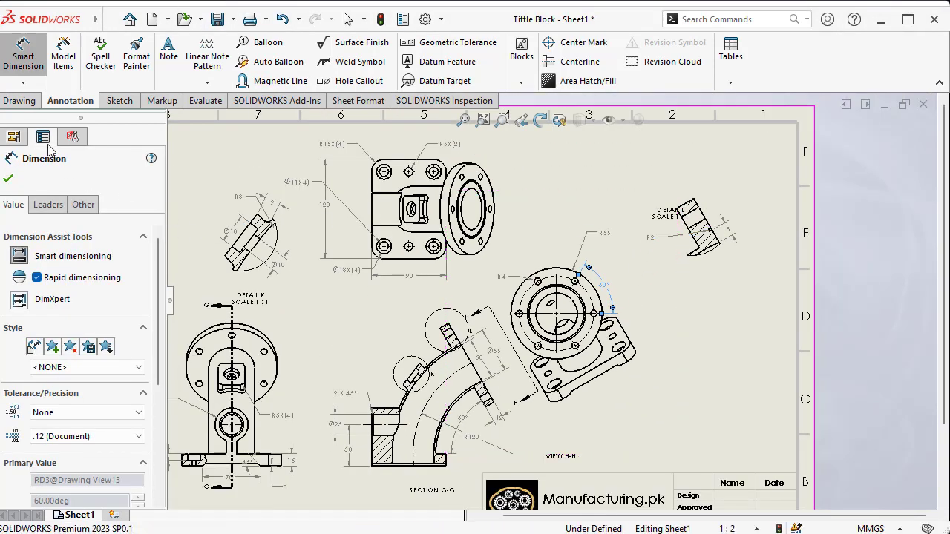
left_click(9, 180)
key("f")
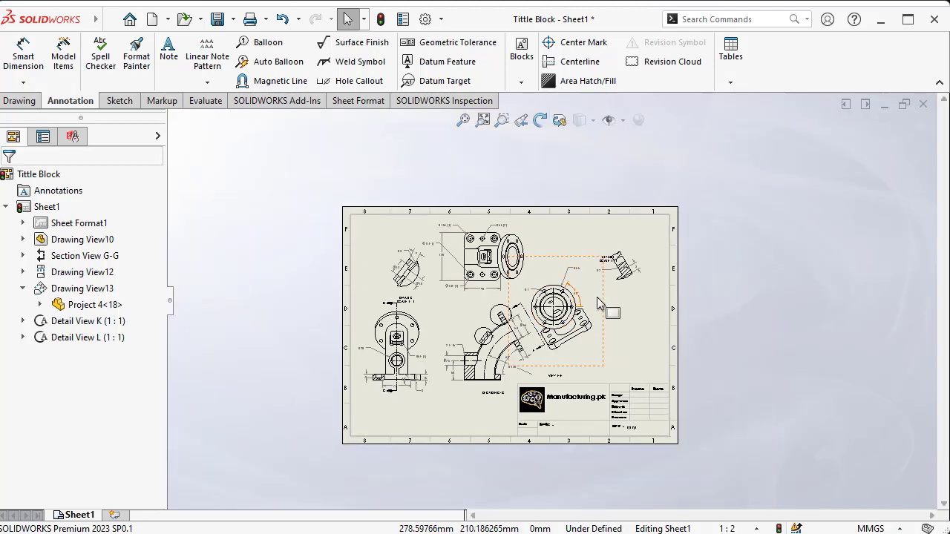
Insert a model view of Project 4 in the free area beside View H-H, above the title block
left_click(15, 99)
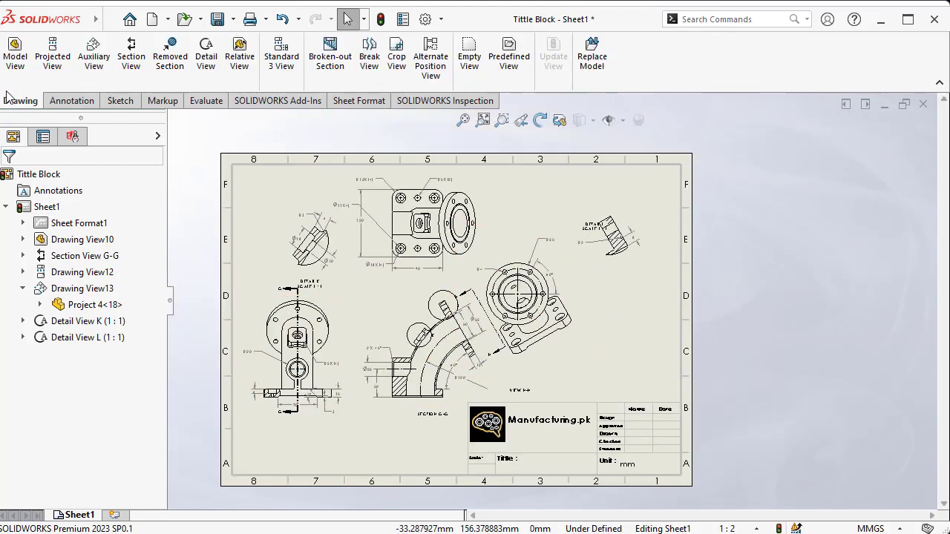
left_click(15, 57)
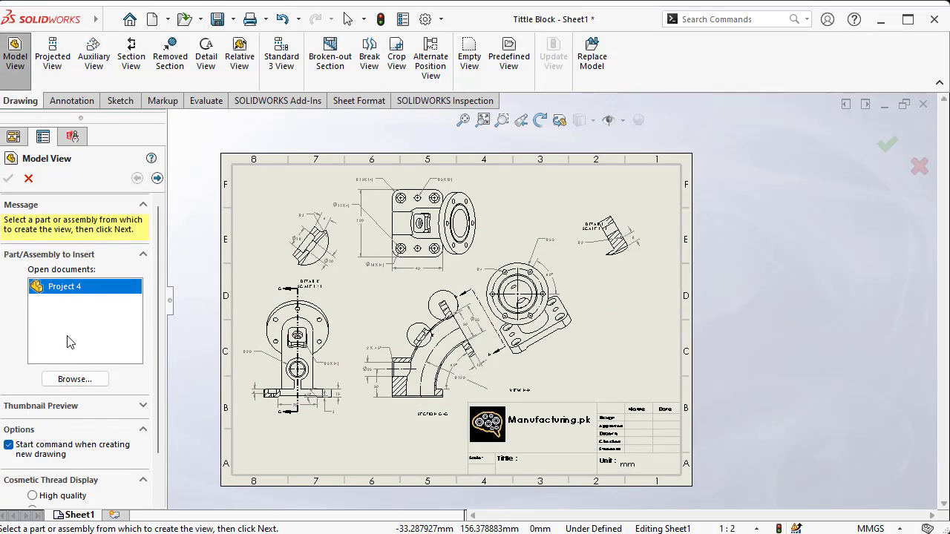
double_click(56, 287)
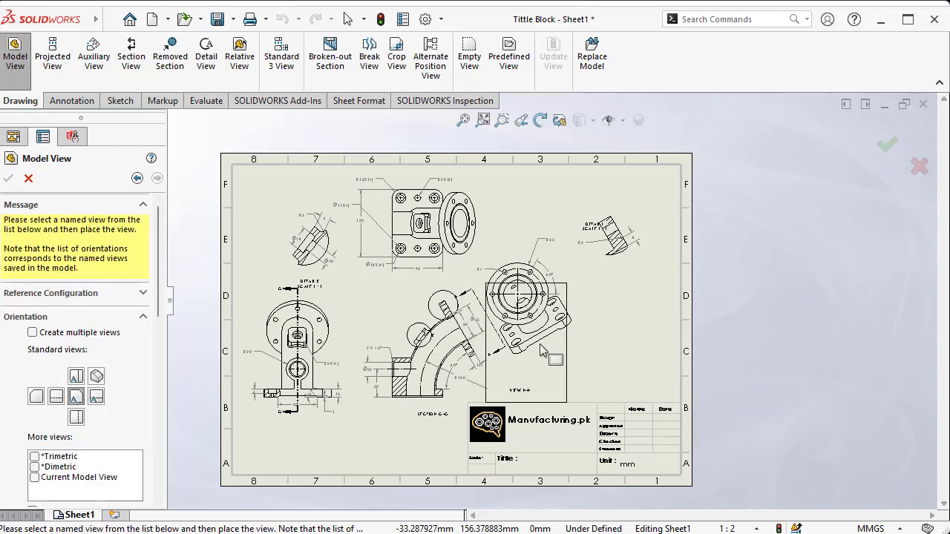
left_click(611, 335)
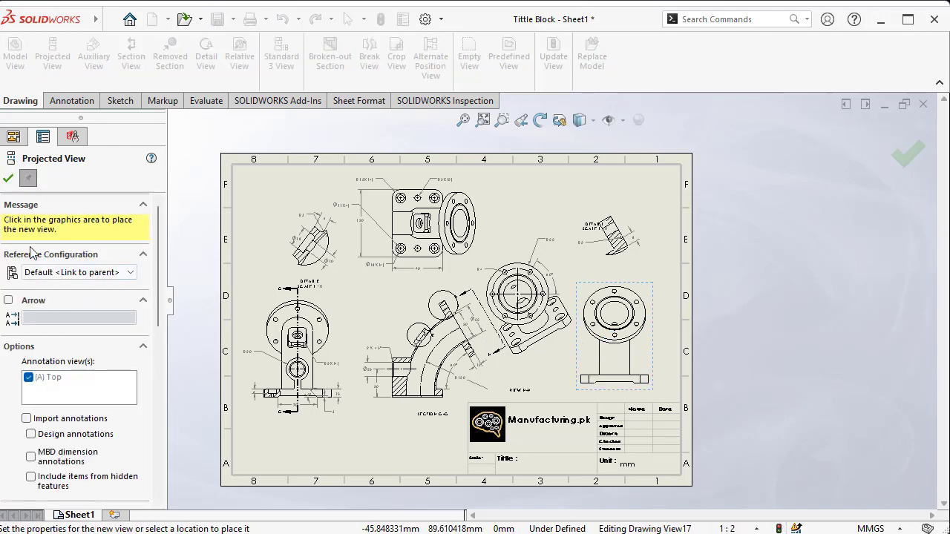
left_click(7, 181)
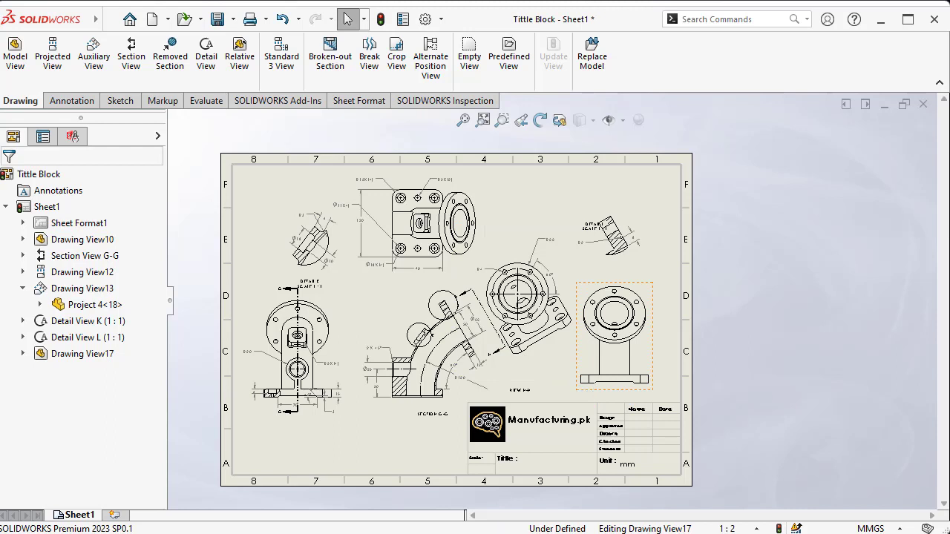
Change the new model view to the isometric orientation and display it shaded with edges
scroll(63, 423, "down", 3)
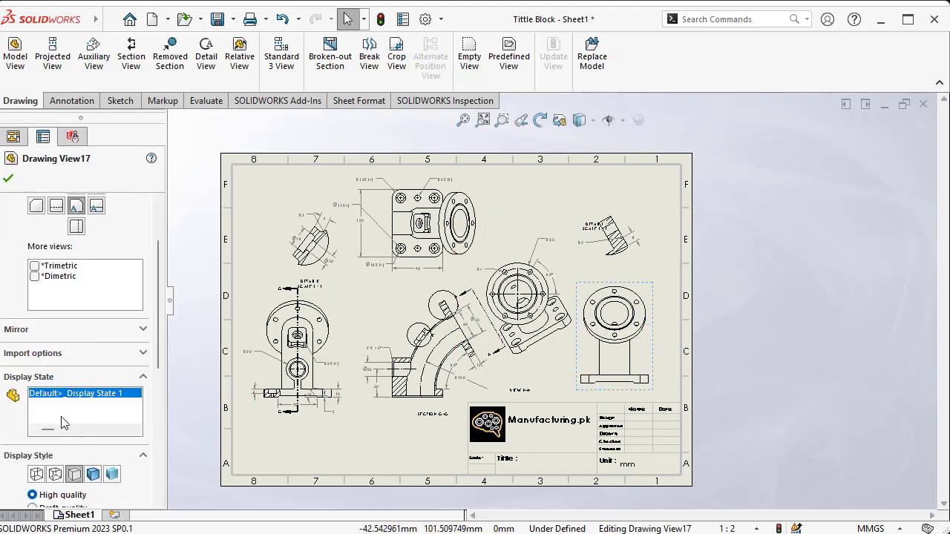
left_click(92, 204)
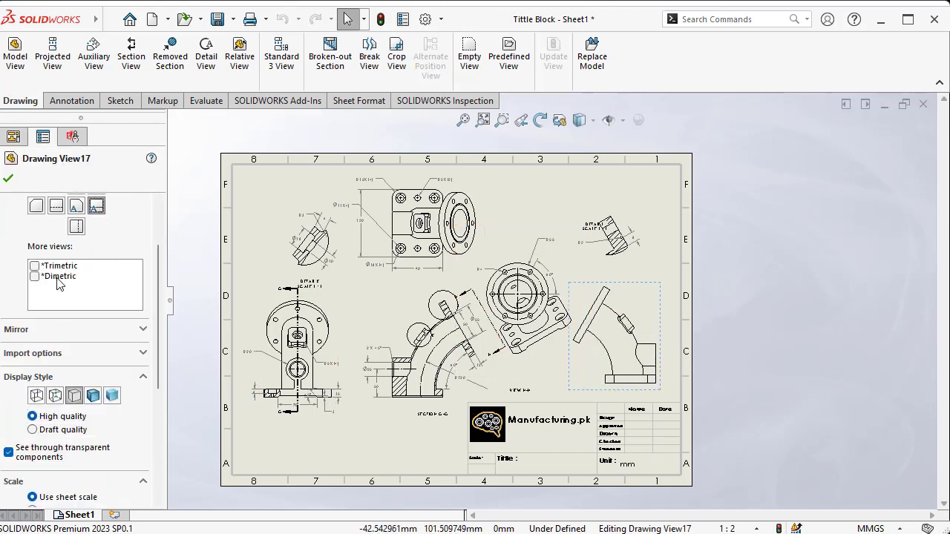
scroll(98, 276, "up", 3)
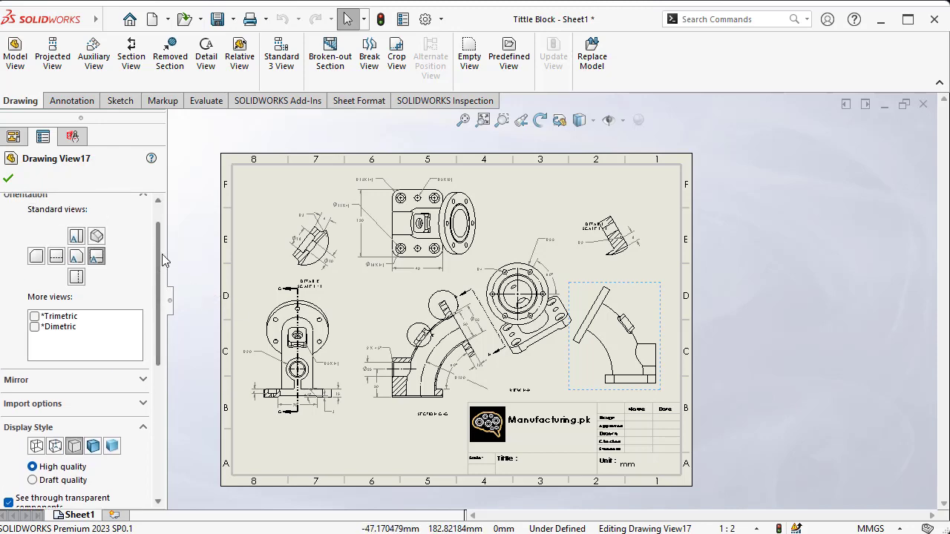
left_click(97, 270)
scroll(72, 428, "down", 2)
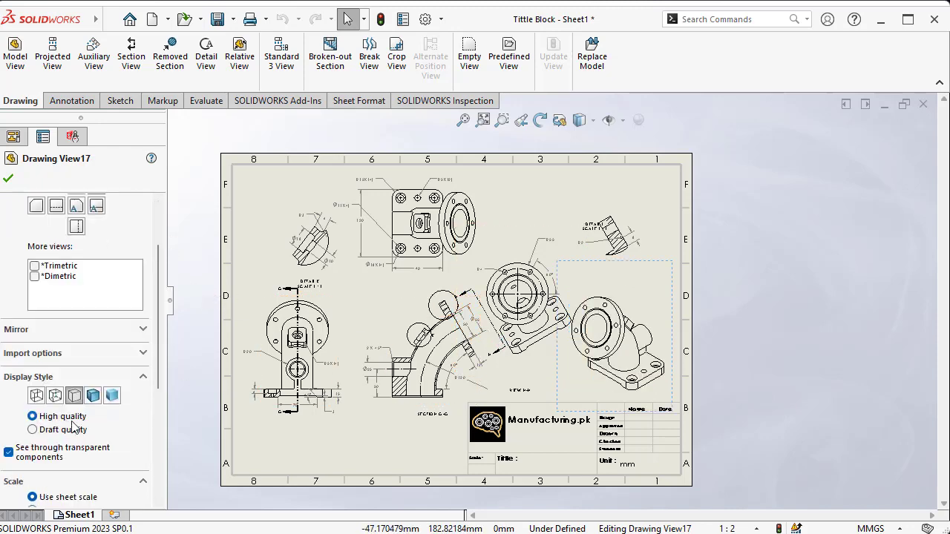
left_click(92, 395)
scroll(597, 406, "up", 2)
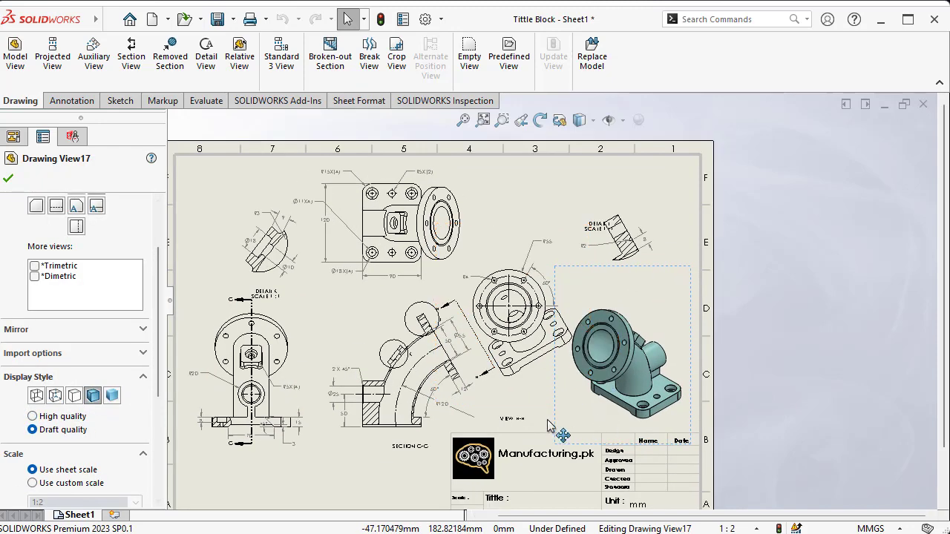
Reposition the isometric view, Section G-G and Detail K to spread the views more evenly across the sheet
left_click_drag(558, 422, 571, 421)
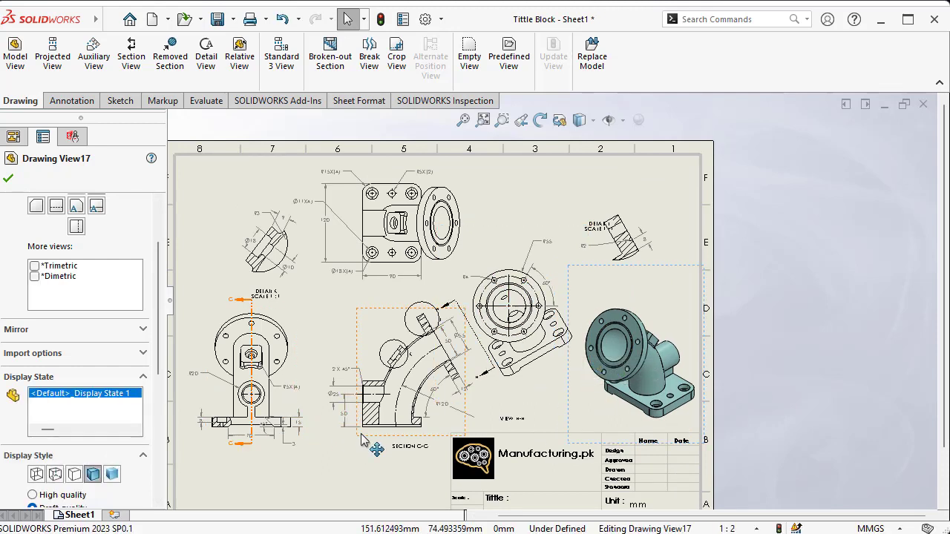
left_click_drag(361, 439, 351, 439)
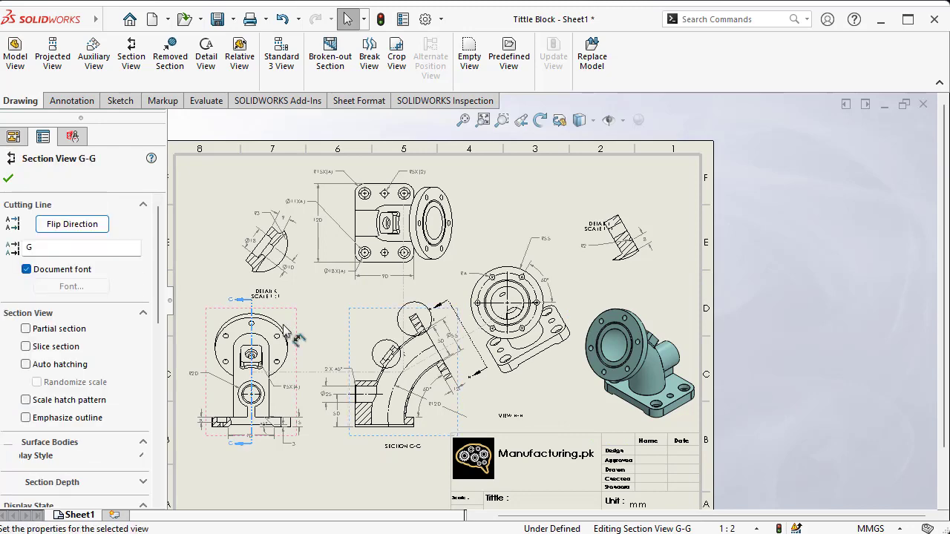
scroll(312, 256, "up", 3)
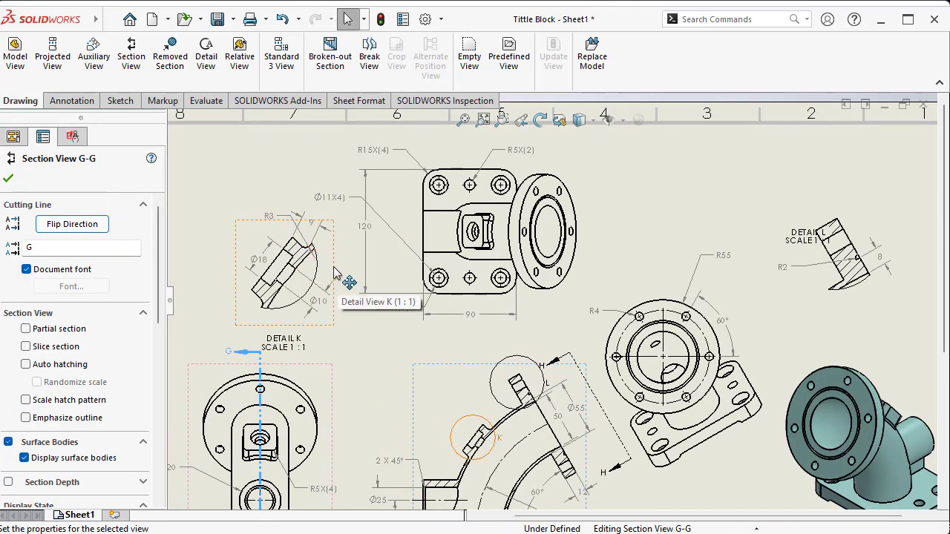
left_click_drag(341, 282, 313, 259)
left_click(9, 178)
Open the sheet format for editing with the title block in view
scroll(339, 333, "down", 5)
scroll(657, 241, "up", 3)
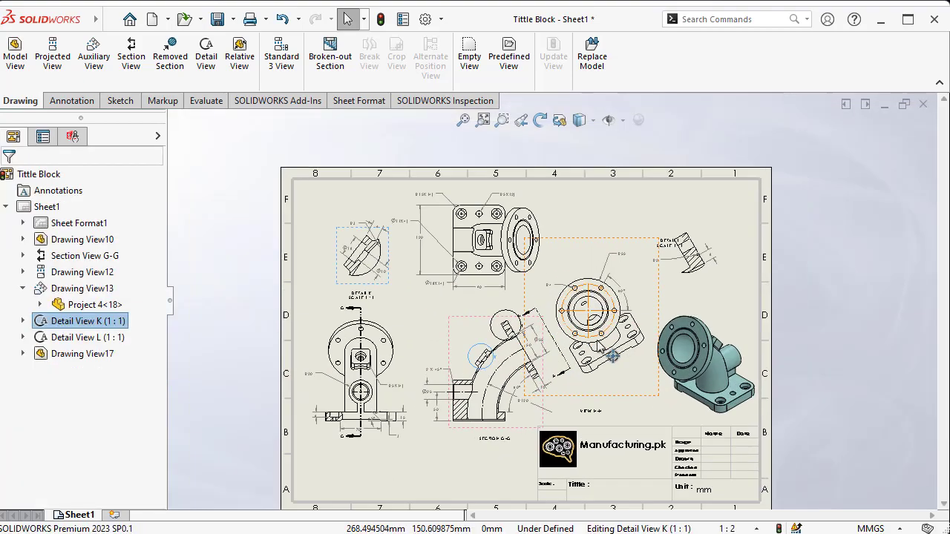
scroll(658, 241, "down", 6)
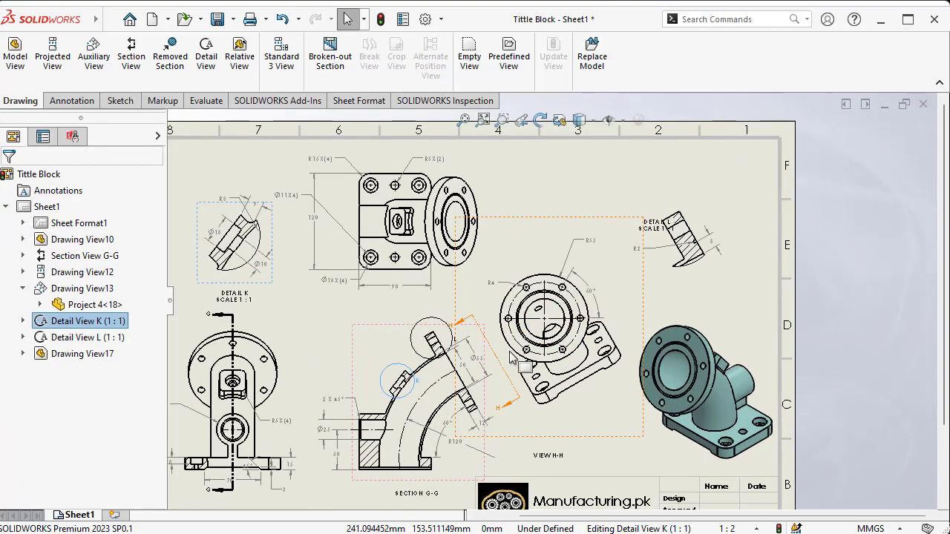
scroll(599, 337, "down", 2)
scroll(640, 310, "up", 8)
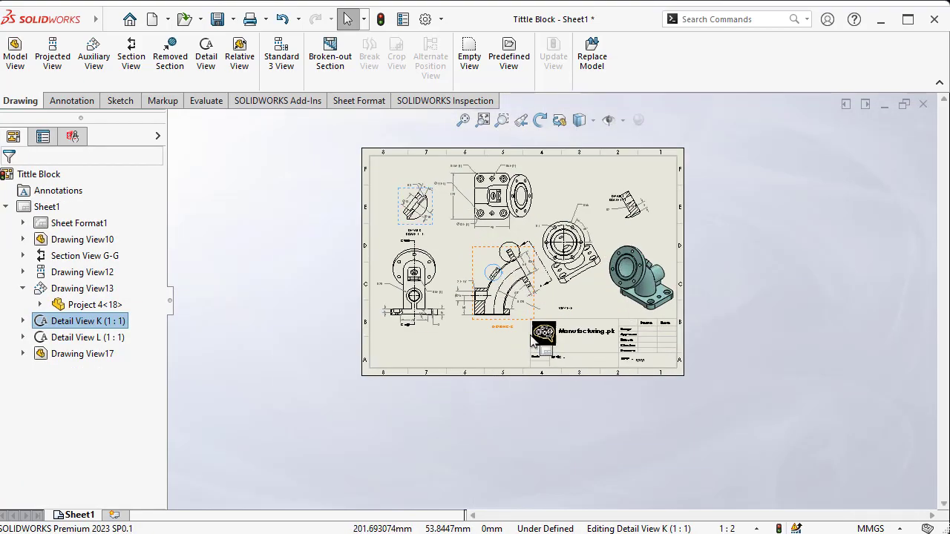
right_click(89, 224)
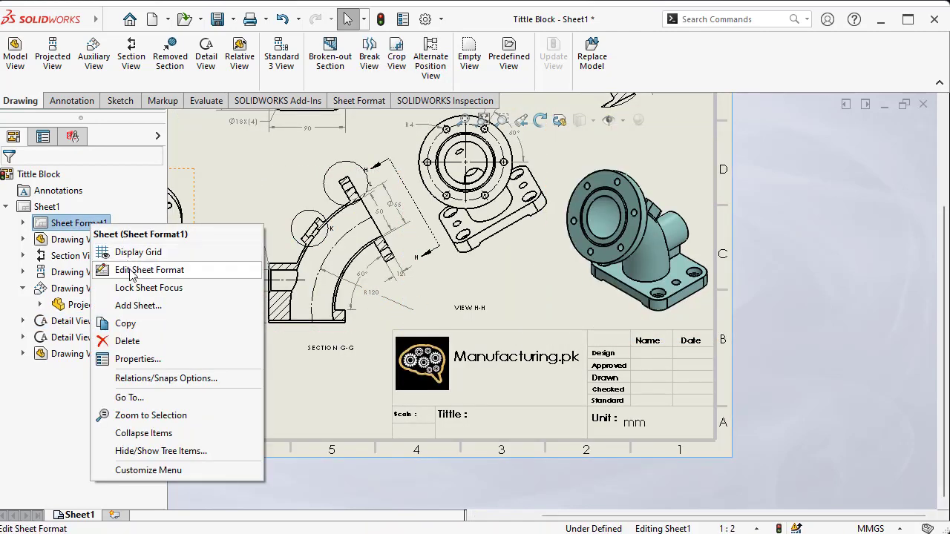
left_click(131, 271)
scroll(531, 427, "up", 2)
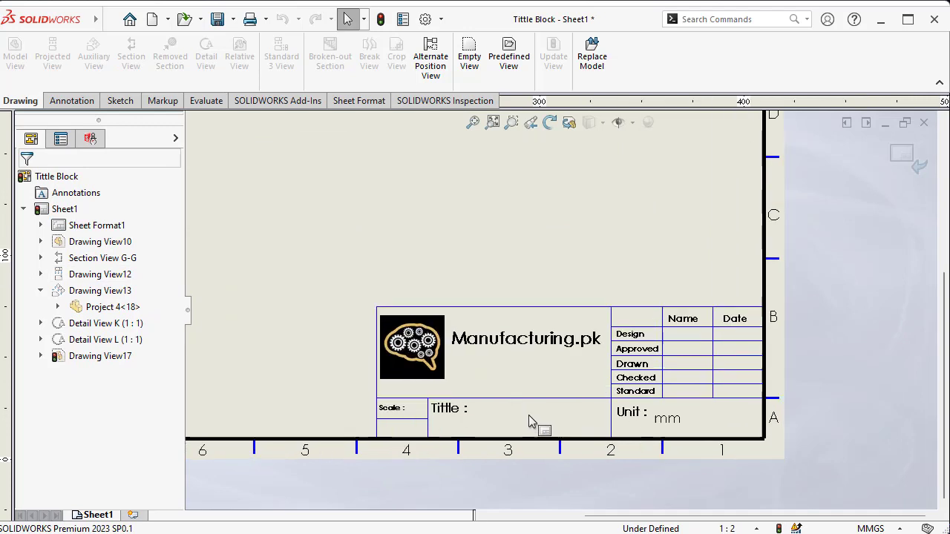
left_click(79, 102)
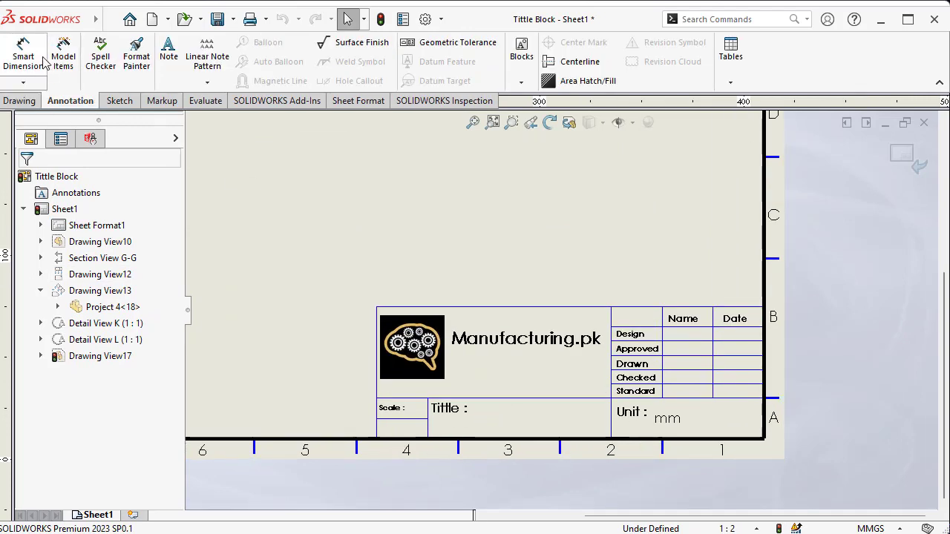
Add a note reading "Project 4" beside the Tittle label in the title block
left_click(169, 51)
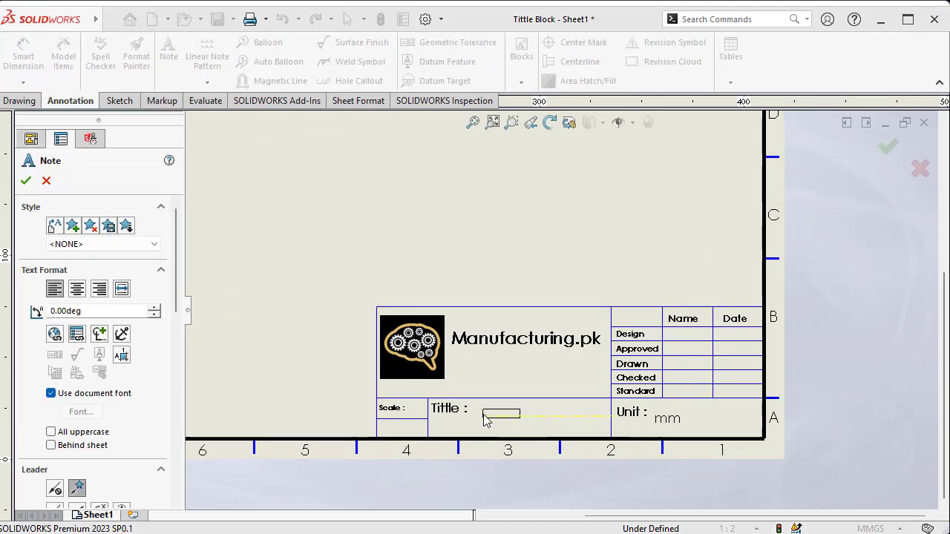
left_click(481, 420)
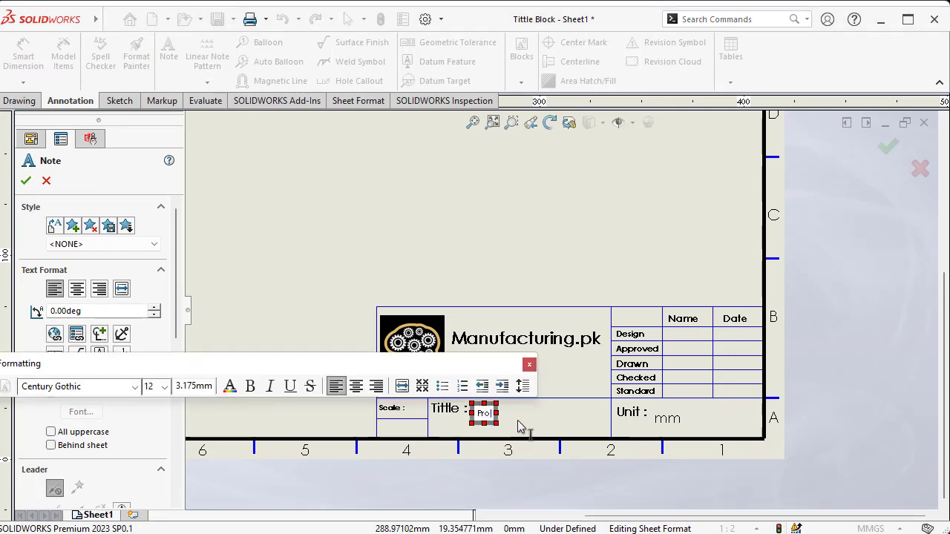
type("ject 4")
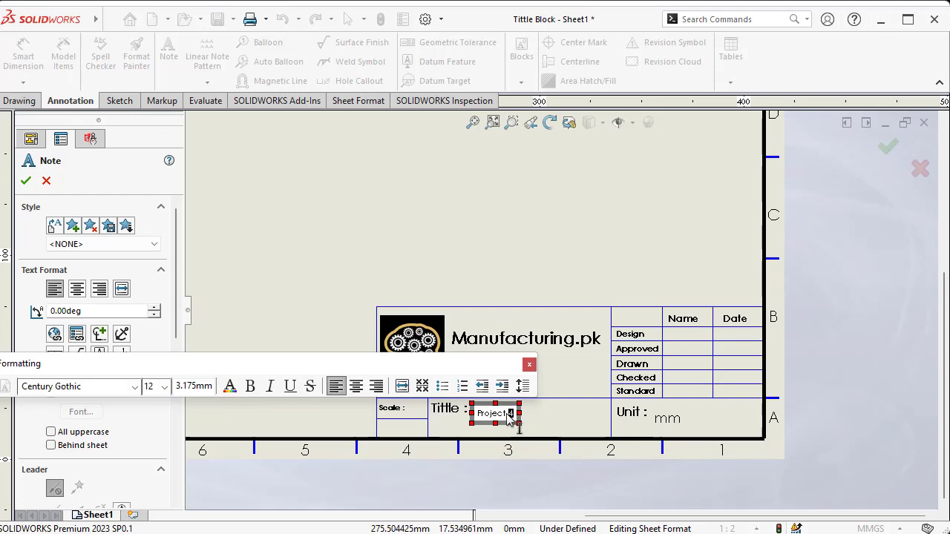
Set the whole "Project 4" note text to font size 22 and finish the note
scroll(501, 414, "down", 2)
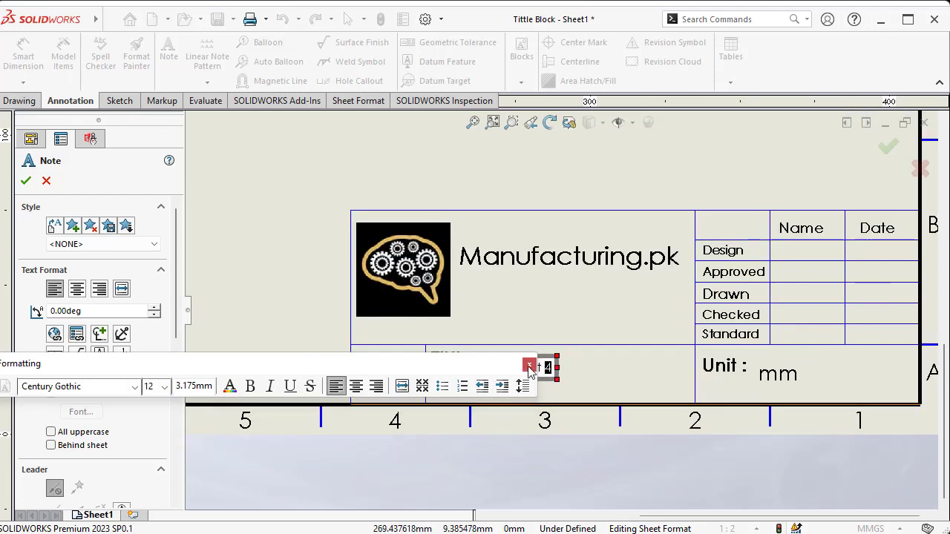
scroll(530, 369, "up", 3)
scroll(557, 347, "down", 4)
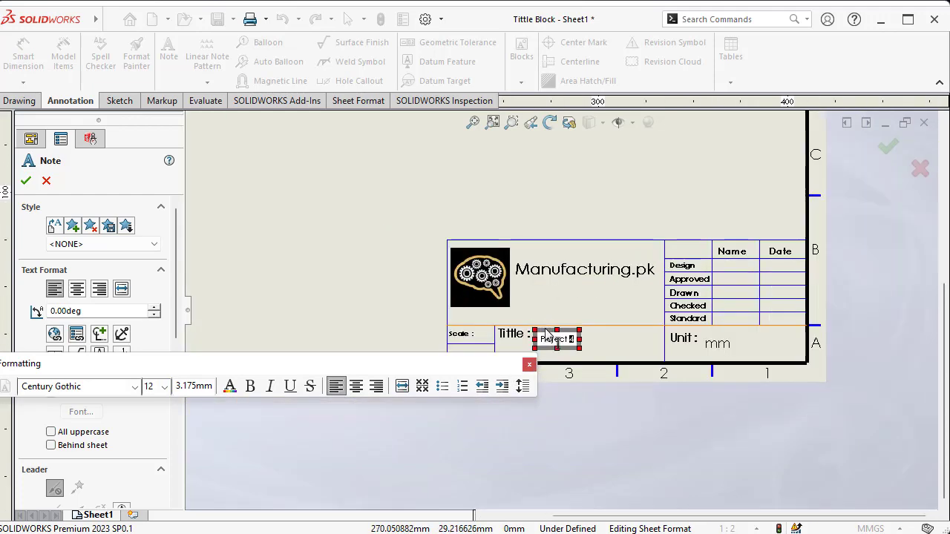
left_click_drag(537, 340, 609, 342)
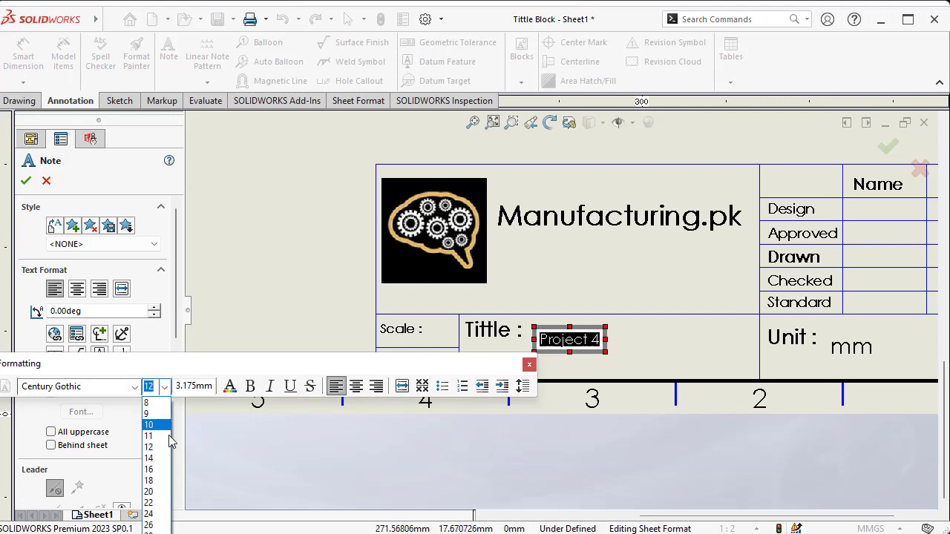
left_click(164, 387)
left_click(152, 503)
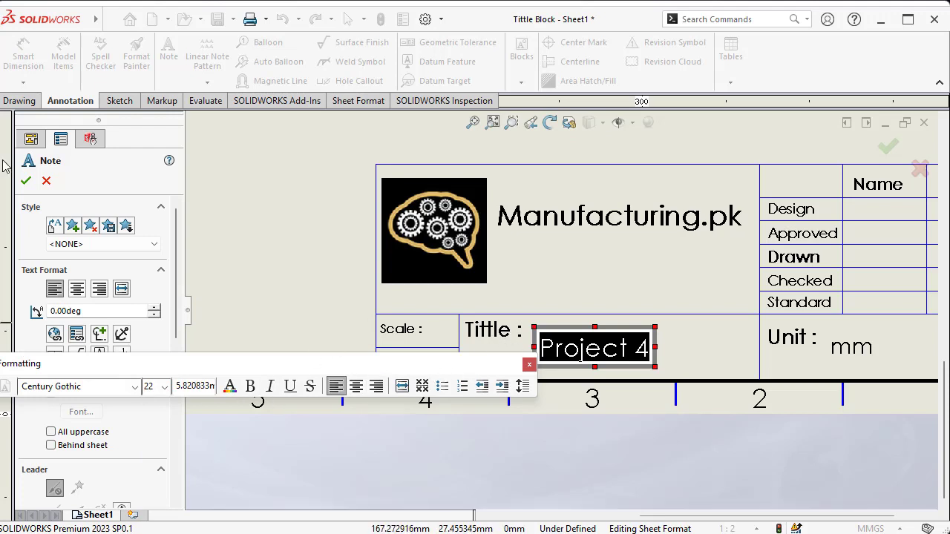
left_click(26, 181)
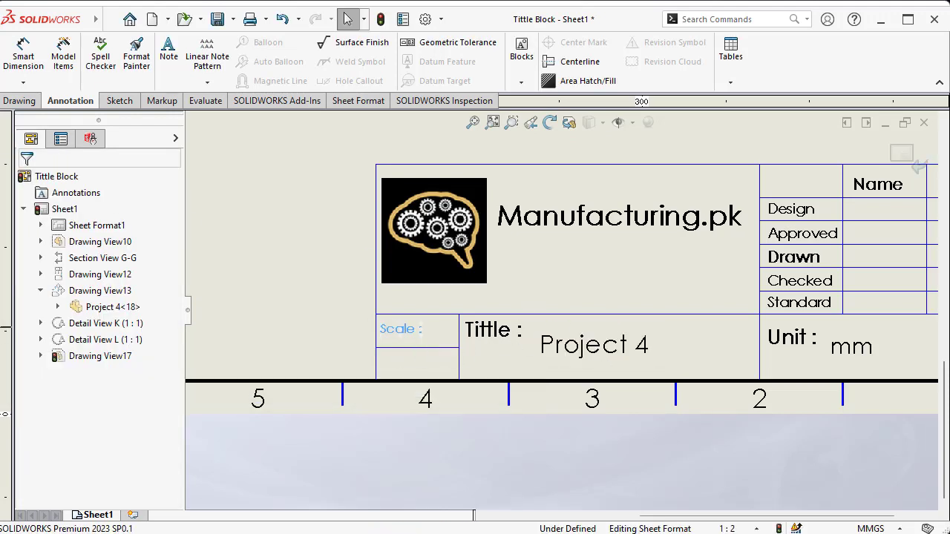
Append 1:2 to the Scale note in the title block and widen its text box to fit on one line
double_click(420, 336)
left_click_drag(427, 329, 442, 330)
left_click(432, 334)
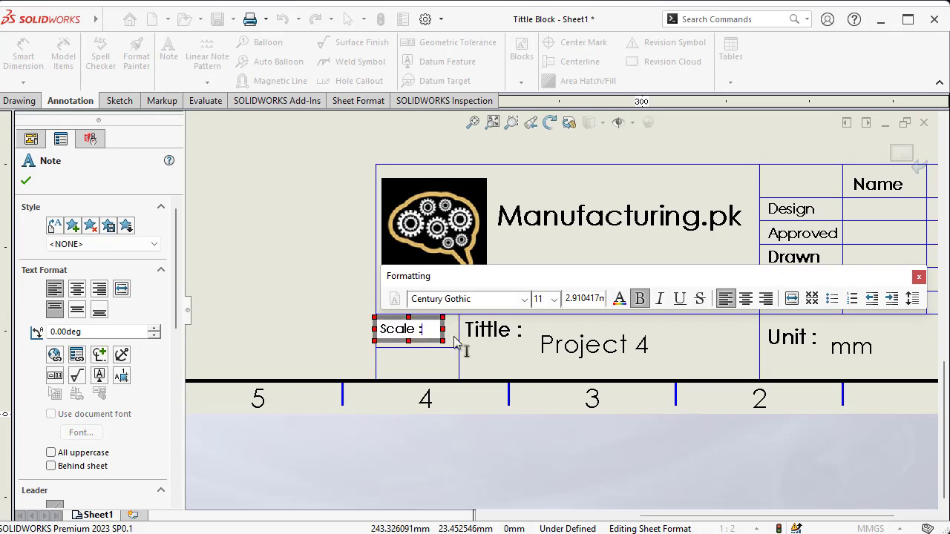
type("1:2")
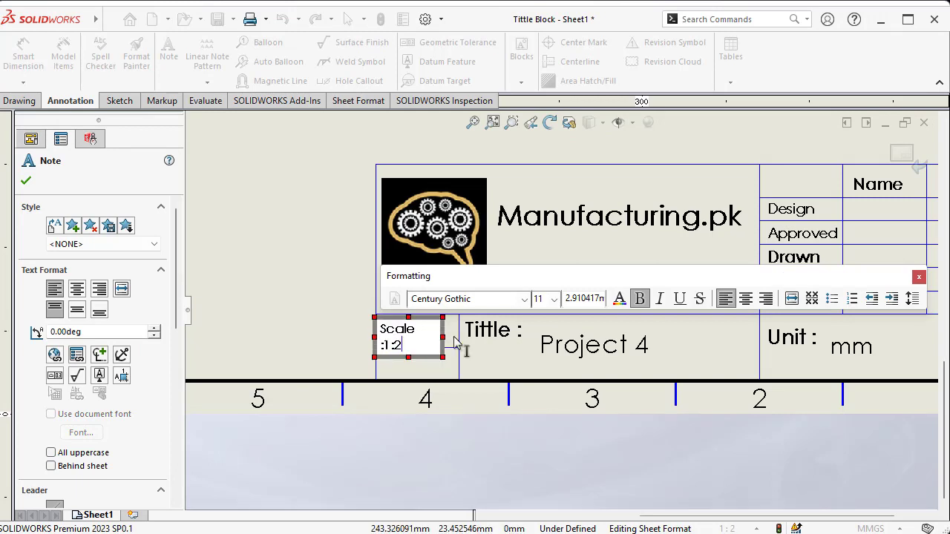
left_click_drag(442, 336, 457, 335)
left_click(25, 182)
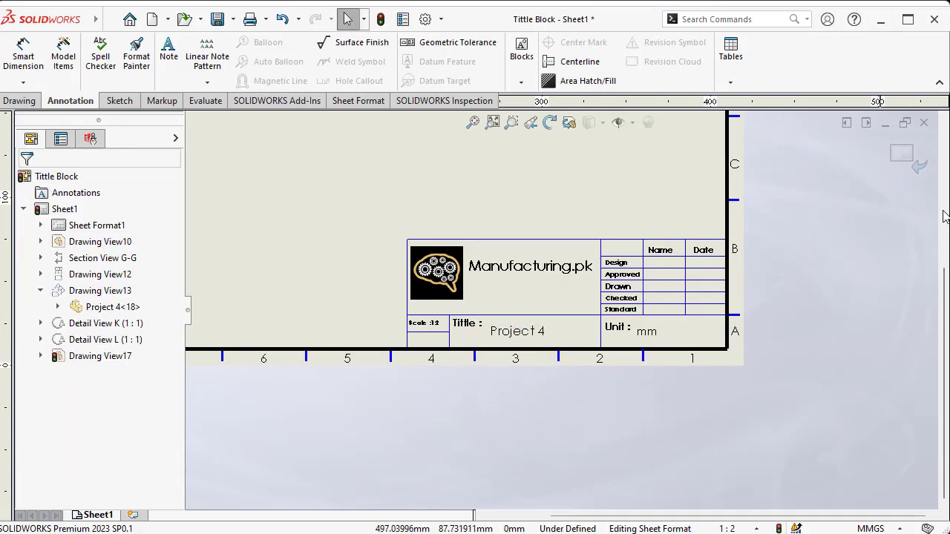
Leave sheet format editing and return to the drawing sheet
left_click(919, 164)
scroll(524, 296, "up", 5)
scroll(525, 302, "down", 5)
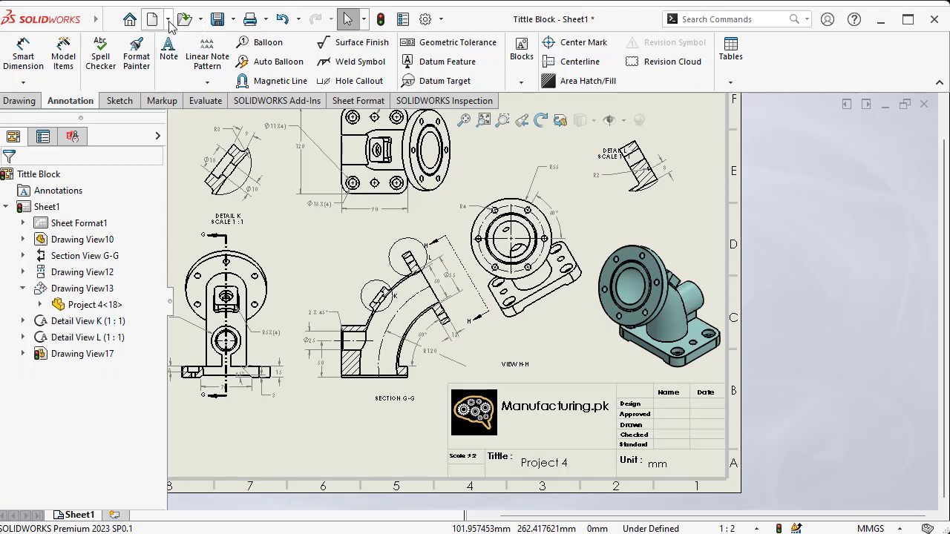
Save the drawing under the new file name Project 4 as a SOLIDWORKS Drawing in the same folder
left_click(109, 19)
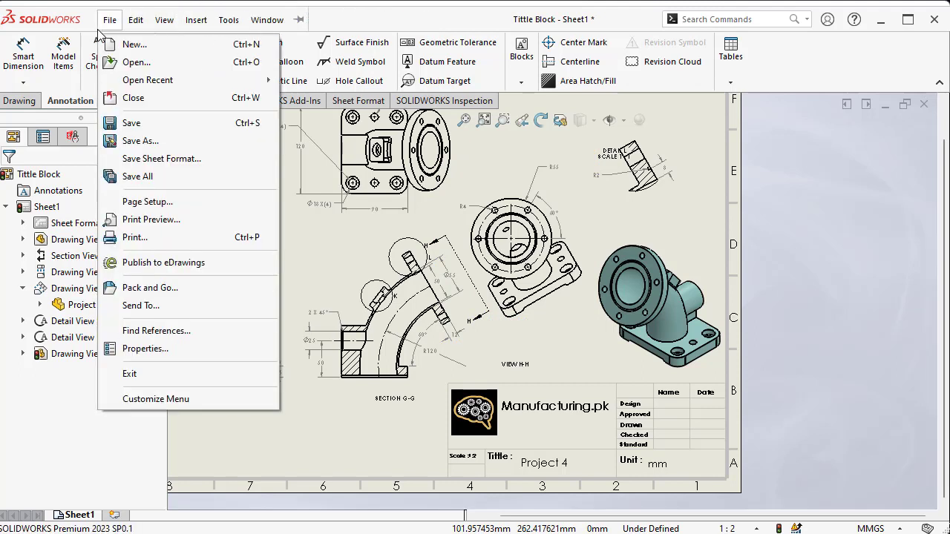
left_click(148, 140)
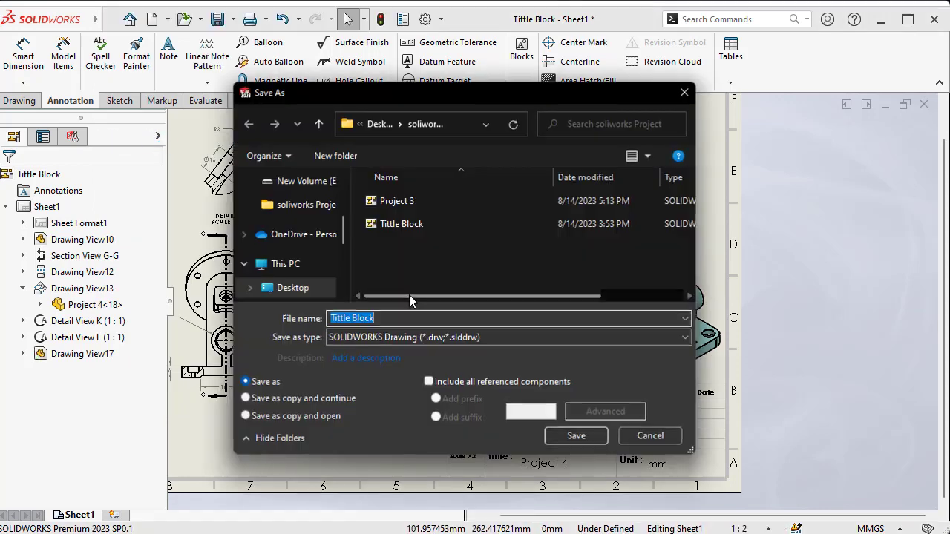
left_click(407, 202)
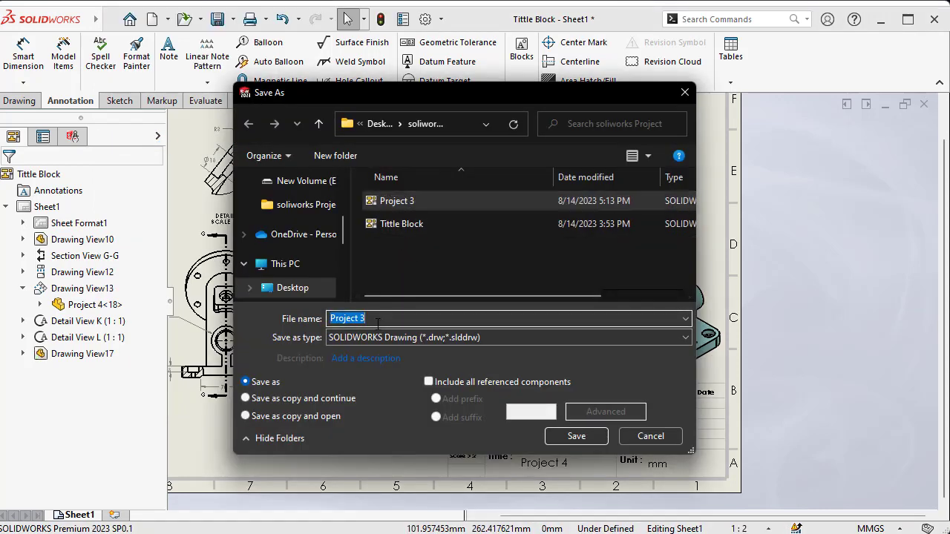
left_click(378, 324)
key("BackSpace")
type("4")
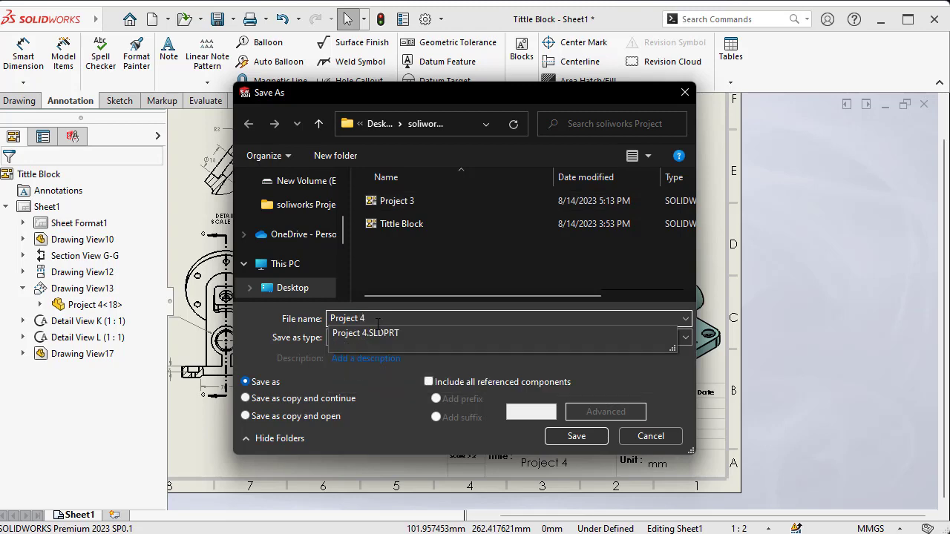
key("Return")
left_click(518, 385)
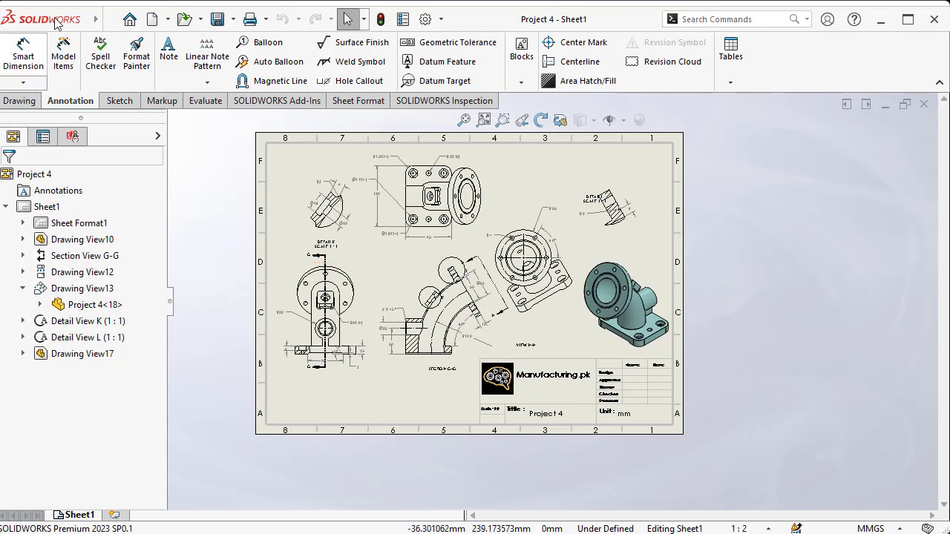
Save a copy of the drawing as Project 4 in Adobe Portable Document Format (*.pdf)
left_click(135, 20)
left_click(140, 140)
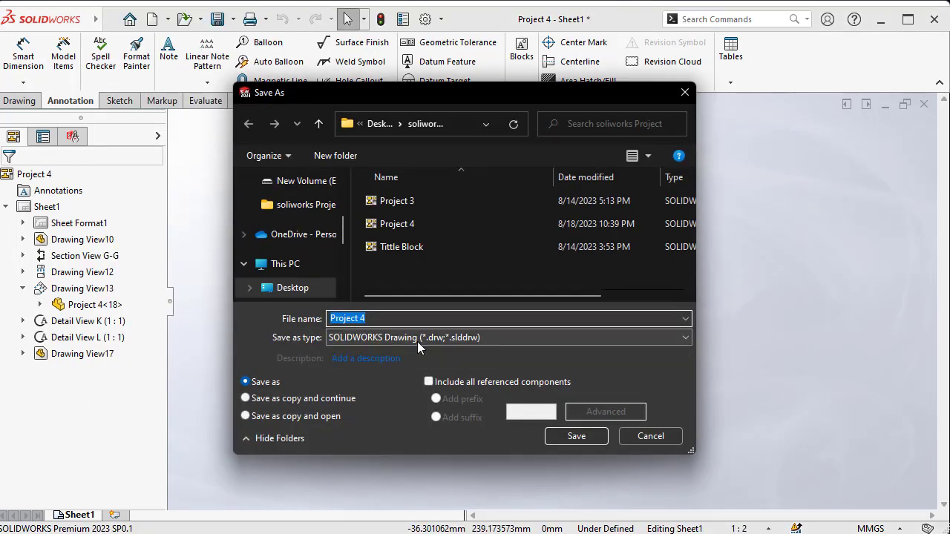
left_click(417, 339)
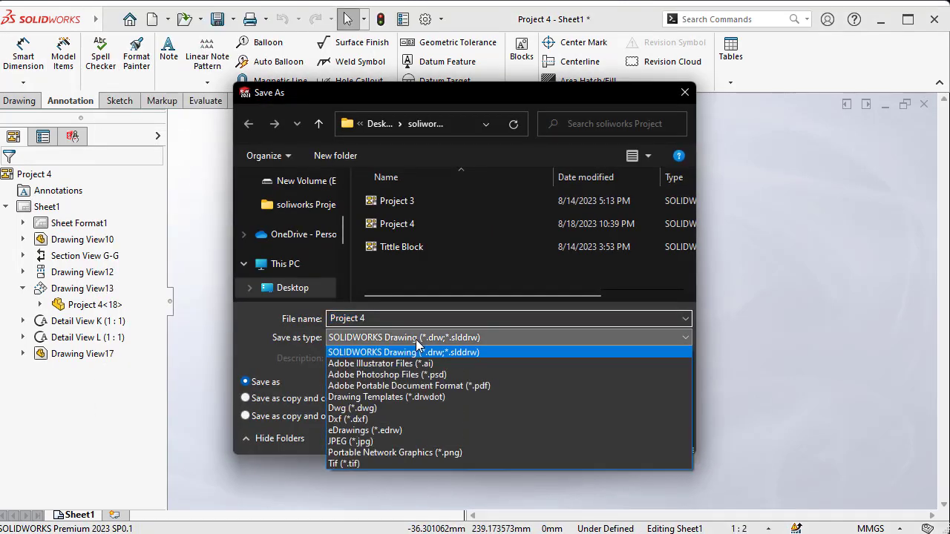
left_click(440, 386)
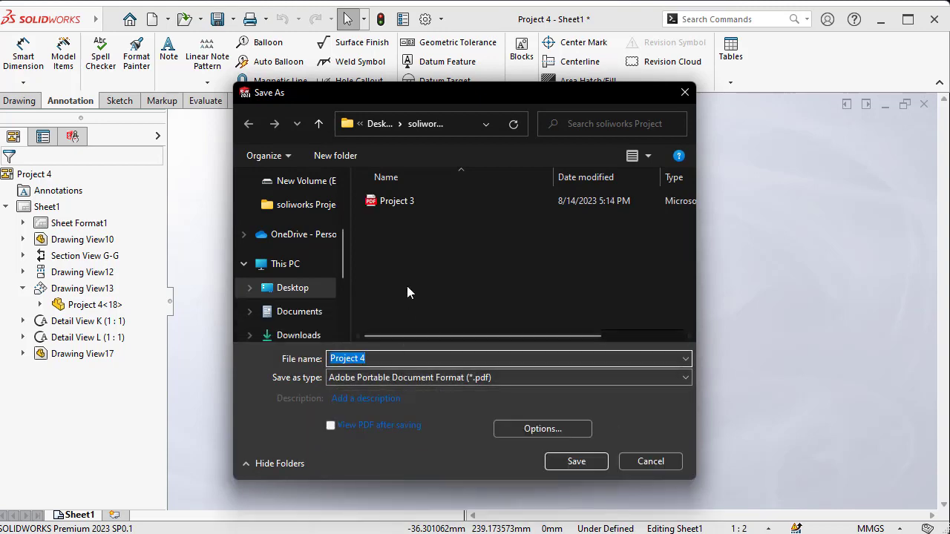
left_click(565, 466)
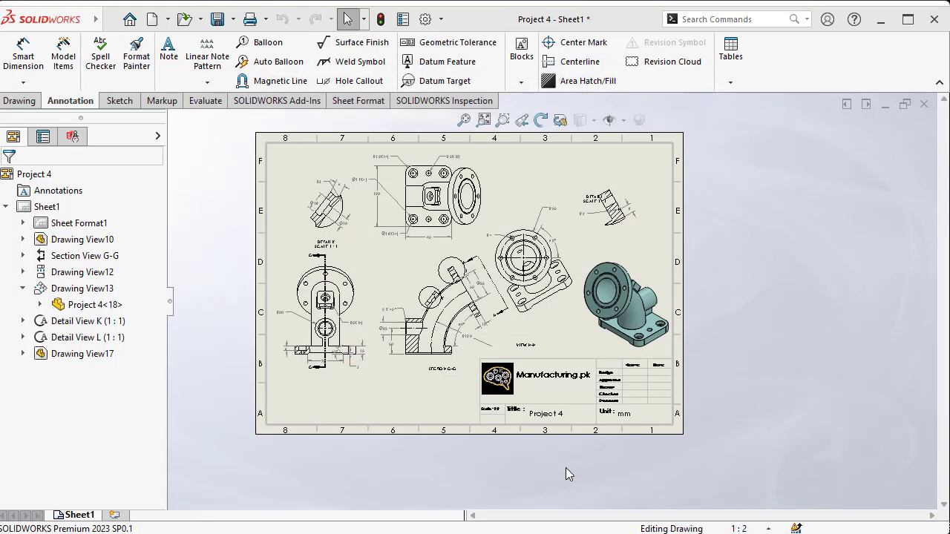